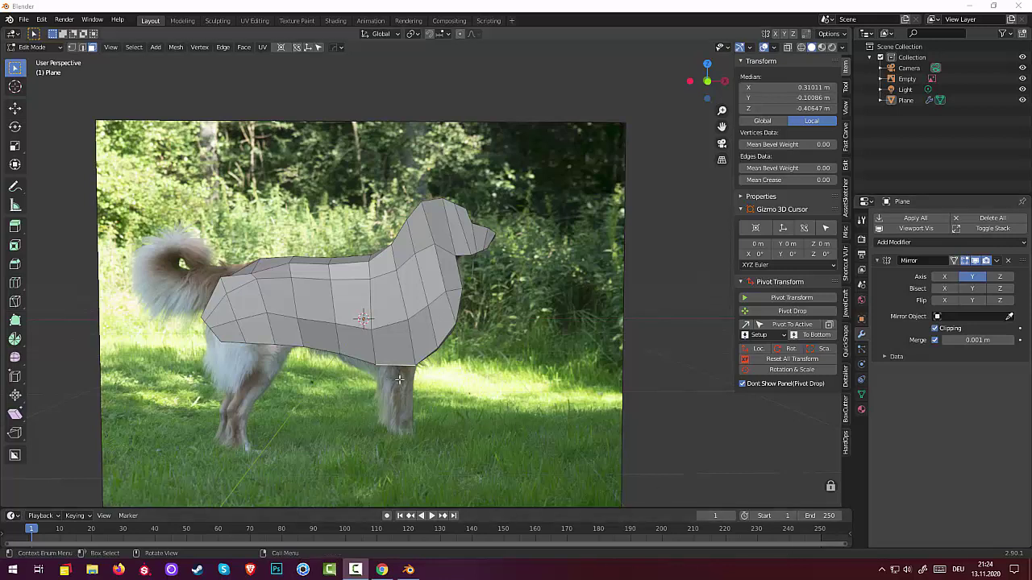
# Select the bottom edge of the dog's chest in the front orthographic view
pyautogui.hotkey('alt', 'a')
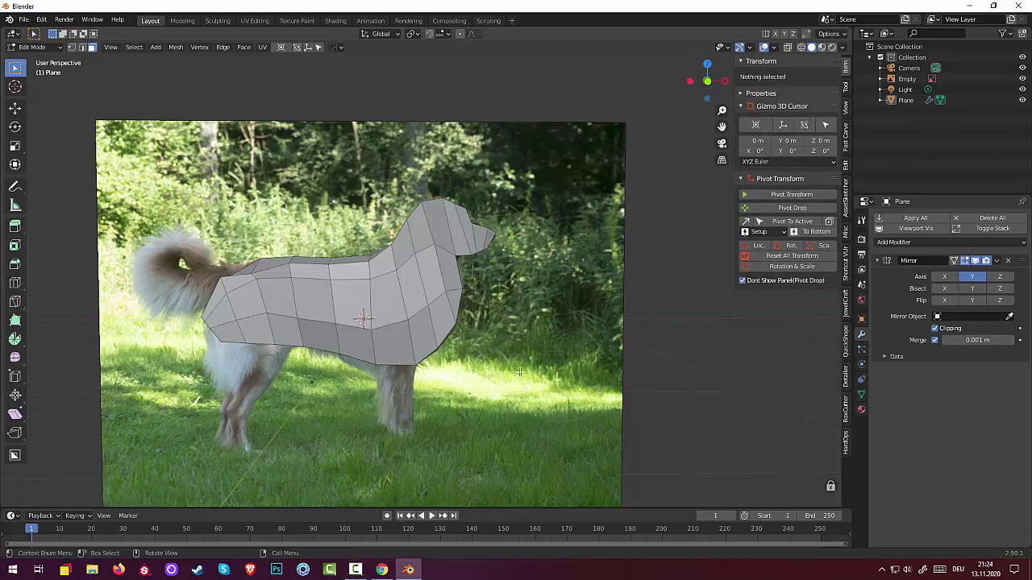
pyautogui.press('KP_3')
pyautogui.press('KP_1')
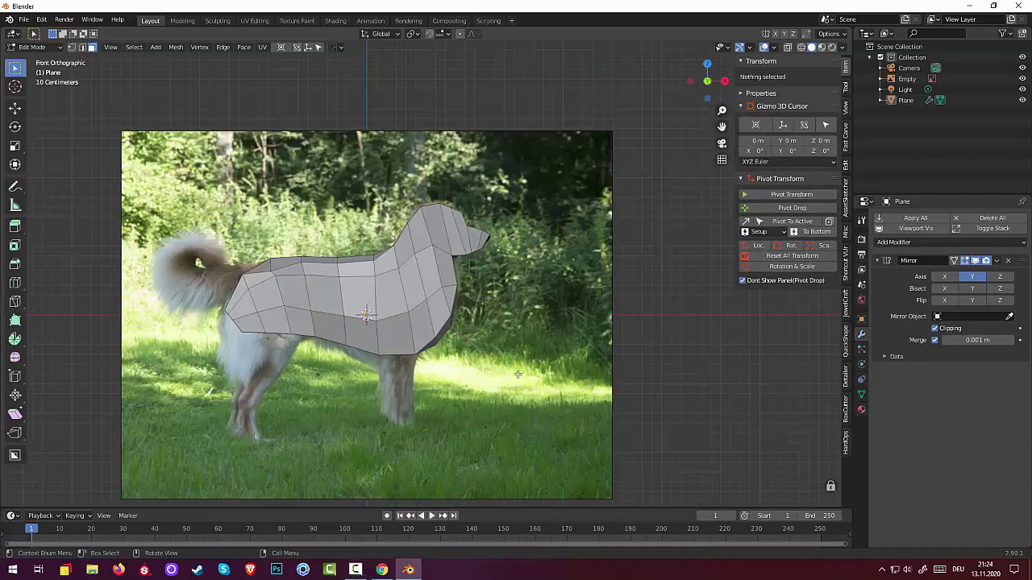
pyautogui.moveTo(401, 364); pyautogui.dragTo(405, 300, button='middle')
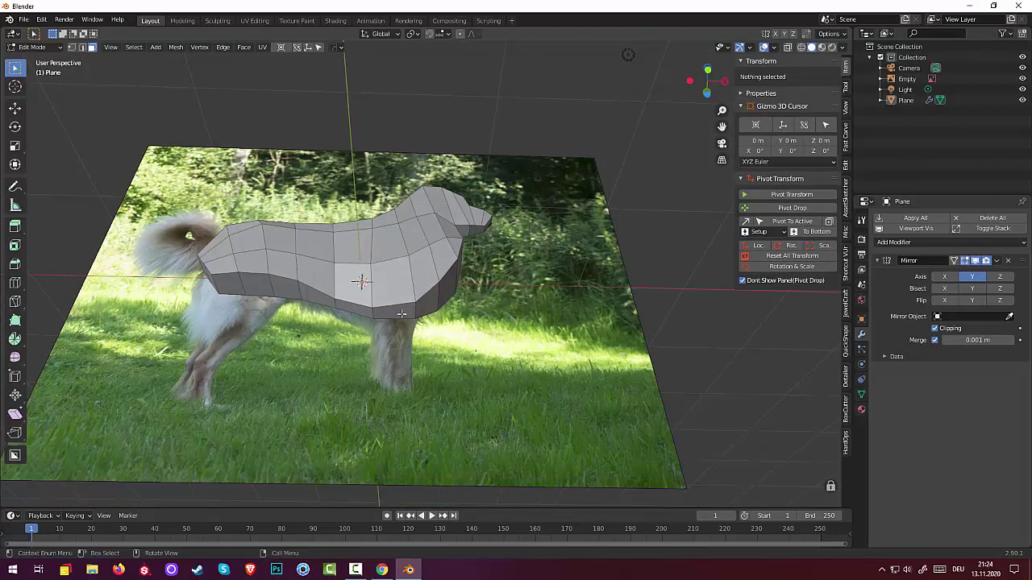
pyautogui.click(402, 314)
pyautogui.press('KP_1')
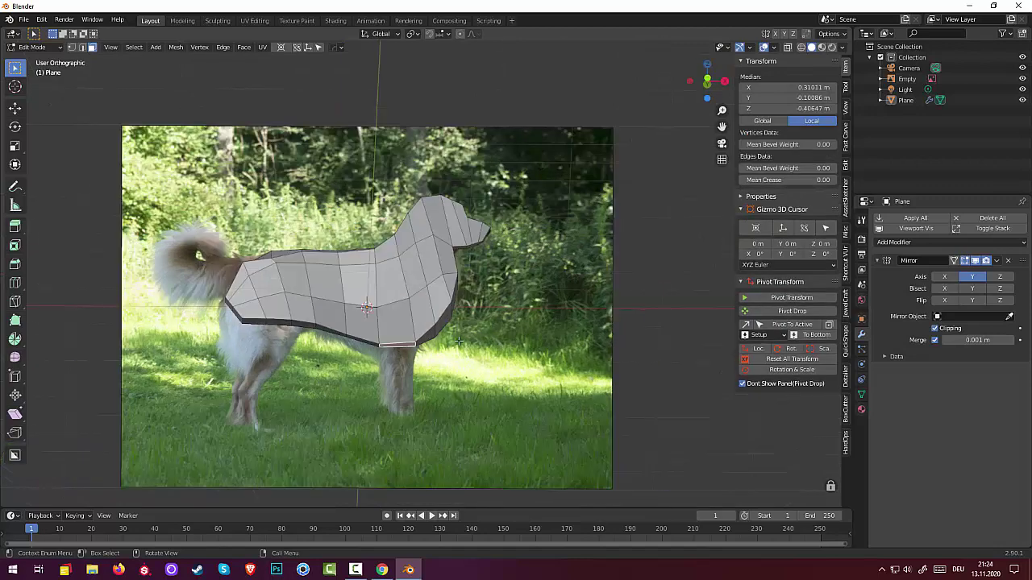
pyautogui.scroll(1, 427, 396)
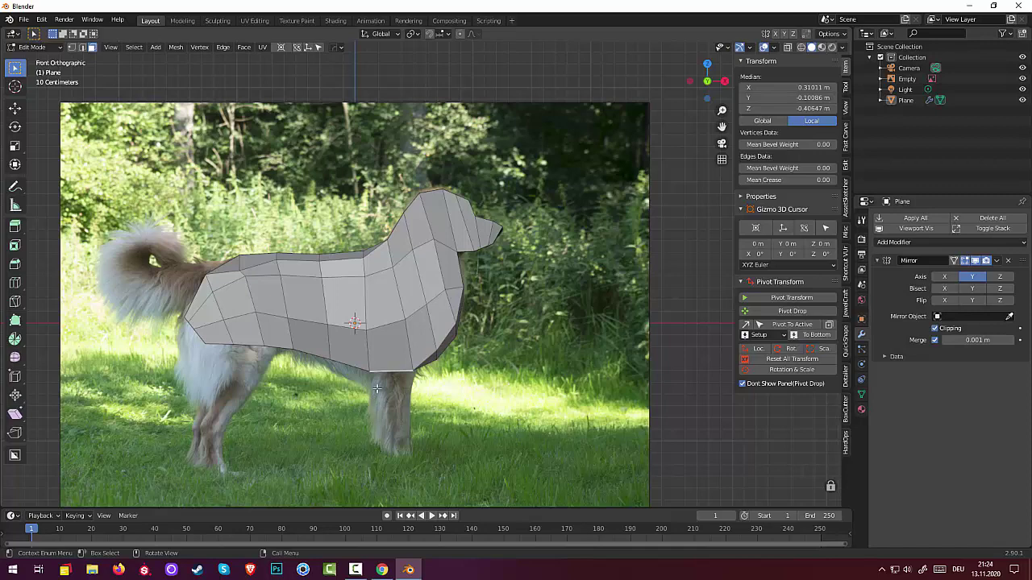
# Extrude the first leg section down from the chest and narrow its bottom
pyautogui.press('e')
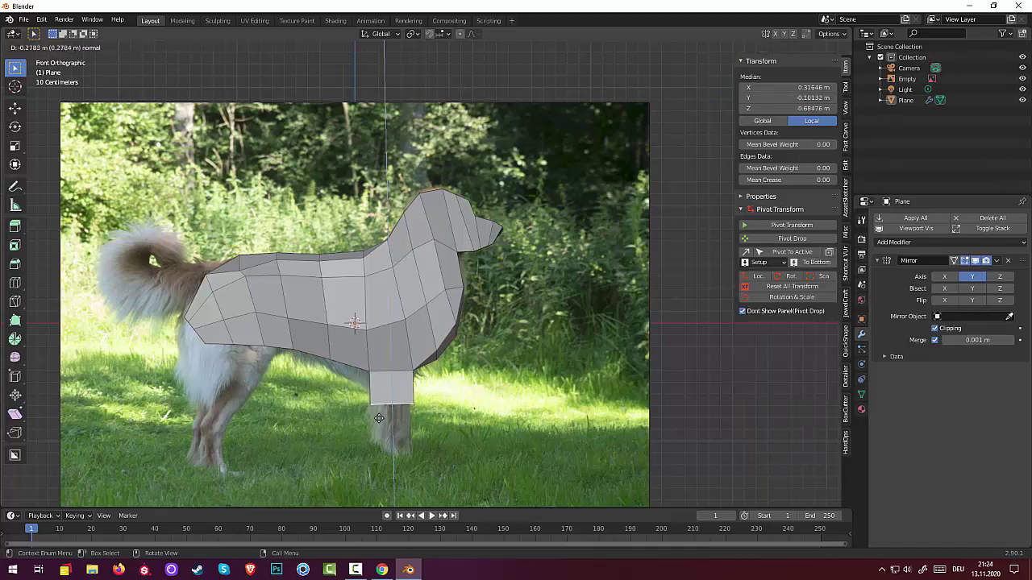
pyautogui.click(379, 419)
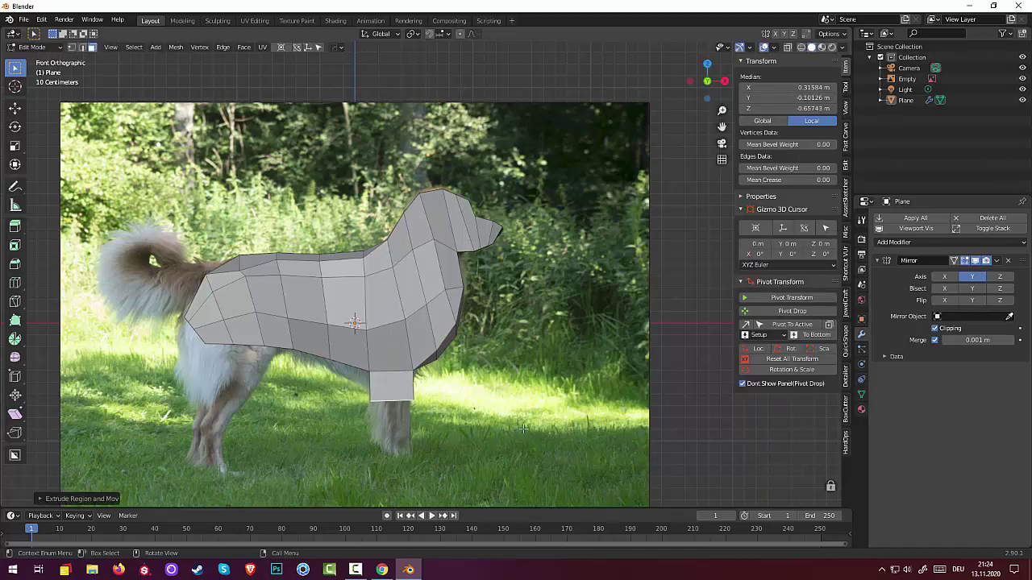
pyautogui.press('s')
pyautogui.click(498, 431)
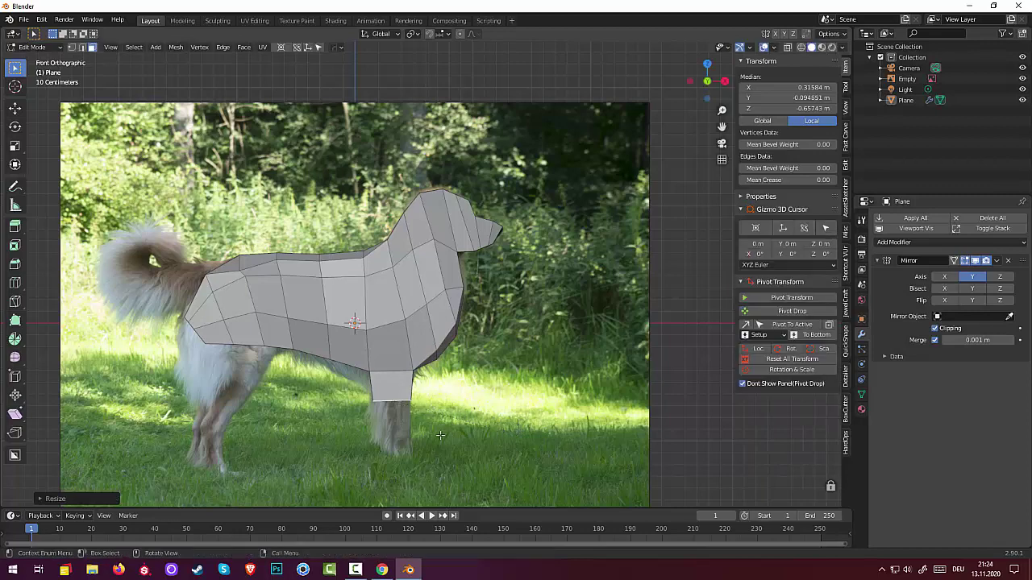
# Extrude a second leg section downward and taper its bottom edge
pyautogui.press('e')
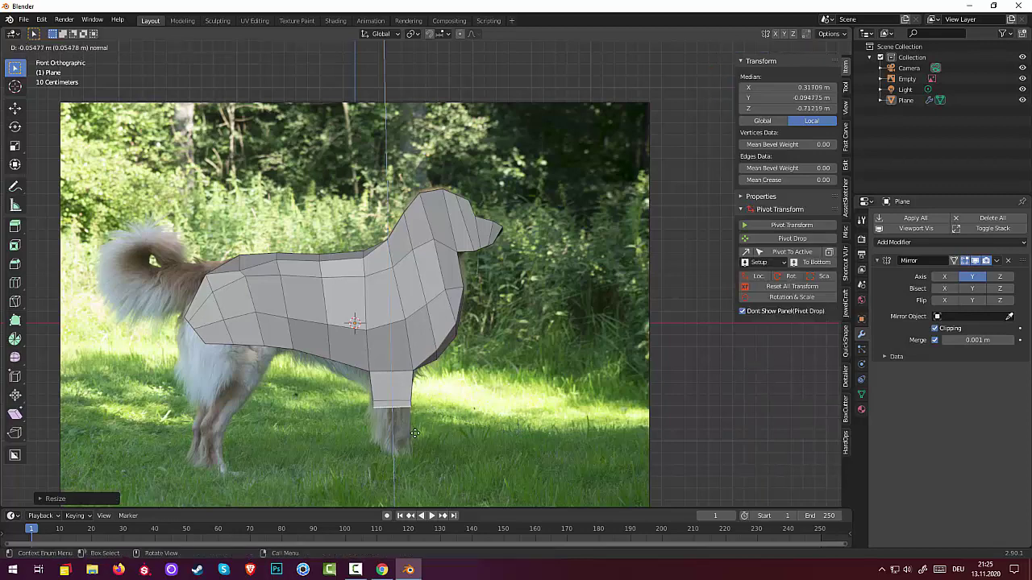
pyautogui.click(419, 460)
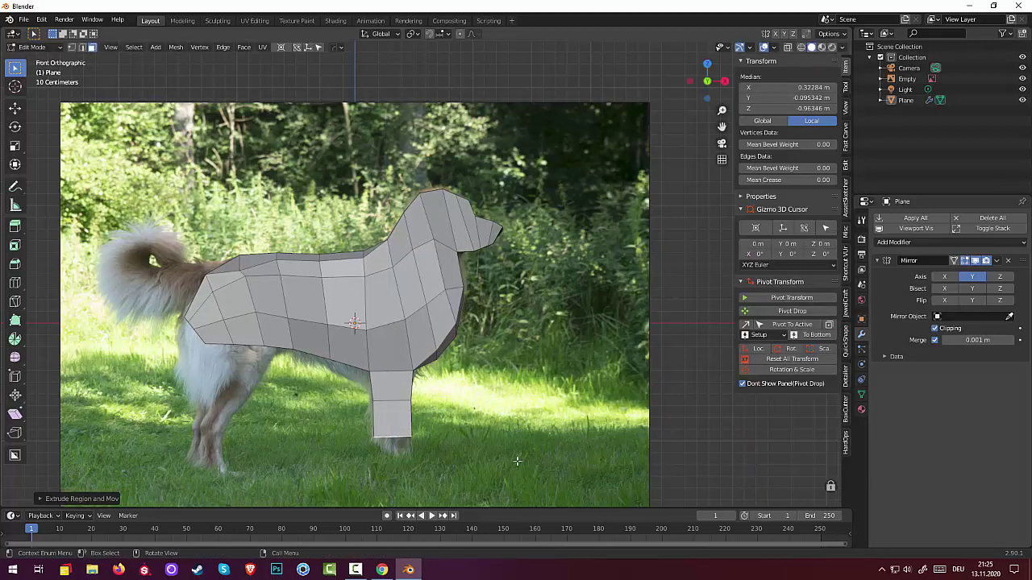
pyautogui.press('s')
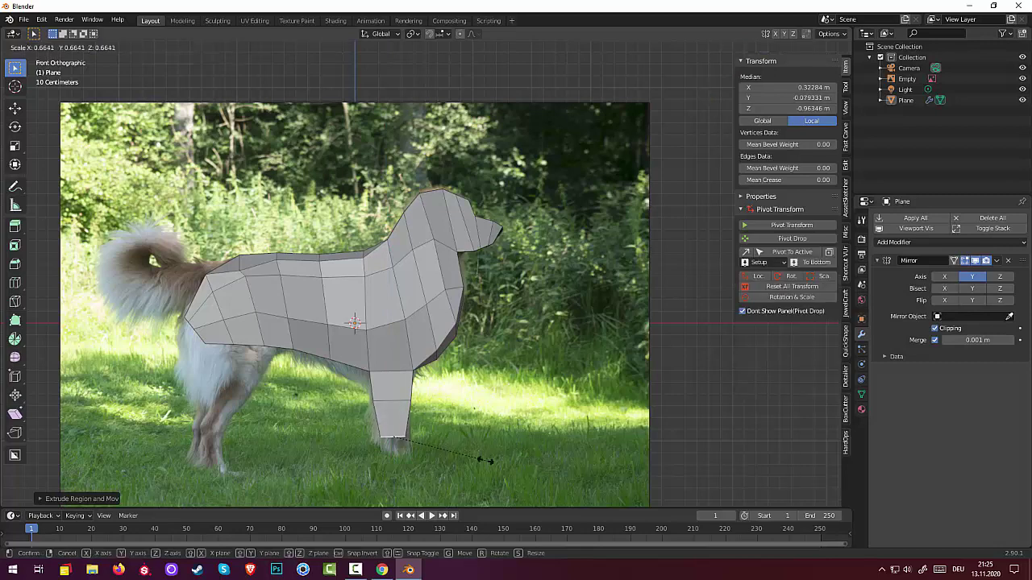
pyautogui.click(495, 457)
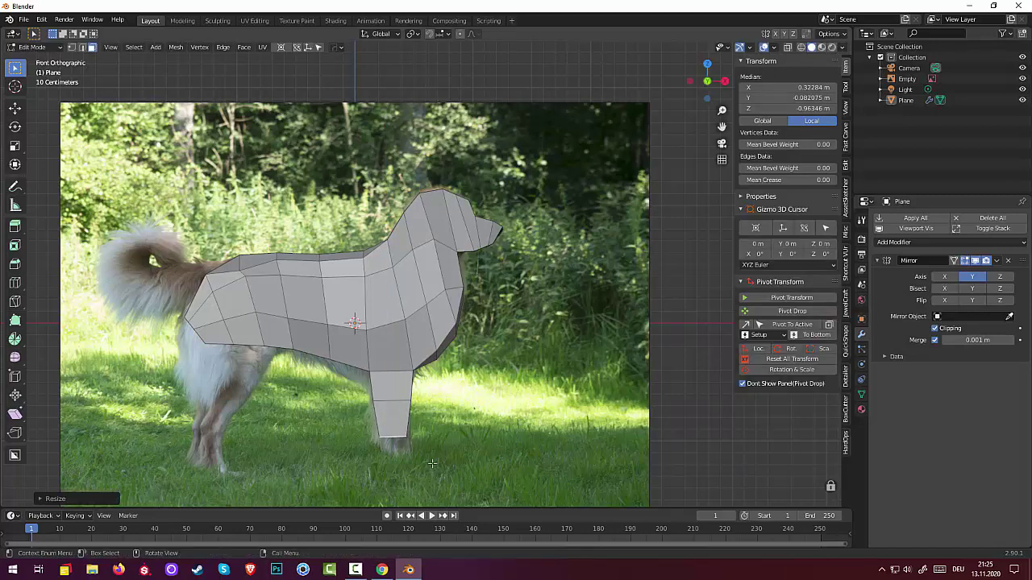
pyautogui.press('s')
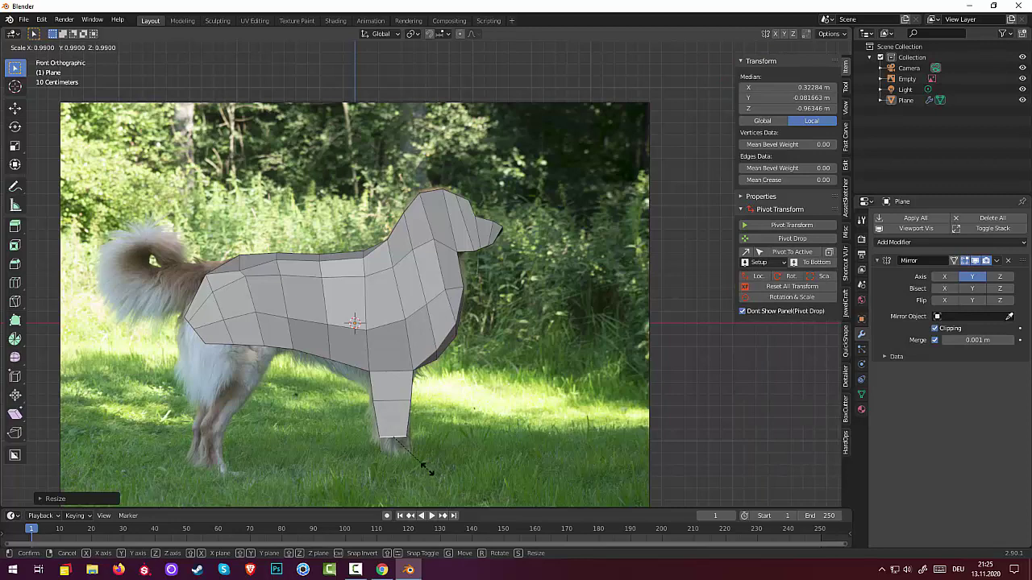
pyautogui.click(428, 469)
# Extrude a third section down to the paw and narrow the leg tip
pyautogui.press('e')
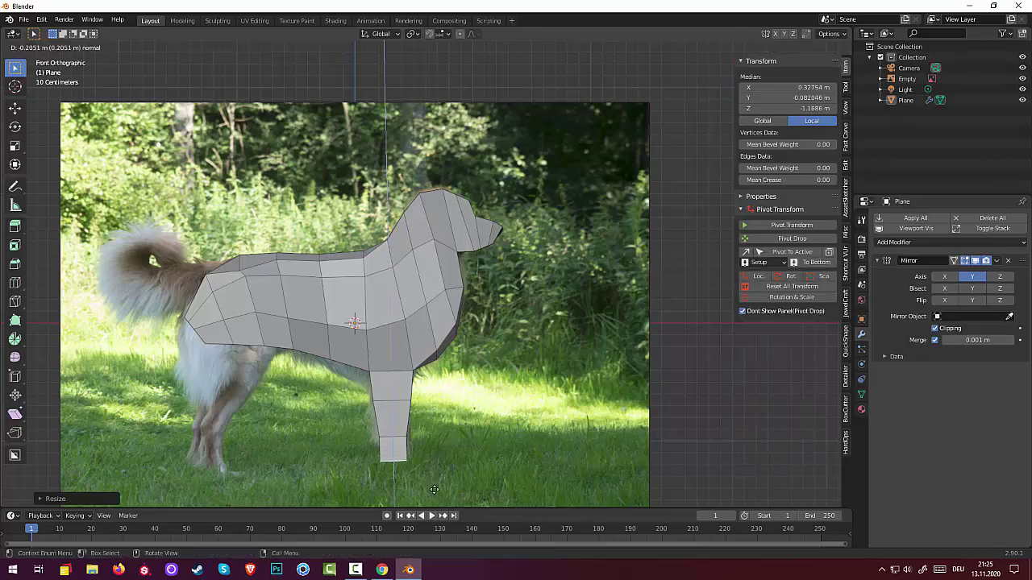
pyautogui.click(437, 492)
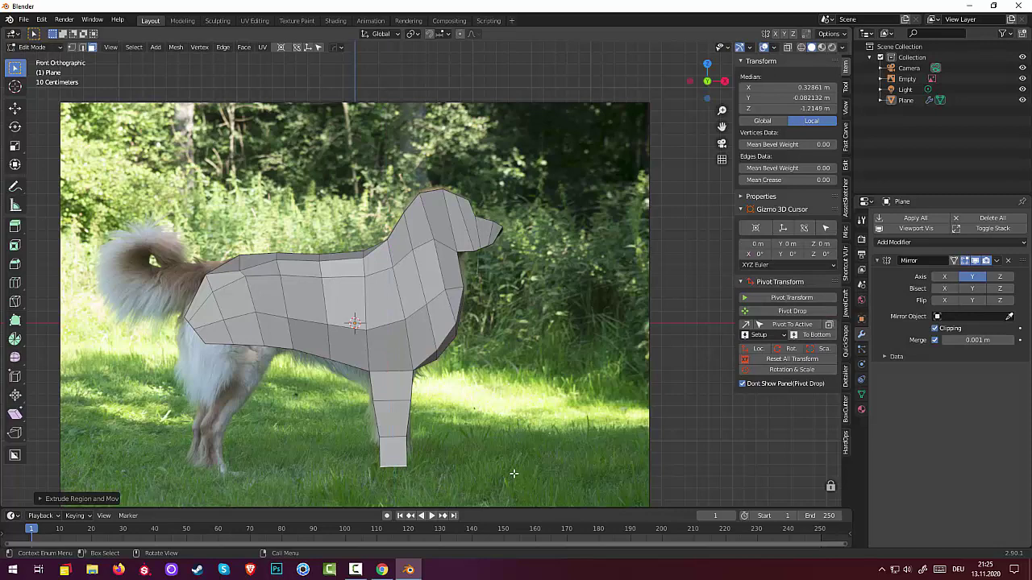
pyautogui.press('s')
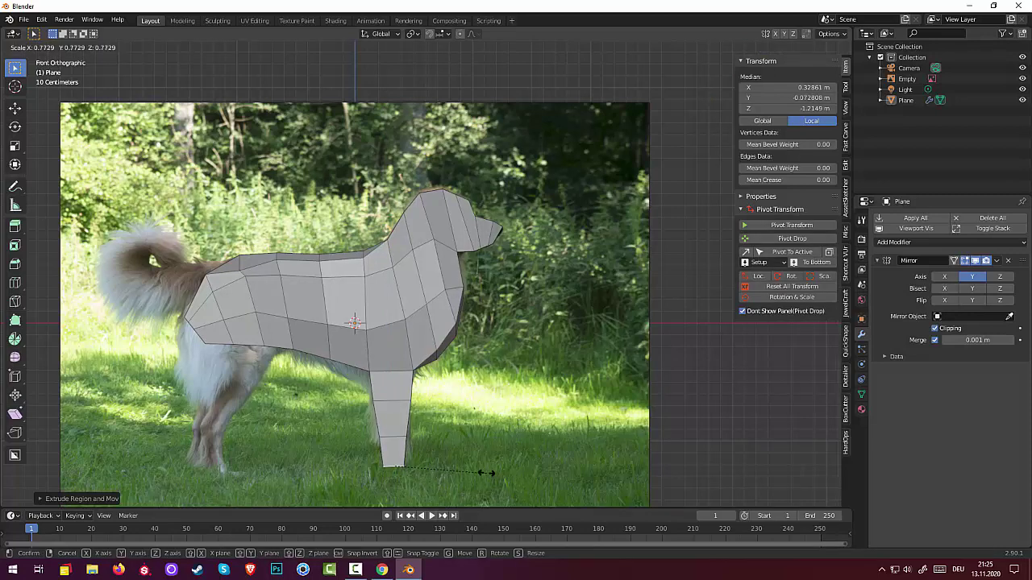
pyautogui.click(483, 476)
pyautogui.press('KP_5')
pyautogui.moveTo(496, 440)
pyautogui.mouseDown(button='middle')
pyautogui.moveTo(383, 453)
pyautogui.moveTo(441, 443)
pyautogui.moveTo(411, 445)
pyautogui.mouseUp(button='middle')
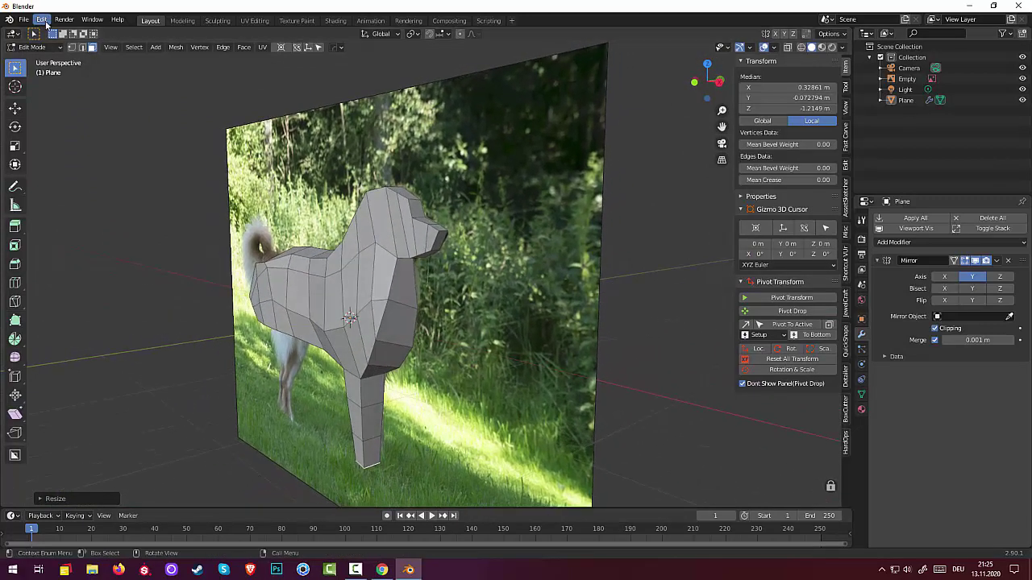
# Select all the faces of the front leg
pyautogui.click(375, 387)
pyautogui.keyDown('shift'); pyautogui.click(370, 420); pyautogui.keyUp('shift')
pyautogui.keyDown('shift'); pyautogui.click(371, 454); pyautogui.keyUp('shift')
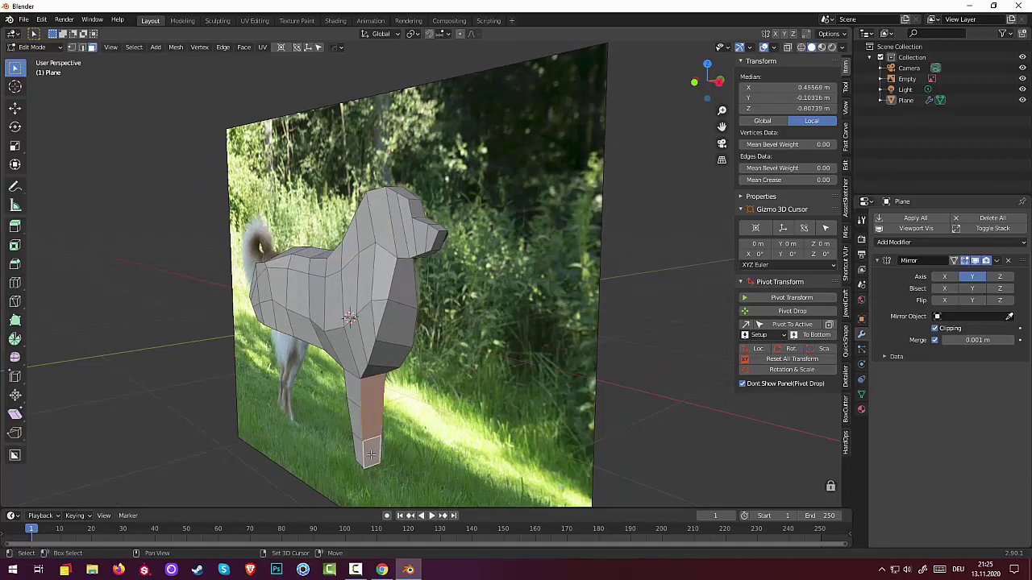
pyautogui.moveTo(371, 454)
pyautogui.keyDown('alt'); pyautogui.mouseDown(button='middle')
pyautogui.moveTo(333, 424)
pyautogui.moveTo(347, 435)
pyautogui.moveTo(430, 399)
pyautogui.mouseUp(button='middle'); pyautogui.keyUp('alt')
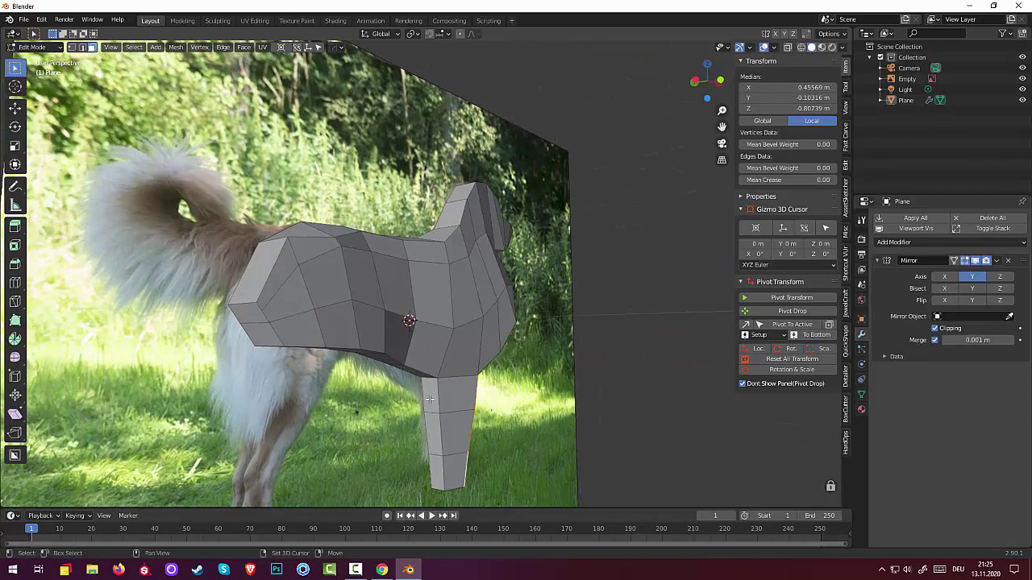
pyautogui.click(438, 421)
pyautogui.keyDown('shift'); pyautogui.click(435, 433); pyautogui.keyUp('shift')
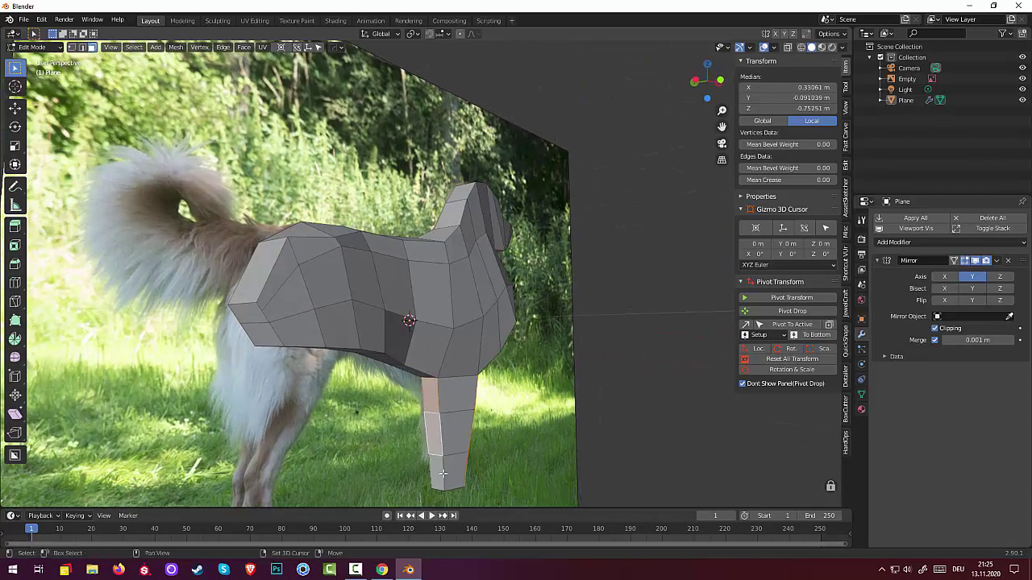
pyautogui.keyDown('shift'); pyautogui.click(442, 474); pyautogui.keyUp('shift')
pyautogui.keyDown('shift'); pyautogui.click(455, 469); pyautogui.keyUp('shift')
pyautogui.keyDown('shift'); pyautogui.click(458, 436); pyautogui.keyUp('shift')
pyautogui.keyDown('shift'); pyautogui.click(462, 399); pyautogui.keyUp('shift')
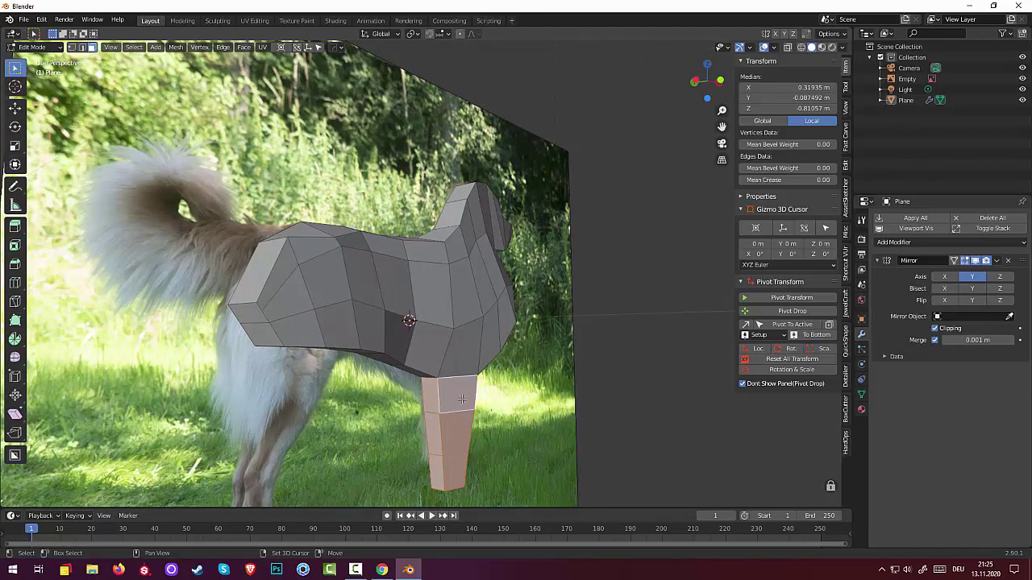
pyautogui.moveTo(462, 398); pyautogui.dragTo(408, 422, button='middle')
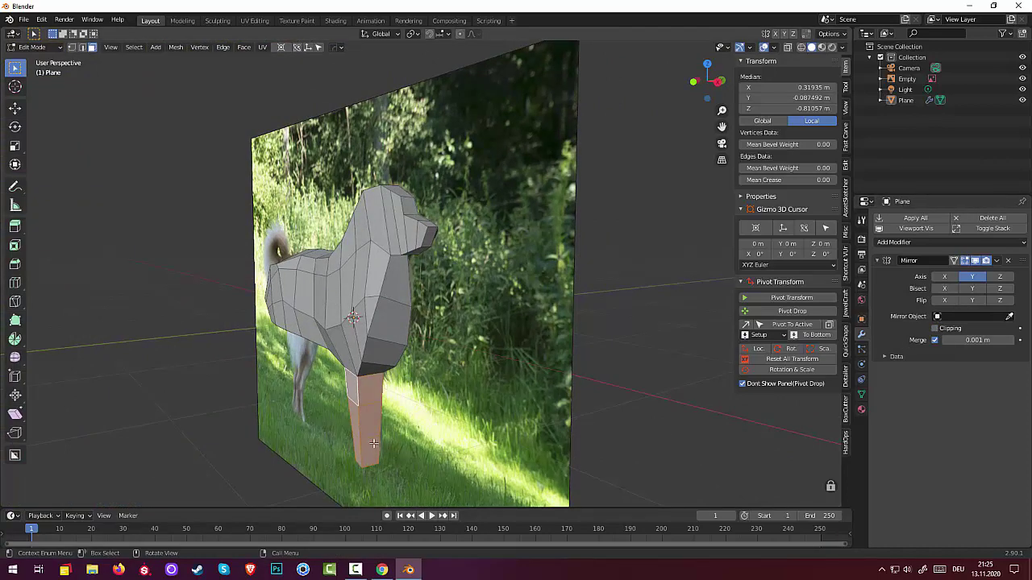
# Move the selected leg away from the mirror centre and check both legs
pyautogui.press('g')
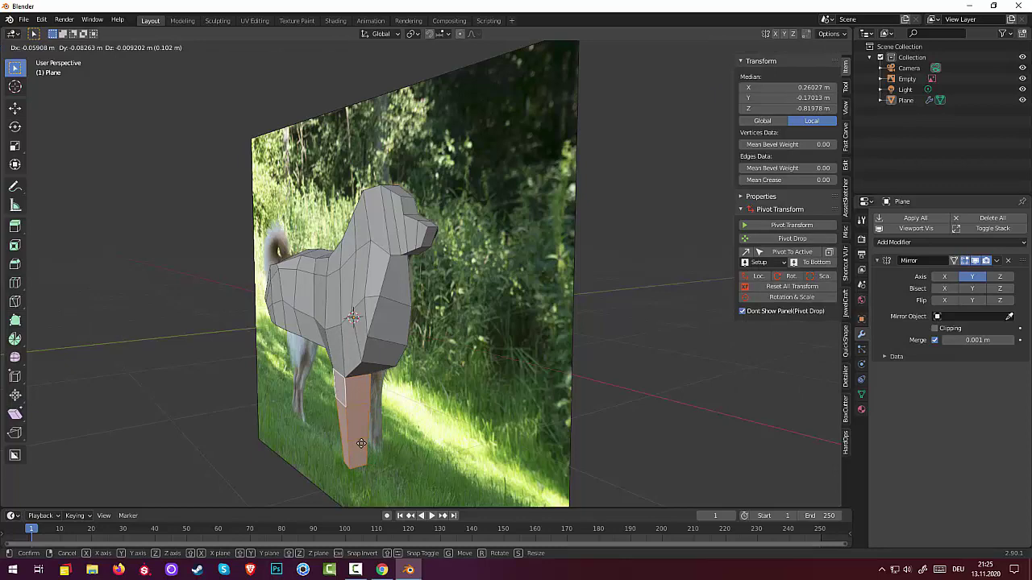
pyautogui.click(361, 443)
pyautogui.moveTo(361, 443); pyautogui.dragTo(376, 411, button='middle')
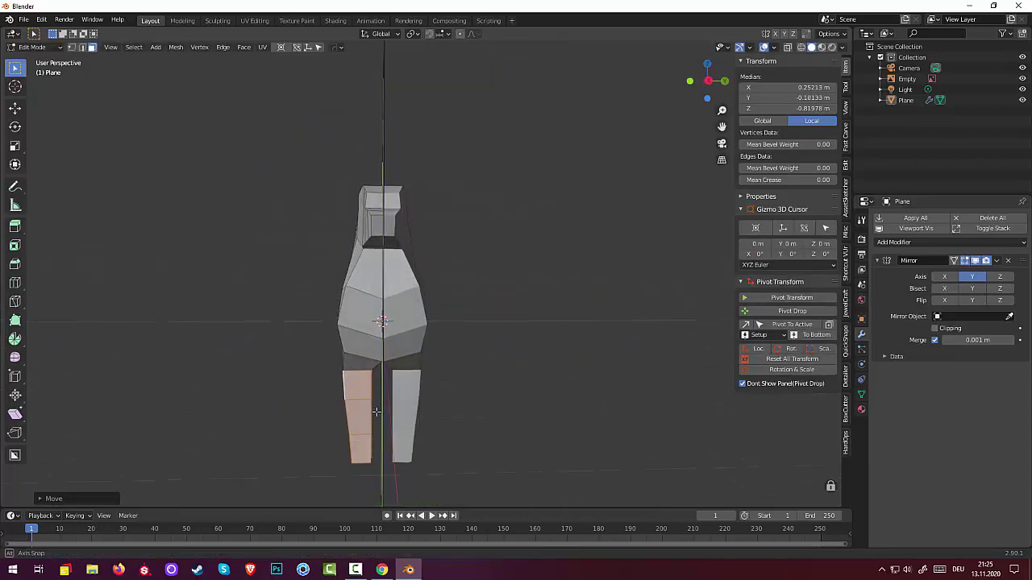
pyautogui.moveTo(377, 411)
pyautogui.mouseDown(button='middle')
pyautogui.moveTo(446, 425)
pyautogui.moveTo(499, 484)
pyautogui.moveTo(472, 408)
pyautogui.mouseUp(button='middle')
# Select the leg-bottom vertex and lower it along the Z axis
pyautogui.click(410, 481)
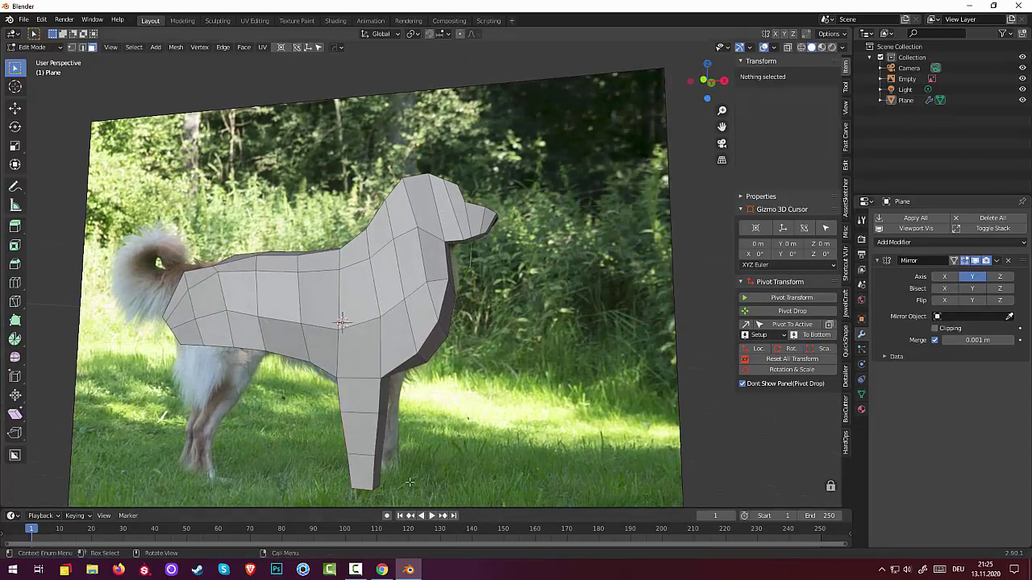
pyautogui.click(374, 483)
pyautogui.moveTo(387, 482)
pyautogui.mouseDown(button='middle')
pyautogui.moveTo(470, 483)
pyautogui.moveTo(411, 470)
pyautogui.mouseUp(button='middle')
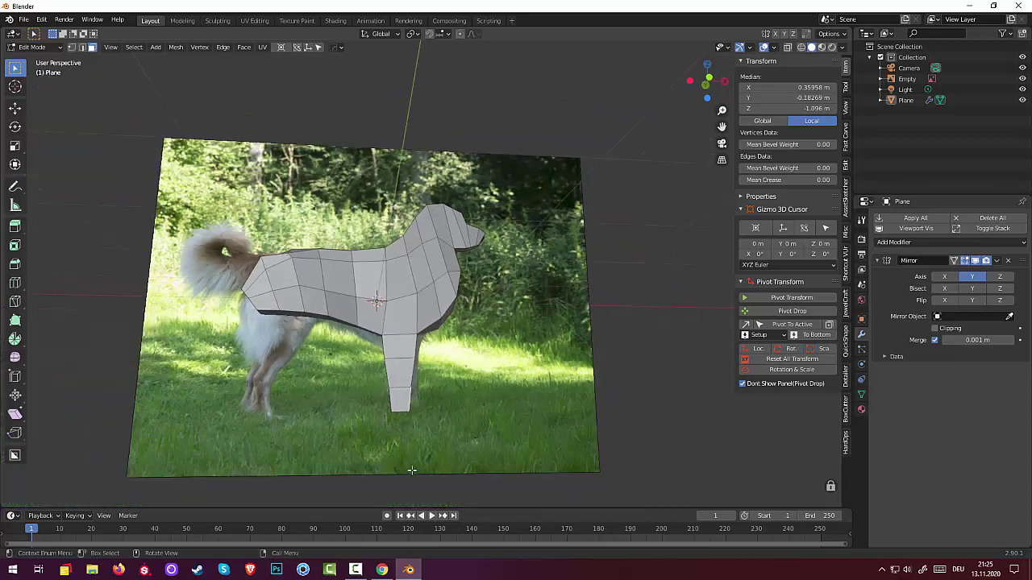
pyautogui.scroll(-1, 411, 470)
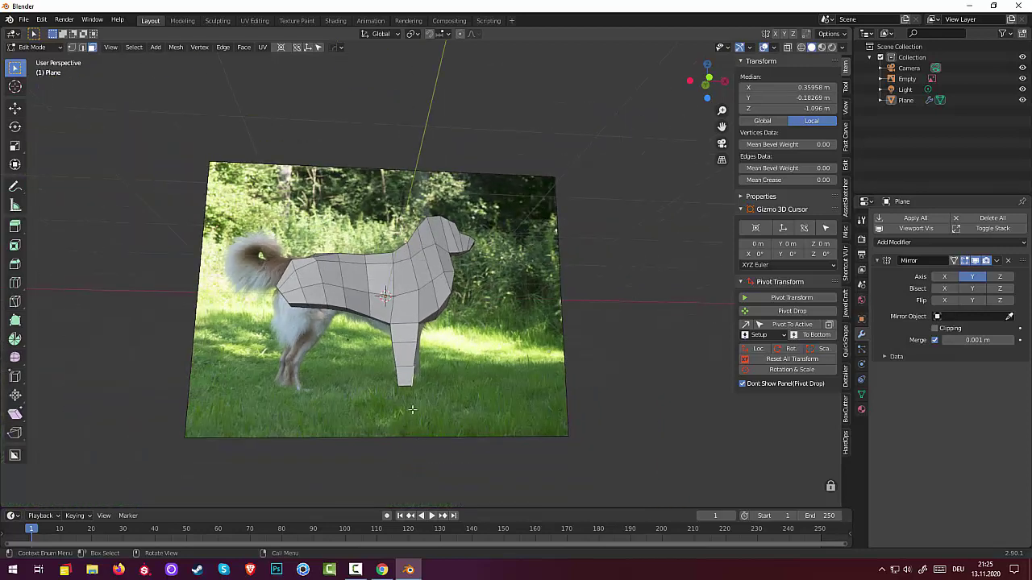
pyautogui.moveTo(412, 409)
pyautogui.mouseDown(button='middle')
pyautogui.moveTo(400, 355)
pyautogui.moveTo(420, 411)
pyautogui.mouseUp(button='middle')
pyautogui.click(401, 352)
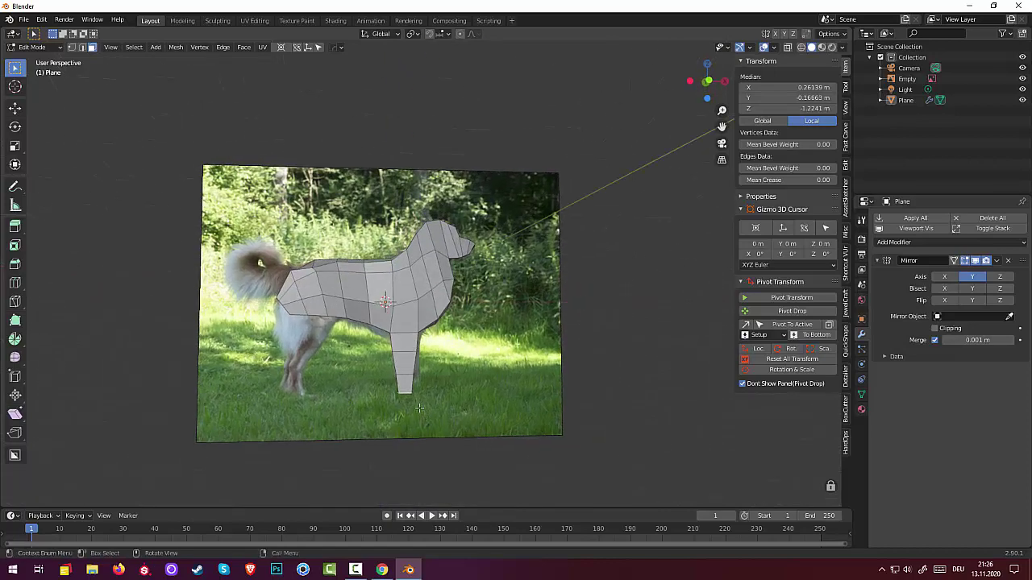
pyautogui.press('g')
pyautogui.press('z')
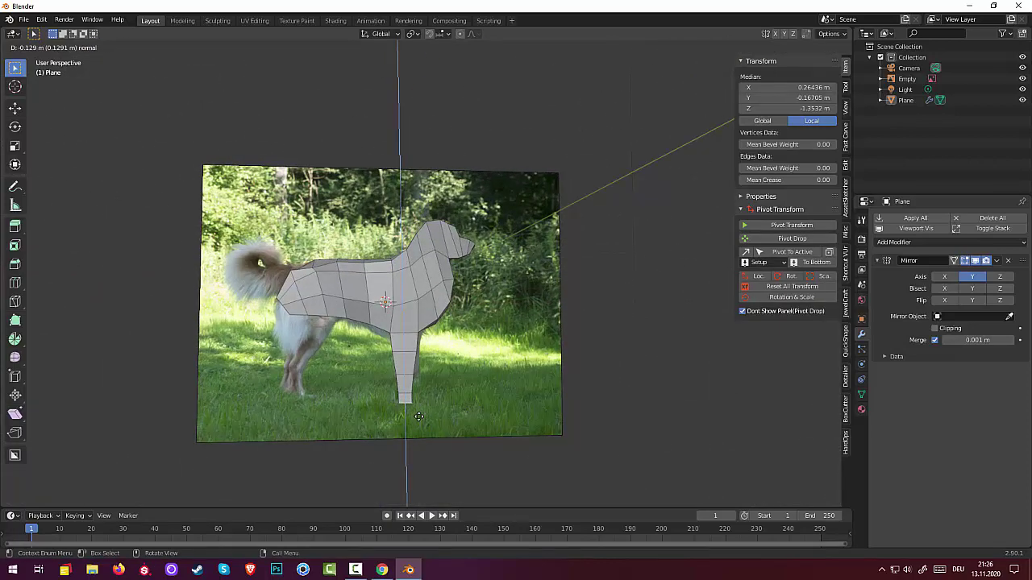
pyautogui.click(418, 416)
# Extrude the foot forward along one axis to form a small paw
pyautogui.moveTo(418, 416)
pyautogui.mouseDown(button='middle')
pyautogui.moveTo(399, 399)
pyautogui.moveTo(445, 411)
pyautogui.mouseUp(button='middle')
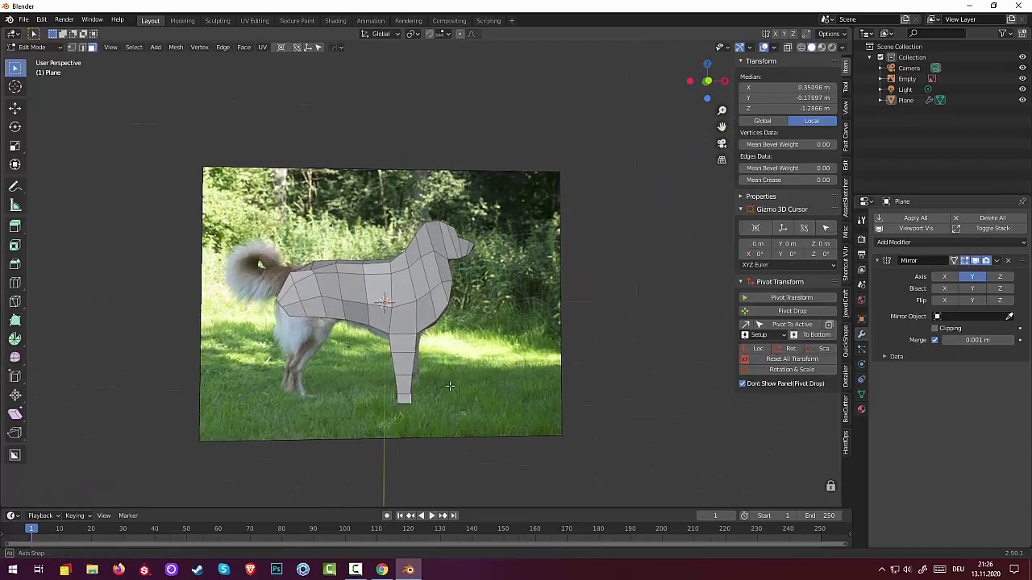
pyautogui.press('g')
pyautogui.press('z')
pyautogui.press('z')
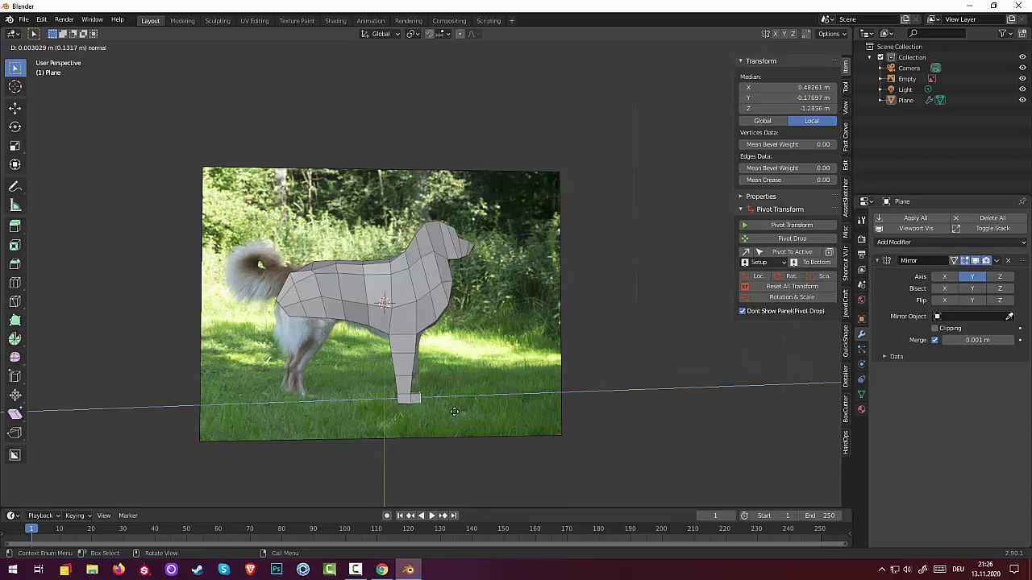
pyautogui.click(451, 414)
pyautogui.moveTo(450, 414)
pyautogui.mouseDown(button='middle')
pyautogui.moveTo(323, 388)
pyautogui.moveTo(350, 411)
pyautogui.moveTo(346, 395)
pyautogui.moveTo(329, 396)
pyautogui.moveTo(445, 382)
pyautogui.moveTo(395, 385)
pyautogui.moveTo(399, 253)
pyautogui.moveTo(381, 237)
pyautogui.mouseUp(button='middle')
pyautogui.scroll(2, 394, 384)
pyautogui.scroll(3, 378, 379)
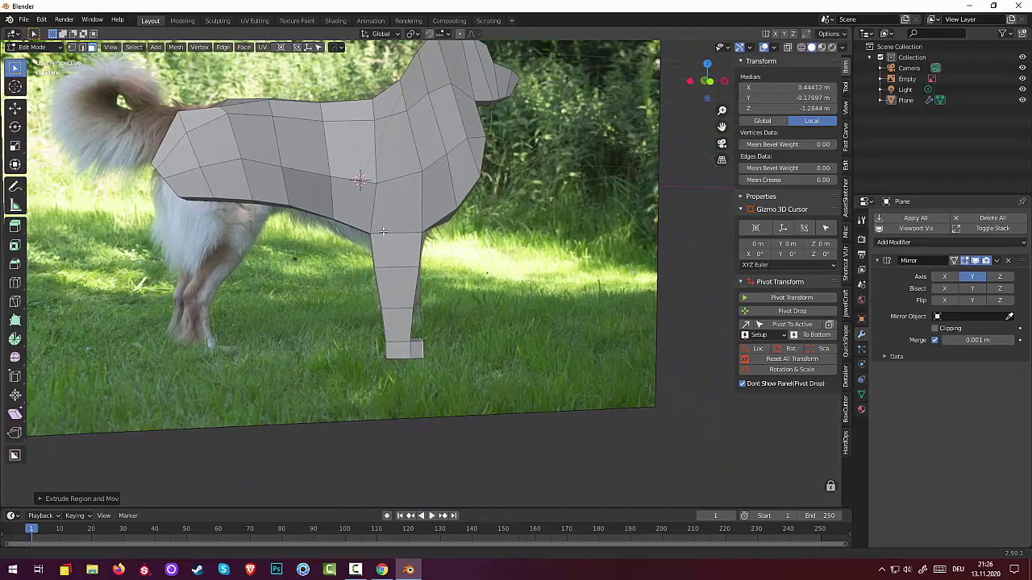
# Select the front foot faces and grow the selection up the leg with Select More
pyautogui.moveTo(375, 327); pyautogui.dragTo(474, 385)
pyautogui.moveTo(511, 357)
pyautogui.mouseDown(button='middle')
pyautogui.moveTo(552, 347)
pyautogui.moveTo(436, 368)
pyautogui.mouseUp(button='middle')
pyautogui.hotkey('alt', 'a')
pyautogui.click(396, 346)
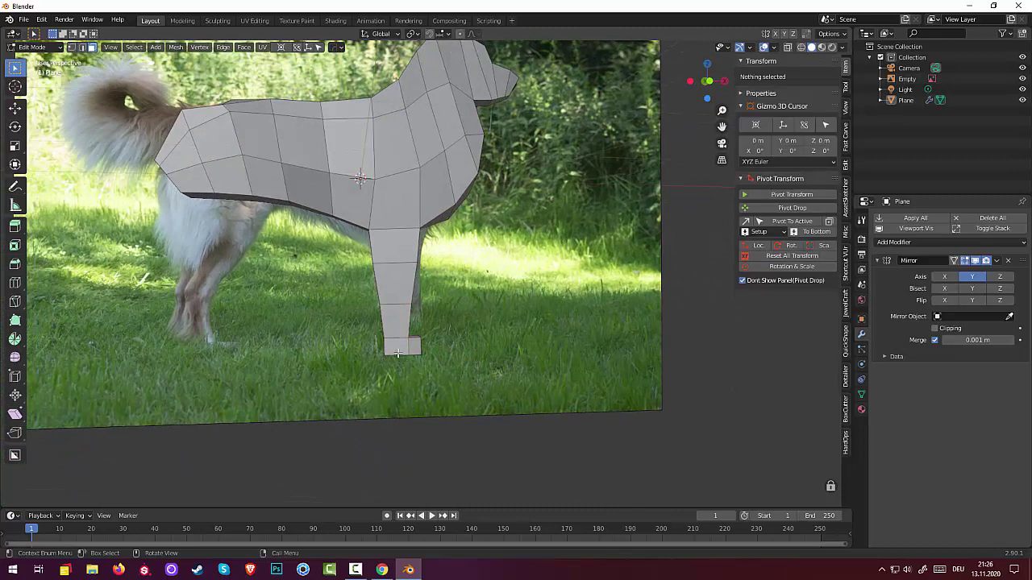
pyautogui.press('ctrl+KP_Add')
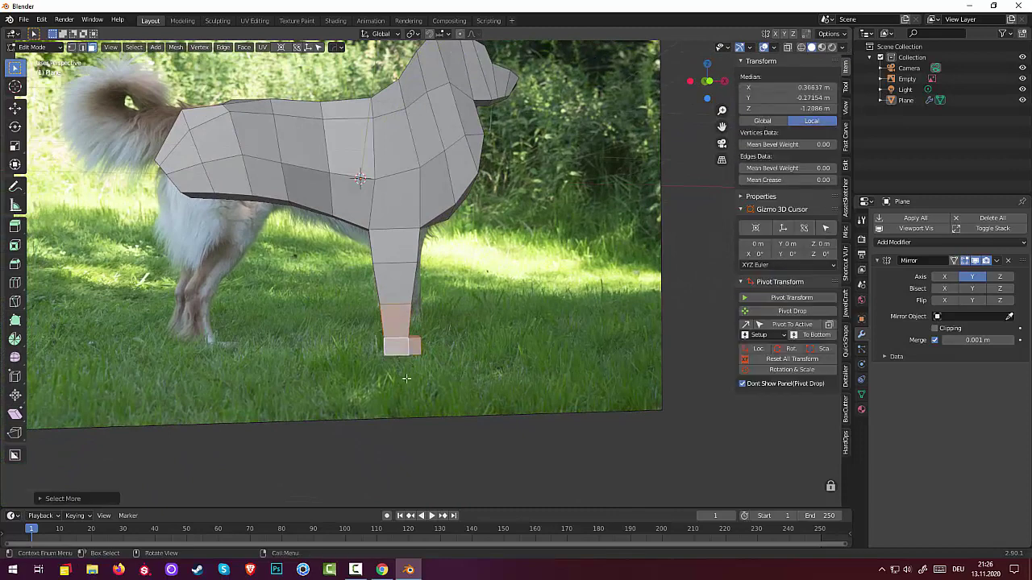
pyautogui.hotkey('alt', 'a')
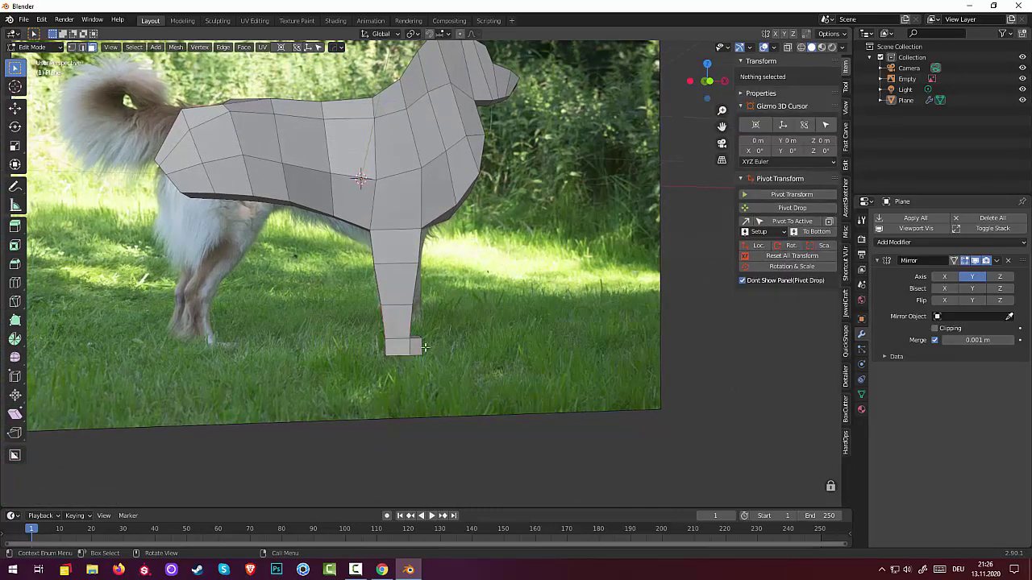
pyautogui.click(413, 345)
pyautogui.moveTo(413, 345)
pyautogui.mouseDown(button='middle')
pyautogui.moveTo(365, 342)
pyautogui.moveTo(553, 306)
pyautogui.mouseUp(button='middle')
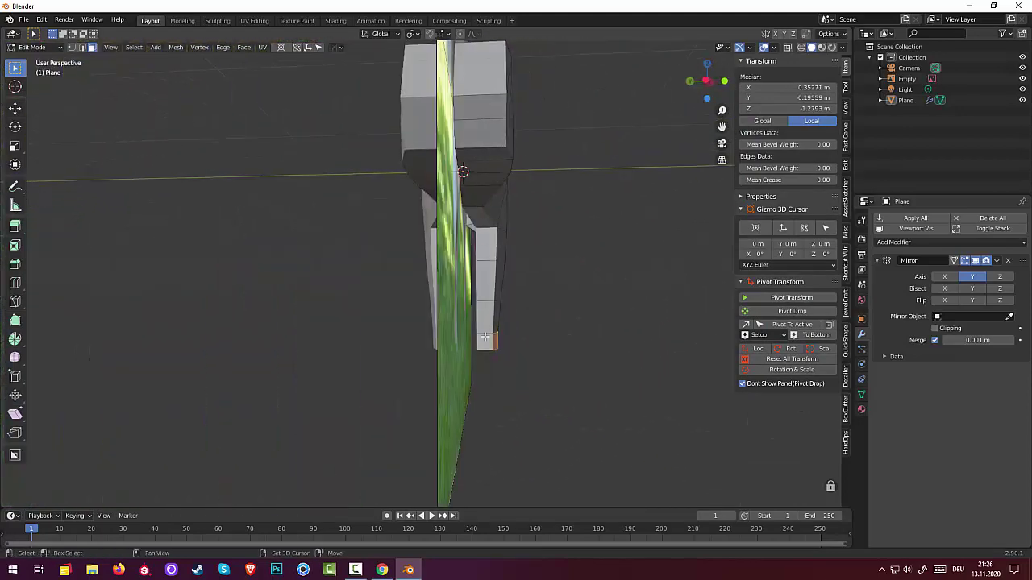
pyautogui.click(476, 348)
pyautogui.moveTo(476, 349)
pyautogui.mouseDown(button='middle')
pyautogui.moveTo(672, 349)
pyautogui.moveTo(516, 347)
pyautogui.mouseUp(button='middle')
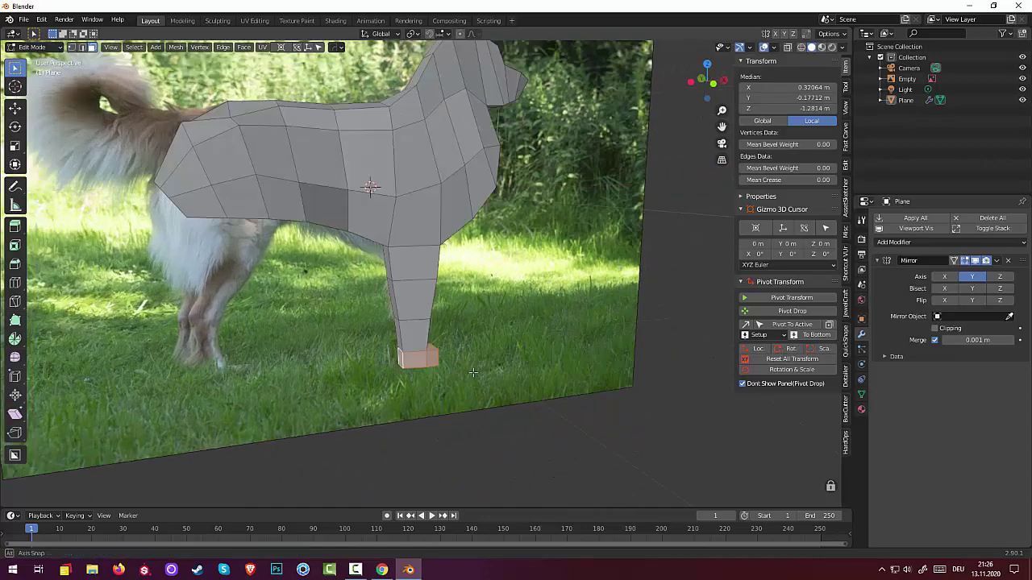
pyautogui.moveTo(429, 345); pyautogui.dragTo(532, 347, button='middle')
# Hide the reference photo Empty and select the front leg's bottom face
pyautogui.click(1023, 78)
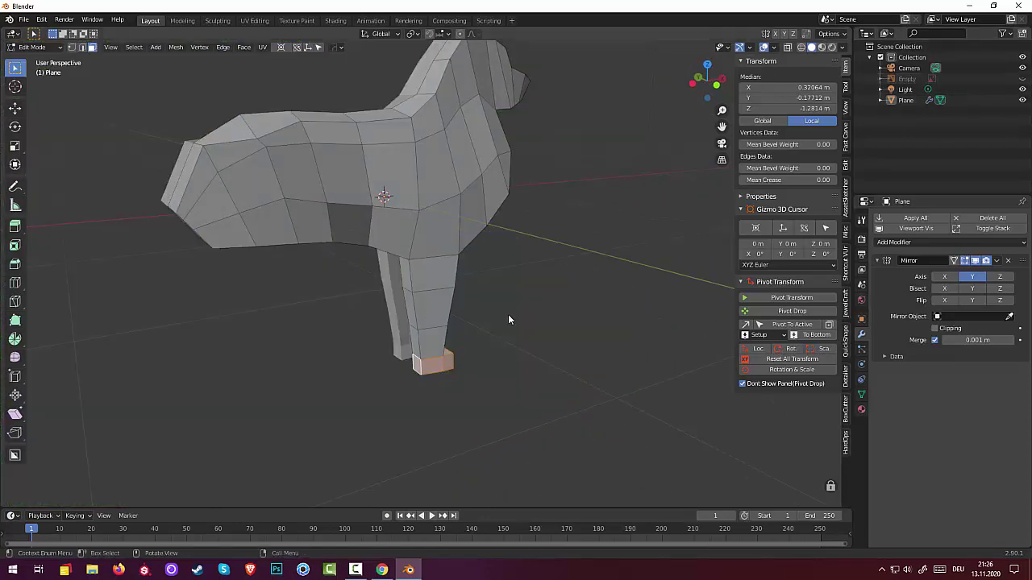
pyautogui.moveTo(508, 315)
pyautogui.mouseDown(button='middle')
pyautogui.moveTo(599, 307)
pyautogui.moveTo(574, 318)
pyautogui.mouseUp(button='middle')
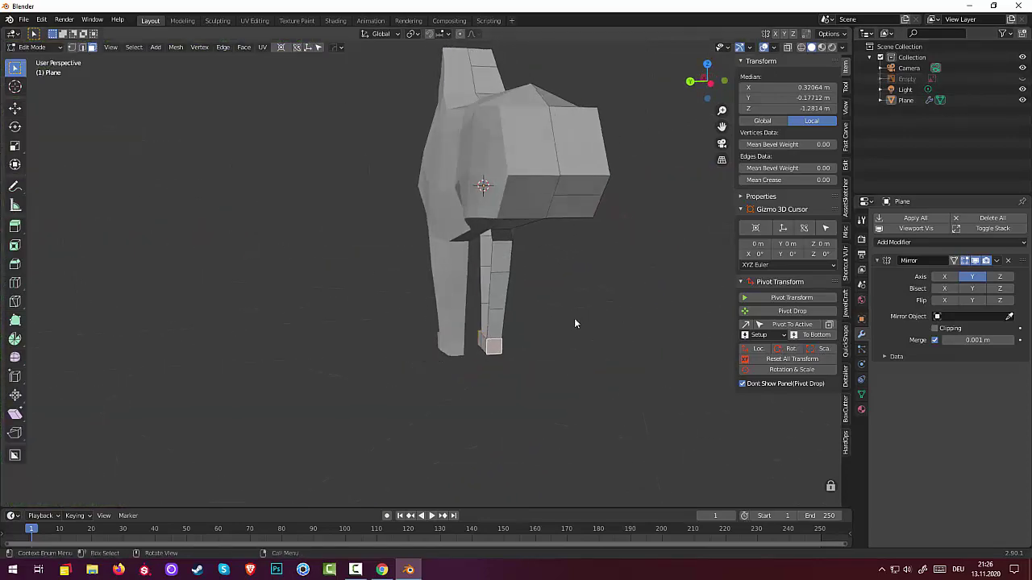
pyautogui.click(482, 337)
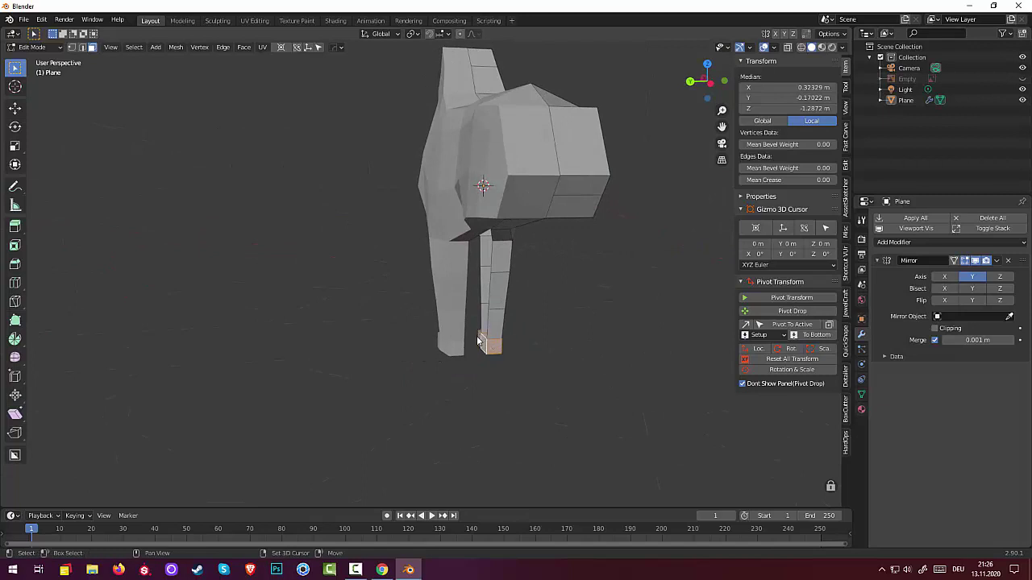
pyautogui.moveTo(482, 353)
pyautogui.mouseDown(button='middle')
pyautogui.moveTo(532, 360)
pyautogui.moveTo(582, 330)
pyautogui.moveTo(680, 319)
pyautogui.moveTo(690, 349)
pyautogui.moveTo(720, 370)
pyautogui.moveTo(742, 361)
pyautogui.mouseUp(button='middle')
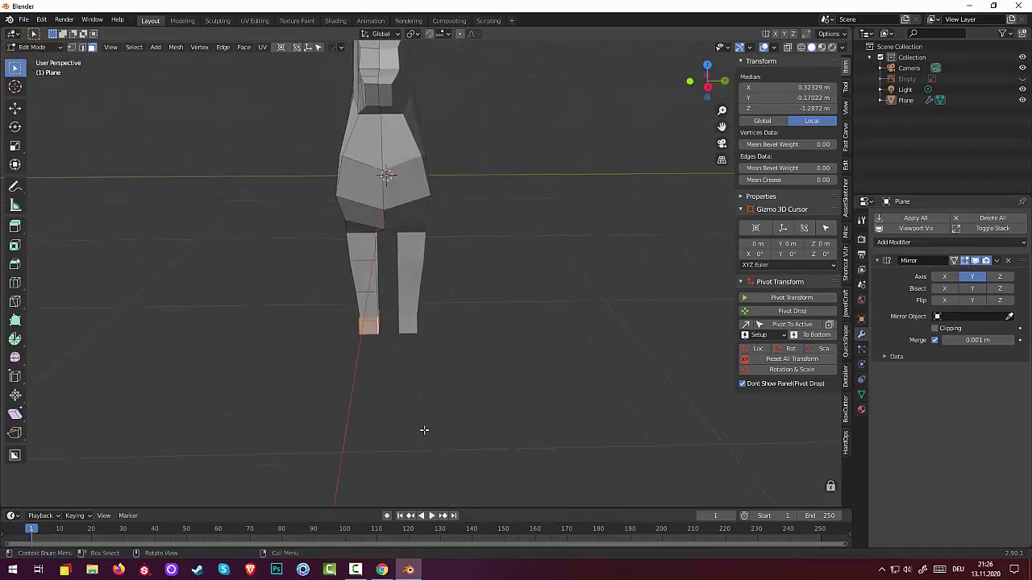
# Nudge the foot face along the vertical Z axis
pyautogui.press('g')
pyautogui.press('z')
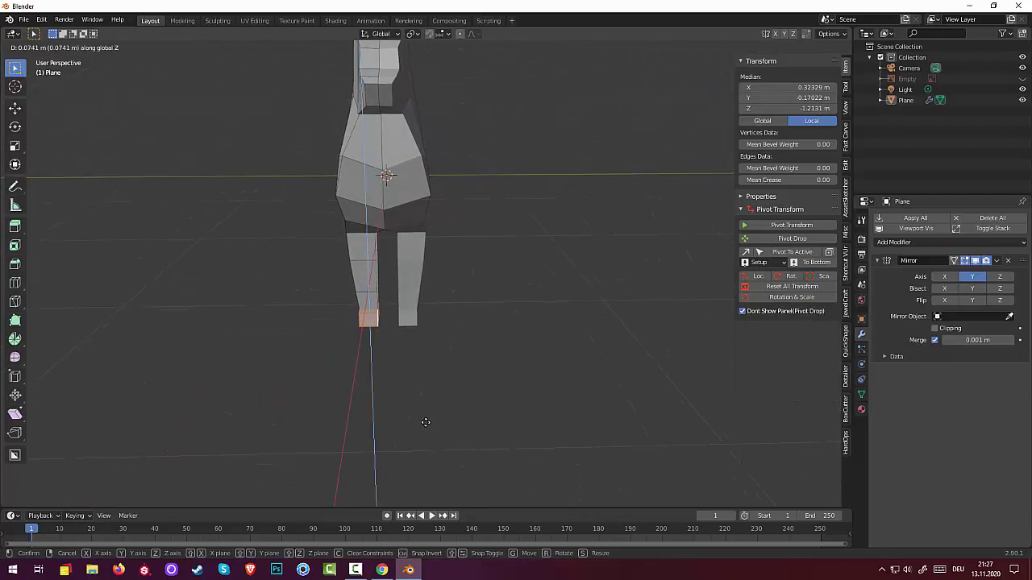
pyautogui.click(426, 424)
pyautogui.scroll(-3, 544, 386)
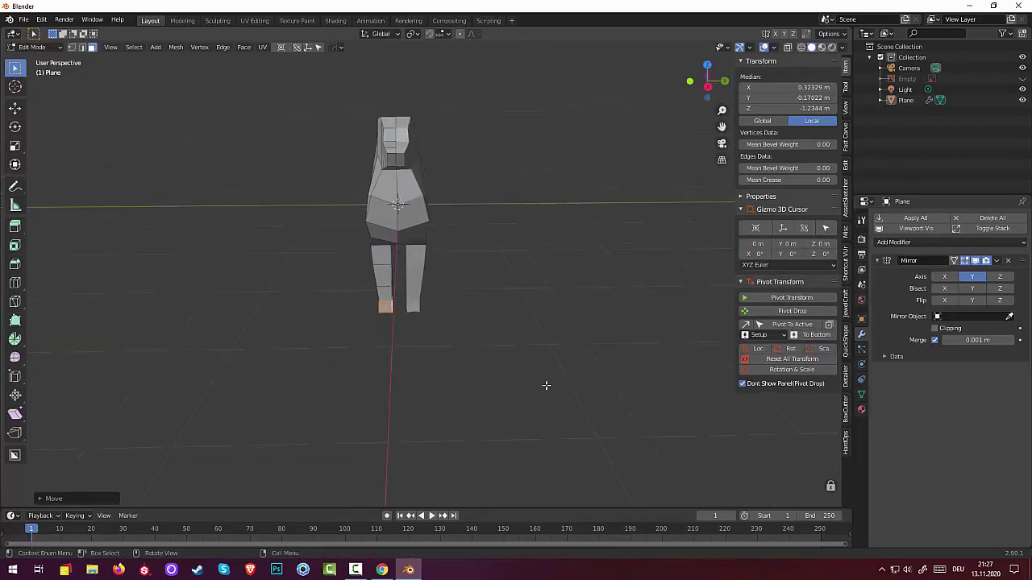
pyautogui.moveTo(536, 378)
pyautogui.mouseDown(button='middle')
pyautogui.moveTo(536, 365)
pyautogui.moveTo(615, 373)
pyautogui.moveTo(656, 362)
pyautogui.mouseUp(button='middle')
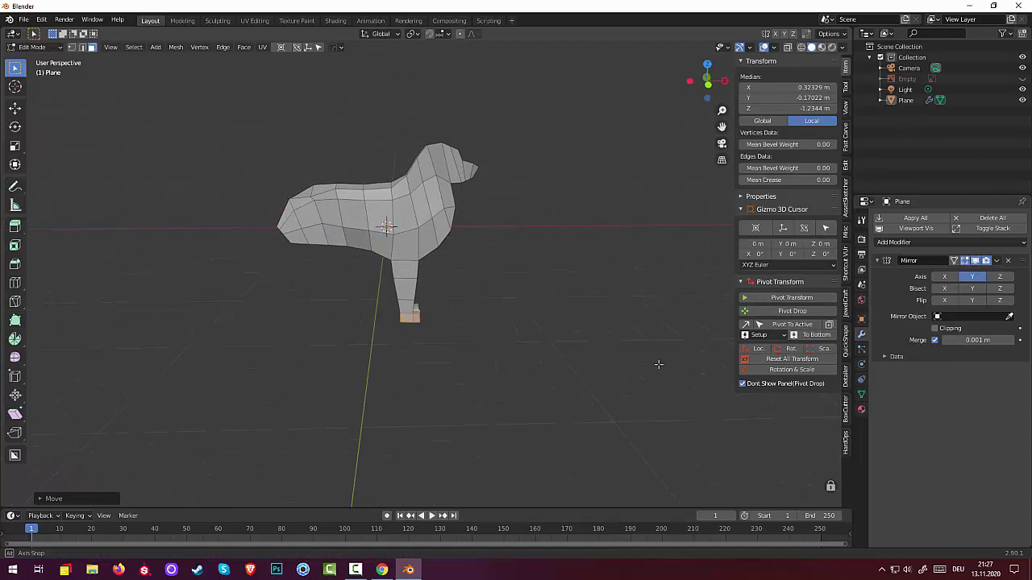
pyautogui.click(496, 418)
pyautogui.scroll(3, 479, 350)
pyautogui.scroll(2, 478, 346)
# Switch to vertex select and pick the inner vertices at the top of the front leg
pyautogui.moveTo(479, 345)
pyautogui.mouseDown(button='middle')
pyautogui.moveTo(337, 348)
pyautogui.moveTo(359, 327)
pyautogui.moveTo(327, 296)
pyautogui.moveTo(358, 212)
pyautogui.moveTo(329, 346)
pyautogui.moveTo(369, 333)
pyautogui.mouseUp(button='middle')
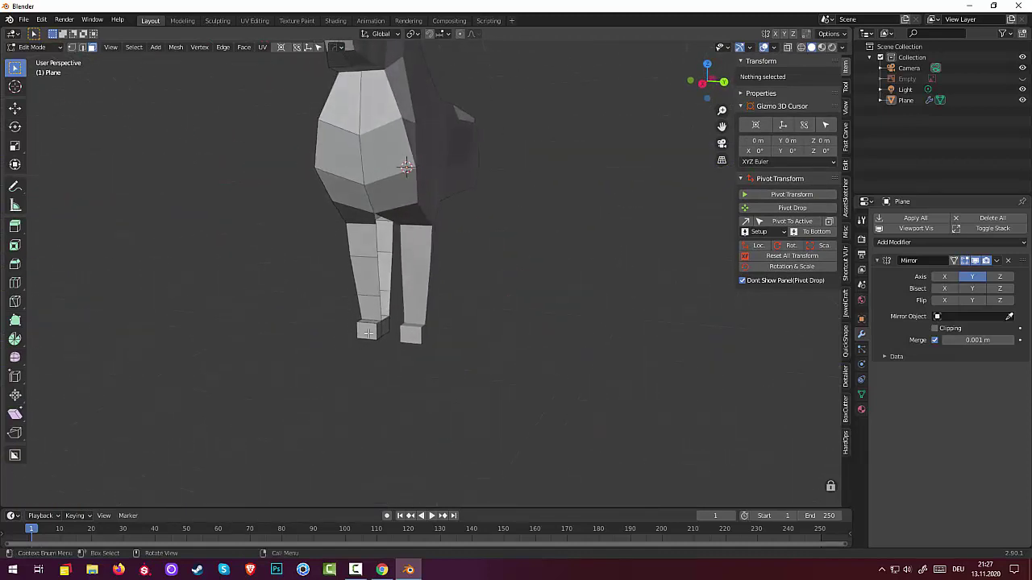
pyautogui.click(372, 291)
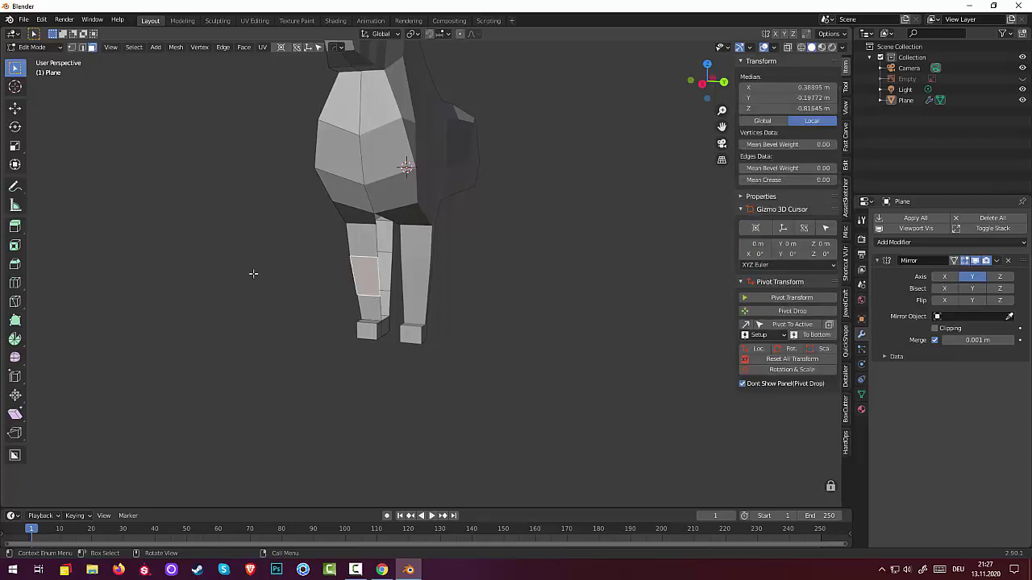
pyautogui.click(79, 50)
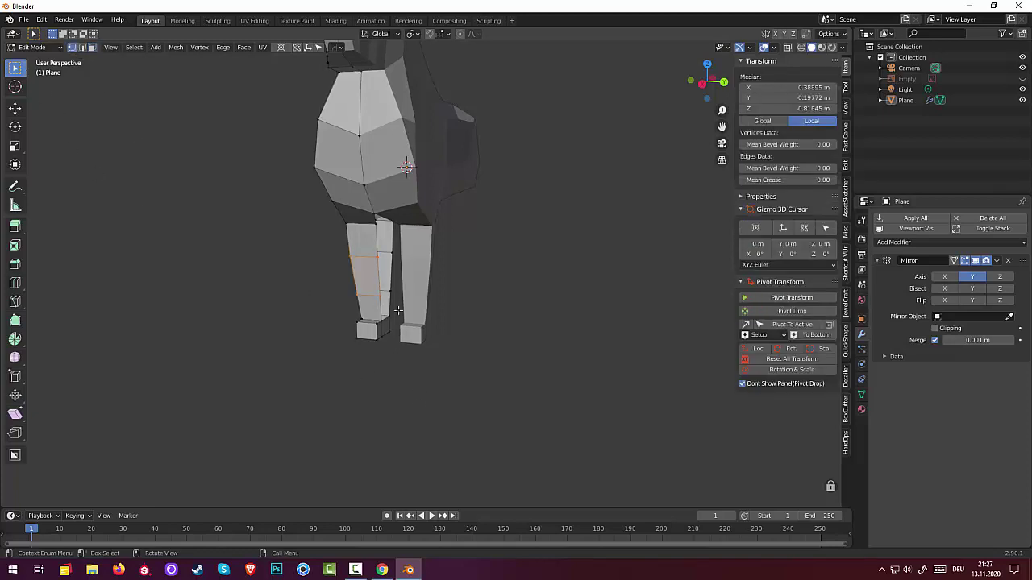
pyautogui.click(386, 293)
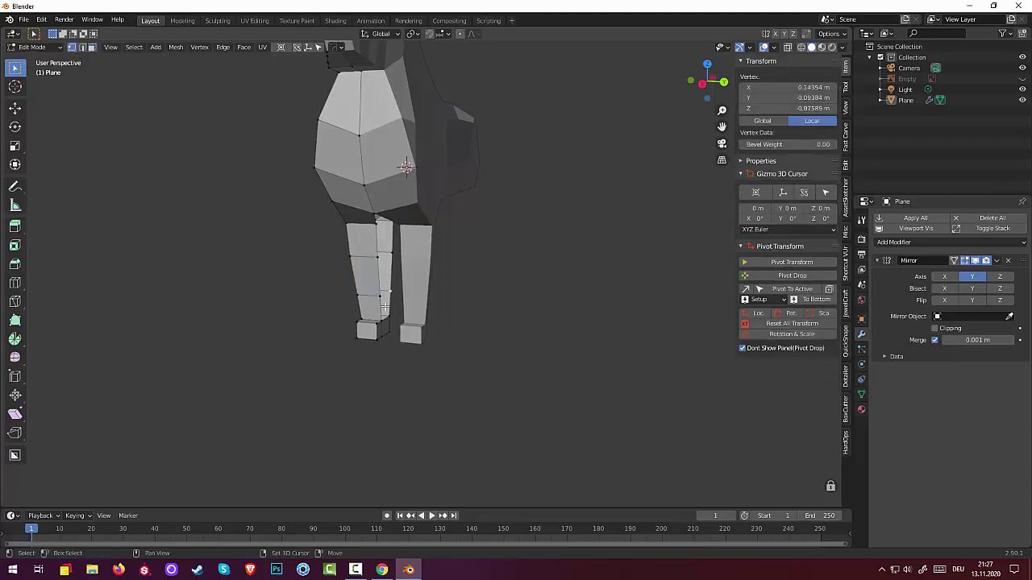
pyautogui.keyDown('shift'); pyautogui.click(384, 322); pyautogui.keyUp('shift')
pyautogui.keyDown('shift'); pyautogui.click(390, 318); pyautogui.keyUp('shift')
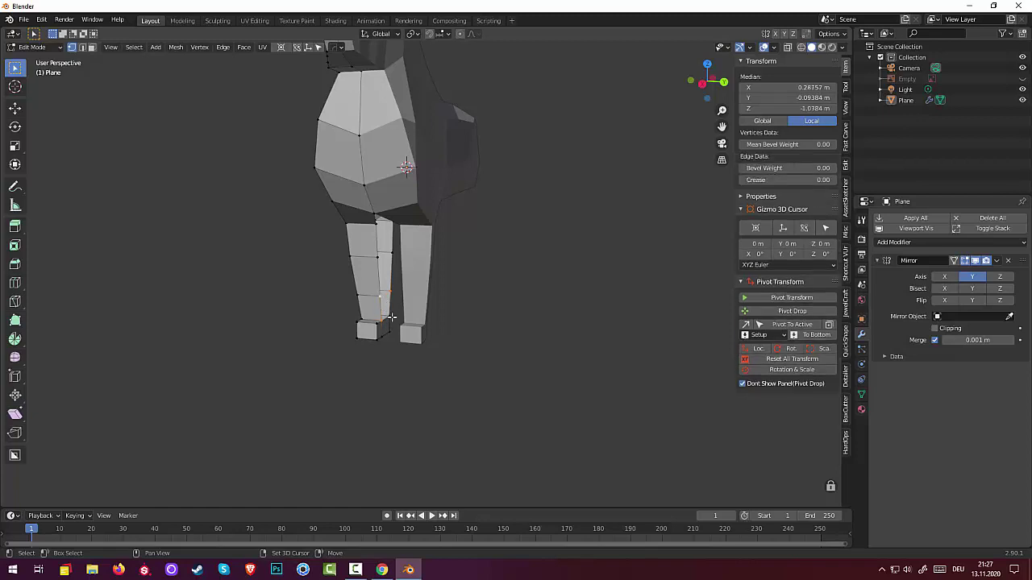
pyautogui.keyDown('shift'); pyautogui.click(388, 318); pyautogui.keyUp('shift')
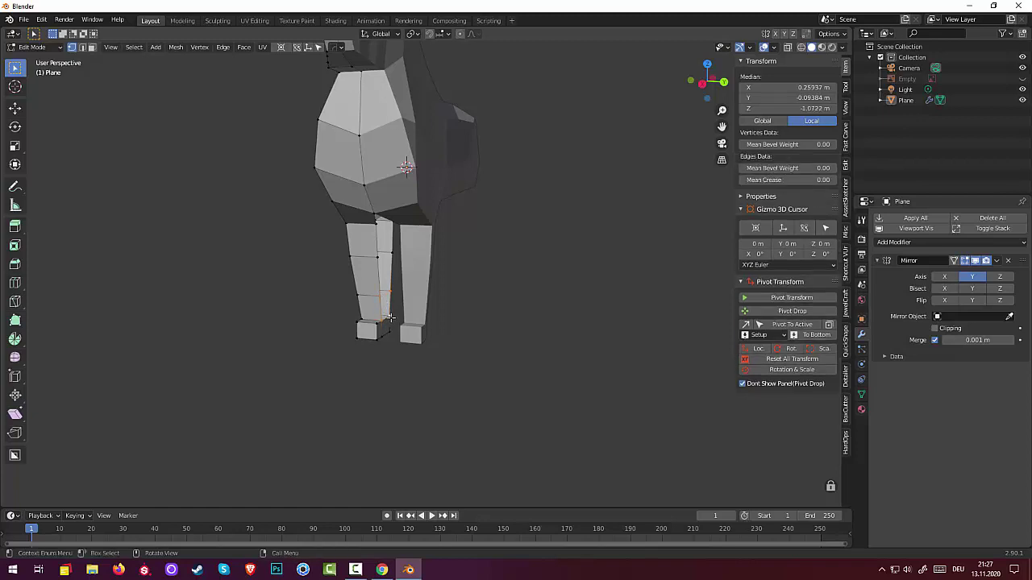
pyautogui.click(375, 256)
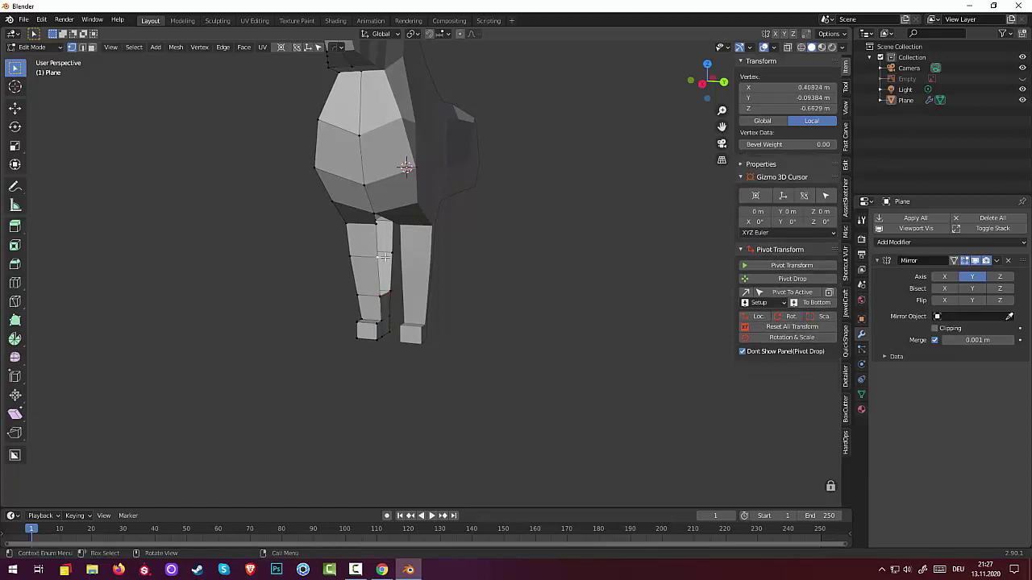
pyautogui.keyDown('shift'); pyautogui.click(390, 290); pyautogui.keyUp('shift')
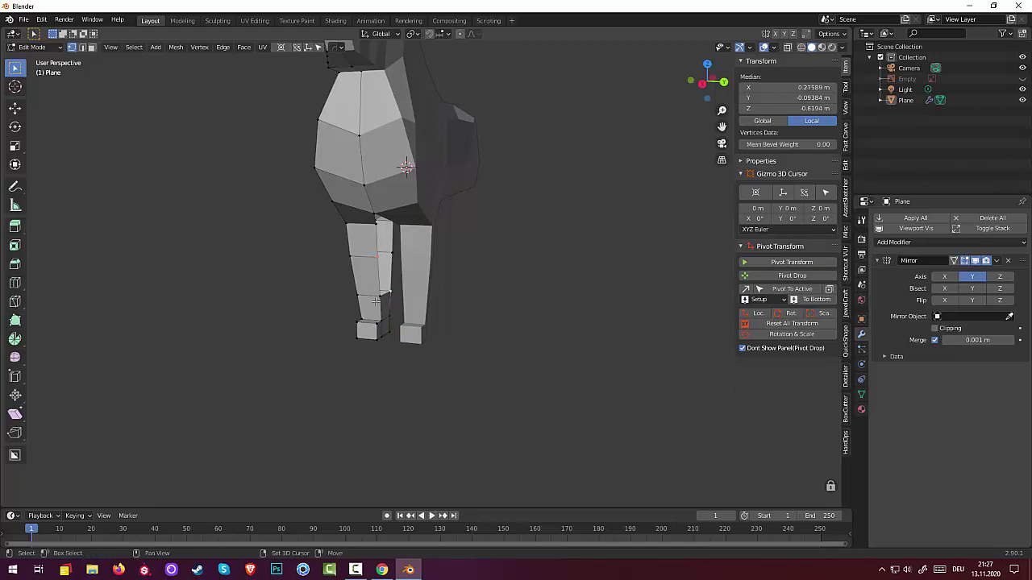
pyautogui.keyDown('shift'); pyautogui.click(378, 292); pyautogui.keyUp('shift')
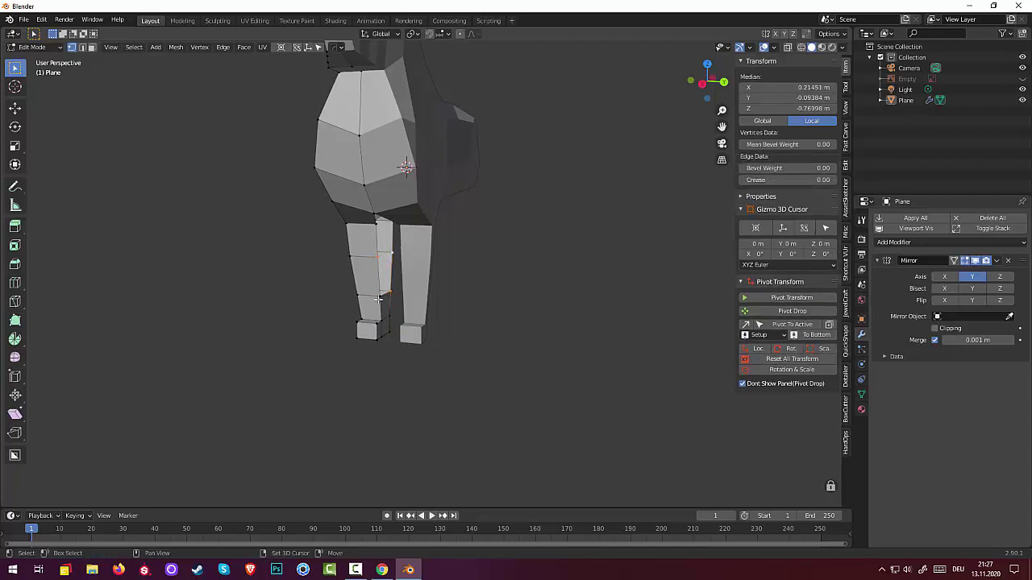
pyautogui.keyDown('shift'); pyautogui.click(377, 298); pyautogui.keyUp('shift')
# Reselect the inner leg vertices from another angle, then pick a vertex between the legs
pyautogui.moveTo(448, 290); pyautogui.dragTo(447, 228, button='middle')
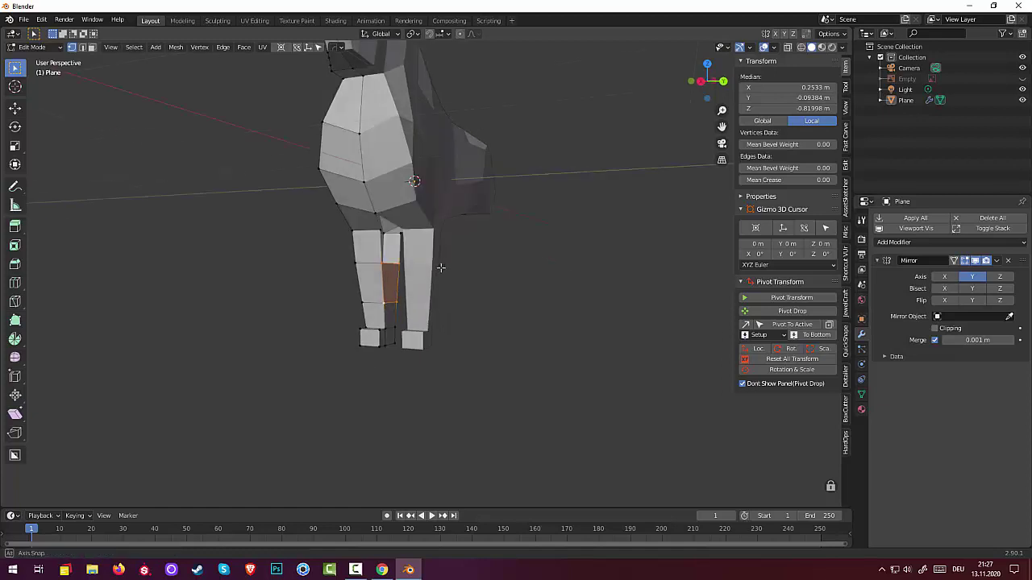
pyautogui.click(378, 257)
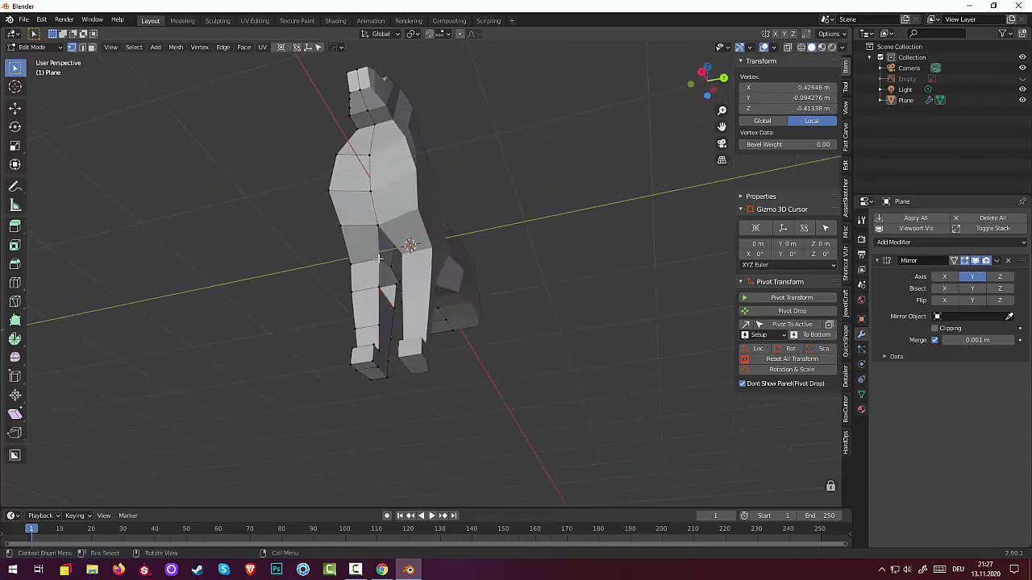
pyautogui.keyDown('shift'); pyautogui.click(397, 286); pyautogui.keyUp('shift')
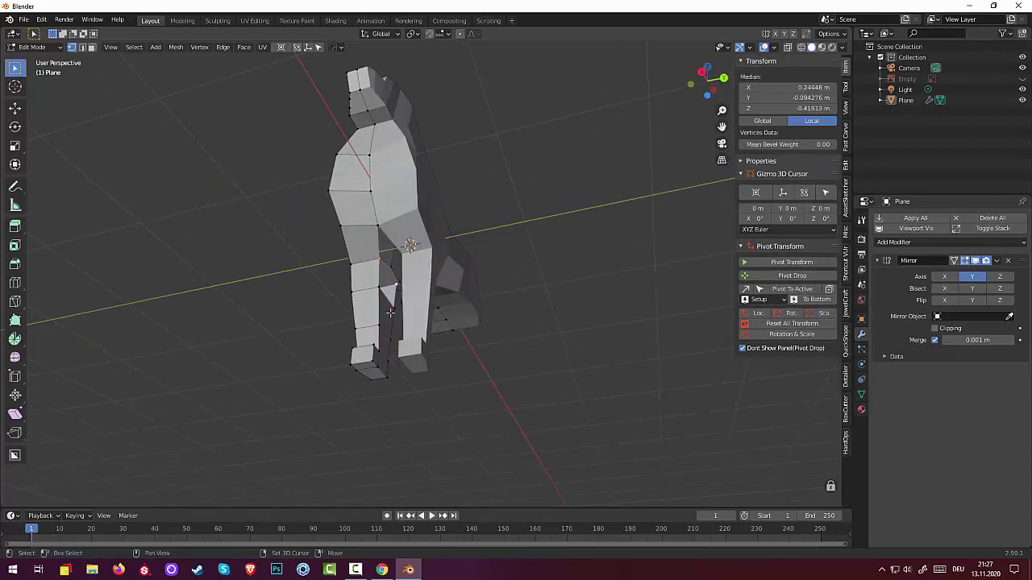
pyautogui.keyDown('shift'); pyautogui.click(379, 293); pyautogui.keyUp('shift')
pyautogui.keyDown('shift'); pyautogui.click(379, 288); pyautogui.keyUp('shift')
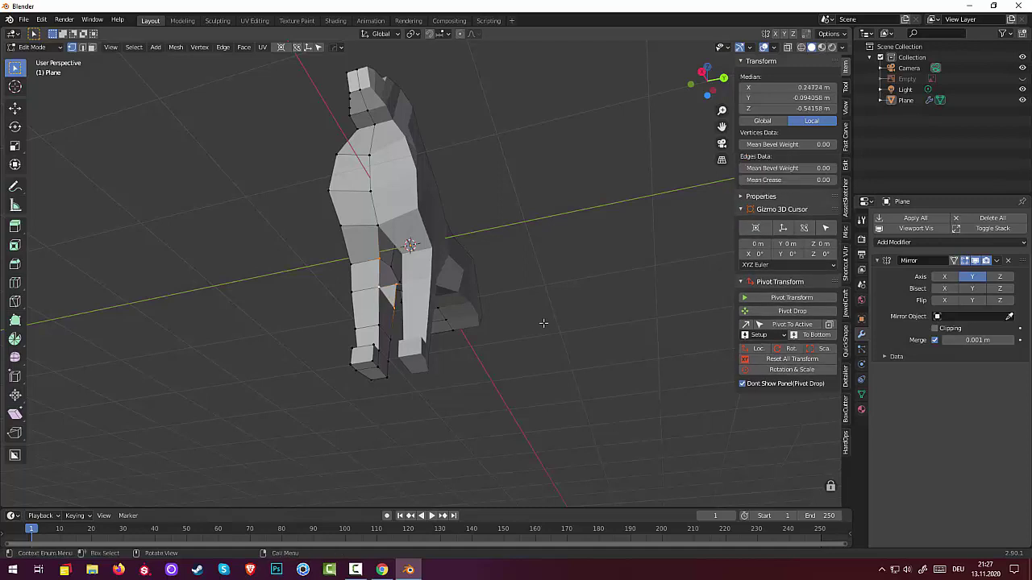
pyautogui.moveTo(543, 320); pyautogui.dragTo(571, 364, button='middle')
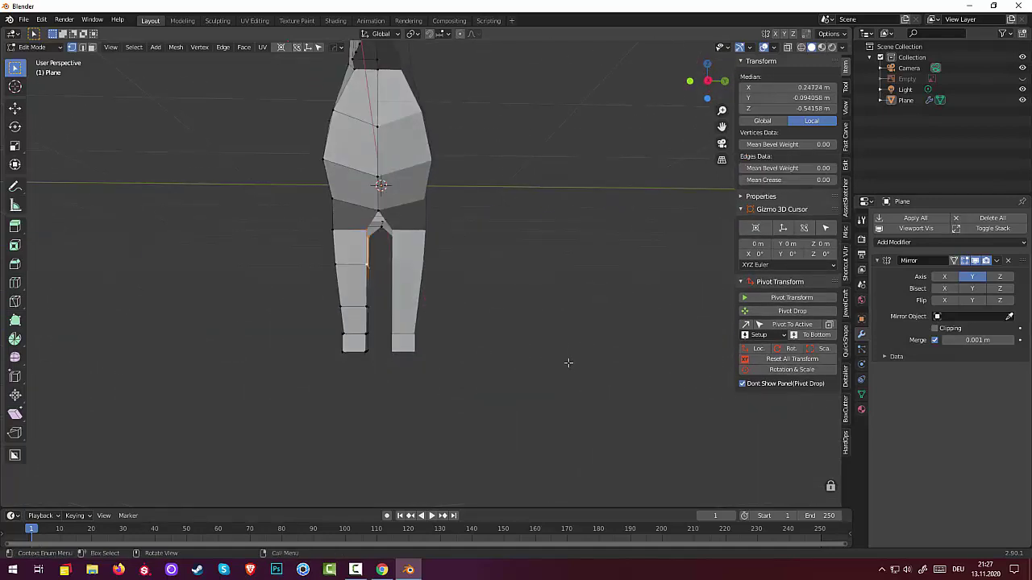
pyautogui.click(560, 355)
pyautogui.moveTo(557, 346); pyautogui.dragTo(541, 295, button='middle')
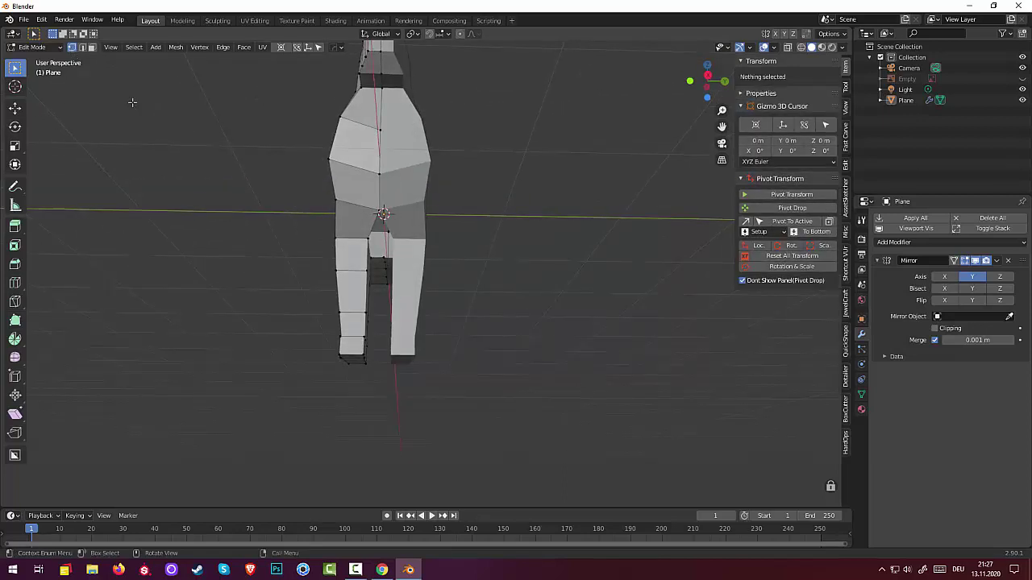
pyautogui.click(368, 241)
pyautogui.moveTo(375, 282)
pyautogui.mouseDown(button='middle')
pyautogui.moveTo(492, 212)
pyautogui.moveTo(565, 233)
pyautogui.moveTo(549, 255)
pyautogui.moveTo(557, 258)
pyautogui.mouseUp(button='middle')
# Move the edge between the legs to reshape the crotch
pyautogui.click(430, 190)
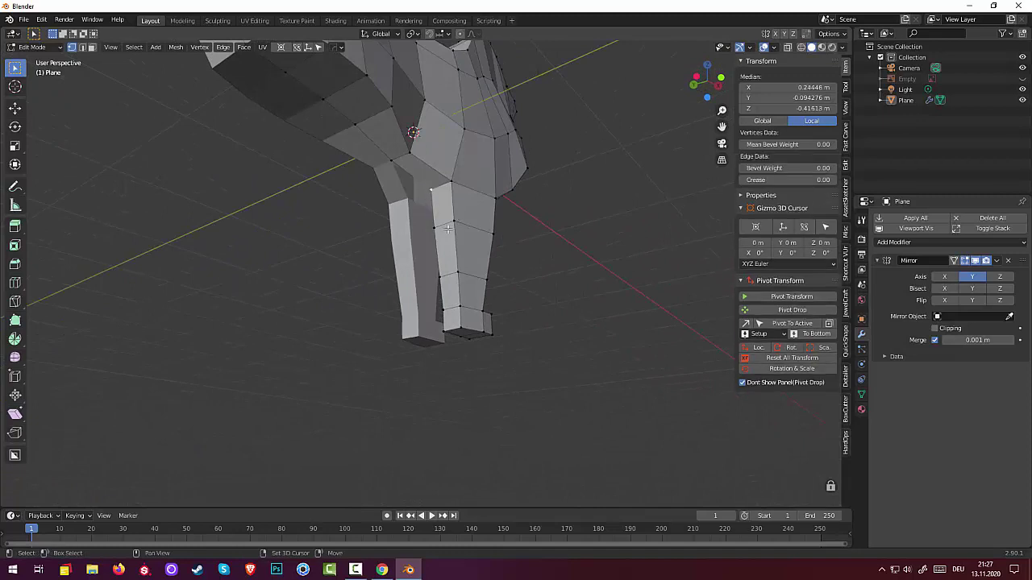
pyautogui.moveTo(430, 190)
pyautogui.mouseDown(button='middle')
pyautogui.moveTo(422, 299)
pyautogui.moveTo(403, 304)
pyautogui.mouseUp(button='middle')
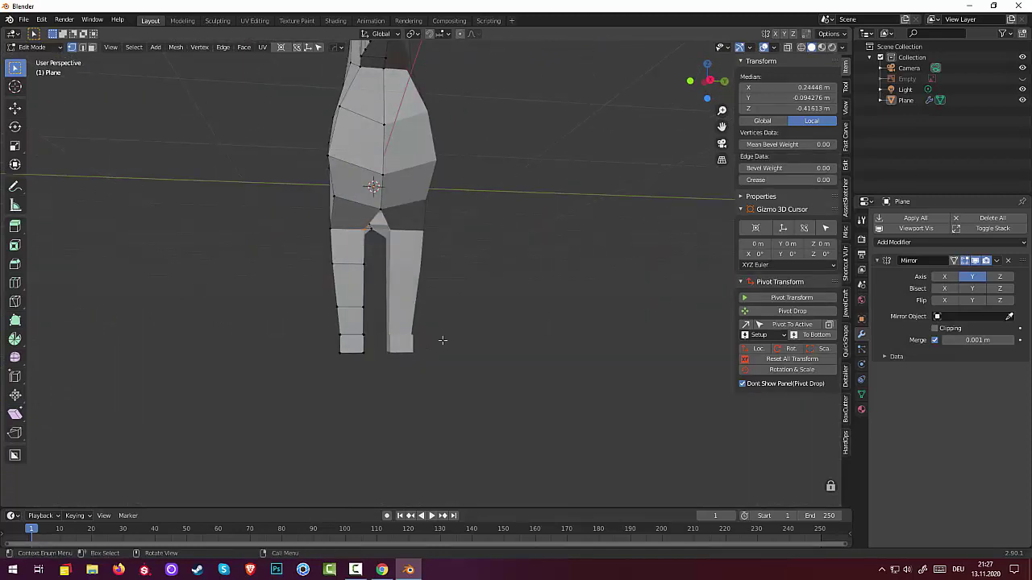
pyautogui.press('g')
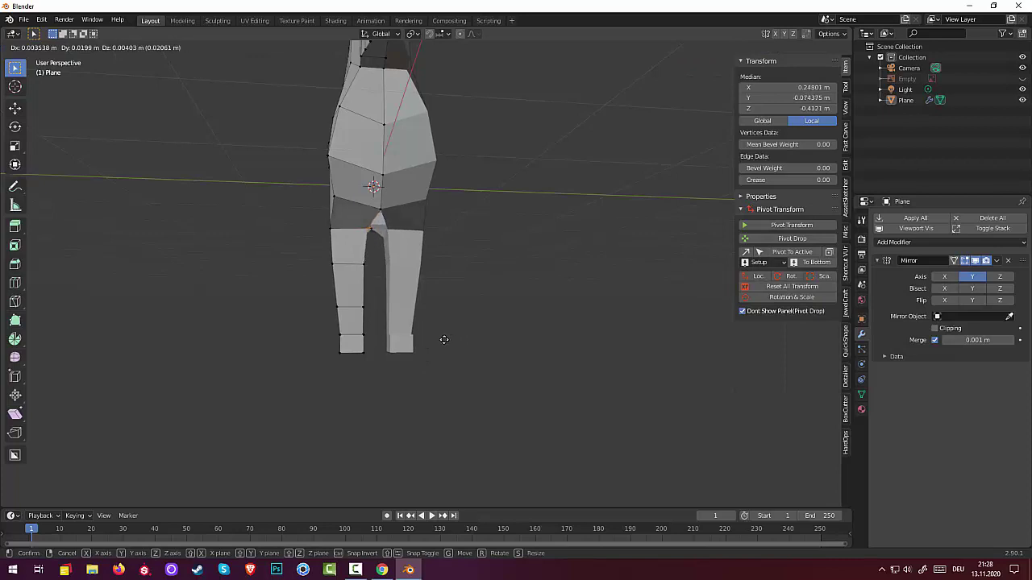
pyautogui.click(444, 339)
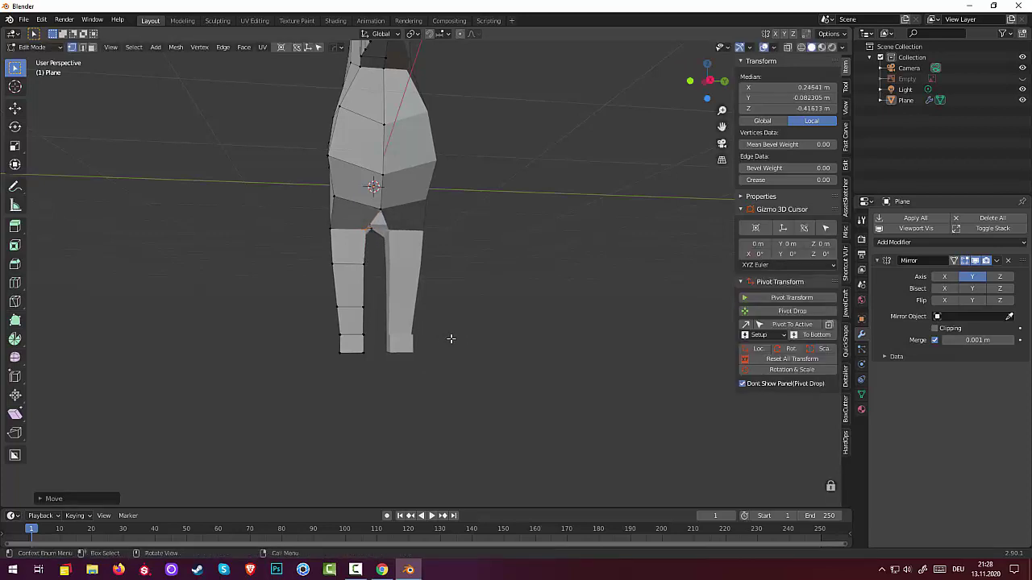
pyautogui.moveTo(451, 339)
pyautogui.mouseDown(button='middle')
pyautogui.moveTo(489, 309)
pyautogui.moveTo(408, 394)
pyautogui.moveTo(325, 341)
pyautogui.moveTo(237, 318)
pyautogui.mouseUp(button='middle')
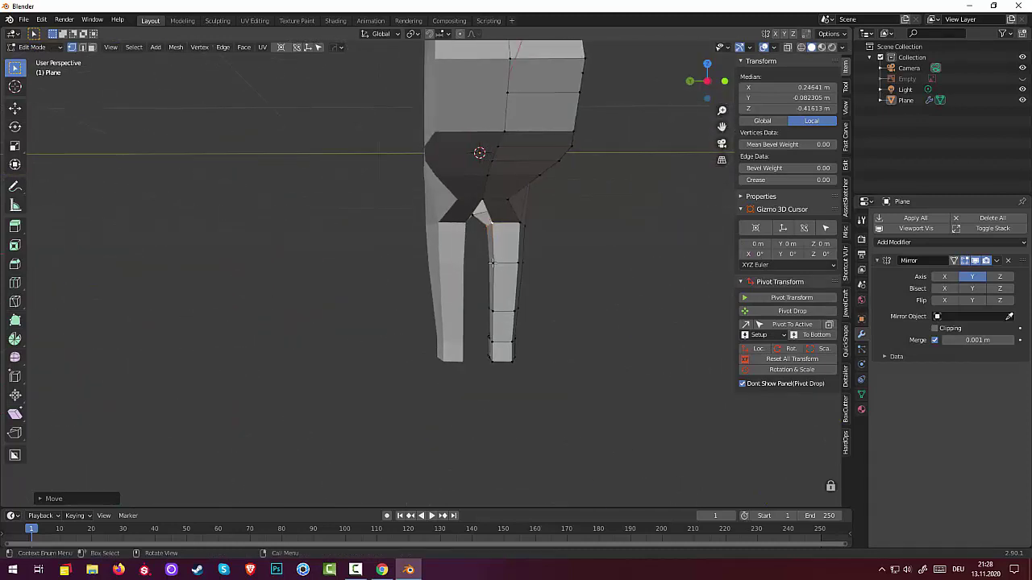
# Select the leg's middle-section face and scale it thinner along Y
pyautogui.click(492, 263)
pyautogui.keyDown('shift'); pyautogui.click(517, 263); pyautogui.keyUp('shift')
pyautogui.keyDown('shift'); pyautogui.click(492, 311); pyautogui.keyUp('shift')
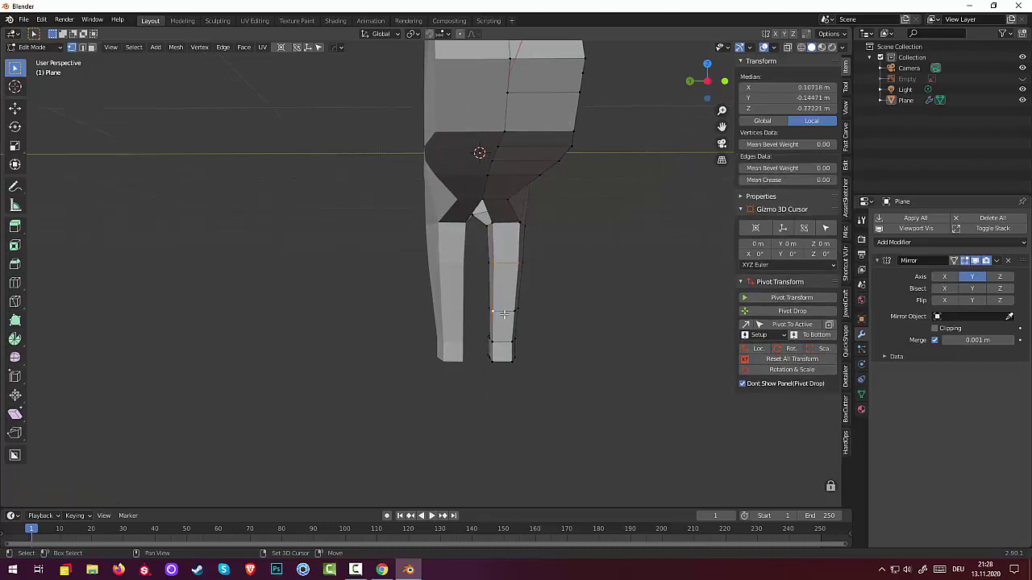
pyautogui.keyDown('shift'); pyautogui.click(513, 313); pyautogui.keyUp('shift')
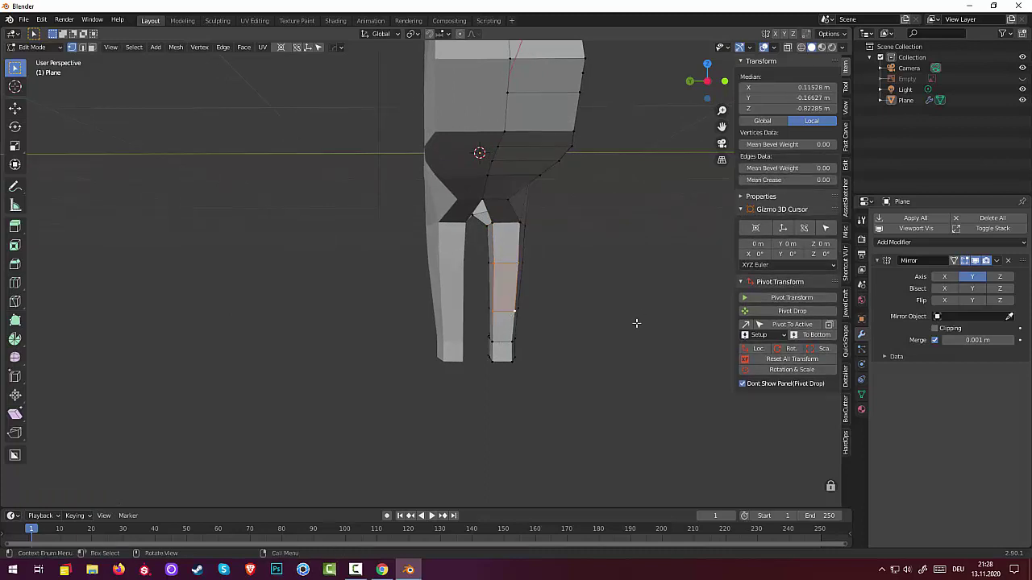
pyautogui.press('s')
pyautogui.press('y')
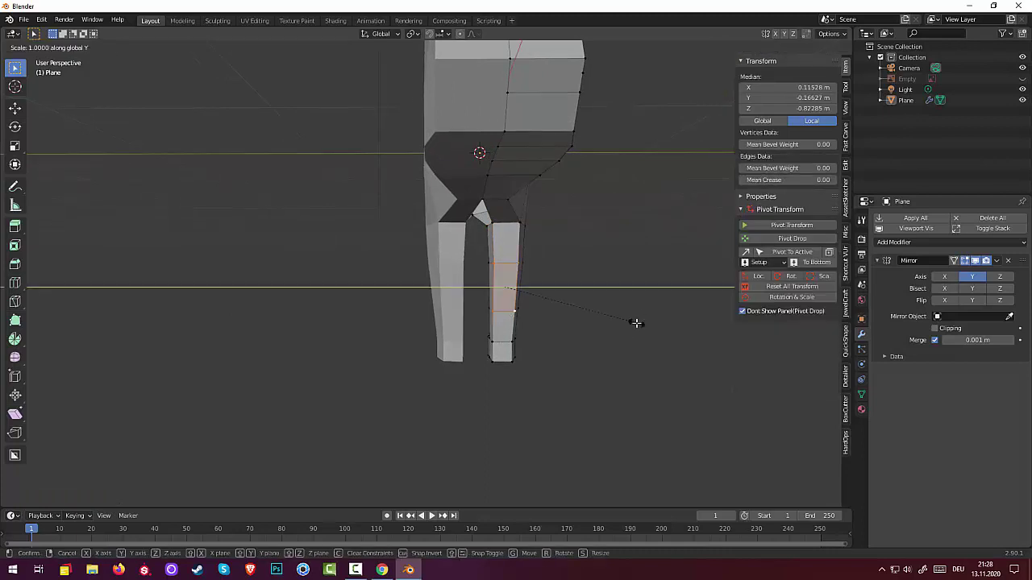
pyautogui.click(580, 325)
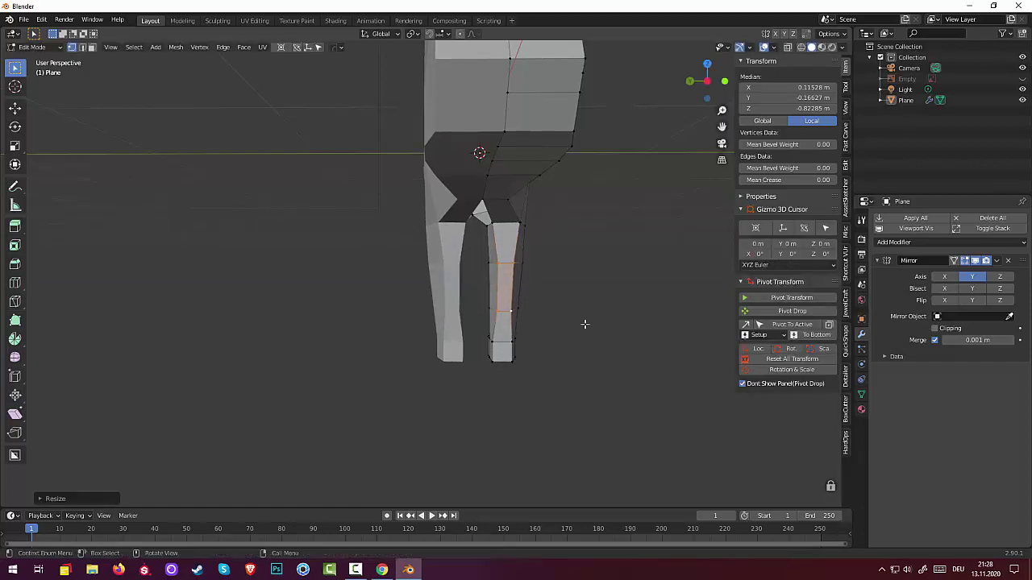
pyautogui.hotkey('alt', 'a')
pyautogui.moveTo(564, 333)
pyautogui.mouseDown(button='middle')
pyautogui.moveTo(489, 362)
pyautogui.moveTo(375, 349)
pyautogui.moveTo(459, 306)
pyautogui.moveTo(454, 336)
pyautogui.moveTo(377, 342)
pyautogui.moveTo(341, 438)
pyautogui.moveTo(344, 300)
pyautogui.mouseUp(button='middle')
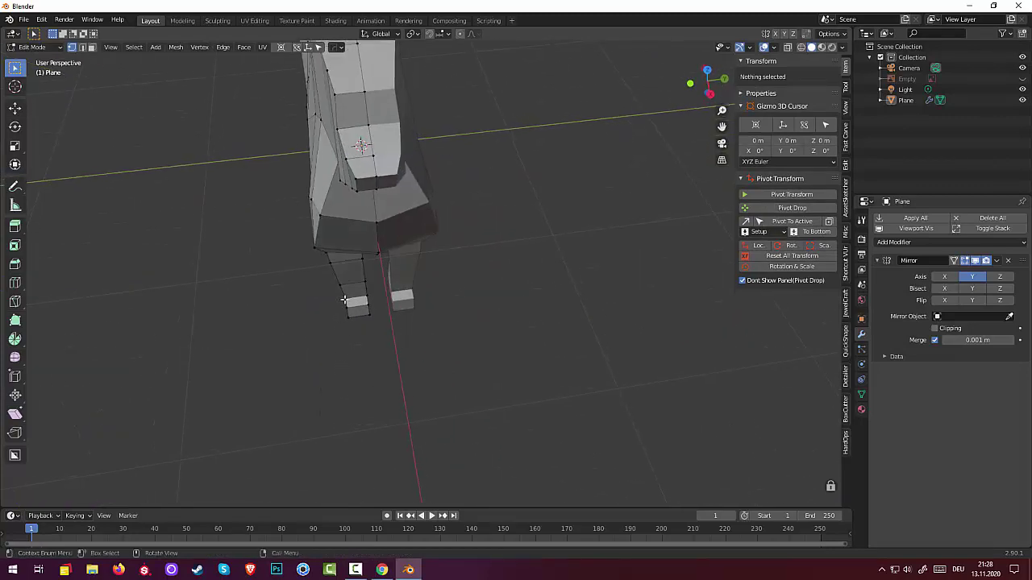
# Select three lower-torso vertices and scale them flat along Y to even the belly line
pyautogui.click(344, 159)
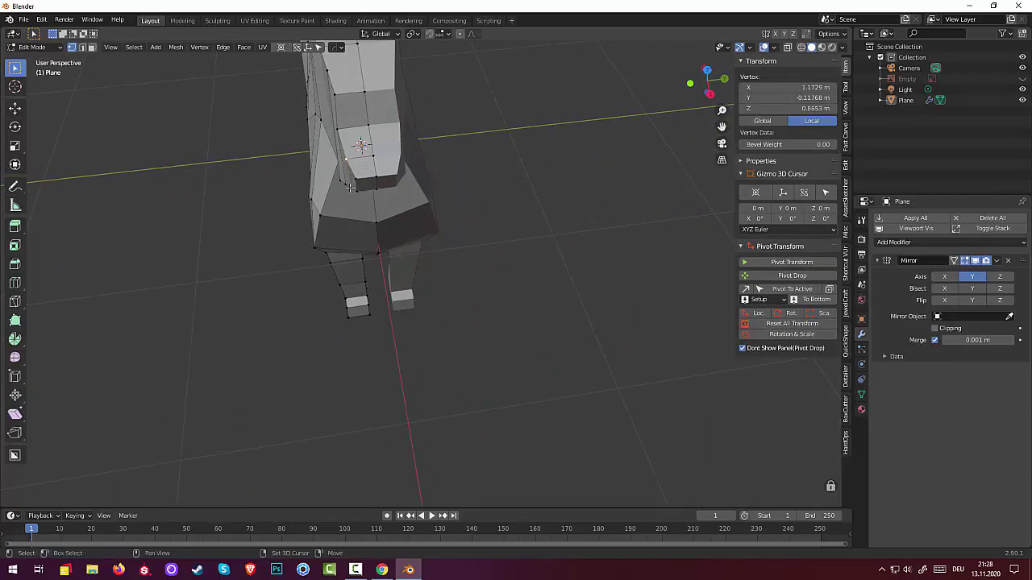
pyautogui.keyDown('shift'); pyautogui.click(355, 184); pyautogui.keyUp('shift')
pyautogui.keyDown('shift'); pyautogui.click(359, 190); pyautogui.keyUp('shift')
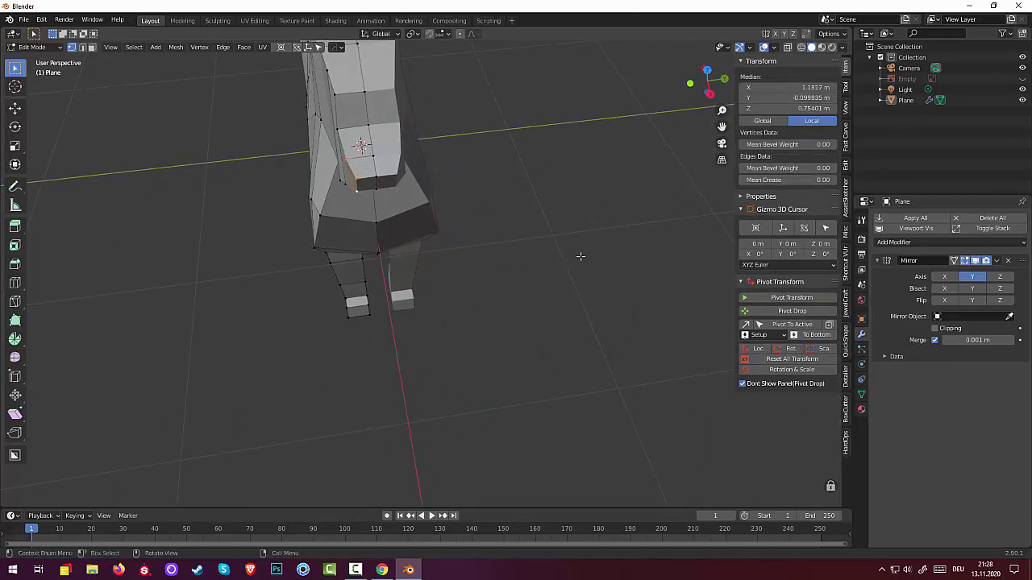
pyautogui.moveTo(580, 258)
pyautogui.mouseDown(button='middle')
pyautogui.moveTo(559, 233)
pyautogui.moveTo(575, 266)
pyautogui.mouseUp(button='middle')
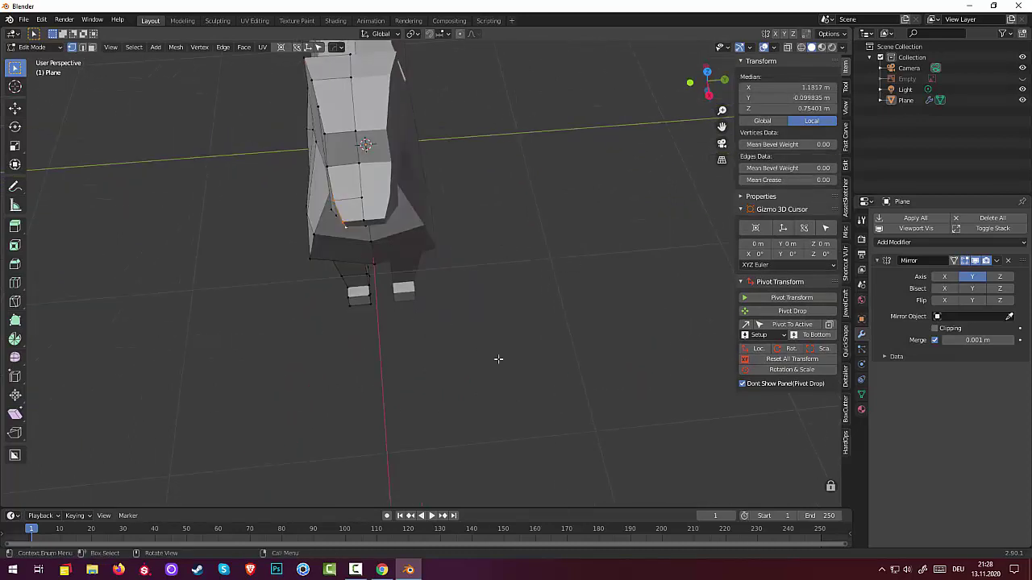
pyautogui.press('g')
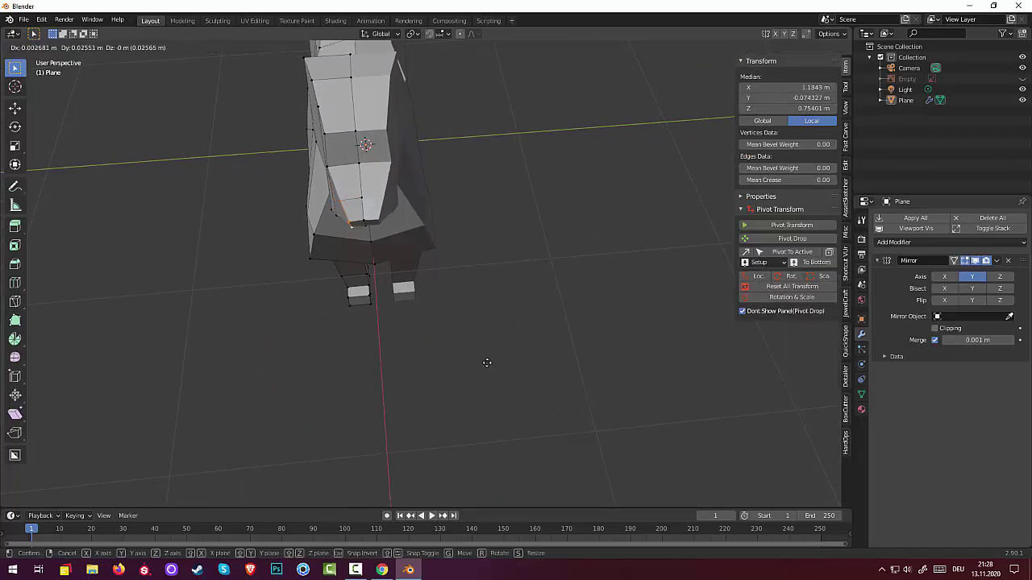
pyautogui.press('s')
pyautogui.press('y')
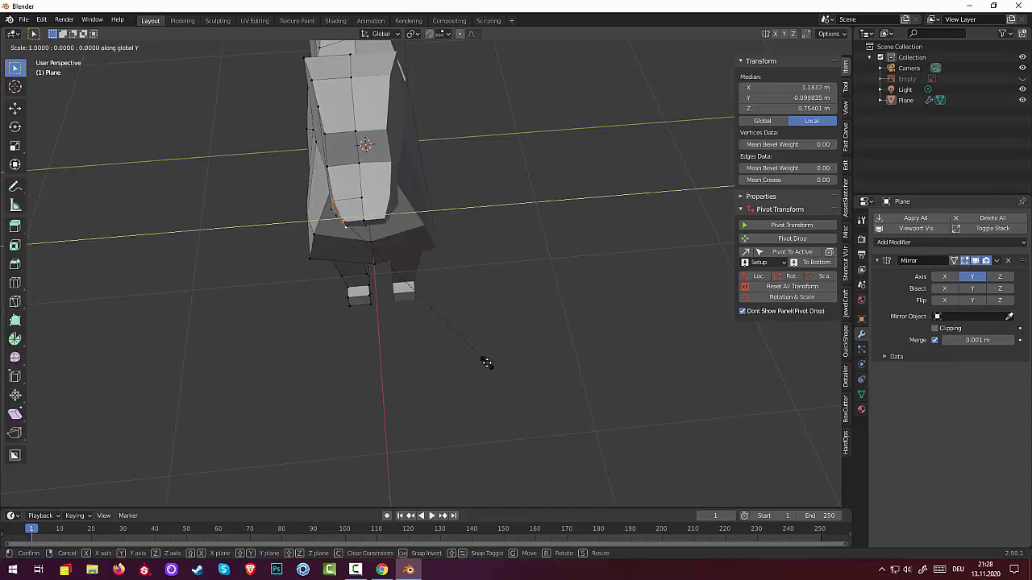
pyautogui.click(486, 363)
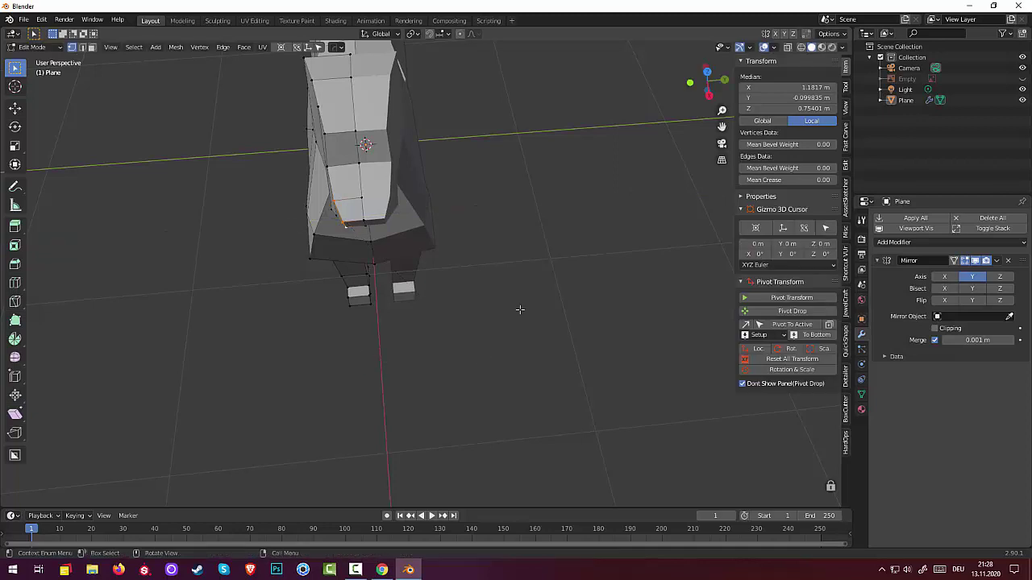
pyautogui.hotkey('alt', 'a')
pyautogui.hotkey('ctrl', 'z')
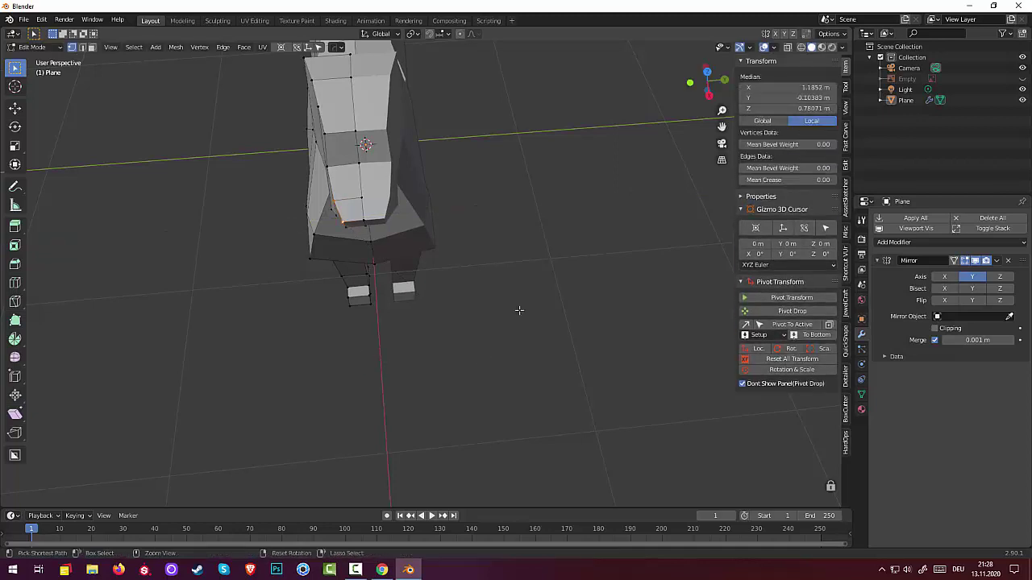
pyautogui.hotkey('alt', 'a')
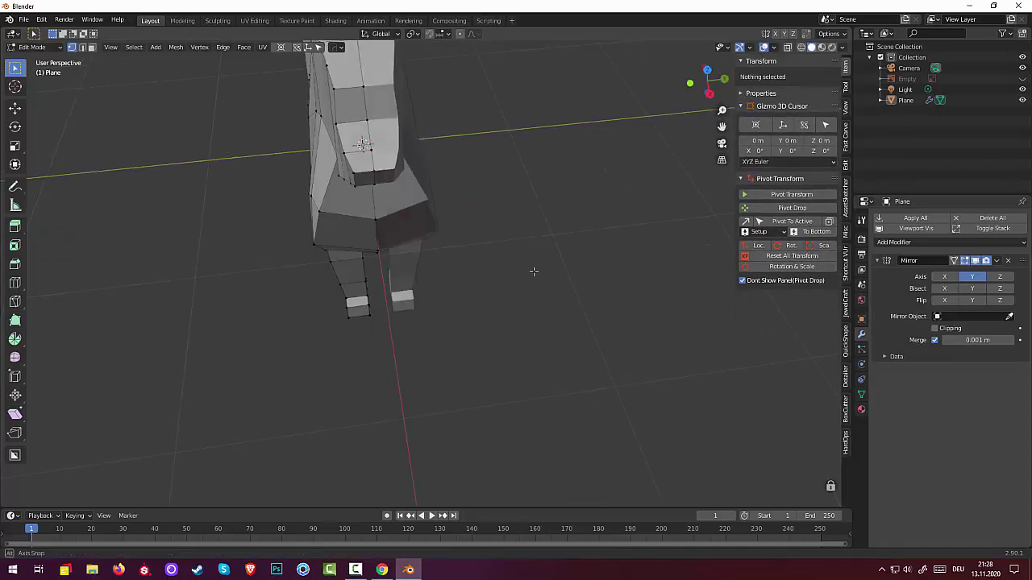
pyautogui.moveTo(534, 269)
pyautogui.mouseDown(button='middle')
pyautogui.moveTo(688, 272)
pyautogui.moveTo(665, 236)
pyautogui.moveTo(720, 281)
pyautogui.mouseUp(button='middle')
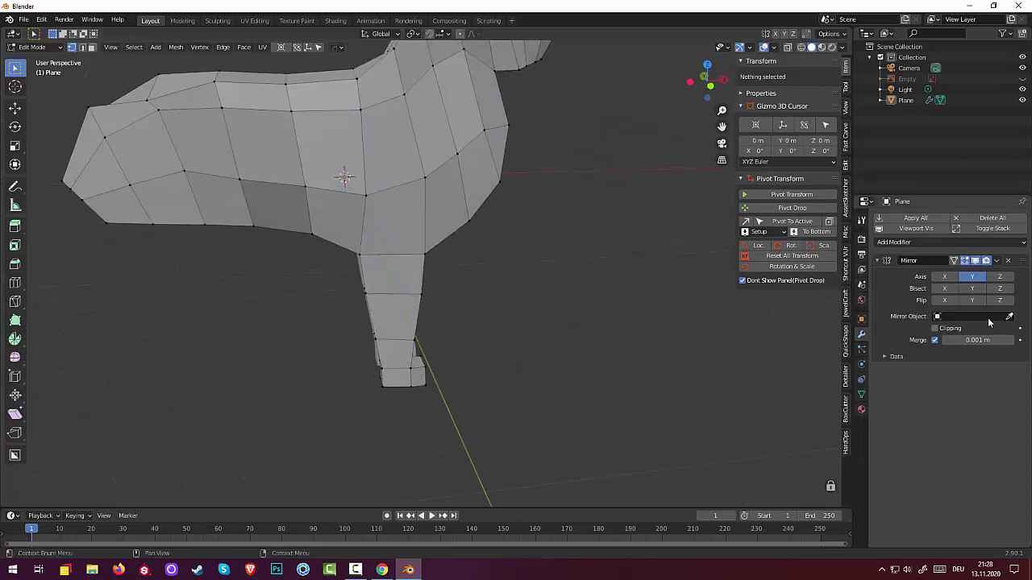
# From the front, select a chest vertex and move it outward for more volume
pyautogui.scroll(-4, 605, 285)
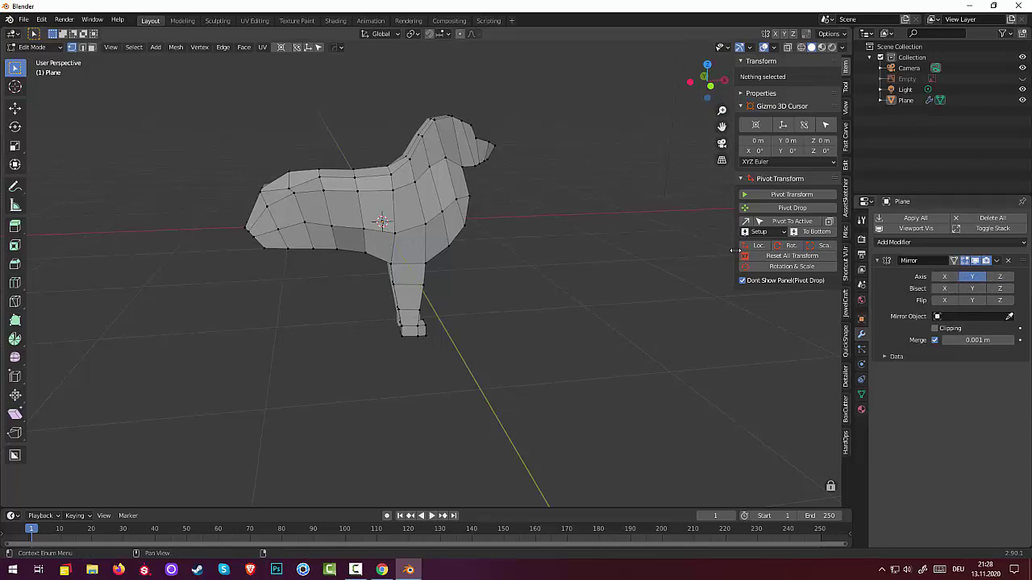
pyautogui.moveTo(730, 249)
pyautogui.mouseDown(button='middle')
pyautogui.moveTo(791, 211)
pyautogui.moveTo(782, 219)
pyautogui.moveTo(823, 248)
pyautogui.mouseUp(button='middle')
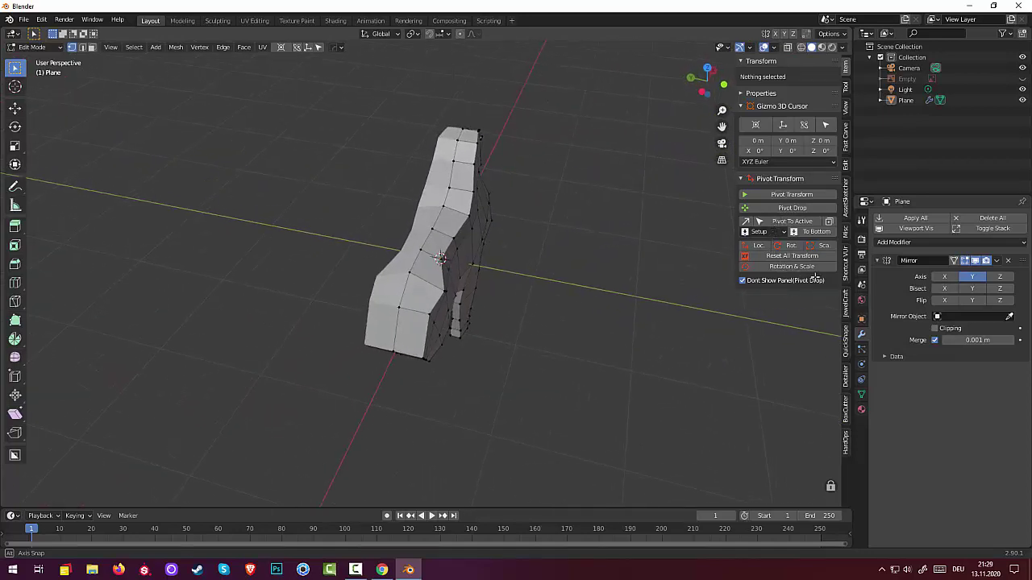
pyautogui.click(454, 210)
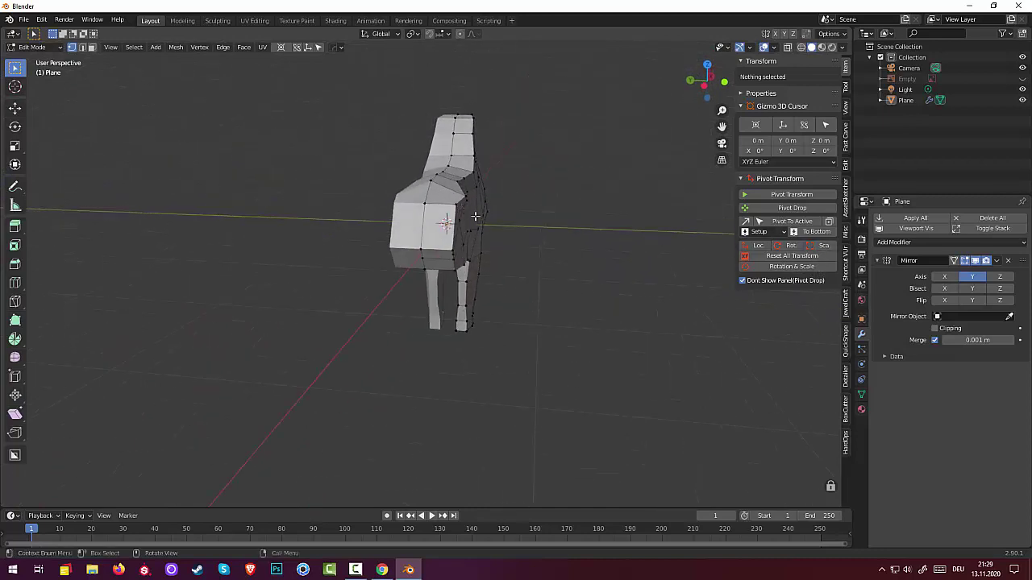
pyautogui.press('g')
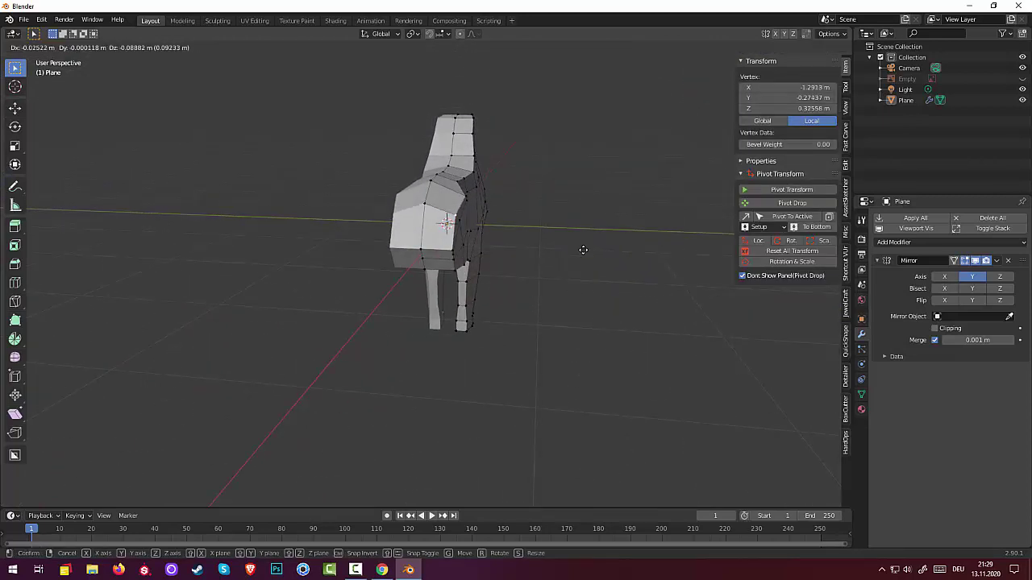
pyautogui.click(589, 242)
pyautogui.moveTo(589, 242); pyautogui.dragTo(495, 233, button='middle')
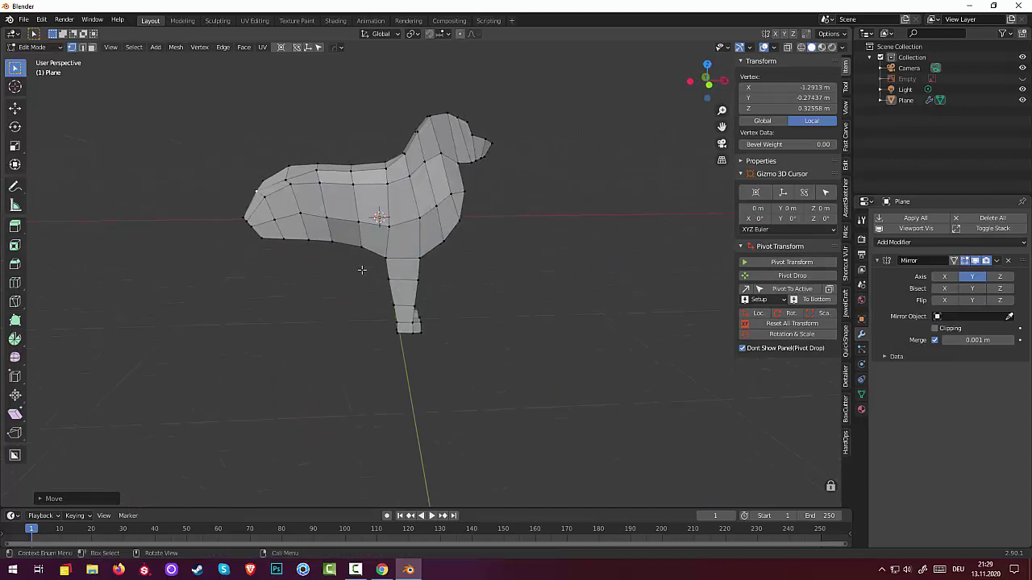
# Show the dog reference photo and line up the front orthographic view over it
pyautogui.click(1022, 79)
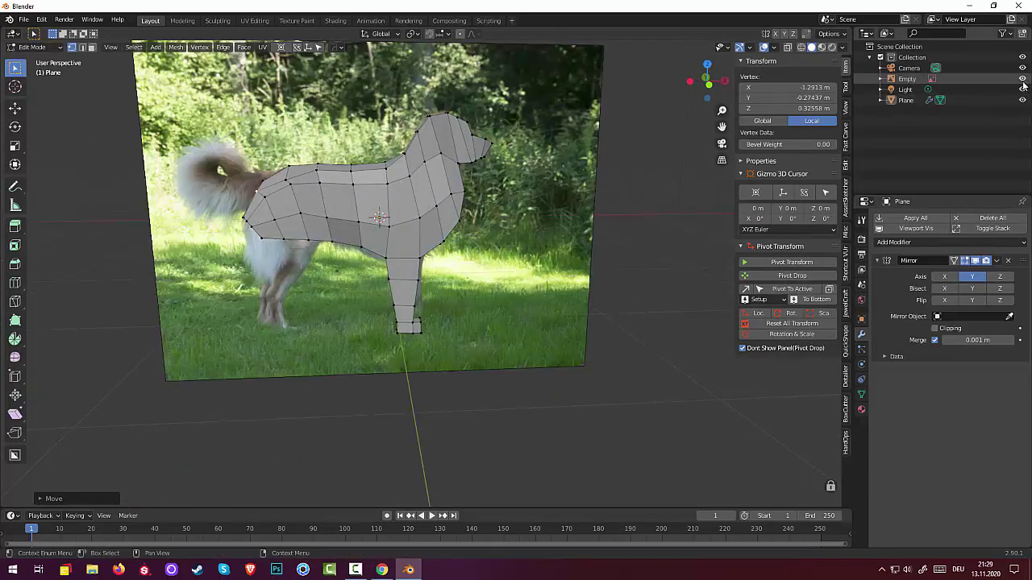
pyautogui.scroll(2, 258, 320)
pyautogui.moveTo(258, 308); pyautogui.dragTo(267, 289, button='middle')
pyautogui.press('KP_3')
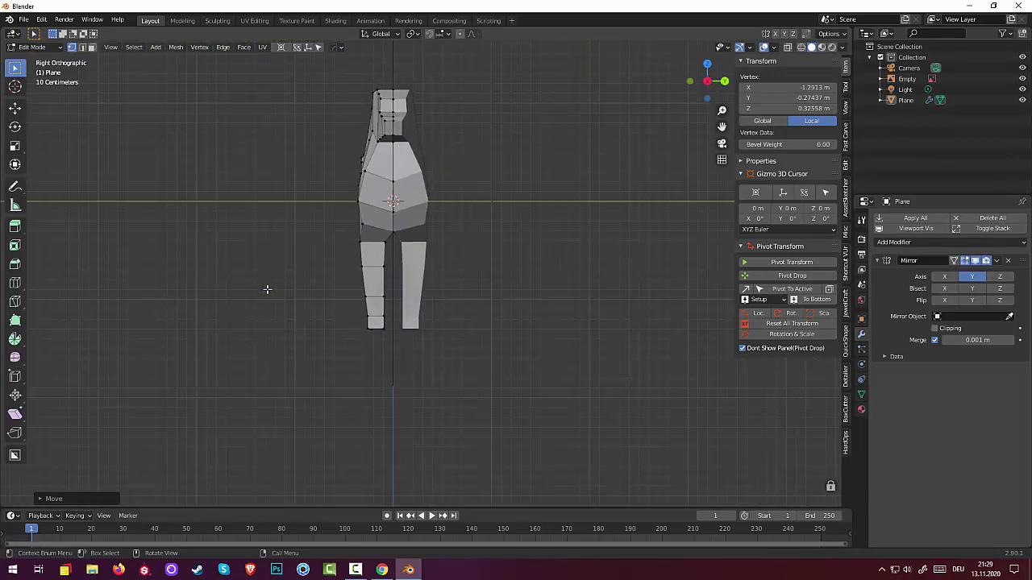
pyautogui.press('KP_1')
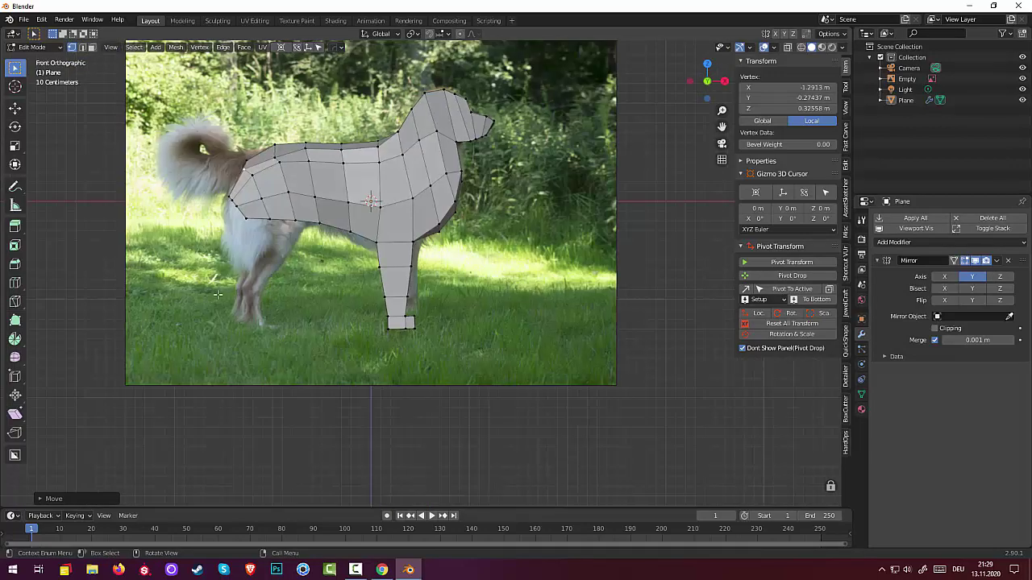
pyautogui.scroll(2, 217, 295)
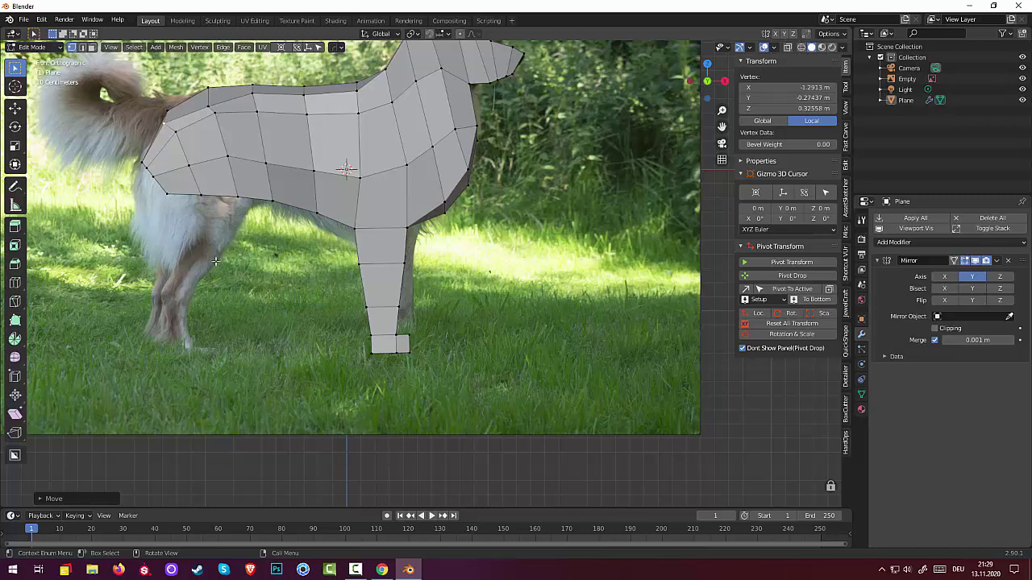
# Move four belly vertices onto the reference photo's belly line
pyautogui.click(272, 202)
pyautogui.press('g')
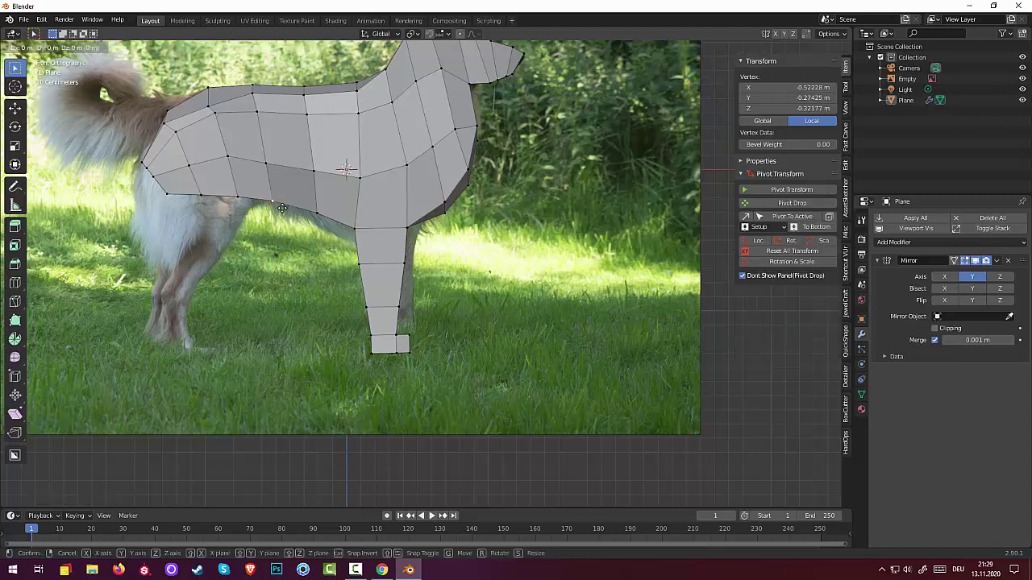
pyautogui.click(254, 200)
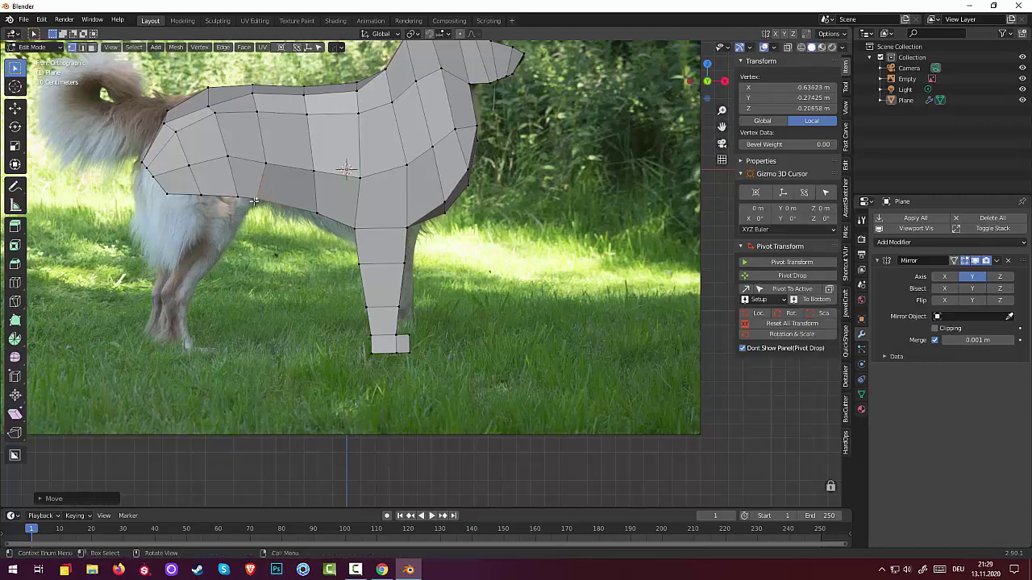
pyautogui.click(202, 195)
pyautogui.press('g')
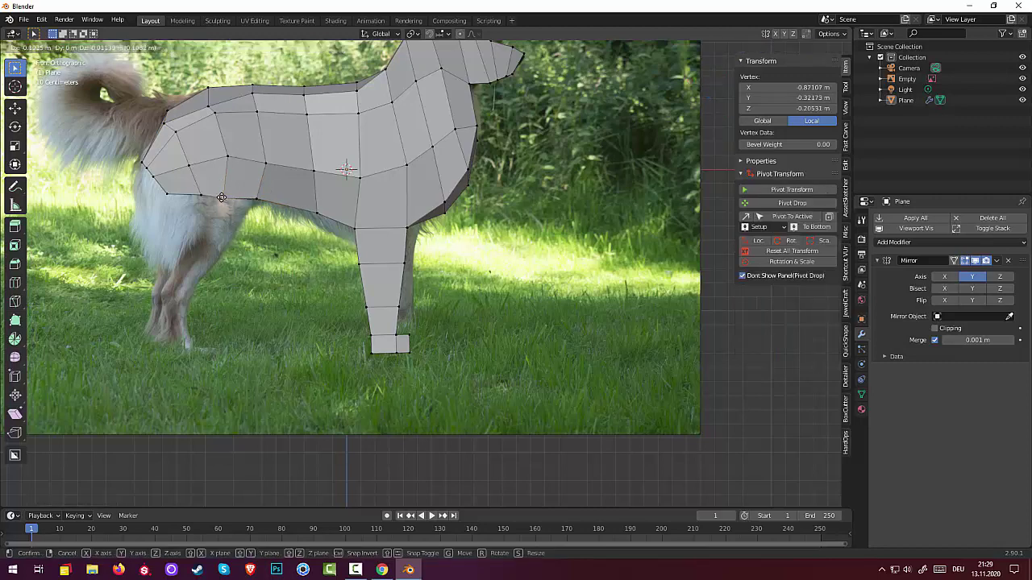
pyautogui.click(209, 193)
pyautogui.click(203, 194)
pyautogui.press('g')
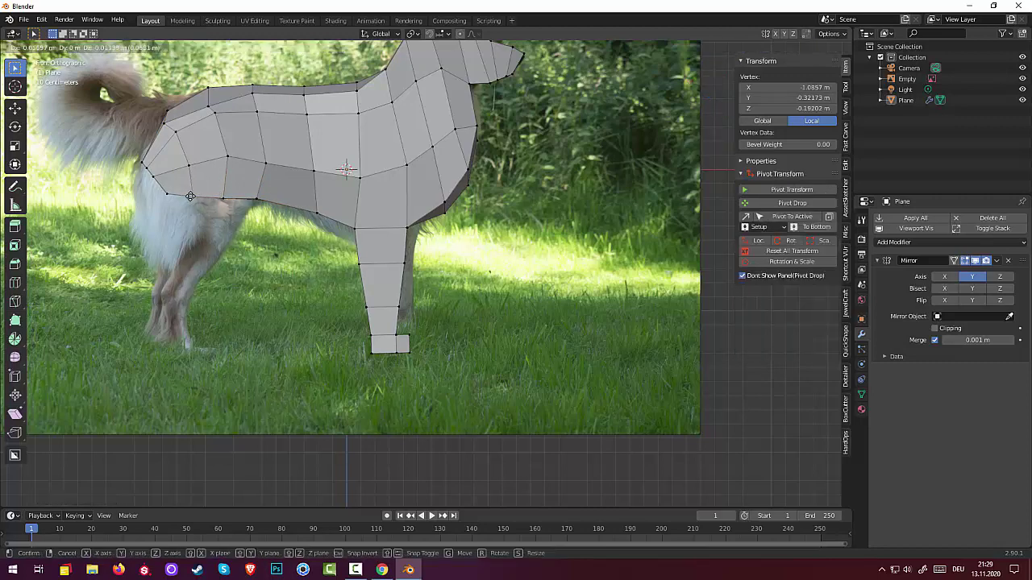
pyautogui.click(185, 195)
pyautogui.click(167, 195)
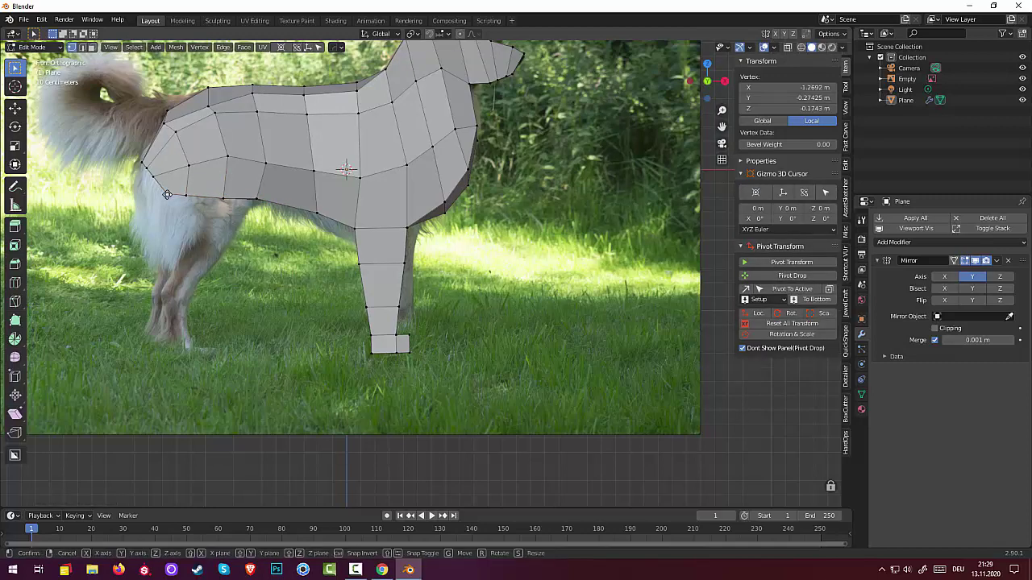
pyautogui.press('g')
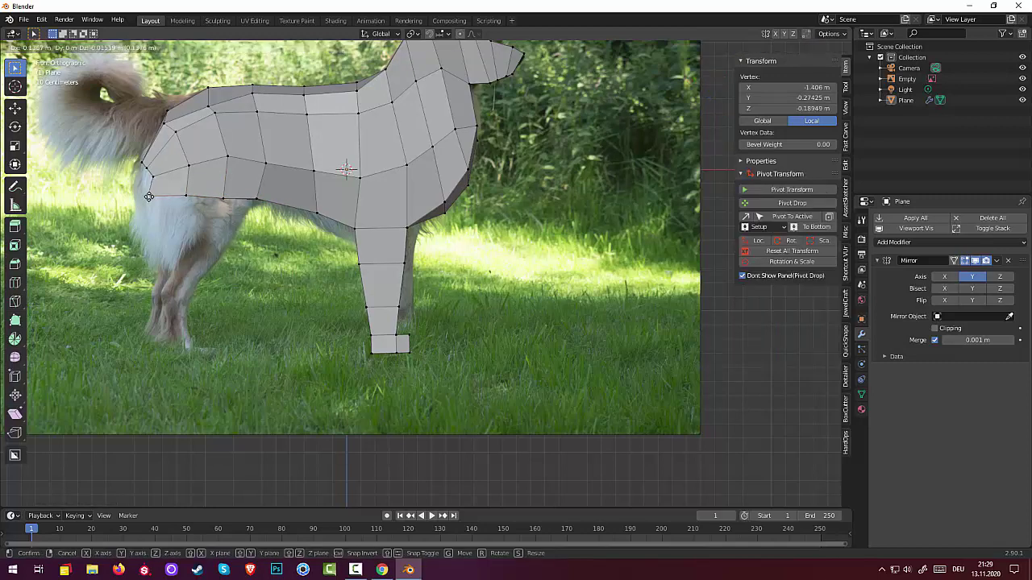
pyautogui.click(149, 196)
# Adjust the rump and rear-edge vertices to follow the photo's outline
pyautogui.click(150, 176)
pyautogui.press('g')
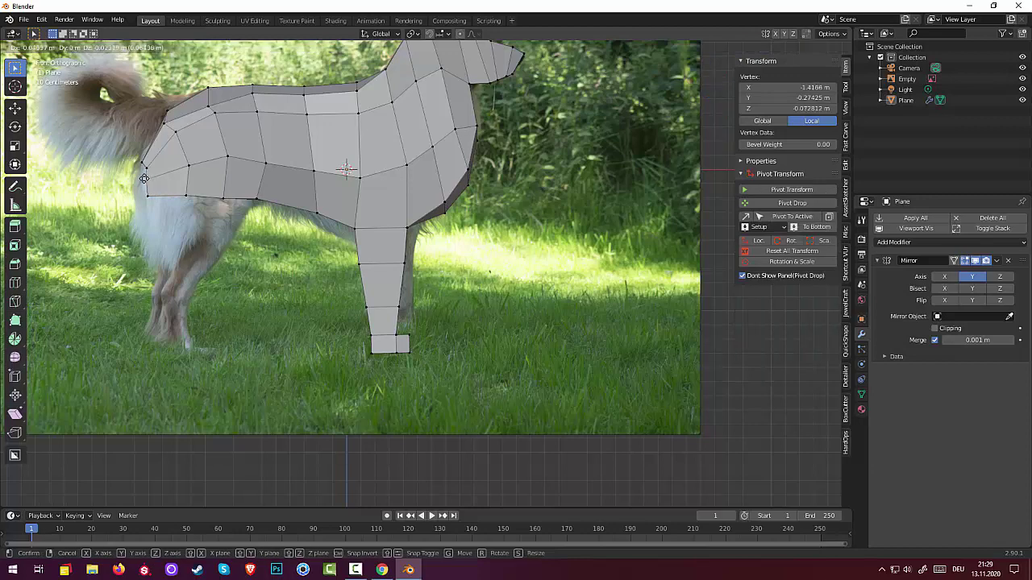
pyautogui.click(145, 171)
pyautogui.press('g')
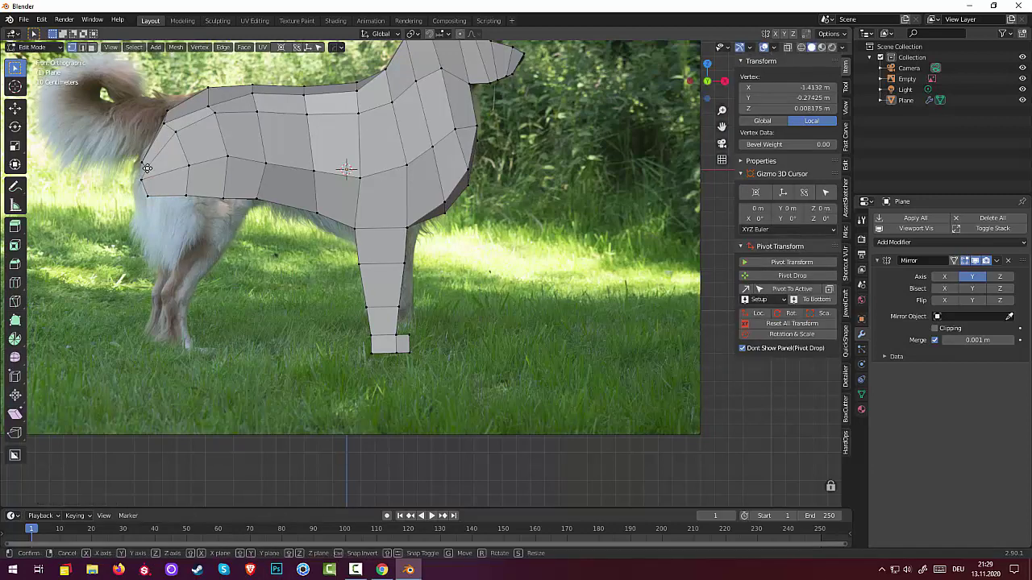
pyautogui.click(141, 166)
pyautogui.click(143, 161)
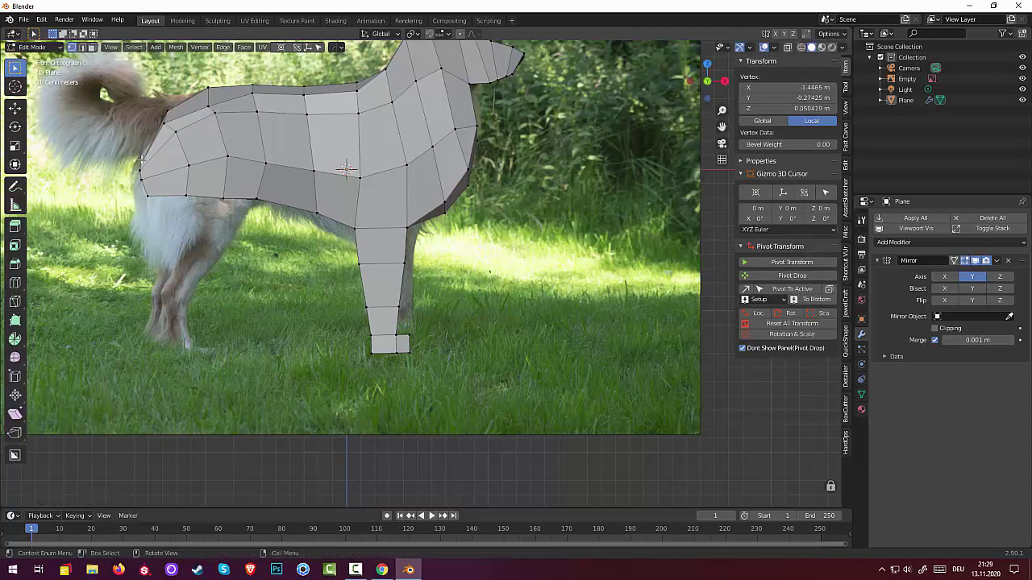
pyautogui.press('g')
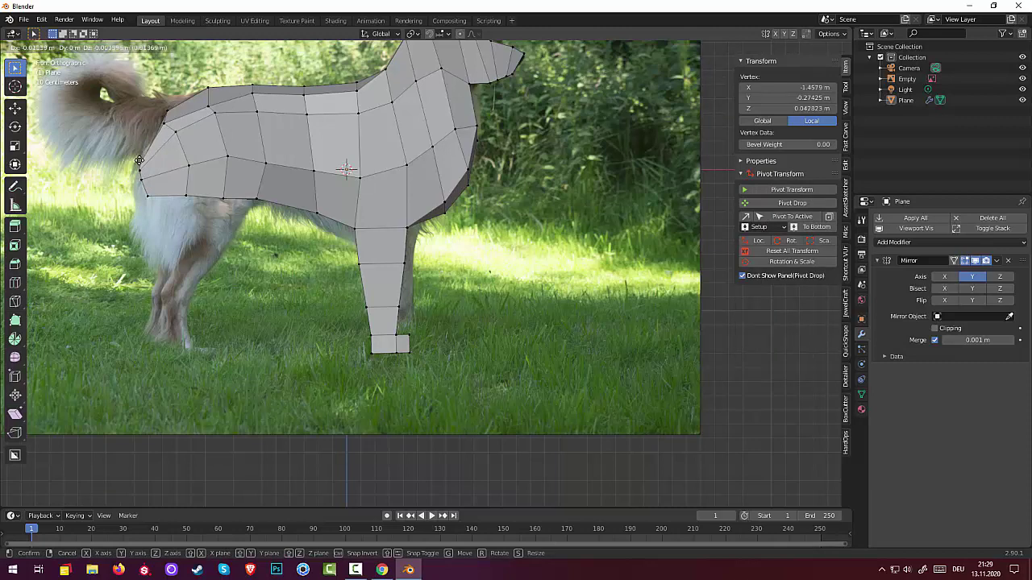
pyautogui.click(141, 159)
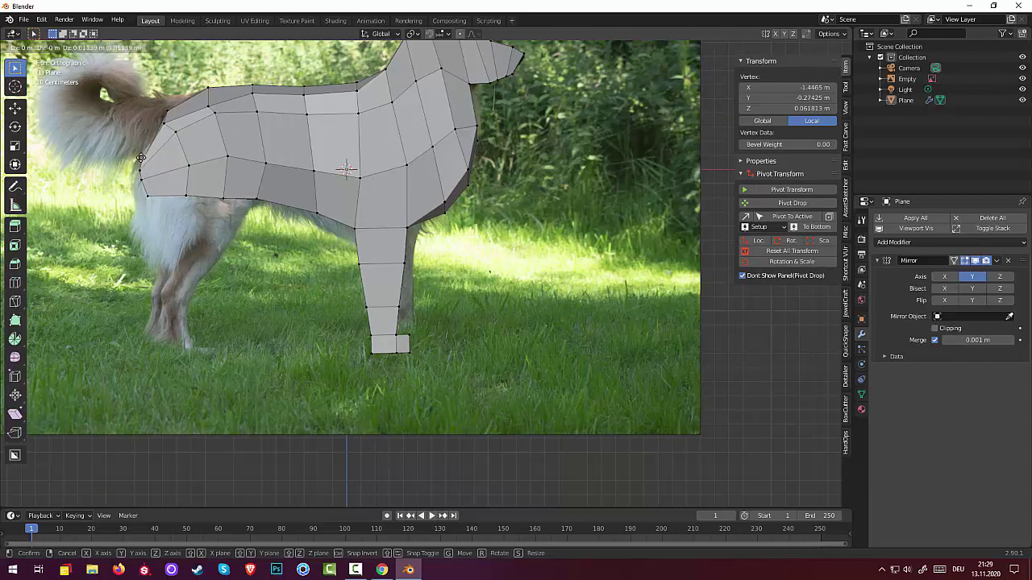
# Lower two more belly vertices onto the photo's belly line
pyautogui.press('g')
pyautogui.click(146, 199)
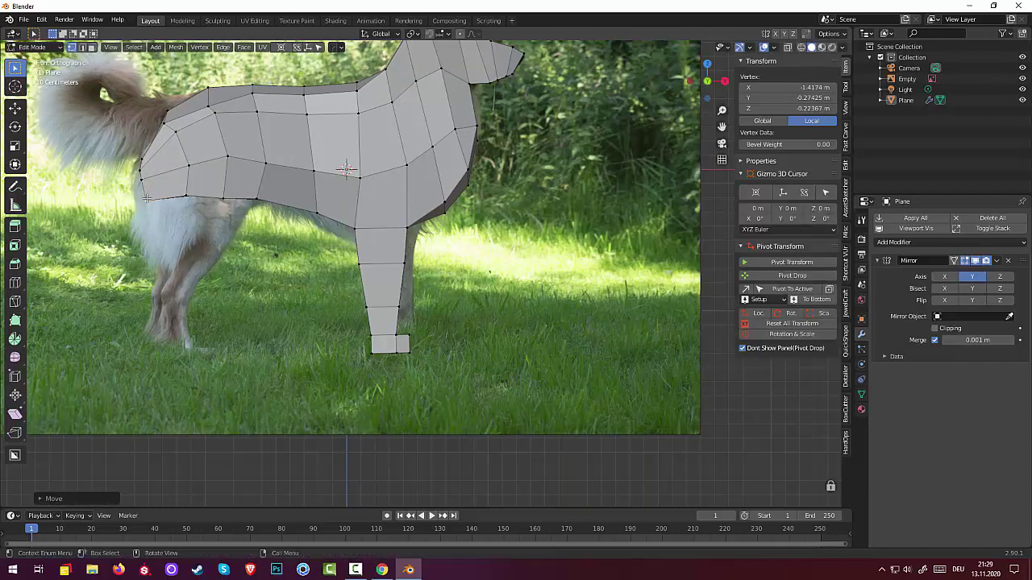
pyautogui.click(184, 195)
pyautogui.press('g')
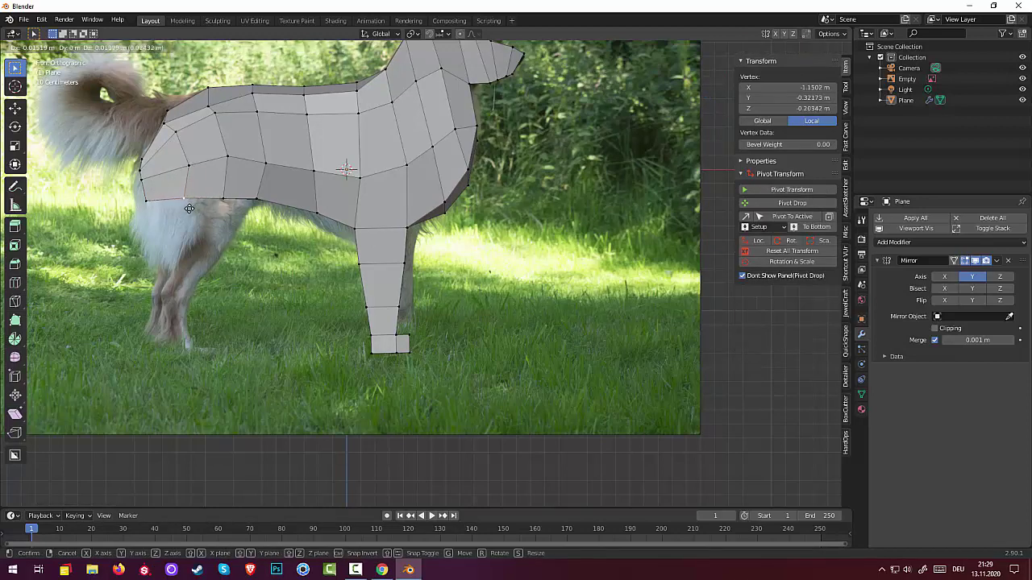
pyautogui.click(190, 209)
# In a 3D view, move a pair of belly-edge vertices down and inspect the underside
pyautogui.scroll(3, 275, 261)
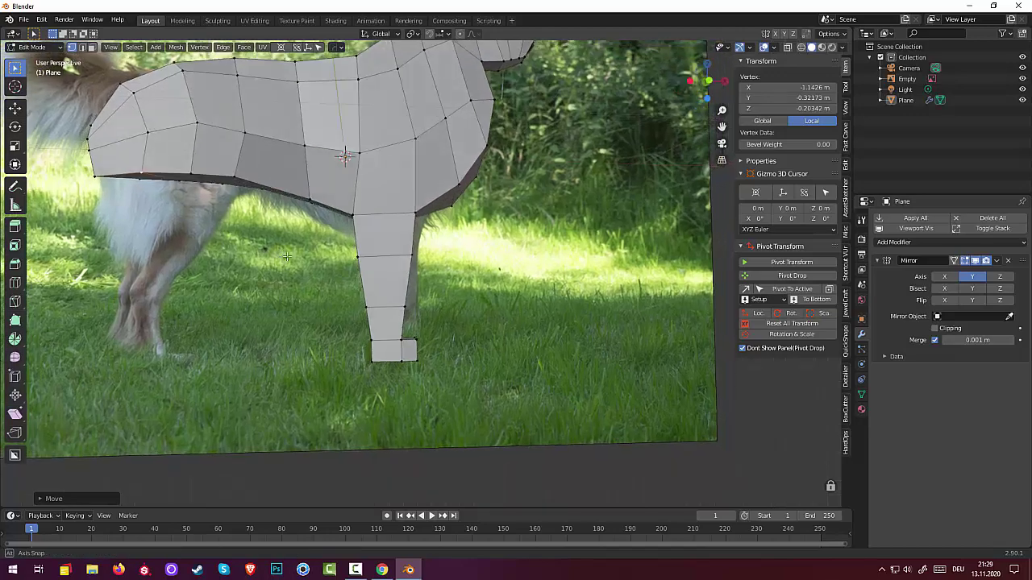
pyautogui.moveTo(275, 262)
pyautogui.mouseDown(button='middle')
pyautogui.moveTo(354, 245)
pyautogui.moveTo(321, 271)
pyautogui.moveTo(305, 228)
pyautogui.moveTo(310, 204)
pyautogui.moveTo(185, 265)
pyautogui.mouseUp(button='middle')
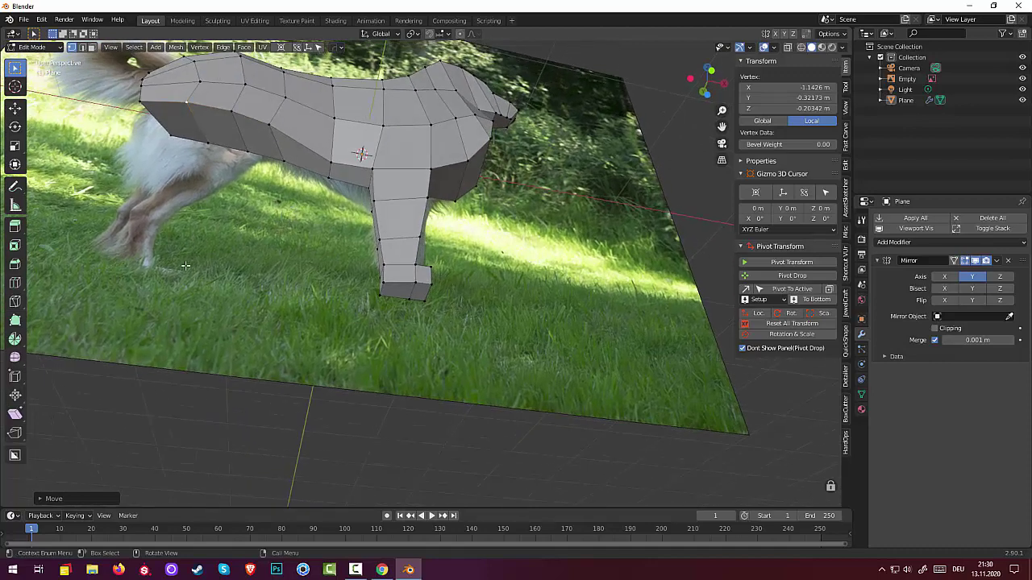
pyautogui.keyDown('shift'); pyautogui.click(253, 158); pyautogui.keyUp('shift')
pyautogui.keyDown('shift'); pyautogui.click(209, 145); pyautogui.keyUp('shift')
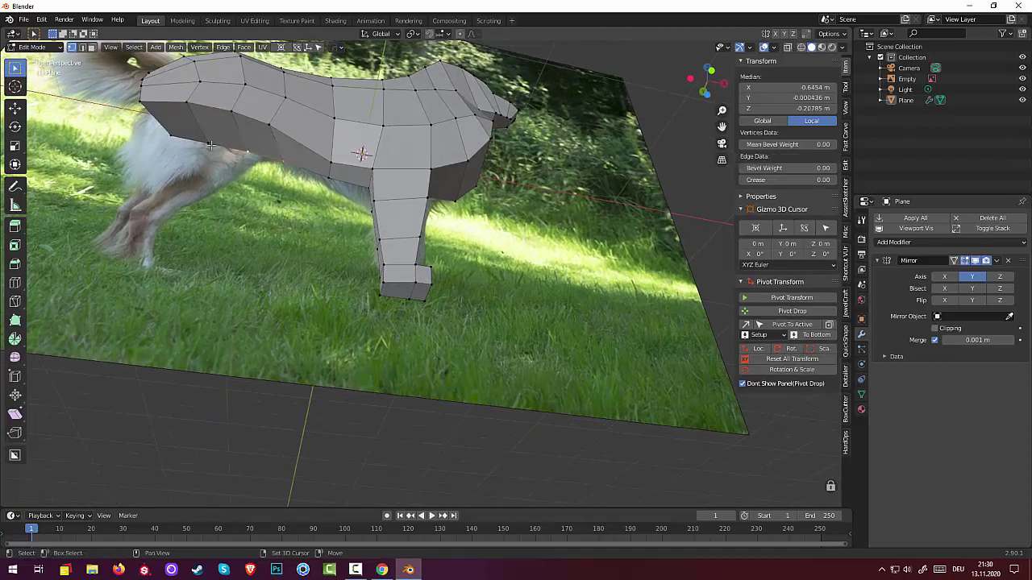
pyautogui.press('g')
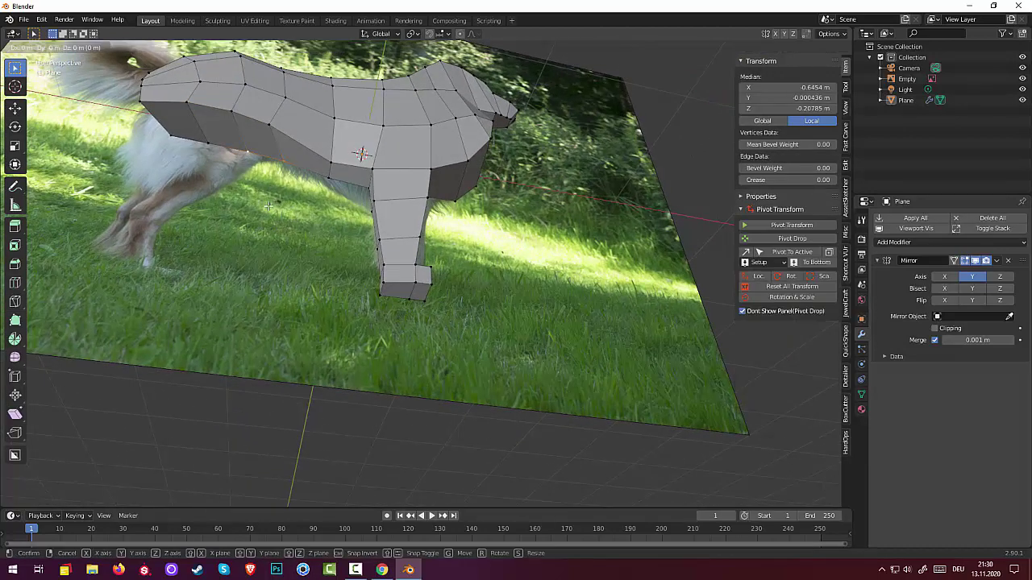
pyautogui.click(255, 204)
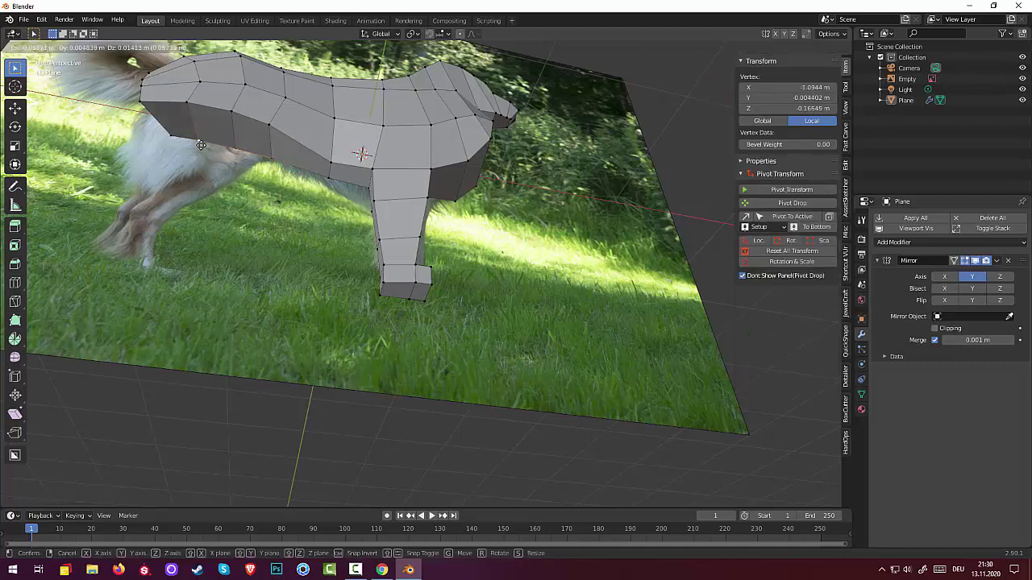
pyautogui.click(204, 141)
pyautogui.moveTo(239, 201)
pyautogui.mouseDown(button='middle')
pyautogui.moveTo(277, 250)
pyautogui.moveTo(281, 225)
pyautogui.moveTo(304, 220)
pyautogui.mouseUp(button='middle')
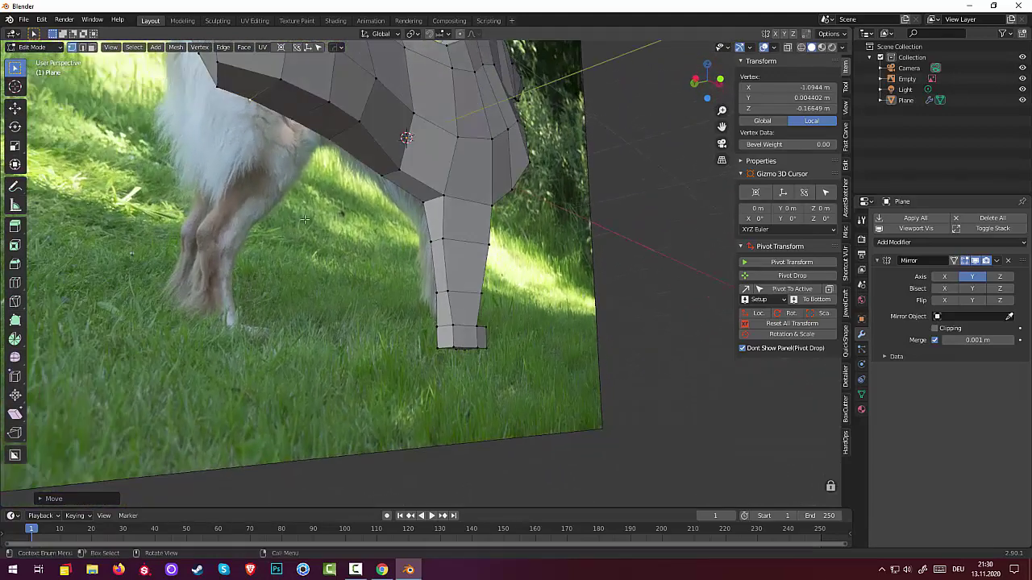
pyautogui.click(334, 122)
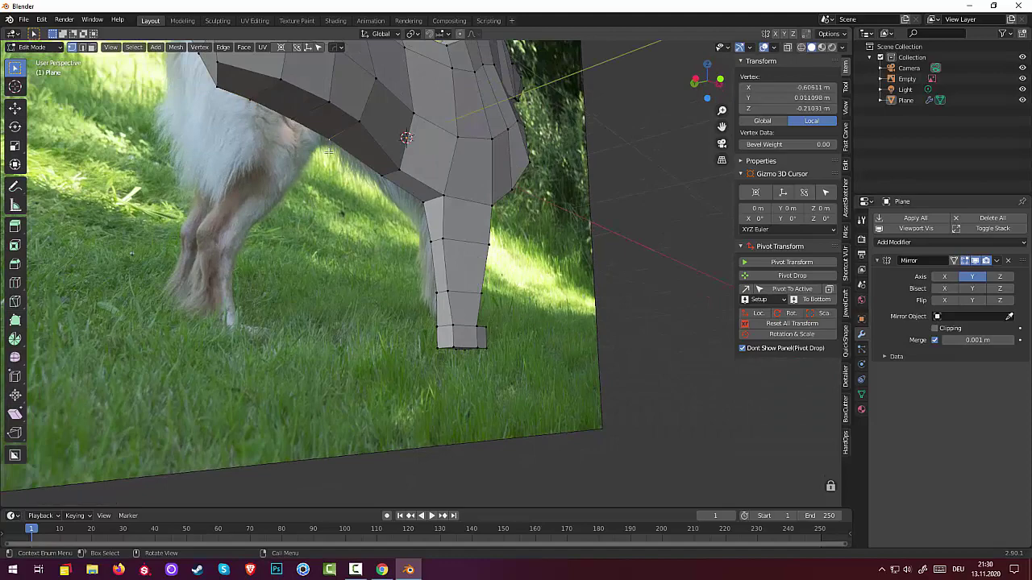
pyautogui.moveTo(328, 151)
pyautogui.mouseDown(button='middle')
pyautogui.moveTo(316, 166)
pyautogui.moveTo(161, 86)
pyautogui.mouseUp(button='middle')
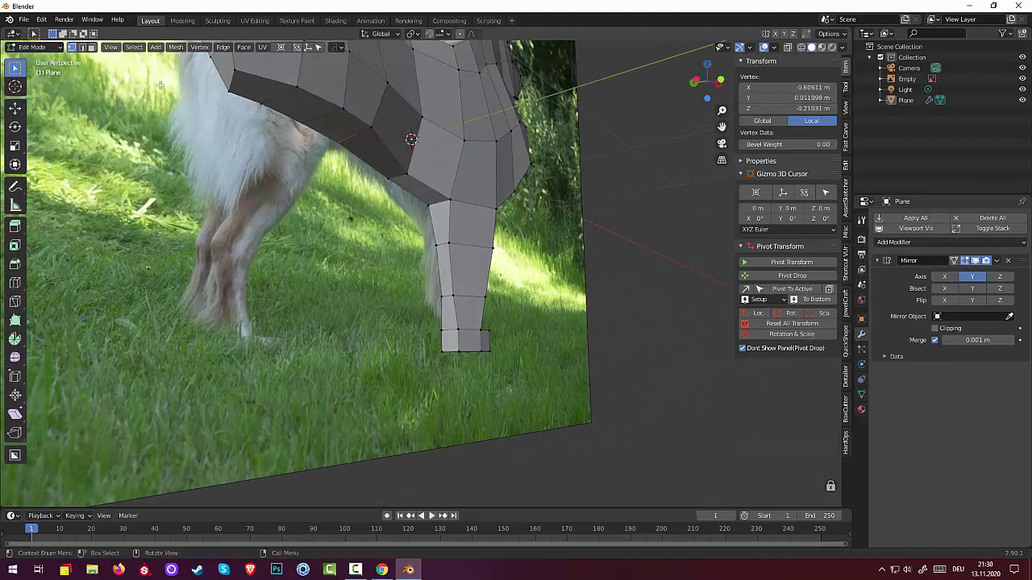
# Extrude three rear belly faces downward, scale the bottom narrower, and move the block under the rear
pyautogui.click(91, 48)
pyautogui.click(329, 122)
pyautogui.keyDown('shift'); pyautogui.click(305, 105); pyautogui.keyUp('shift')
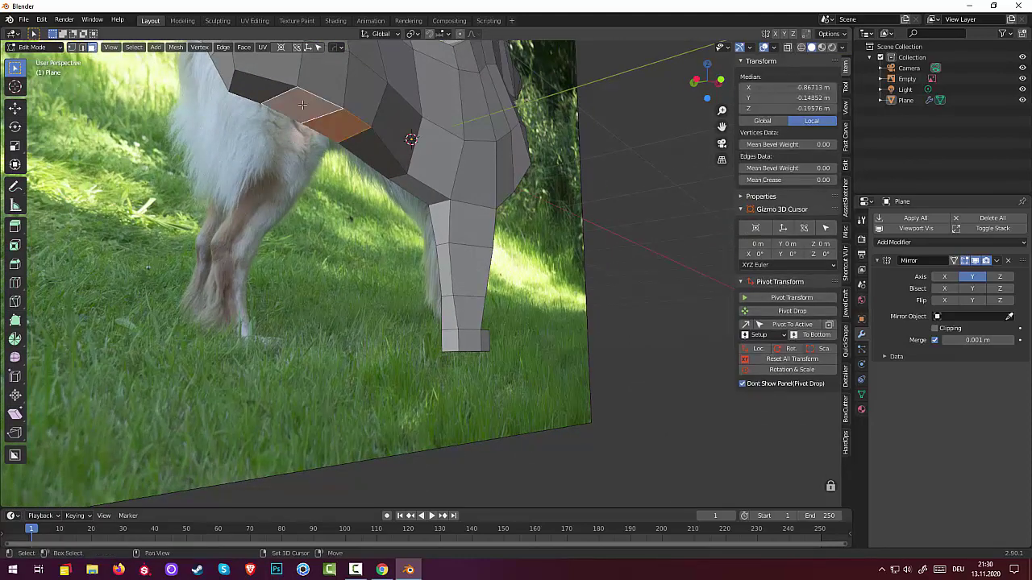
pyautogui.keyDown('shift'); pyautogui.click(266, 89); pyautogui.keyUp('shift')
pyautogui.moveTo(277, 131)
pyautogui.mouseDown(button='middle')
pyautogui.moveTo(223, 157)
pyautogui.moveTo(219, 169)
pyautogui.mouseUp(button='middle')
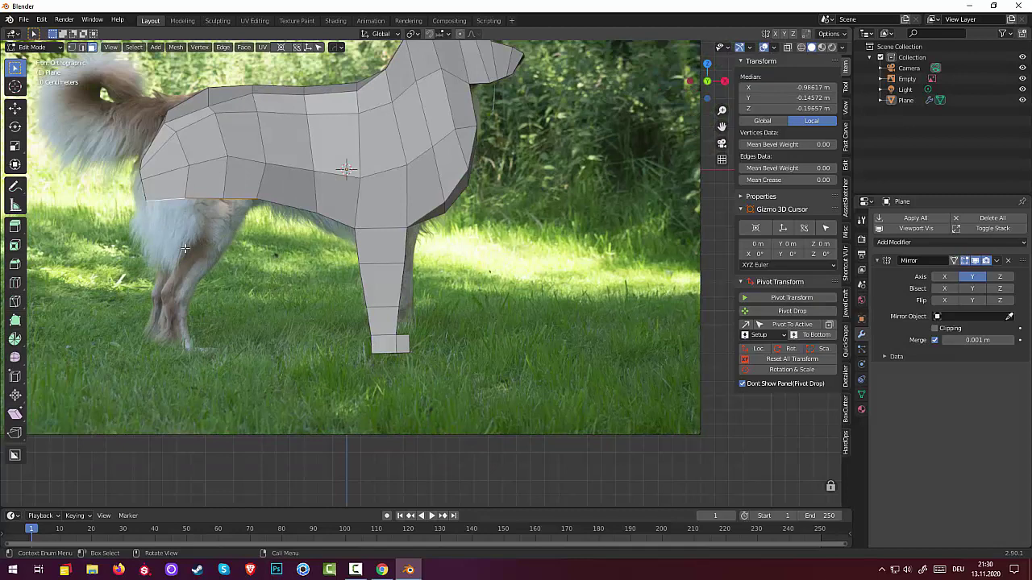
pyautogui.press('e')
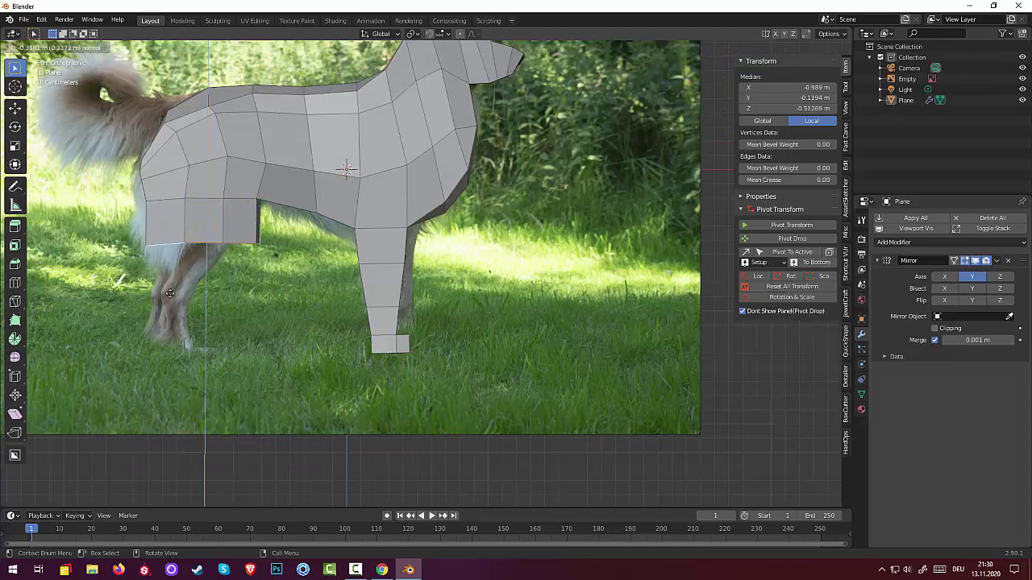
pyautogui.click(166, 302)
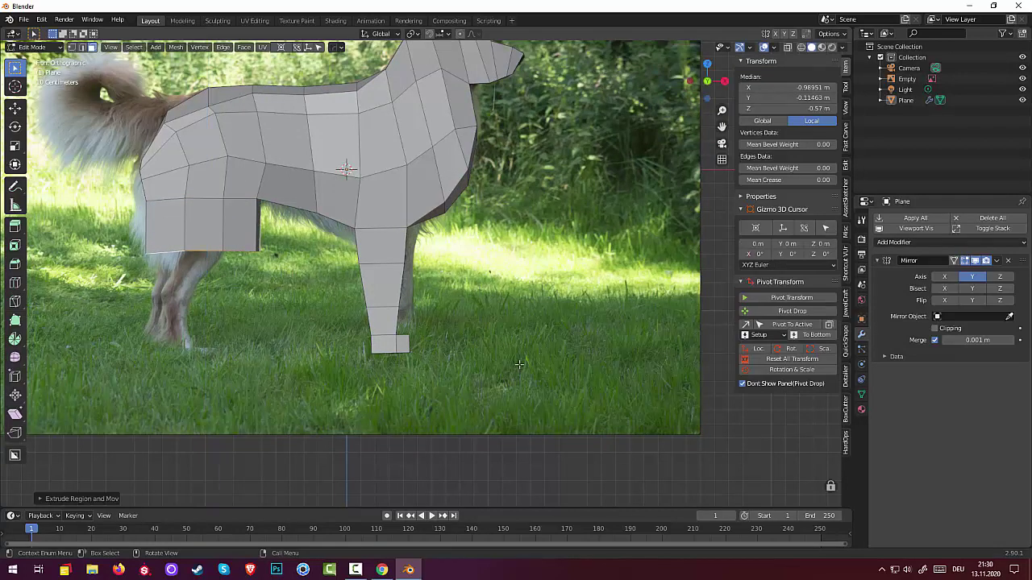
pyautogui.press('s')
pyautogui.click(352, 339)
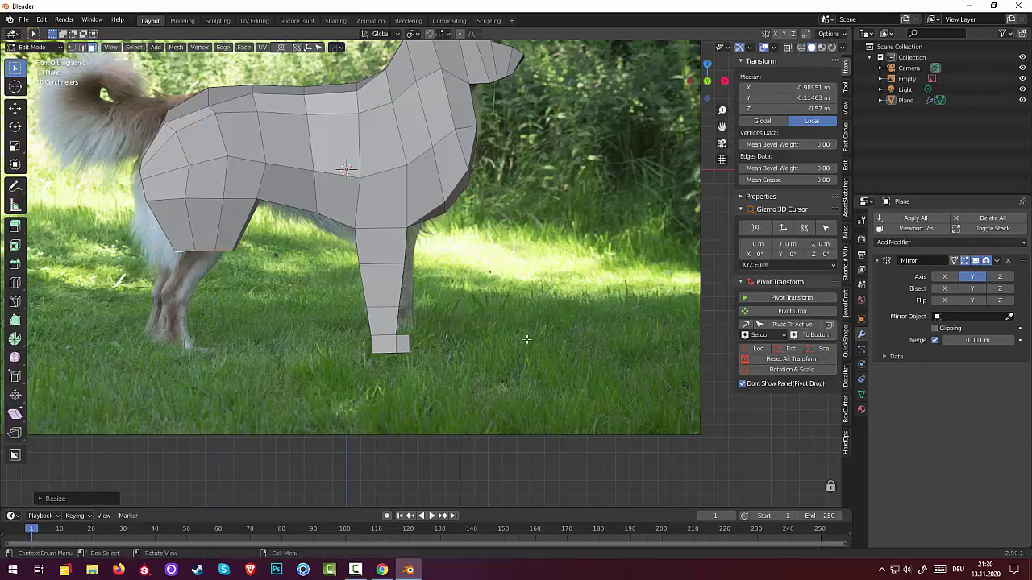
pyautogui.press('g')
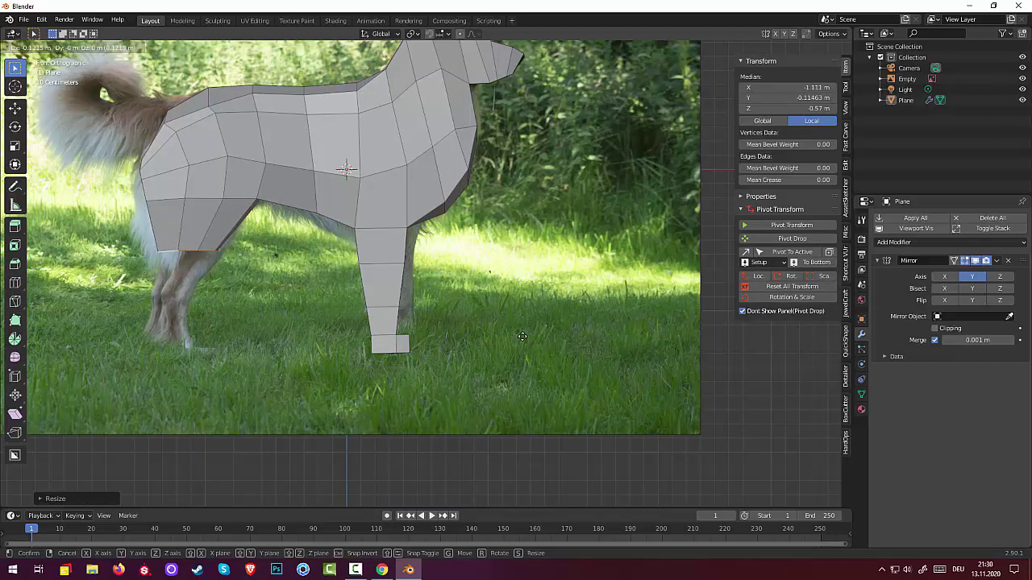
pyautogui.click(524, 337)
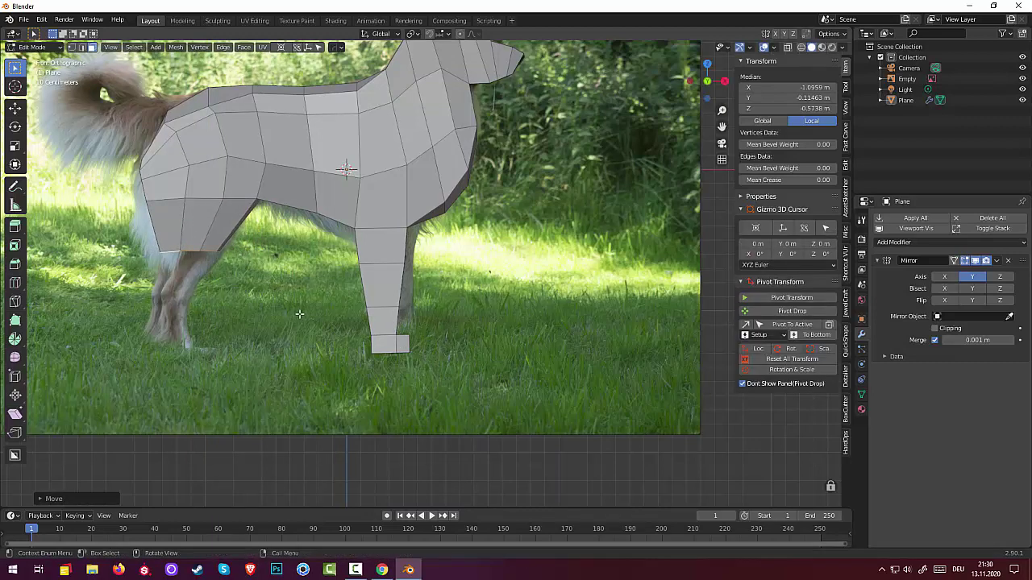
pyautogui.moveTo(299, 314); pyautogui.dragTo(411, 325, button='middle')
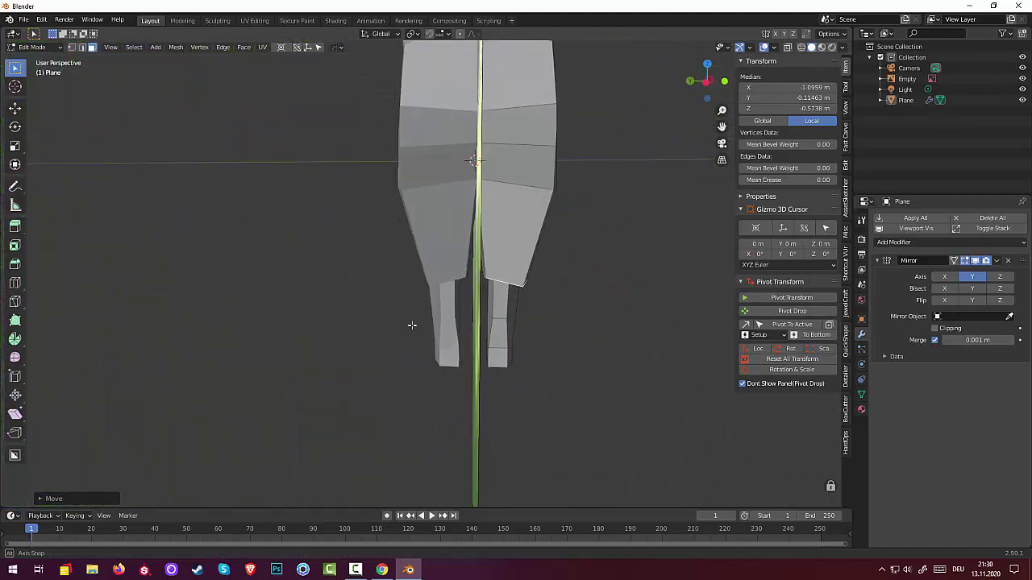
# Flatten the haunch's bottom edge by scaling it to 0 along Z
pyautogui.moveTo(411, 324); pyautogui.dragTo(529, 424, button='middle')
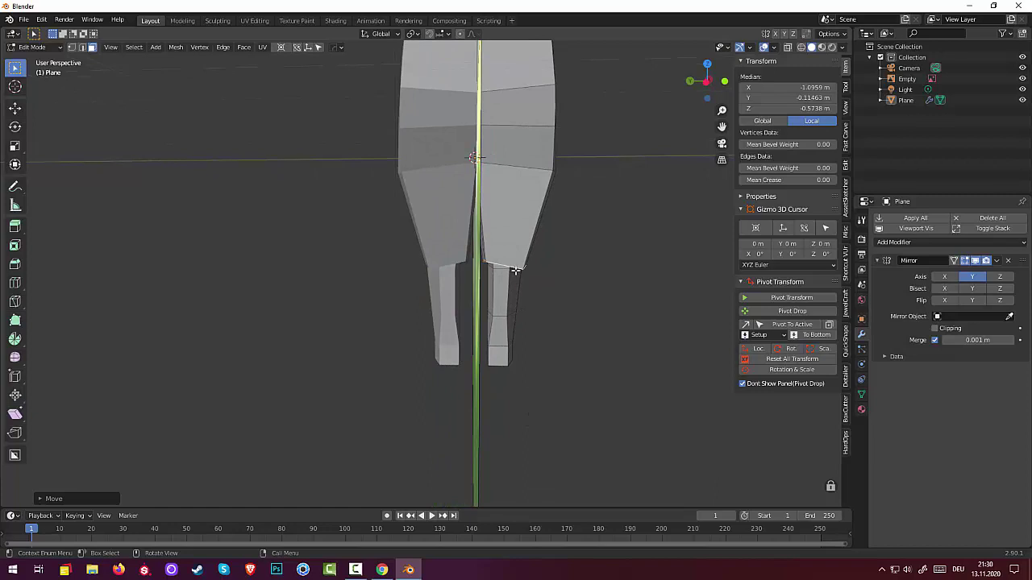
pyautogui.press('s')
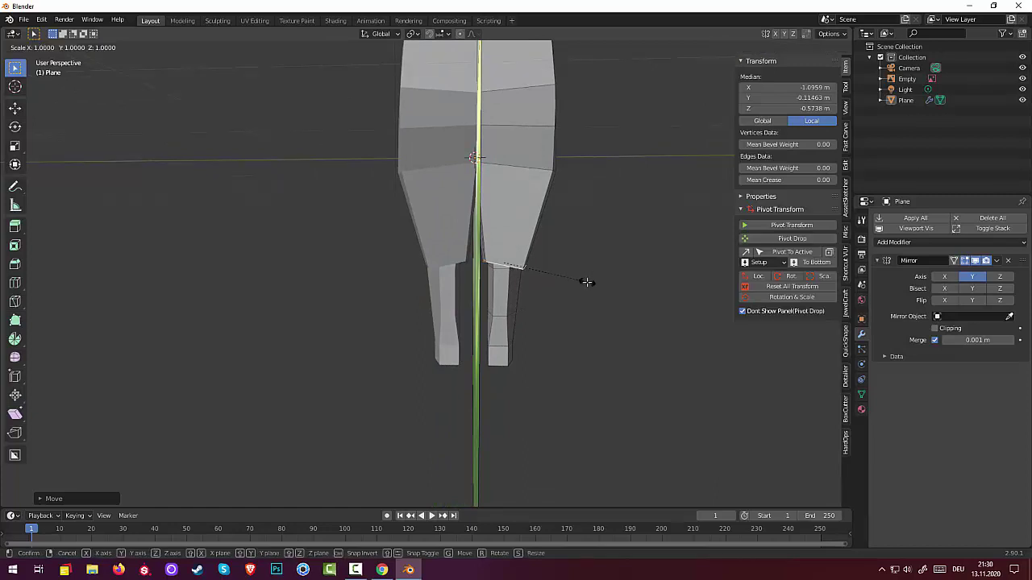
pyautogui.press('z')
pyautogui.press('0')
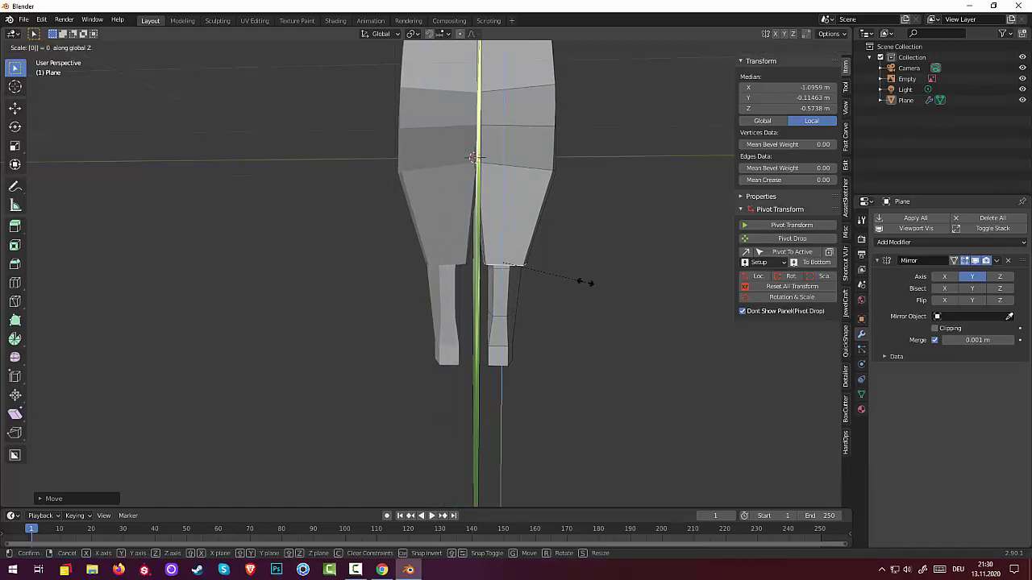
pyautogui.press('Return')
# Check the mesh in front and side views, then switch to vertex select and pick a rear haunch vertex
pyautogui.moveTo(578, 284); pyautogui.dragTo(476, 290, button='middle')
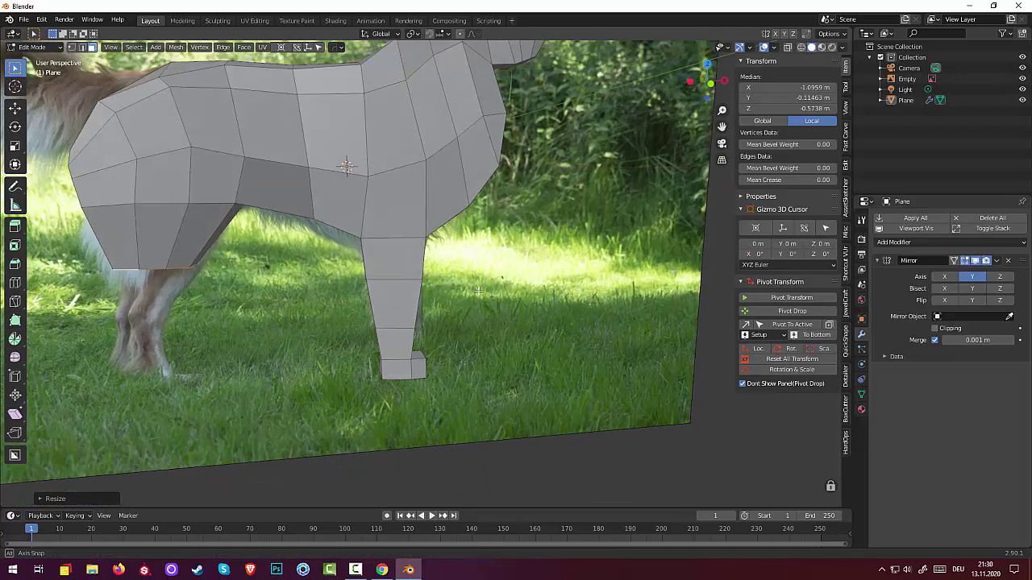
pyautogui.press('KP_1')
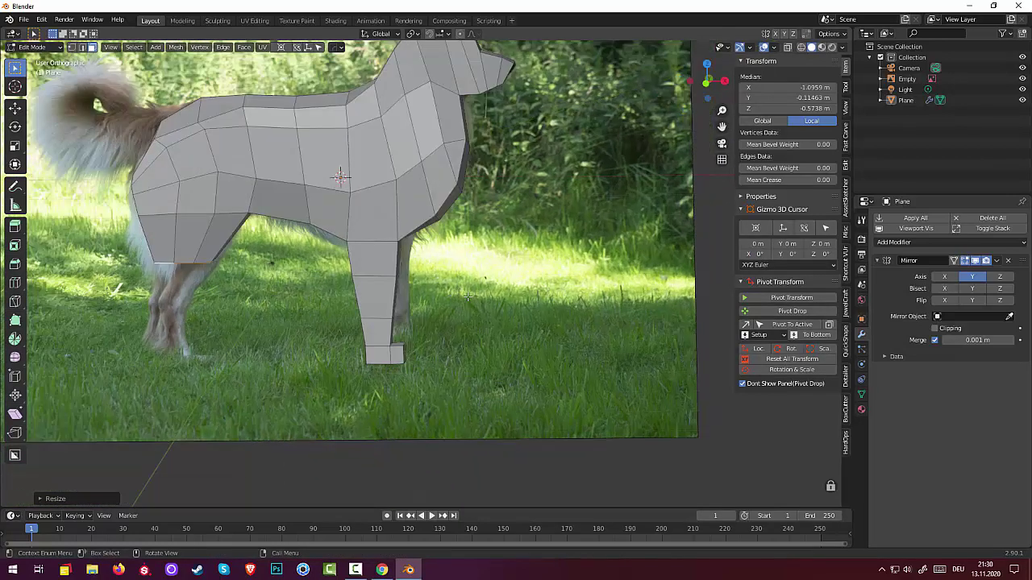
pyautogui.press('KP_3')
pyautogui.press('KP_1')
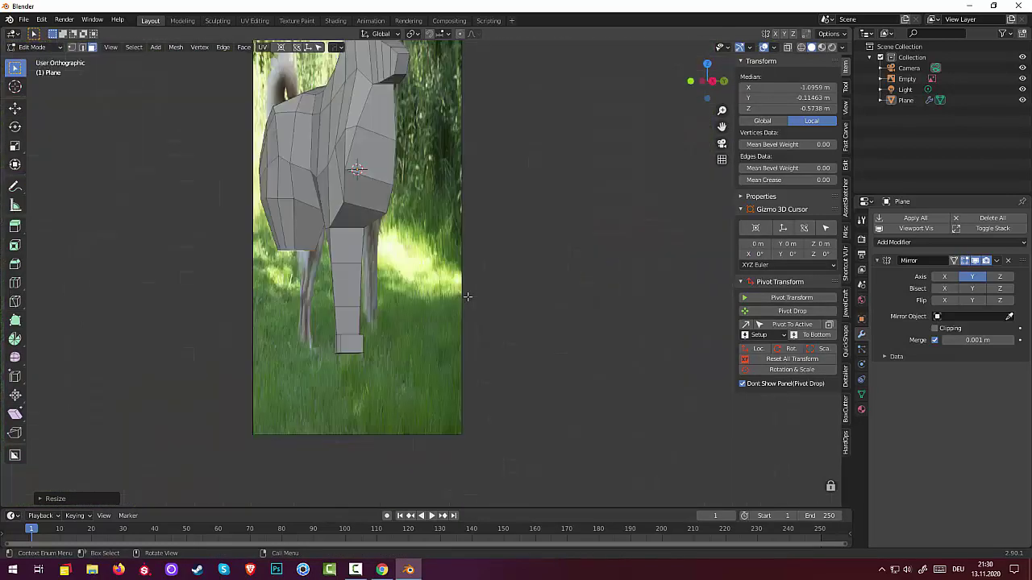
pyautogui.scroll(4, 467, 296)
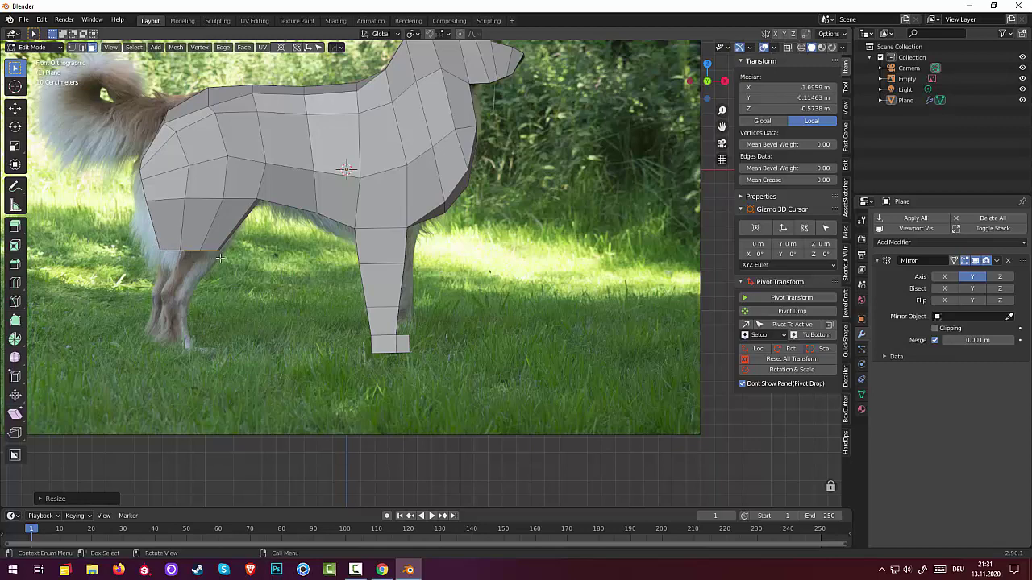
pyautogui.keyDown('shift'); pyautogui.moveTo(223, 274); pyautogui.dragTo(345, 246, button='middle'); pyautogui.keyUp('shift')
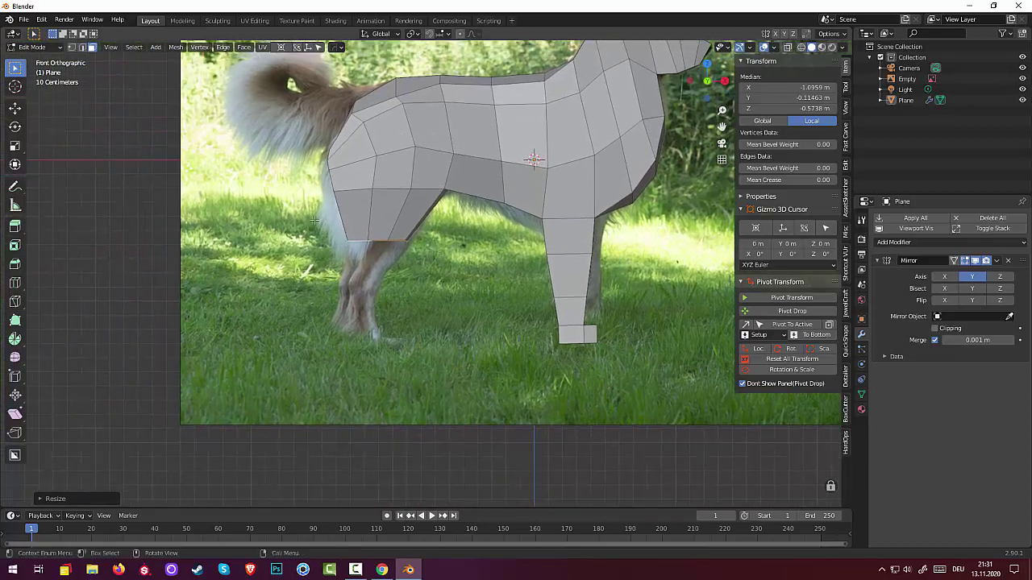
pyautogui.press('1')
pyautogui.click(347, 239)
pyautogui.moveTo(366, 256)
pyautogui.mouseDown(button='middle')
pyautogui.moveTo(514, 221)
pyautogui.moveTo(449, 282)
pyautogui.mouseUp(button='middle')
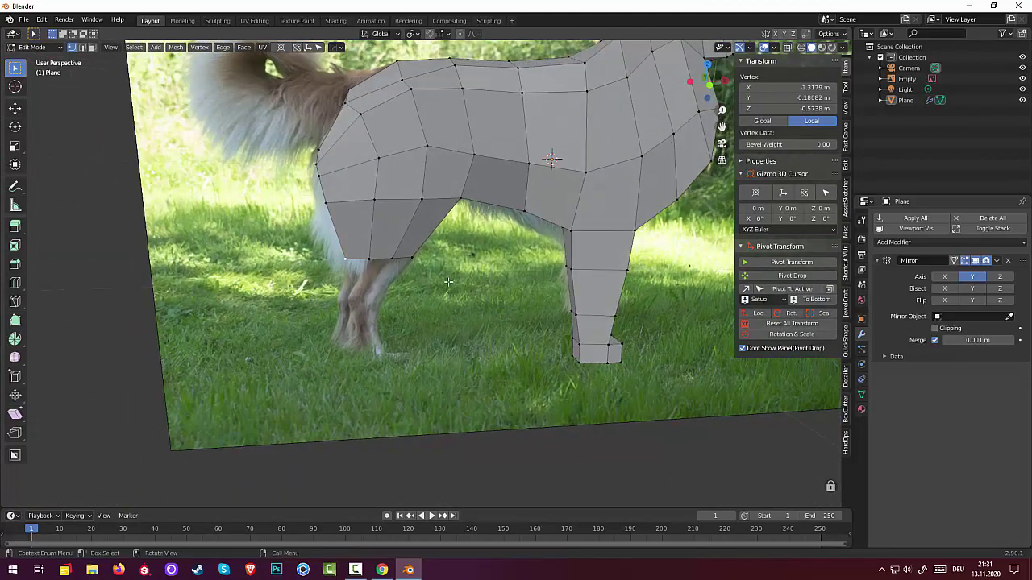
pyautogui.press('KP_3')
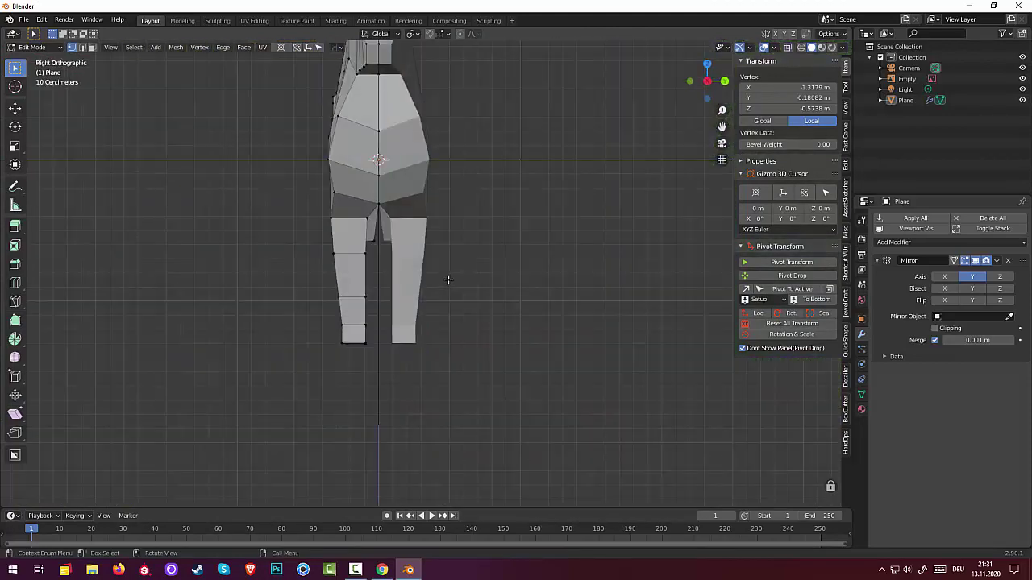
# In front view, move the rear-body vertices near the hind leg onto the photo outline
pyautogui.press('KP_1')
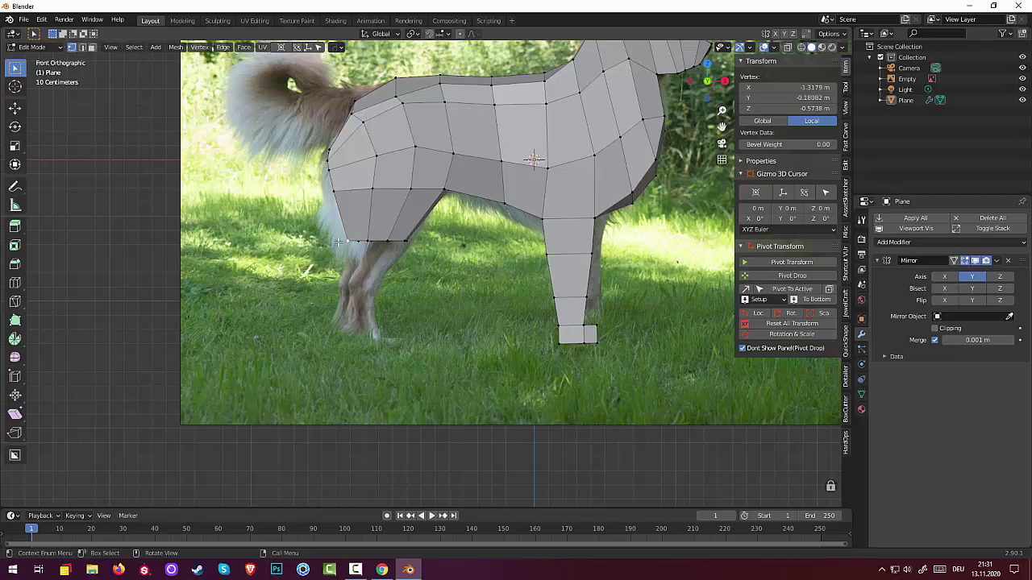
pyautogui.press('g')
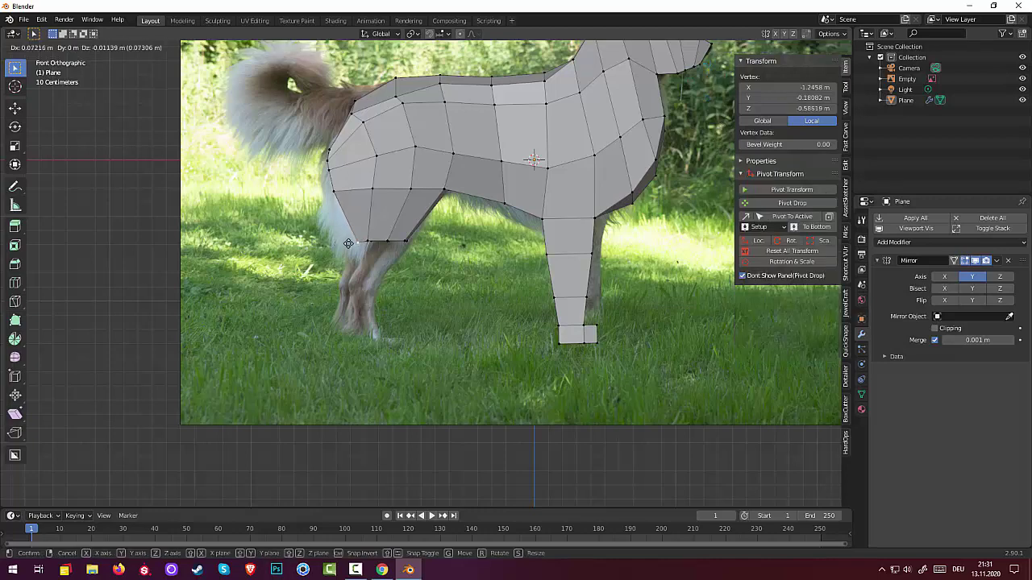
pyautogui.click(349, 242)
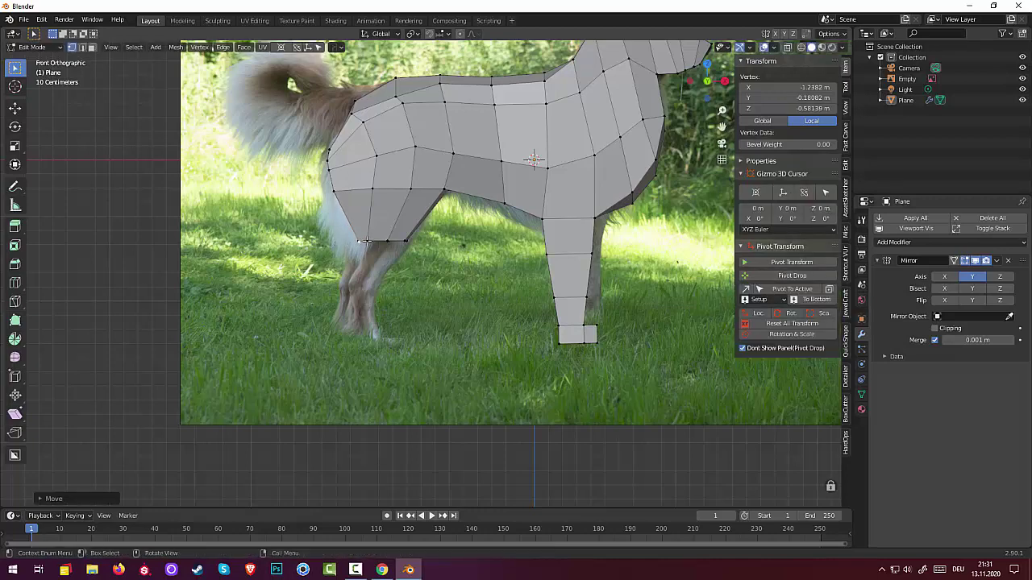
pyautogui.click(365, 240)
pyautogui.press('g')
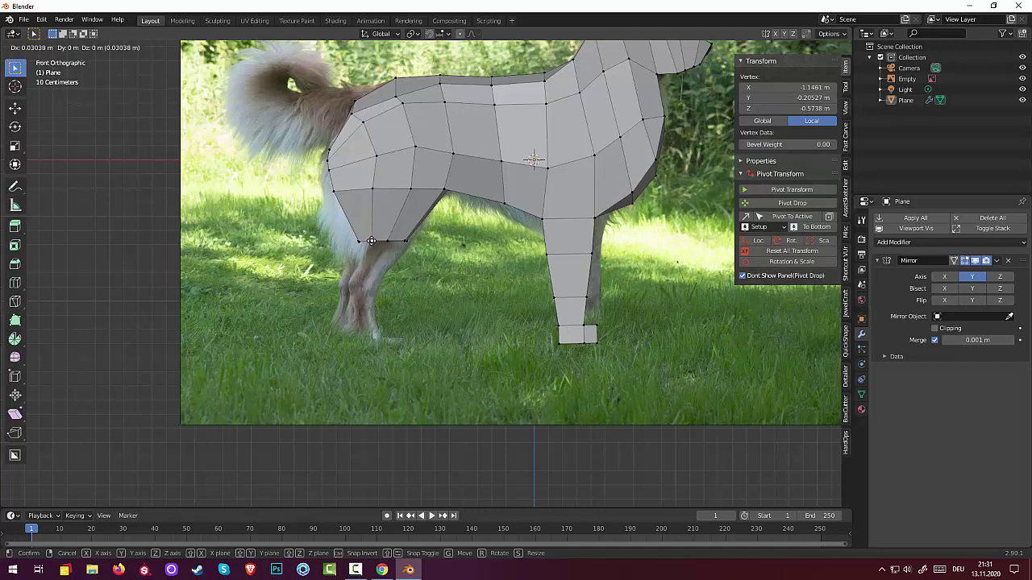
pyautogui.click(371, 240)
pyautogui.click(407, 240)
pyautogui.press('g')
pyautogui.click(405, 242)
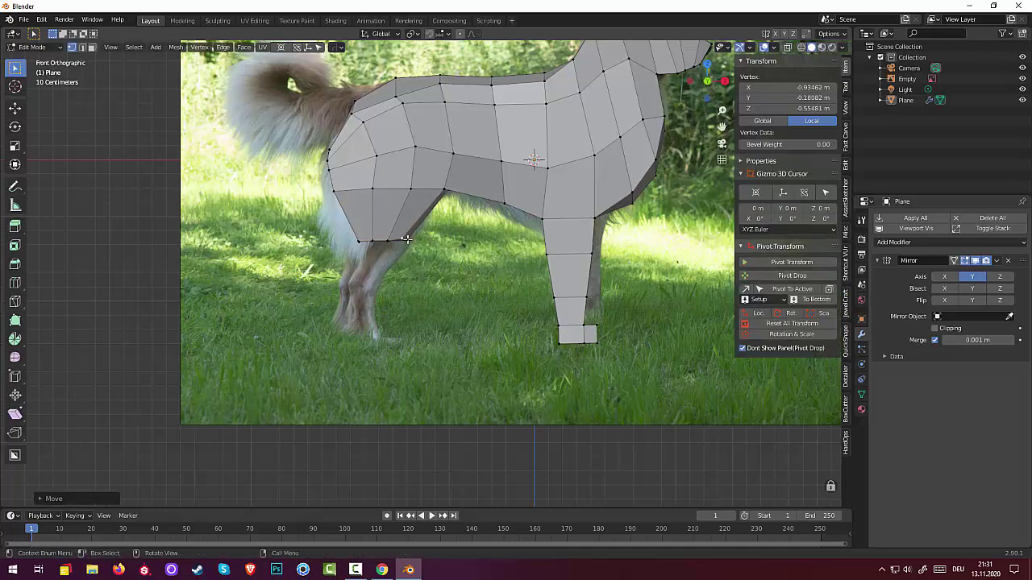
# Fine-tune the vertices at the top of the hind leg along the leg outline
pyautogui.click(403, 240)
pyautogui.press('g')
pyautogui.click(404, 238)
pyautogui.click(403, 238)
pyautogui.press('g')
pyautogui.click(410, 242)
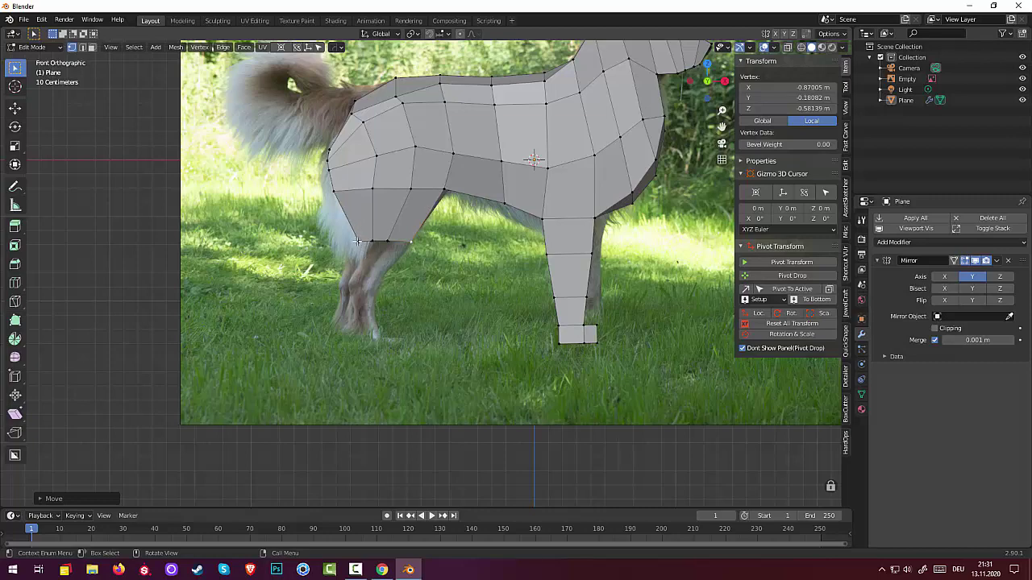
pyautogui.moveTo(406, 234)
pyautogui.mouseDown(button='middle')
pyautogui.moveTo(395, 225)
pyautogui.moveTo(375, 253)
pyautogui.mouseUp(button='middle')
pyautogui.click(402, 223)
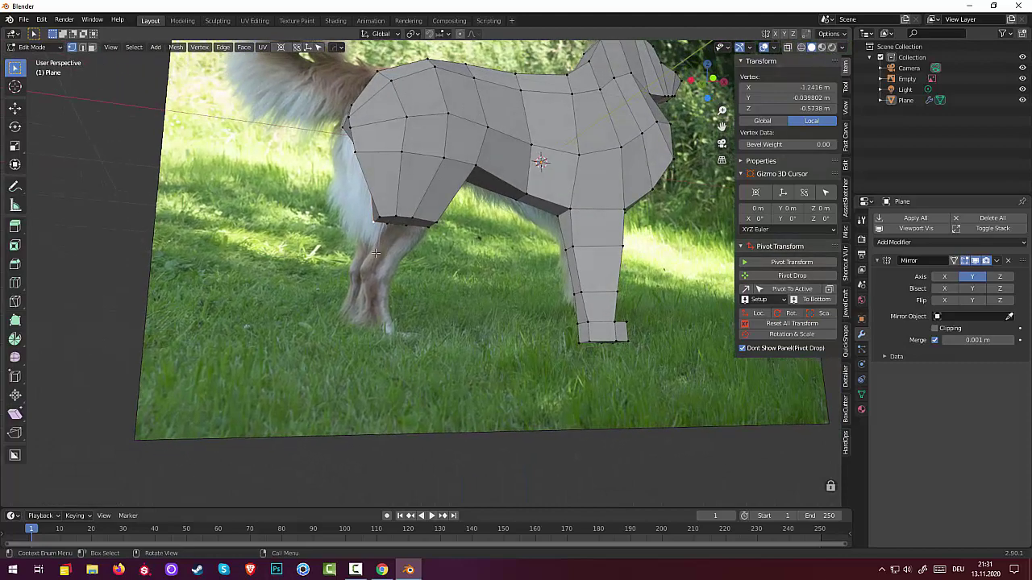
# Move the rear body's lower-edge vertex, then push underside vertices outward from below
pyautogui.press('g')
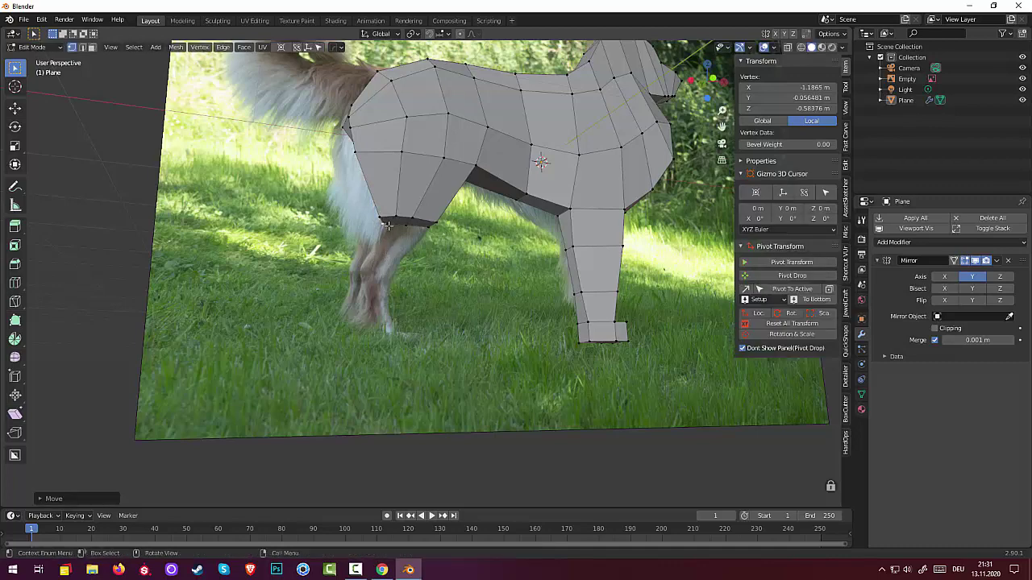
pyautogui.click(393, 228)
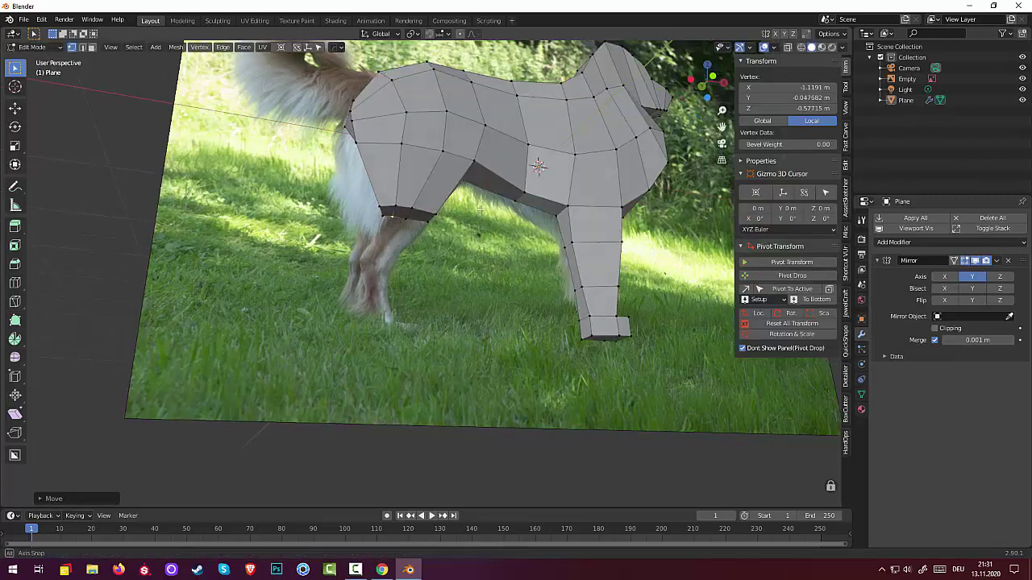
pyautogui.moveTo(393, 228)
pyautogui.mouseDown(button='middle')
pyautogui.moveTo(490, 133)
pyautogui.moveTo(490, 143)
pyautogui.mouseUp(button='middle')
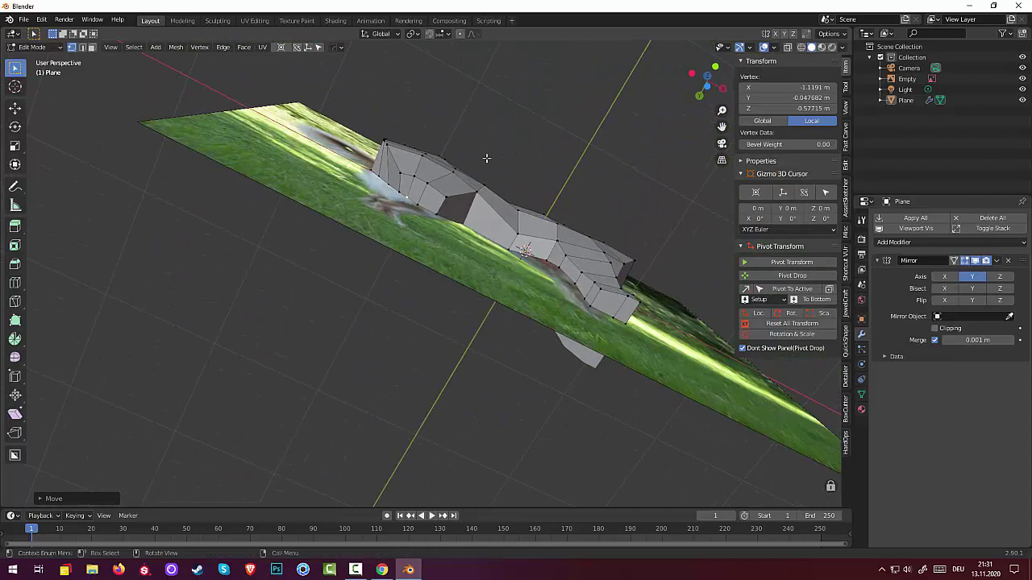
pyautogui.click(440, 195)
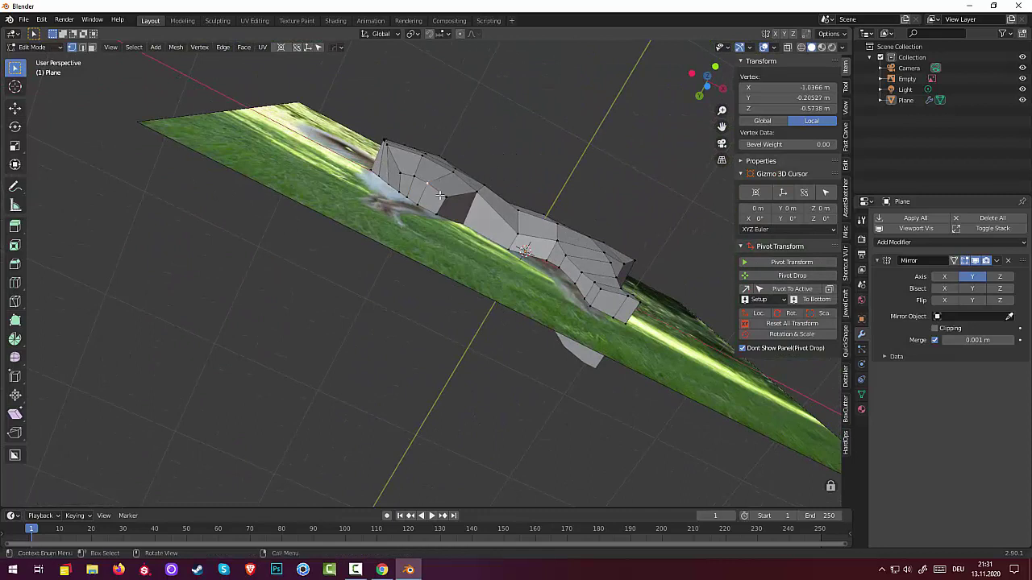
pyautogui.press('g')
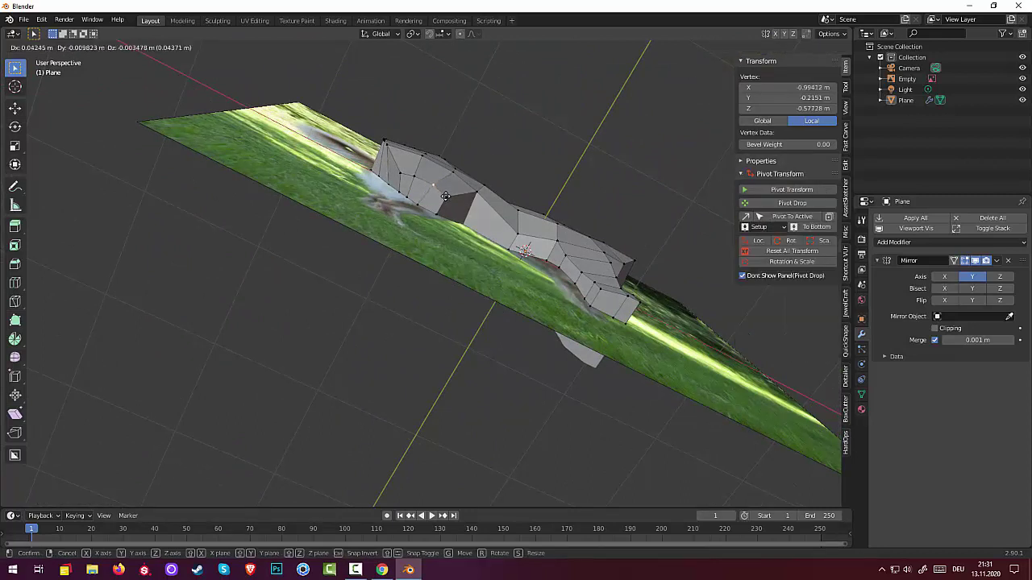
pyautogui.click(417, 179)
pyautogui.press('g')
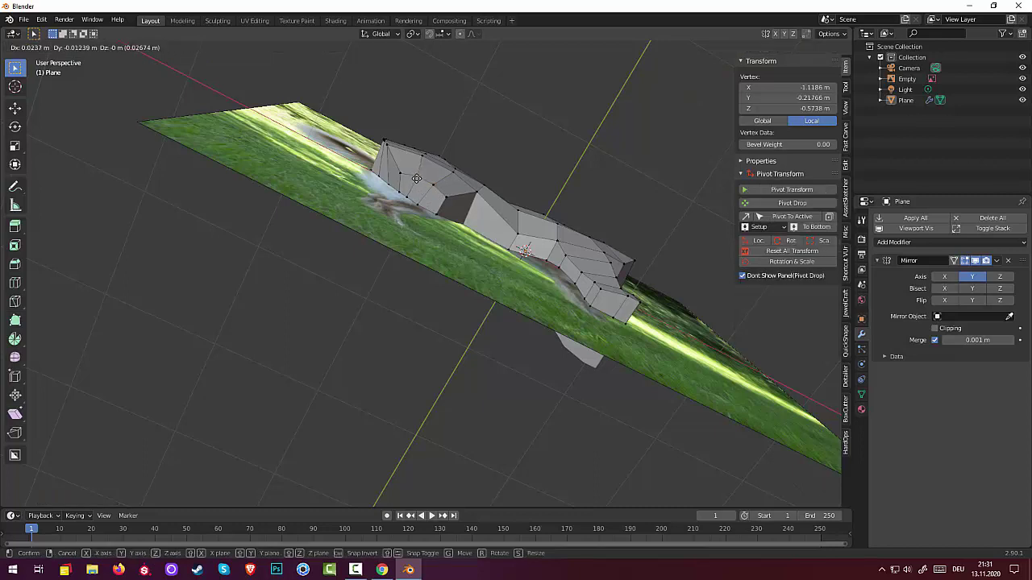
pyautogui.click(403, 172)
# Refine the remaining underside vertices of the rear body for volume
pyautogui.press('g')
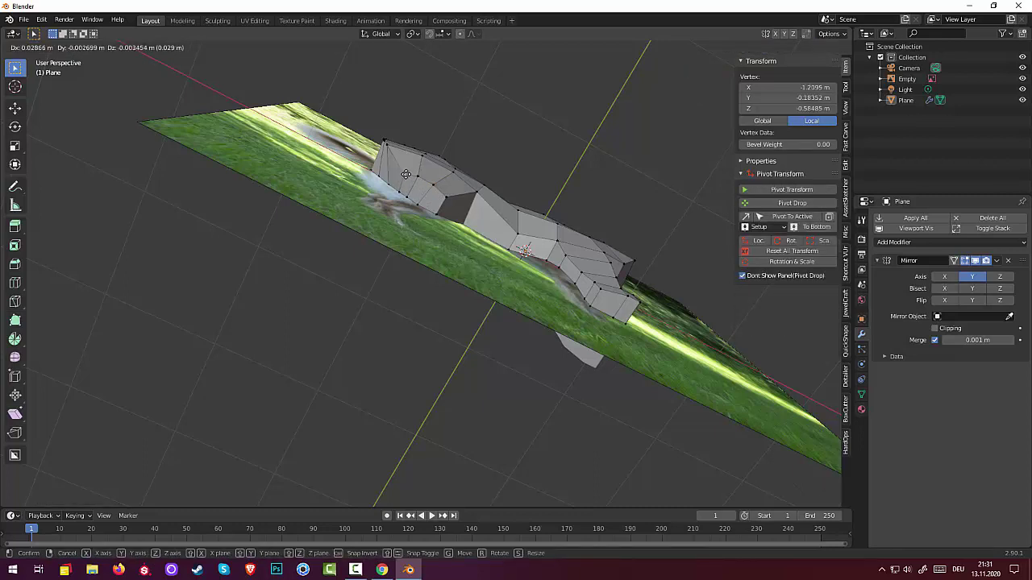
pyautogui.click(390, 184)
pyautogui.press('g')
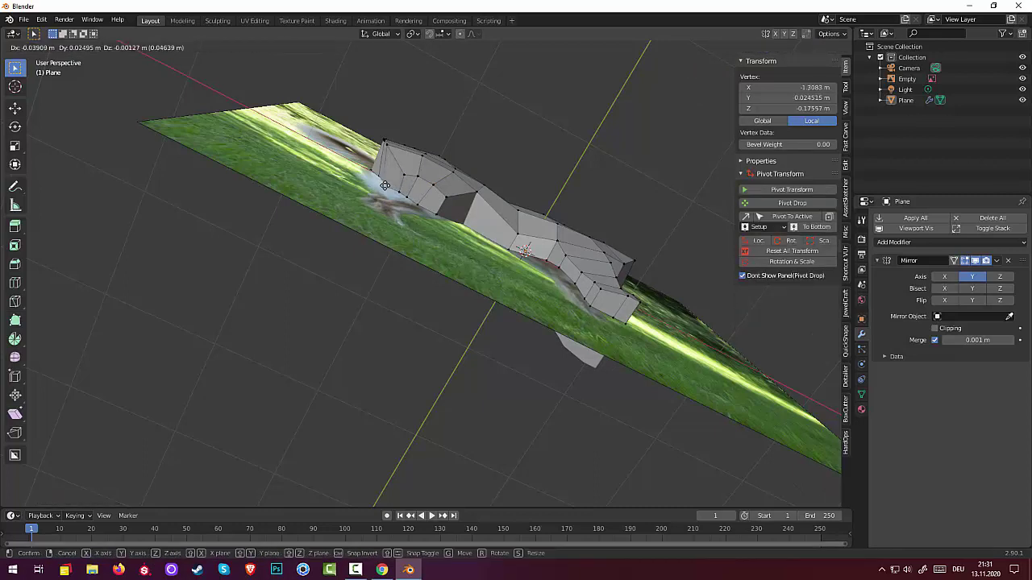
pyautogui.click(417, 204)
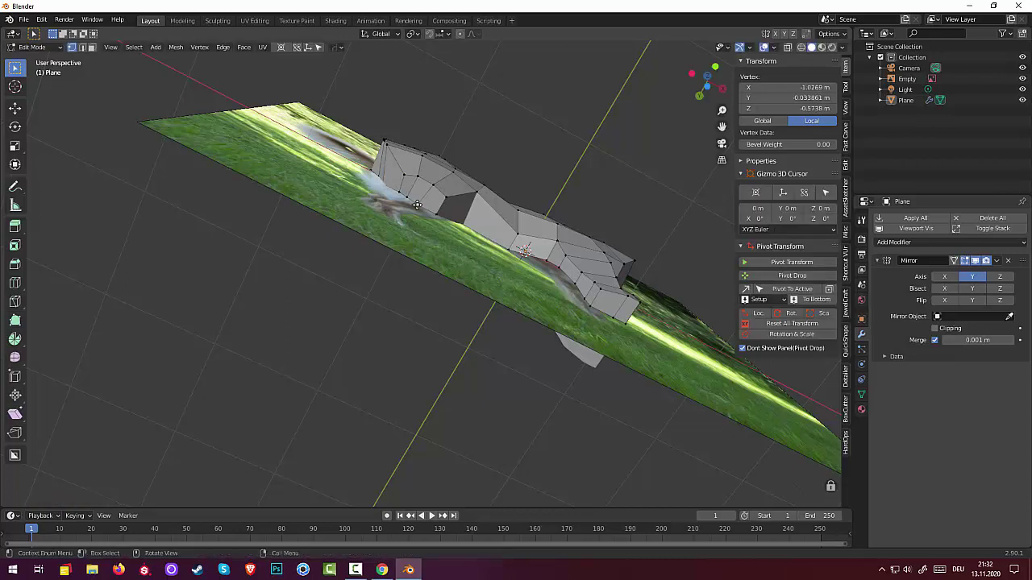
pyautogui.press('g')
pyautogui.click(420, 205)
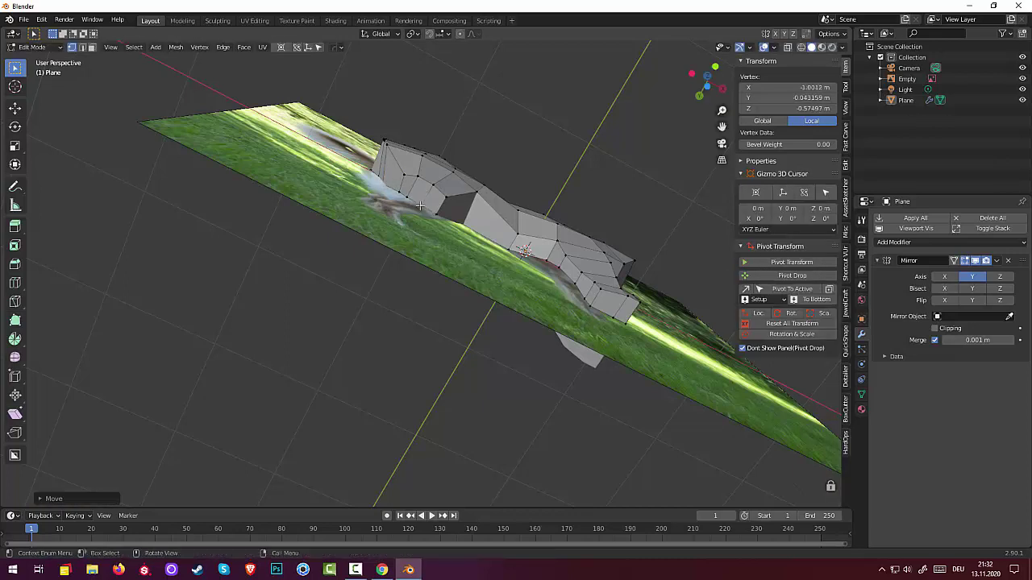
pyautogui.press('g')
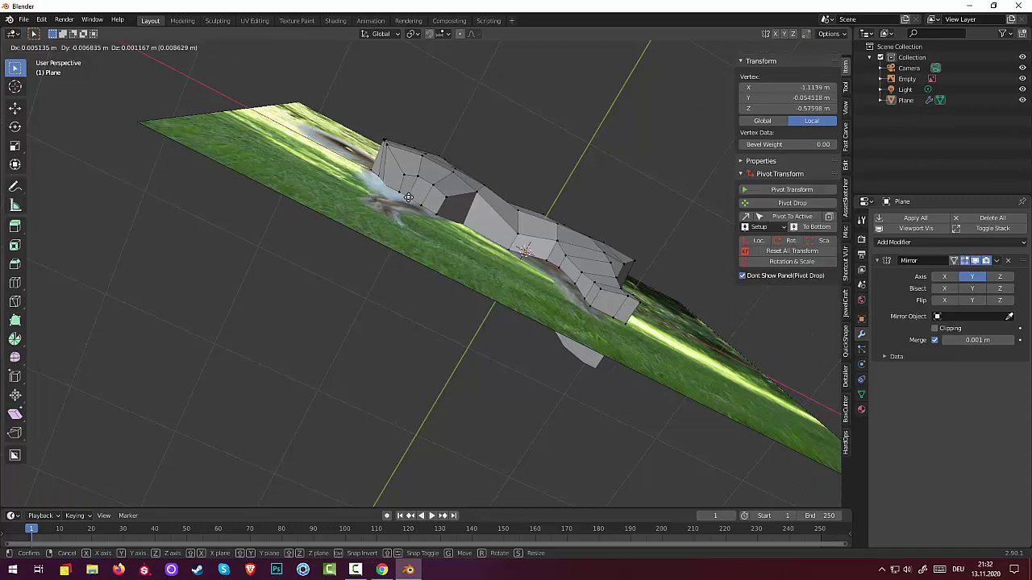
pyautogui.click(409, 201)
# Scale the rear body's bottom edge loop so it tapers toward the hind leg
pyautogui.moveTo(410, 202)
pyautogui.mouseDown(button='middle')
pyautogui.moveTo(432, 341)
pyautogui.moveTo(374, 203)
pyautogui.mouseUp(button='middle')
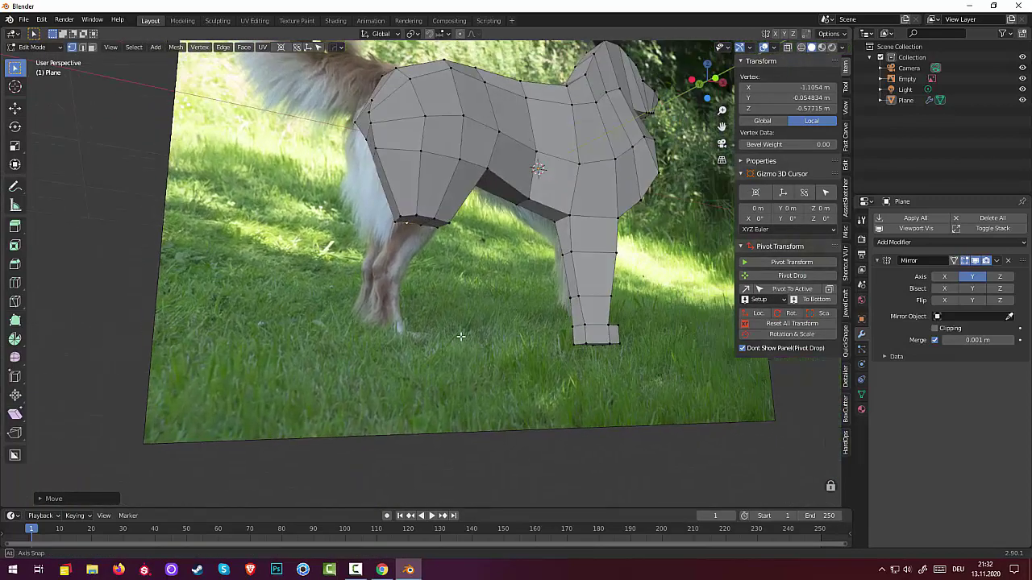
pyautogui.keyDown('alt'); pyautogui.click(408, 221); pyautogui.keyUp('alt')
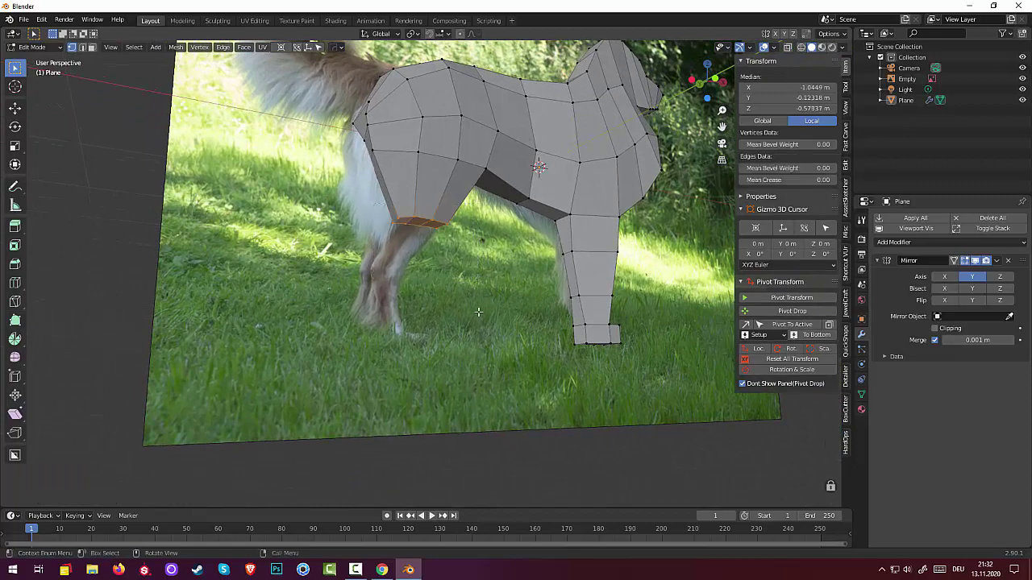
pyautogui.press('s')
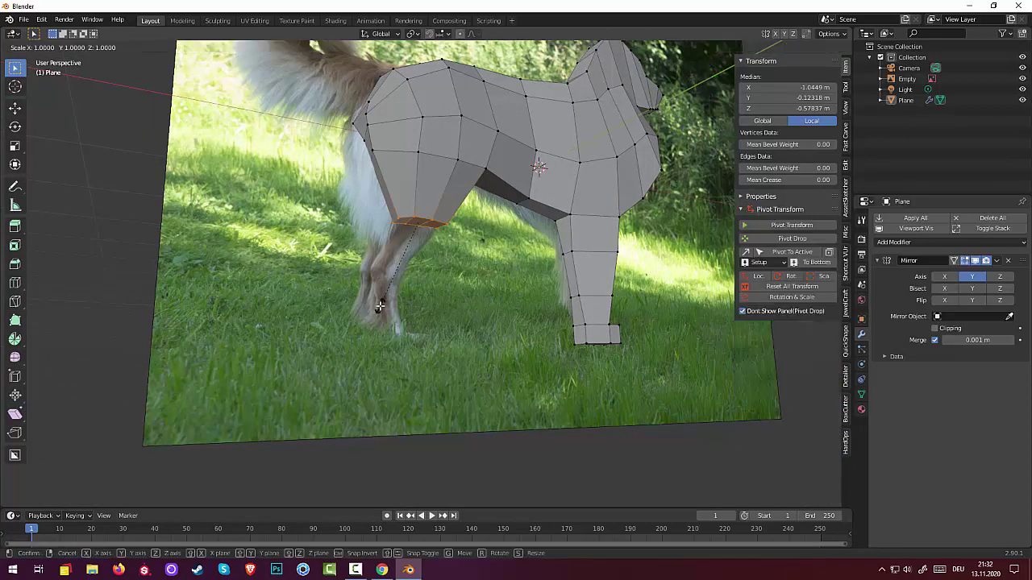
pyautogui.click(379, 307)
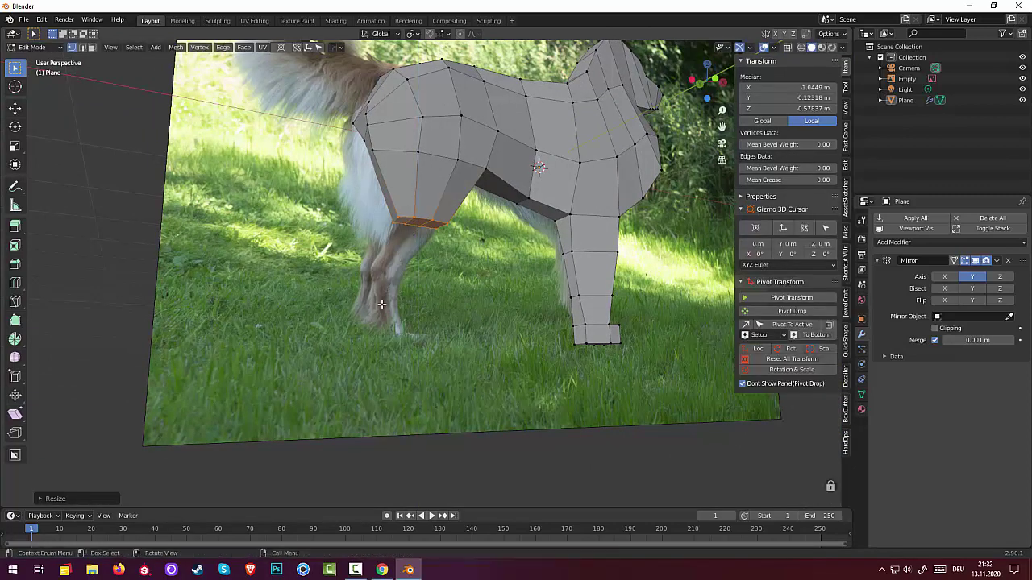
# Orbit and zoom to inspect the rear body from several angles
pyautogui.moveTo(383, 305)
pyautogui.mouseDown(button='middle')
pyautogui.moveTo(401, 299)
pyautogui.moveTo(368, 258)
pyautogui.mouseUp(button='middle')
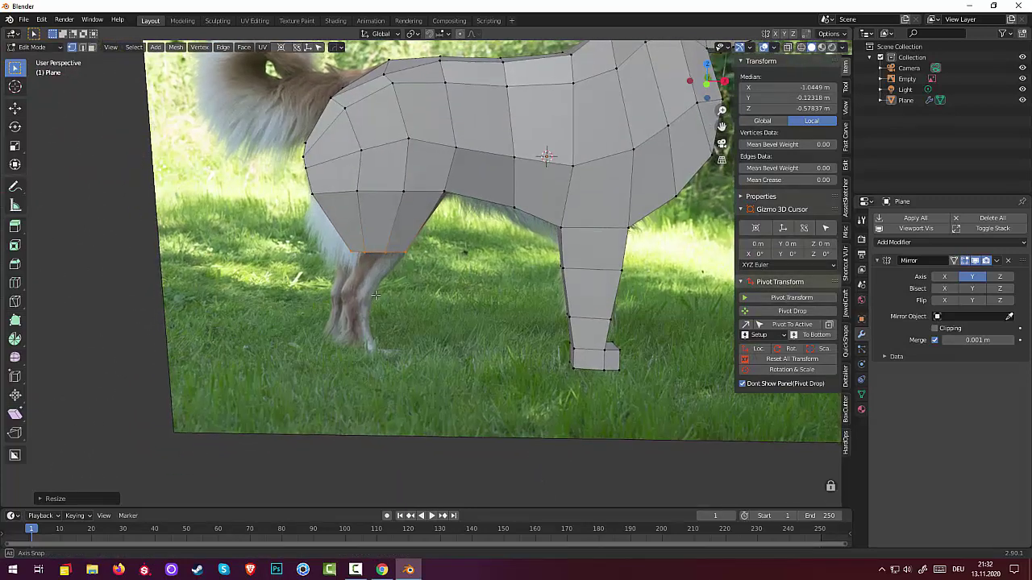
pyautogui.moveTo(369, 258); pyautogui.dragTo(358, 234, button='middle')
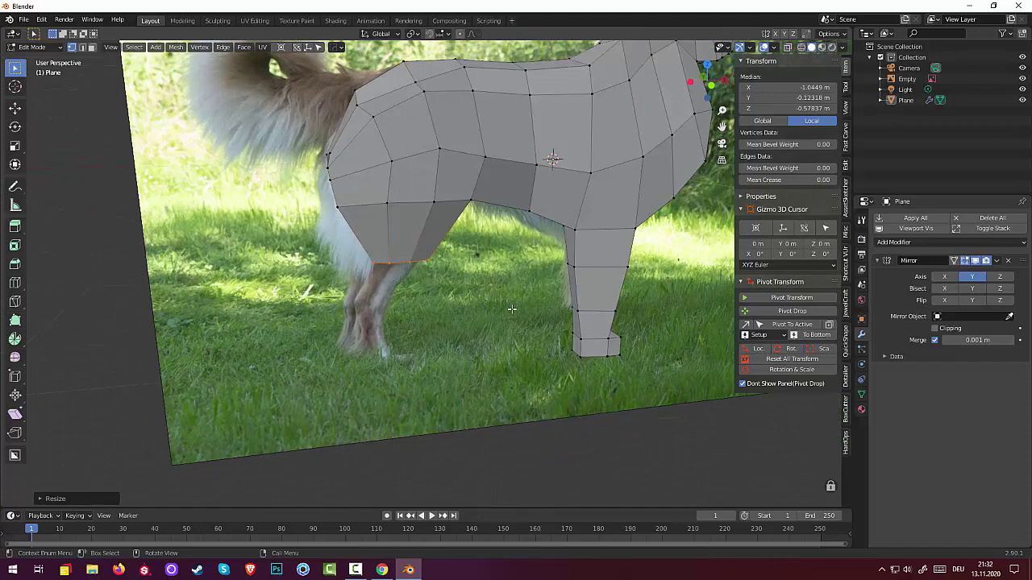
pyautogui.scroll(-3, 512, 309)
pyautogui.scroll(-2, 511, 309)
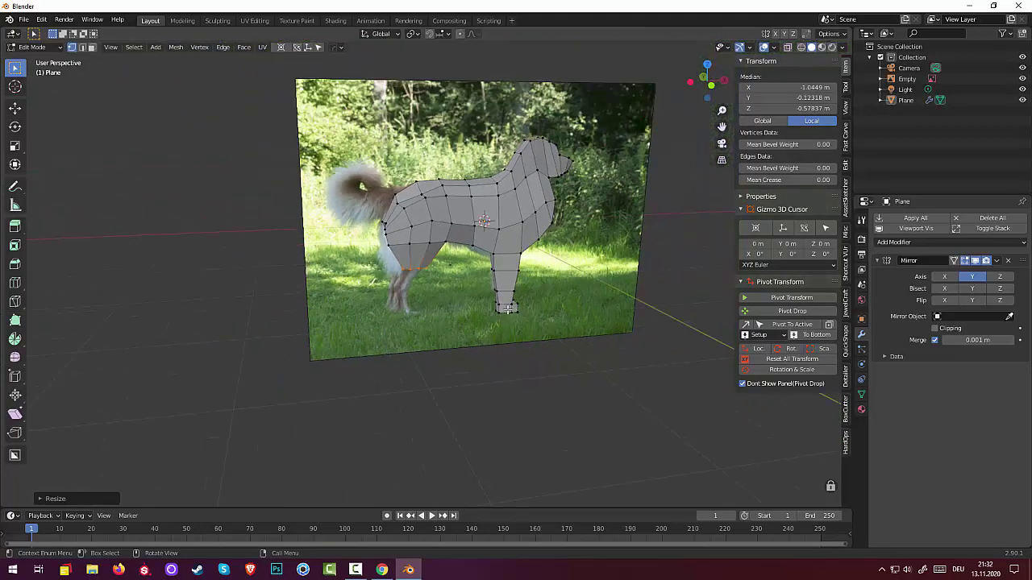
pyautogui.scroll(1, 440, 320)
pyautogui.scroll(1, 429, 288)
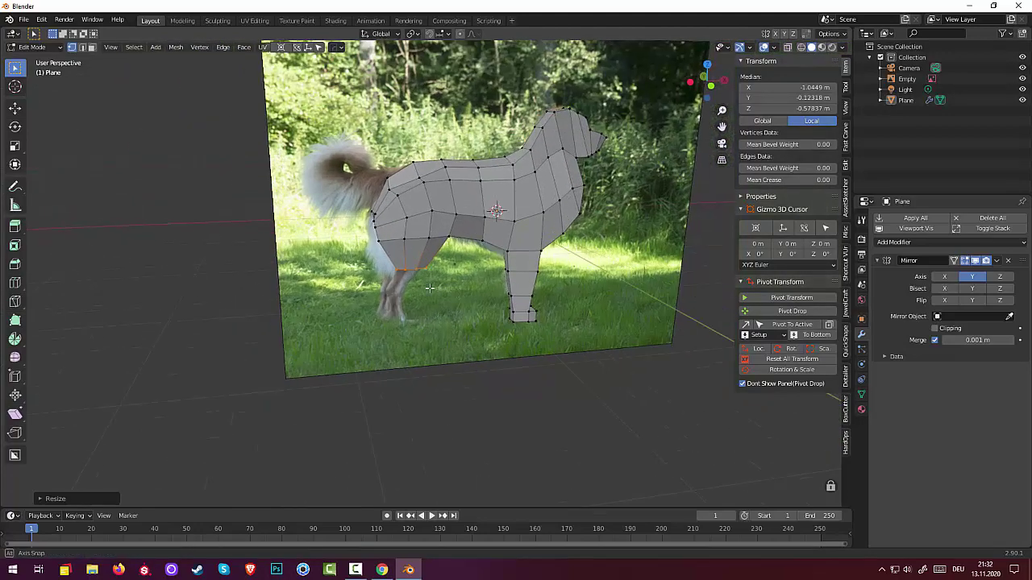
pyautogui.moveTo(430, 288); pyautogui.dragTo(422, 292, button='middle')
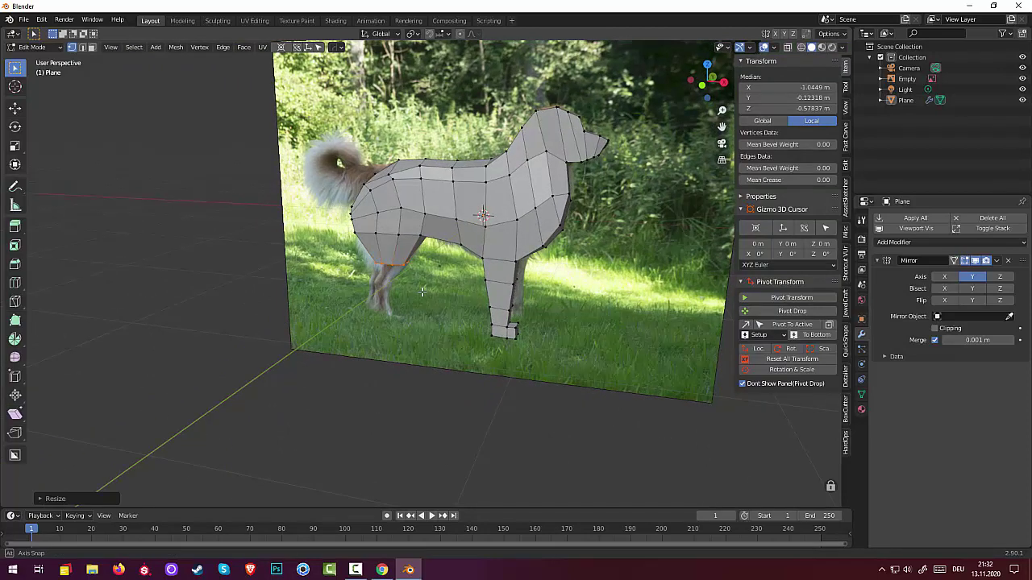
pyautogui.moveTo(422, 292)
pyautogui.mouseDown(button='middle')
pyautogui.moveTo(408, 362)
pyautogui.moveTo(412, 334)
pyautogui.mouseUp(button='middle')
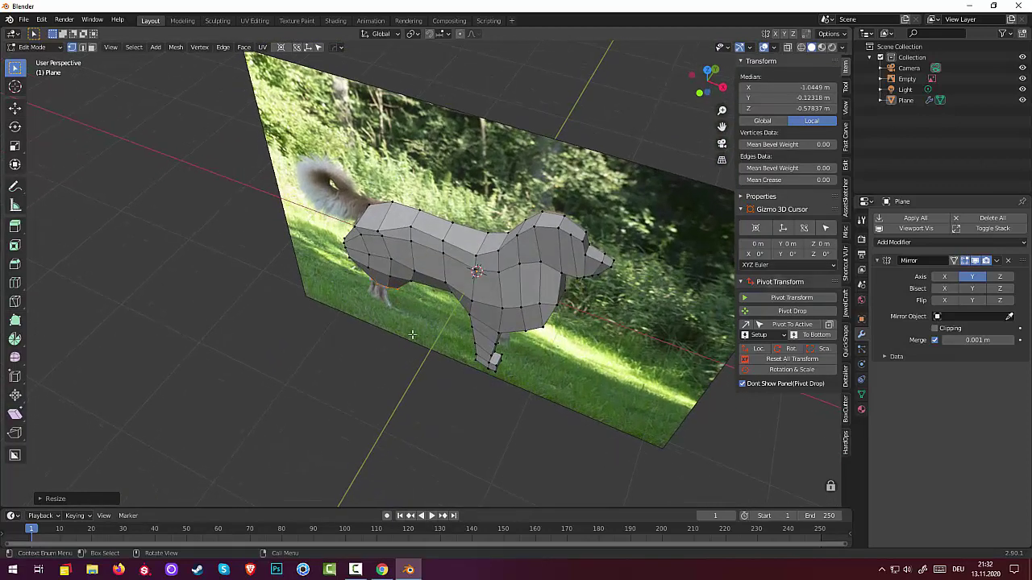
# Dissolve the extra edge on the dog's neck
pyautogui.click(569, 235)
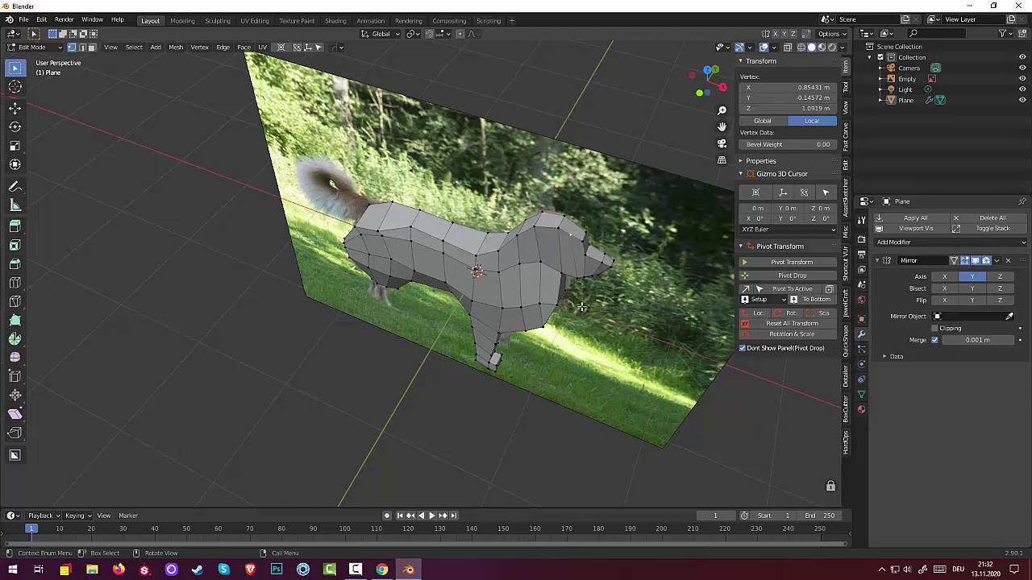
pyautogui.click(573, 266)
pyautogui.click(81, 47)
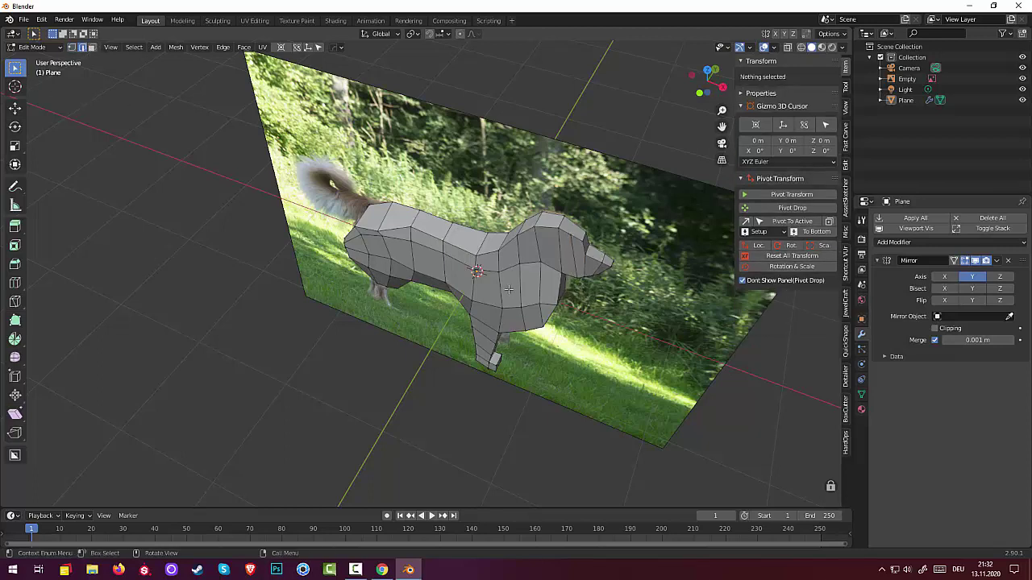
pyautogui.click(577, 282)
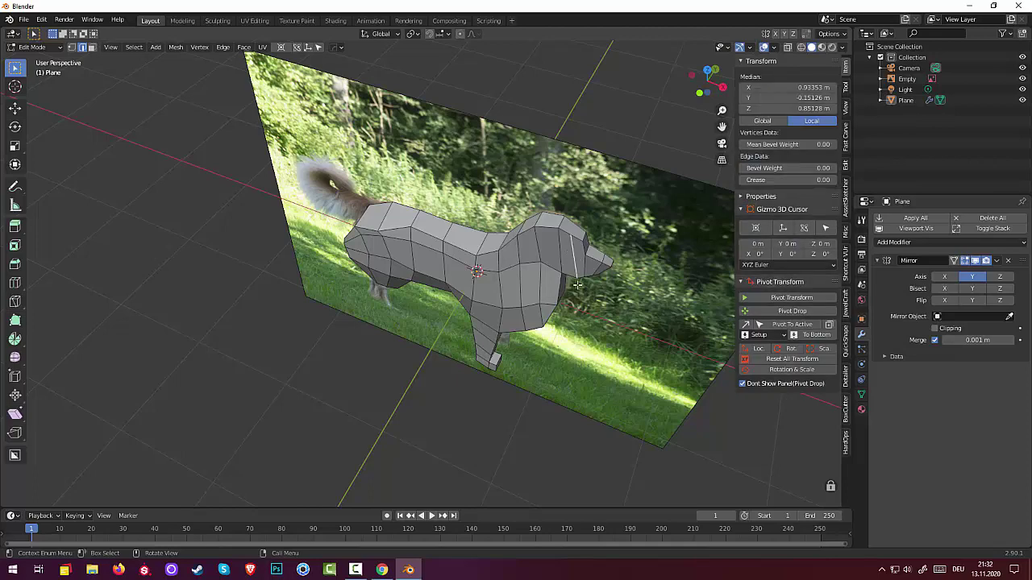
pyautogui.press('x')
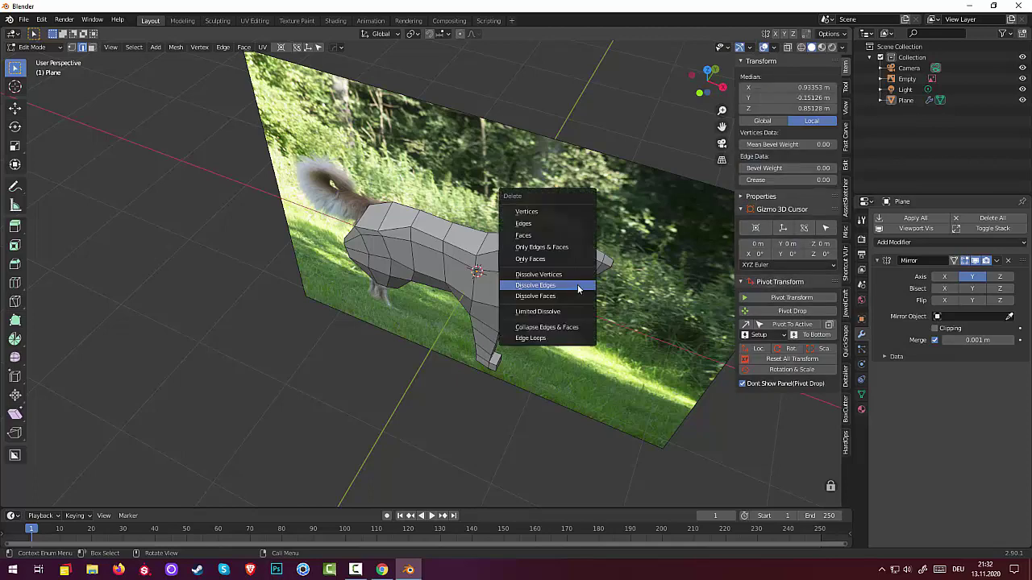
pyautogui.click(578, 287)
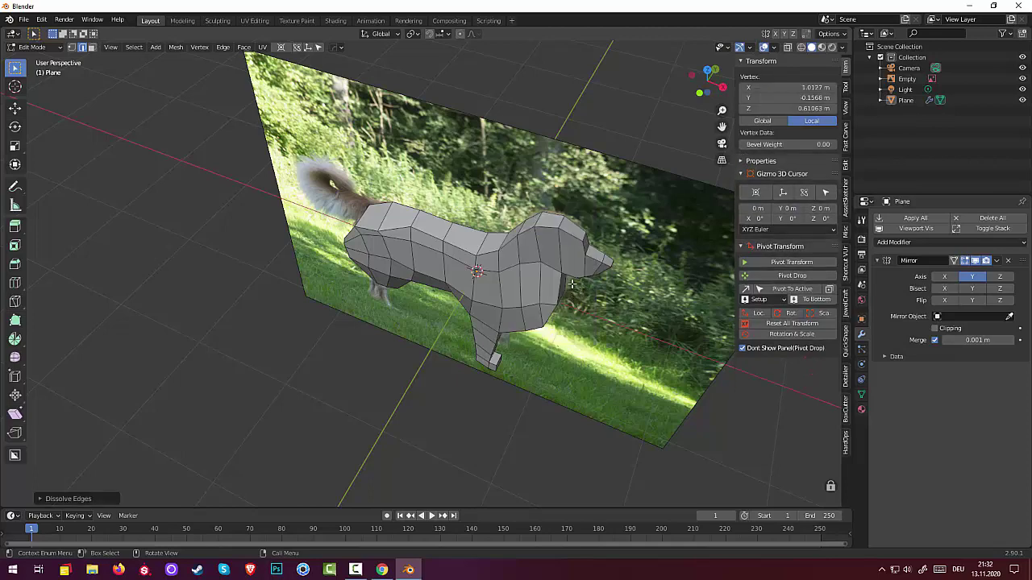
# Dissolve an extra edge near the dog's head
pyautogui.moveTo(574, 284)
pyautogui.mouseDown(button='middle')
pyautogui.moveTo(569, 232)
pyautogui.moveTo(530, 161)
pyautogui.mouseUp(button='middle')
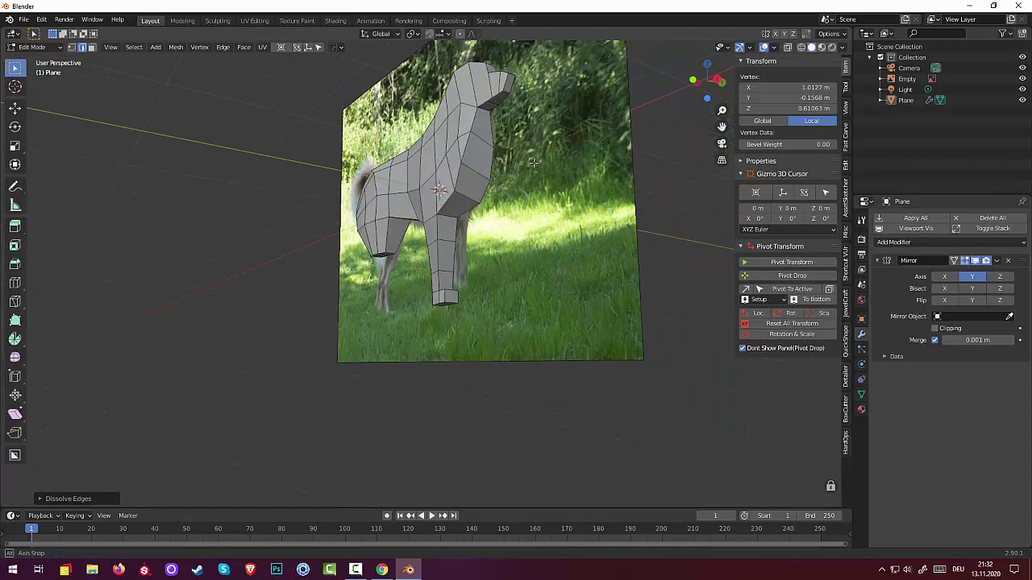
pyautogui.keyDown('shift'); pyautogui.click(525, 156); pyautogui.keyUp('shift')
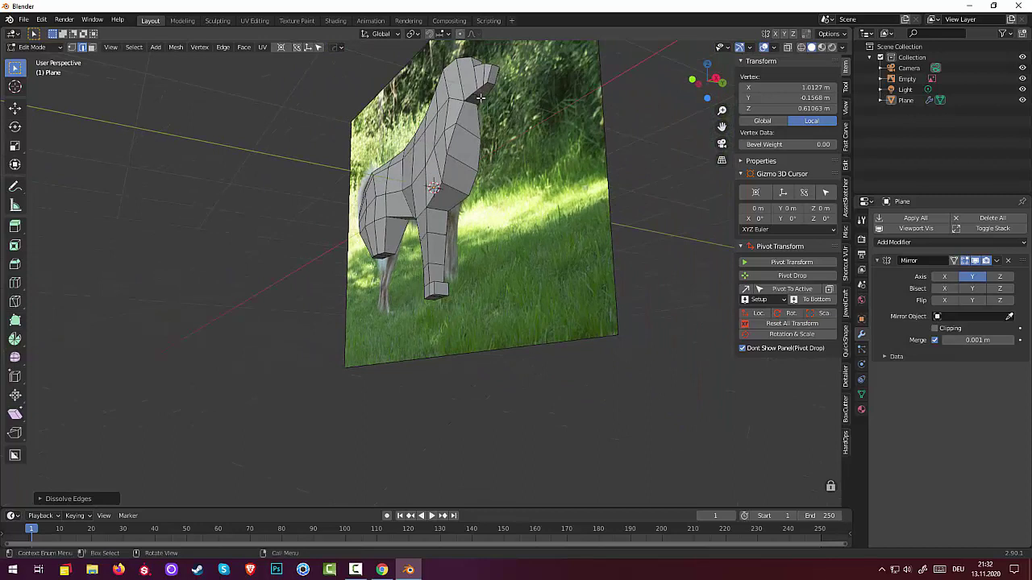
pyautogui.press('x')
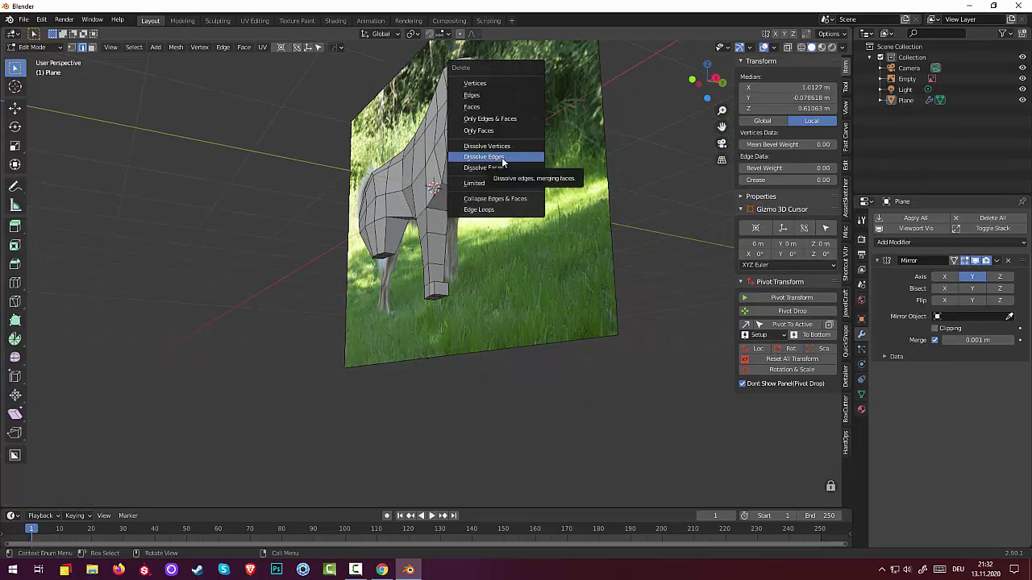
pyautogui.click(502, 162)
pyautogui.moveTo(502, 162)
pyautogui.mouseDown(button='middle')
pyautogui.moveTo(445, 78)
pyautogui.moveTo(516, 180)
pyautogui.moveTo(528, 158)
pyautogui.mouseUp(button='middle')
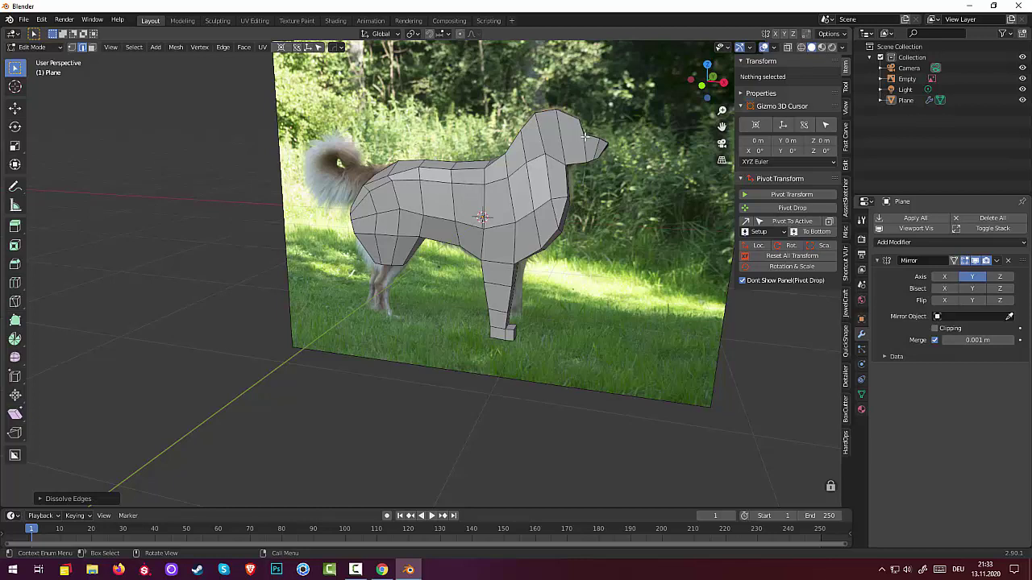
# Select a head vertex and zoom in on the head in front view
pyautogui.click(582, 144)
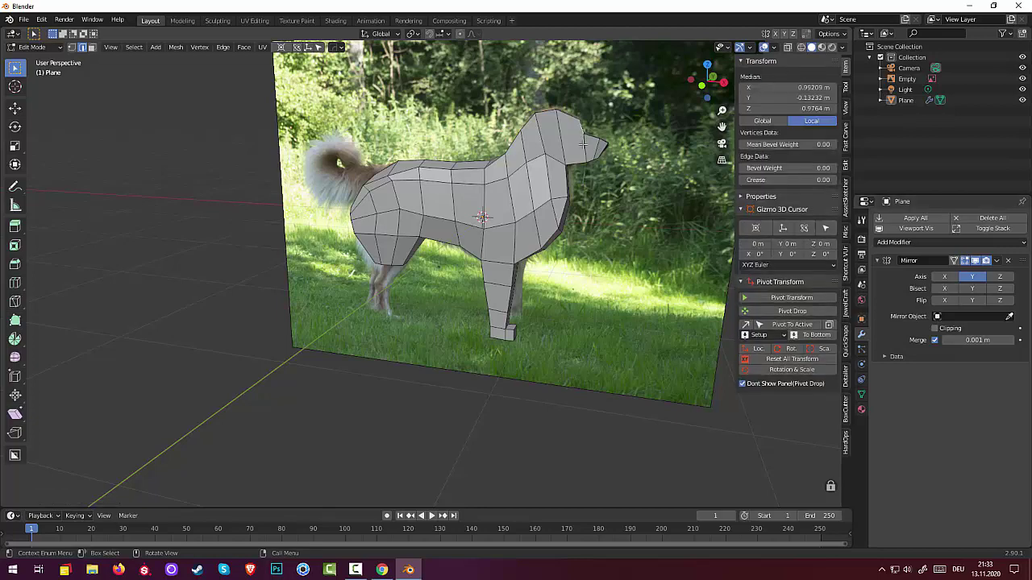
pyautogui.press('KP_1')
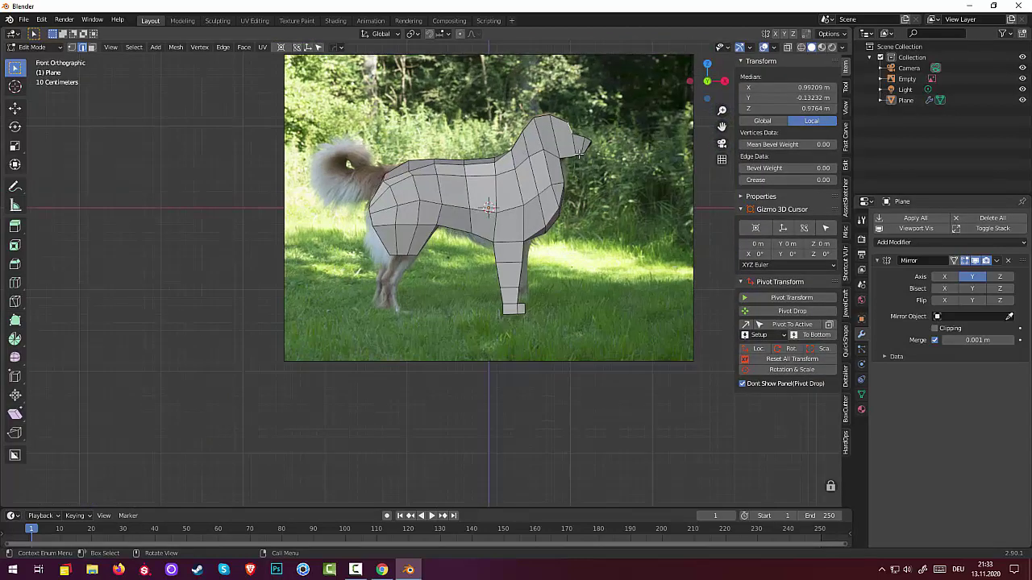
pyautogui.scroll(1, 564, 149)
pyautogui.scroll(1, 564, 149)
pyautogui.scroll(1, 548, 177)
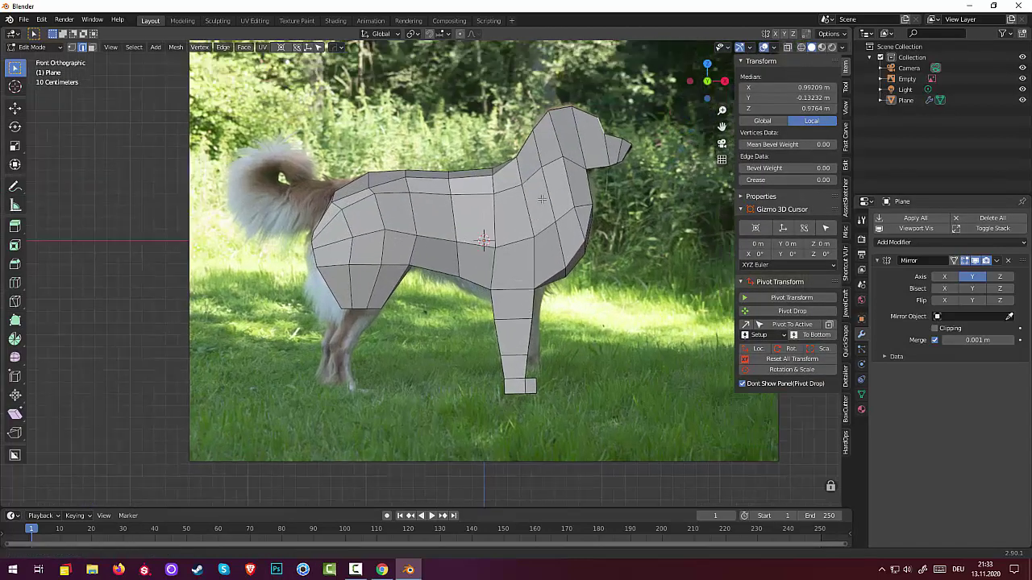
pyautogui.scroll(1, 532, 210)
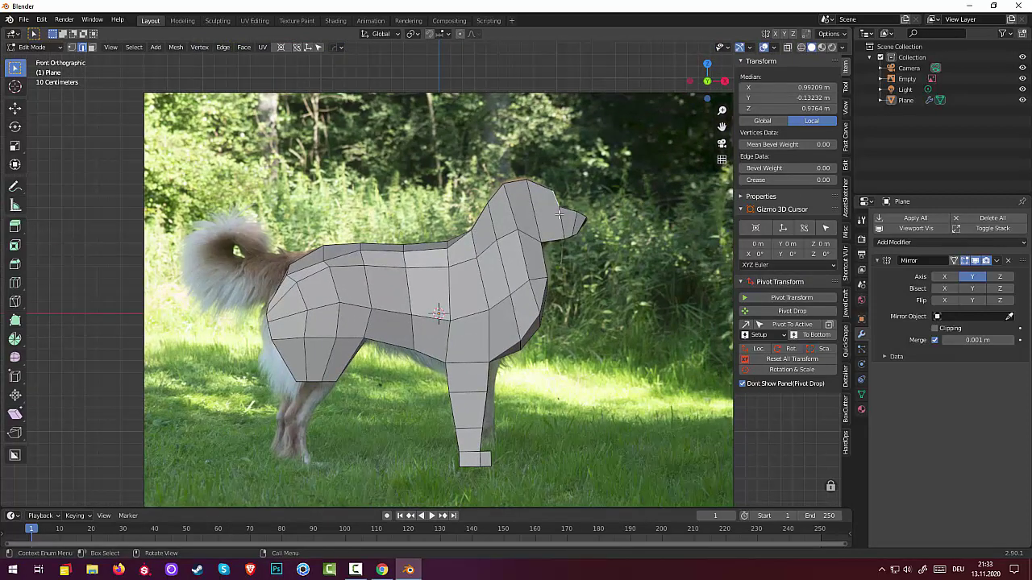
# Knife-cut a new edge across the head, check it, and return to front view
pyautogui.press('k')
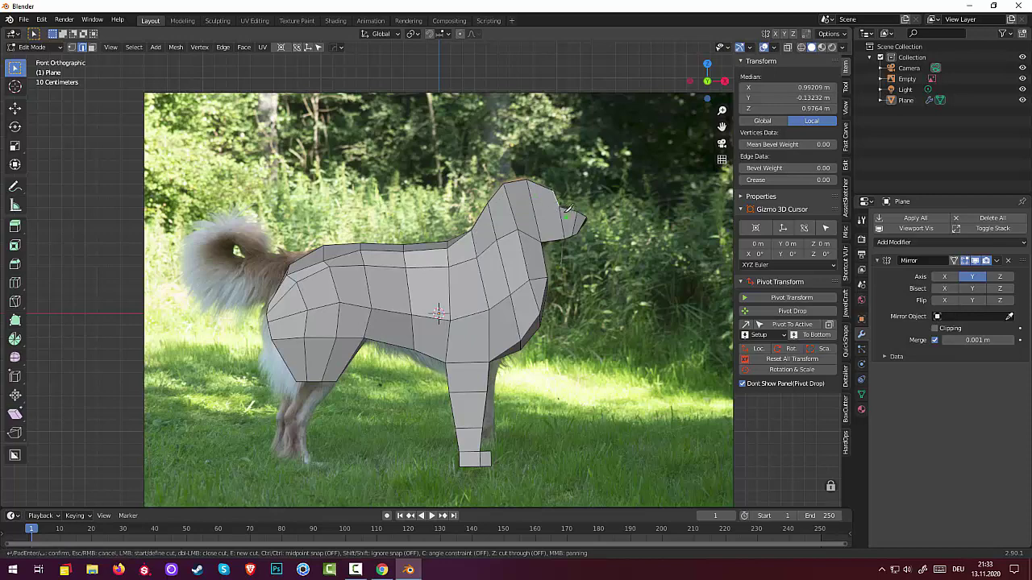
pyautogui.click(559, 207)
pyautogui.click(511, 210)
pyautogui.press('Return')
pyautogui.moveTo(477, 227)
pyautogui.mouseDown(button='middle')
pyautogui.moveTo(586, 393)
pyautogui.moveTo(594, 356)
pyautogui.moveTo(718, 378)
pyautogui.moveTo(648, 351)
pyautogui.mouseUp(button='middle')
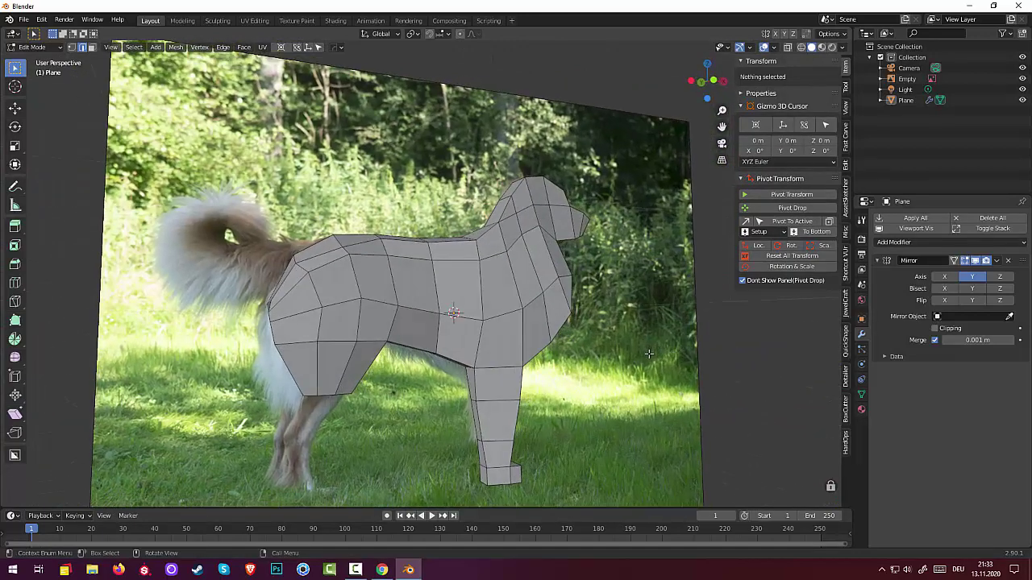
pyautogui.press('KP_5')
pyautogui.press('KP_1')
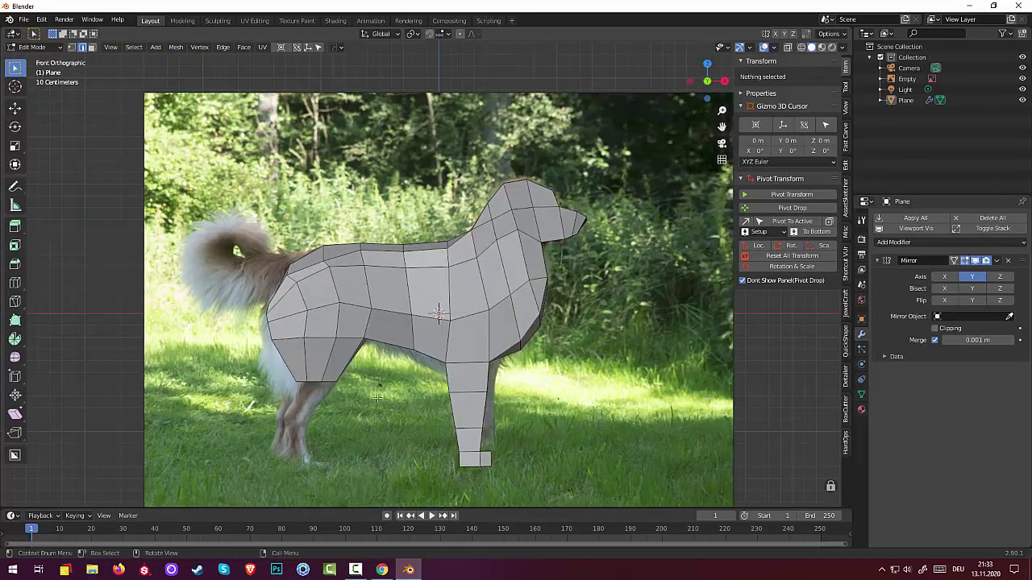
# In Face select mode, select the face beneath the dog's hindquarters and return to front view
pyautogui.moveTo(387, 377); pyautogui.dragTo(275, 304, button='middle')
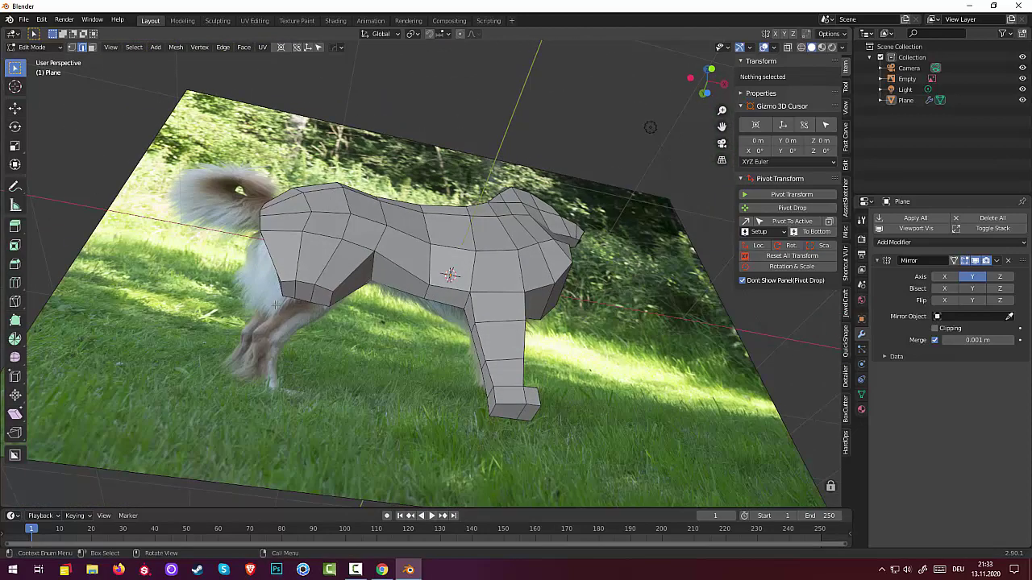
pyautogui.click(295, 293)
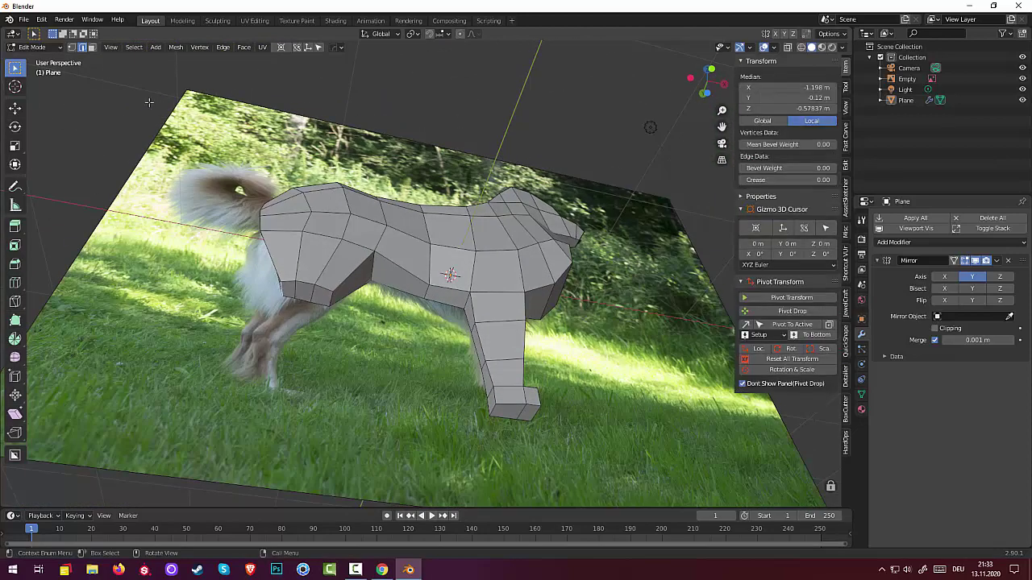
pyautogui.click(92, 47)
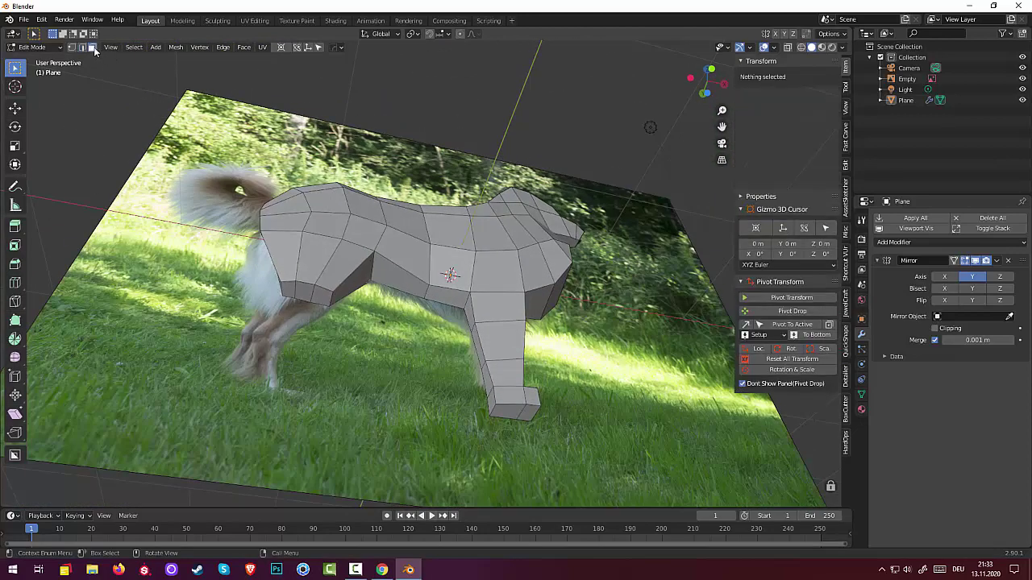
pyautogui.click(286, 288)
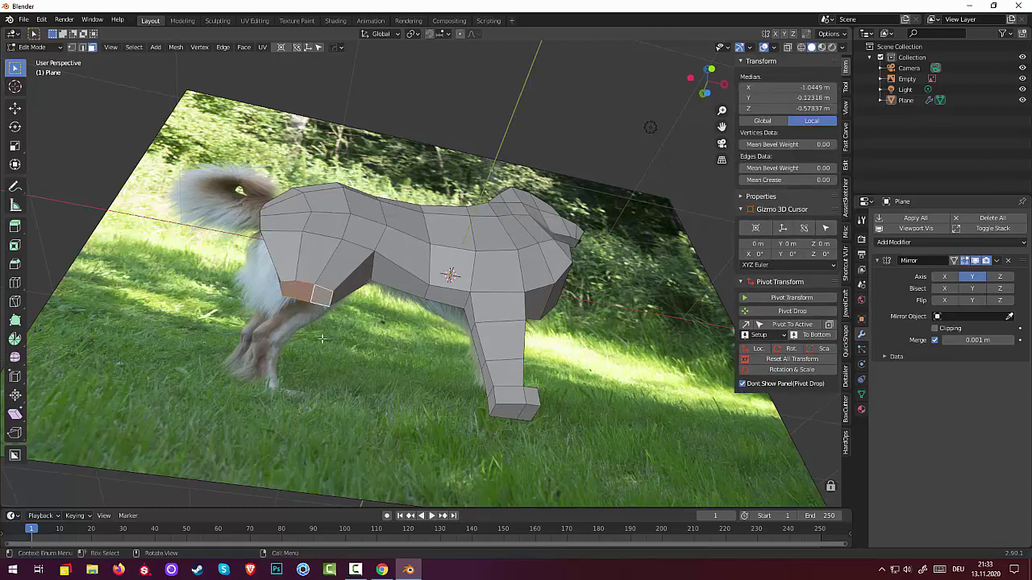
pyautogui.moveTo(326, 351); pyautogui.dragTo(316, 417, button='middle')
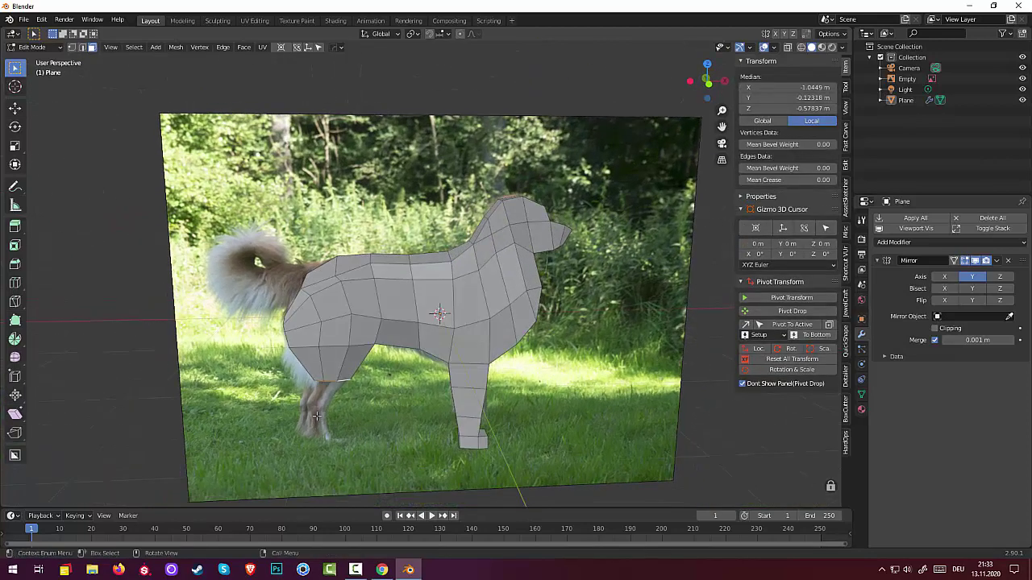
pyautogui.press('KP_1')
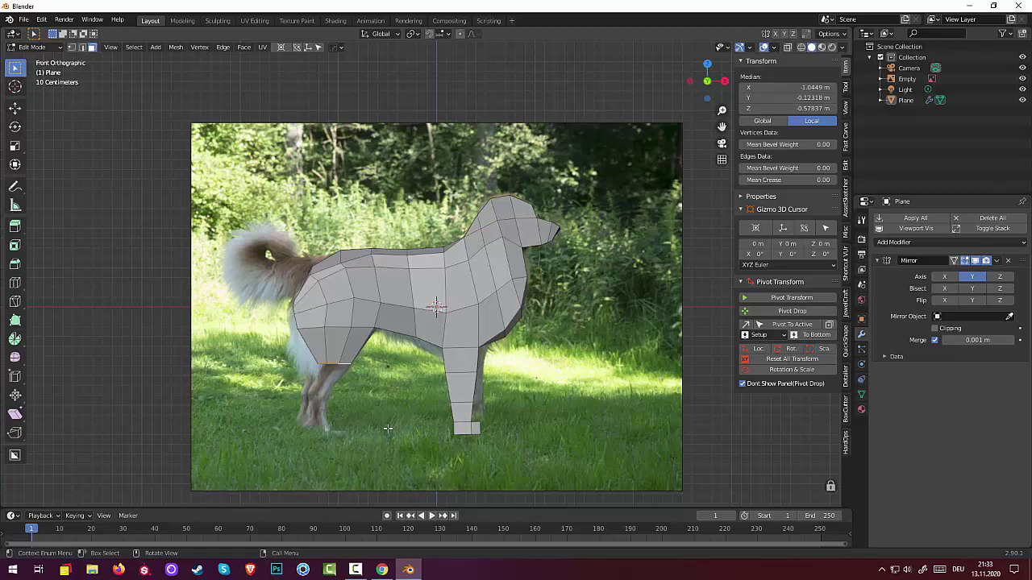
# Extrude the upper hind-leg segment downward, narrow its bottom and align it with the photo's leg
pyautogui.press('e')
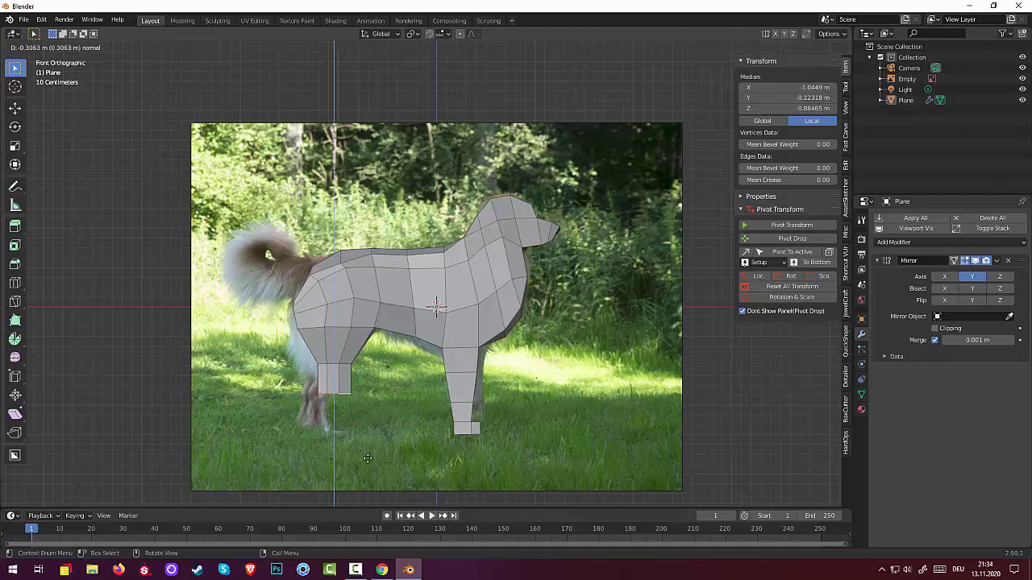
pyautogui.click(366, 458)
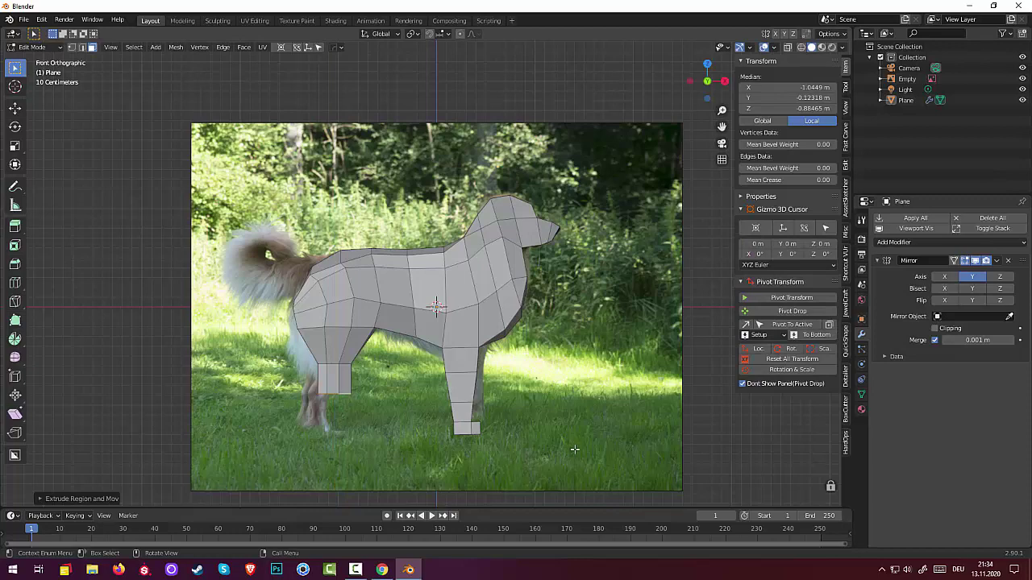
pyautogui.press('s')
pyautogui.click(510, 444)
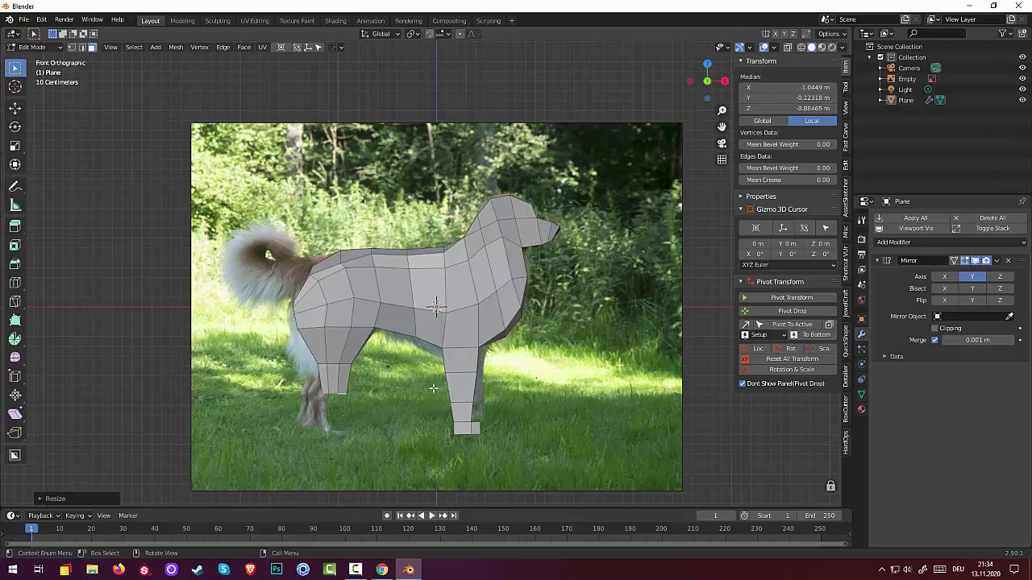
pyautogui.press('g')
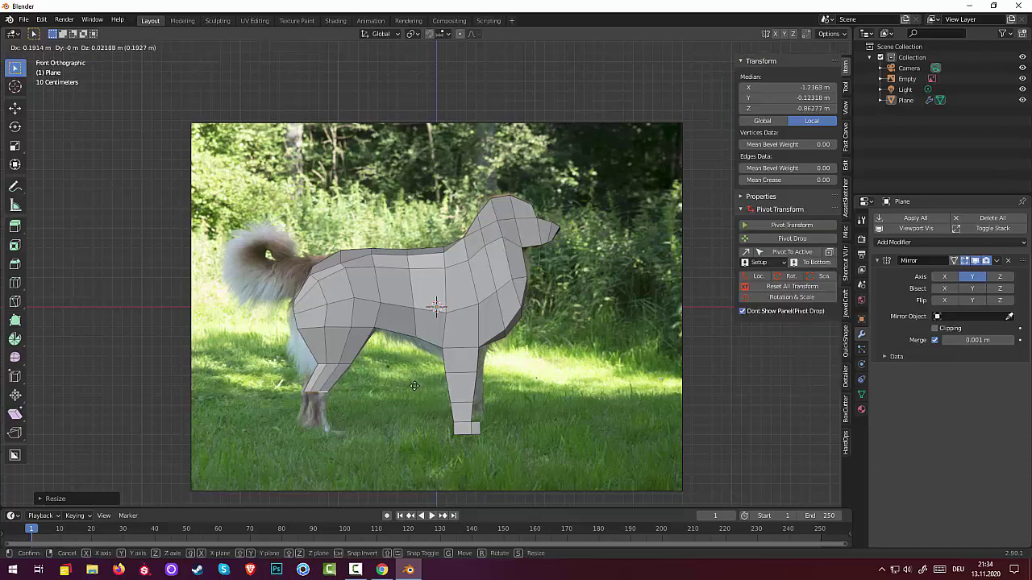
pyautogui.click(415, 386)
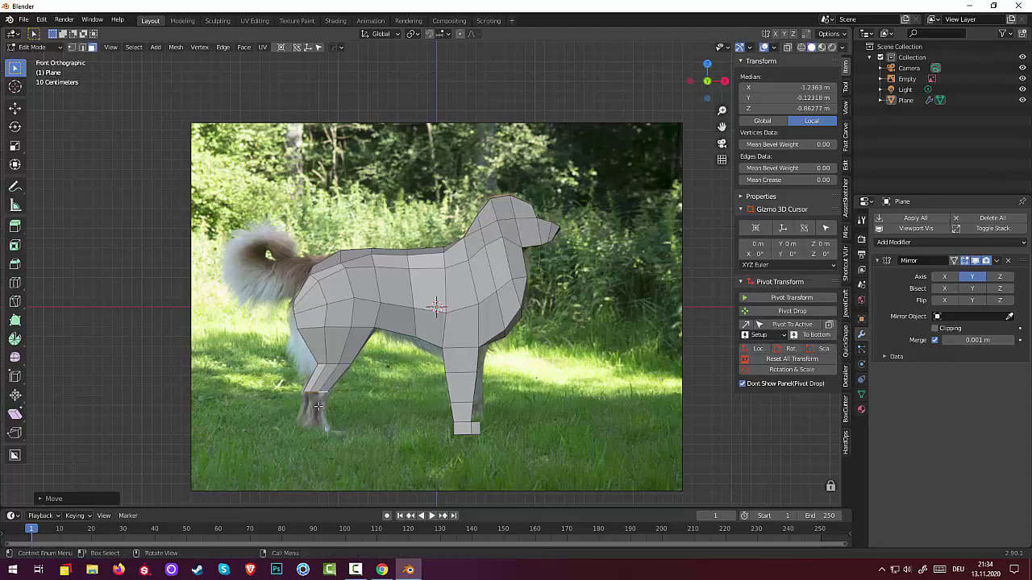
# Extrude a second, lower hind-leg segment, taper its end and place it on the photo's leg
pyautogui.press('e')
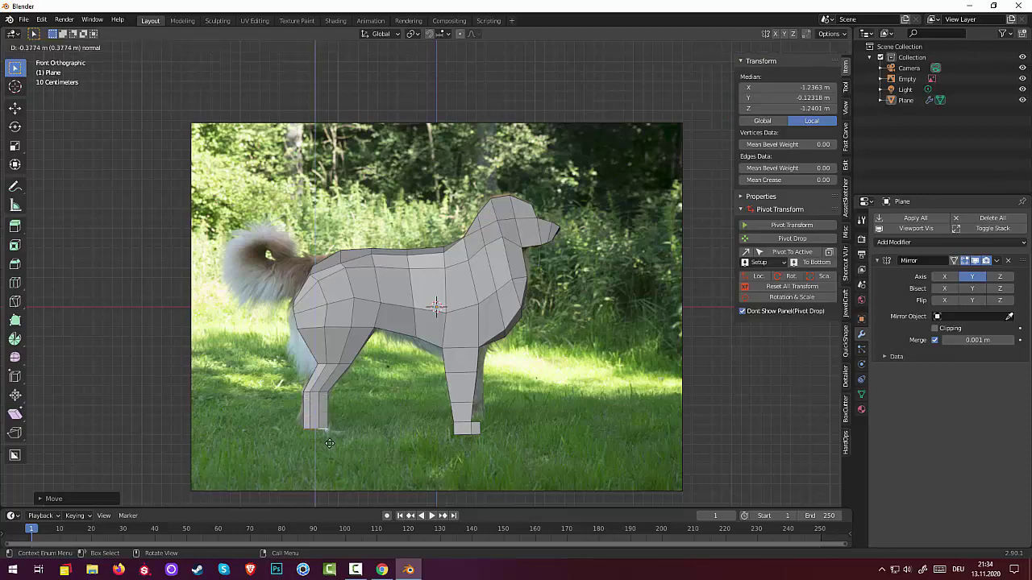
pyautogui.click(329, 443)
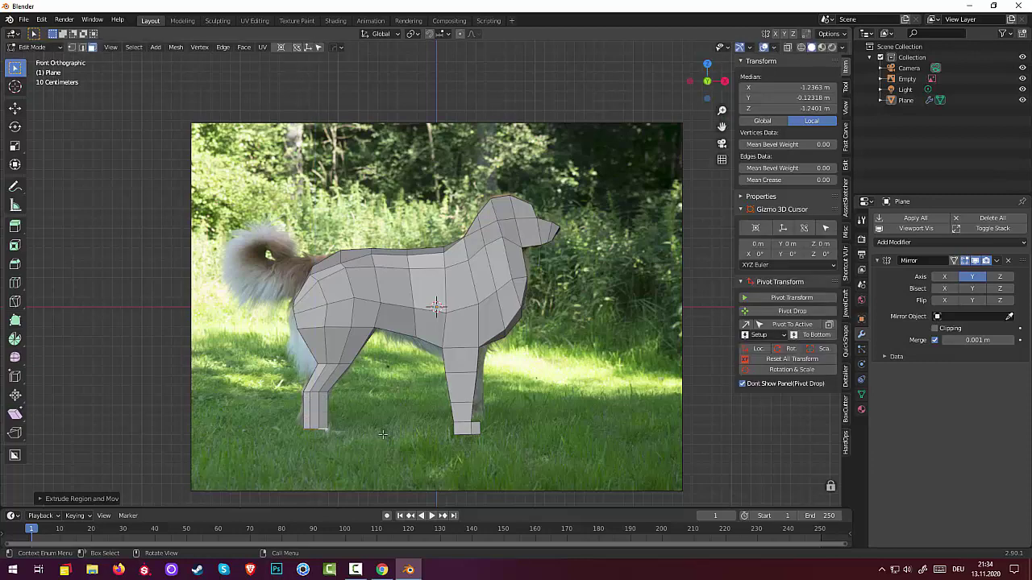
pyautogui.press('s')
pyautogui.click(365, 431)
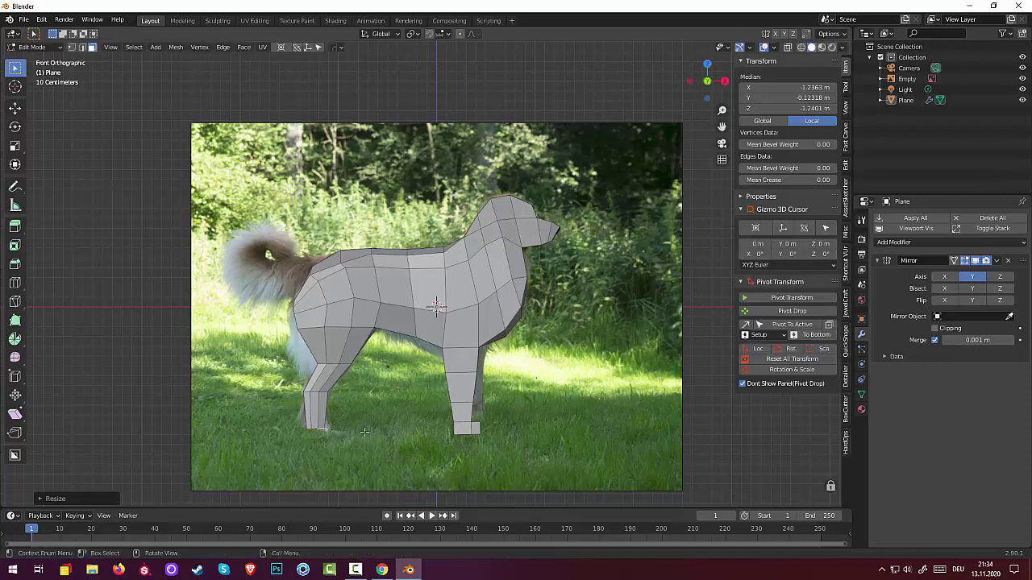
pyautogui.press('g')
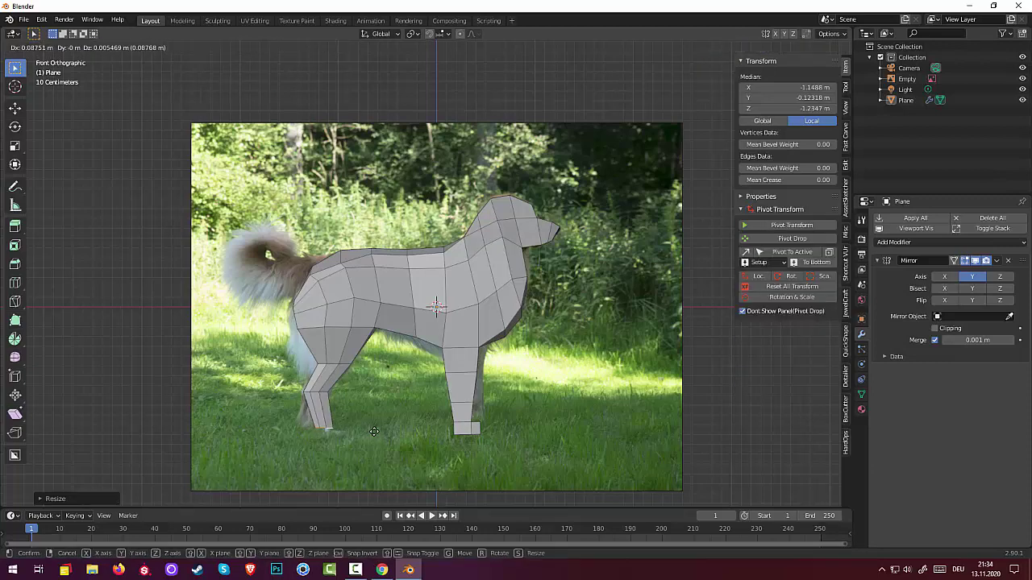
pyautogui.click(371, 434)
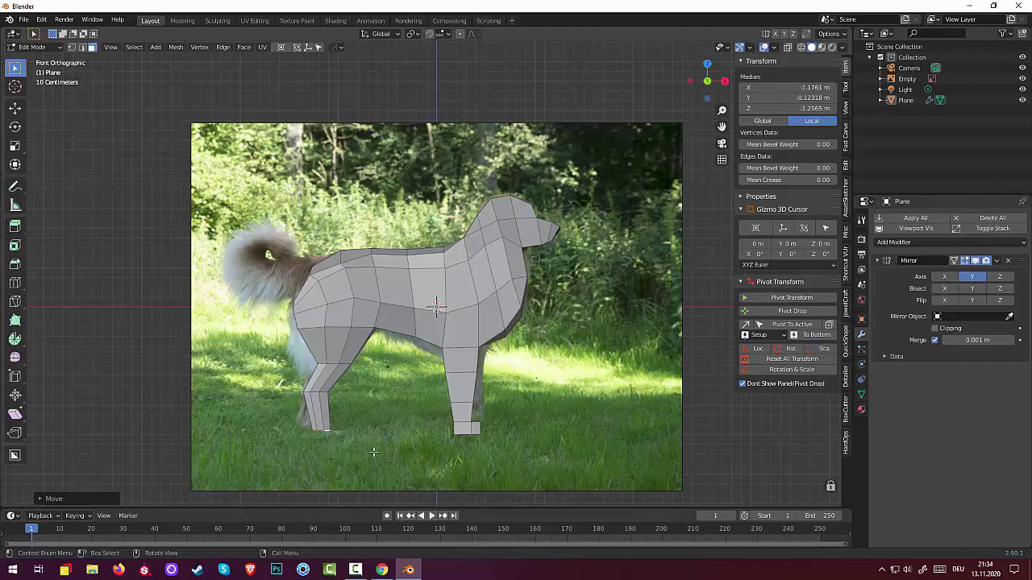
pyautogui.scroll(1, 386, 448)
pyautogui.scroll(-2, 424, 364)
# Drop a paw piece down along Z from the back leg, then resize and position it
pyautogui.keyDown('shift'); pyautogui.moveTo(424, 364); pyautogui.dragTo(430, 246, button='middle'); pyautogui.keyUp('shift')
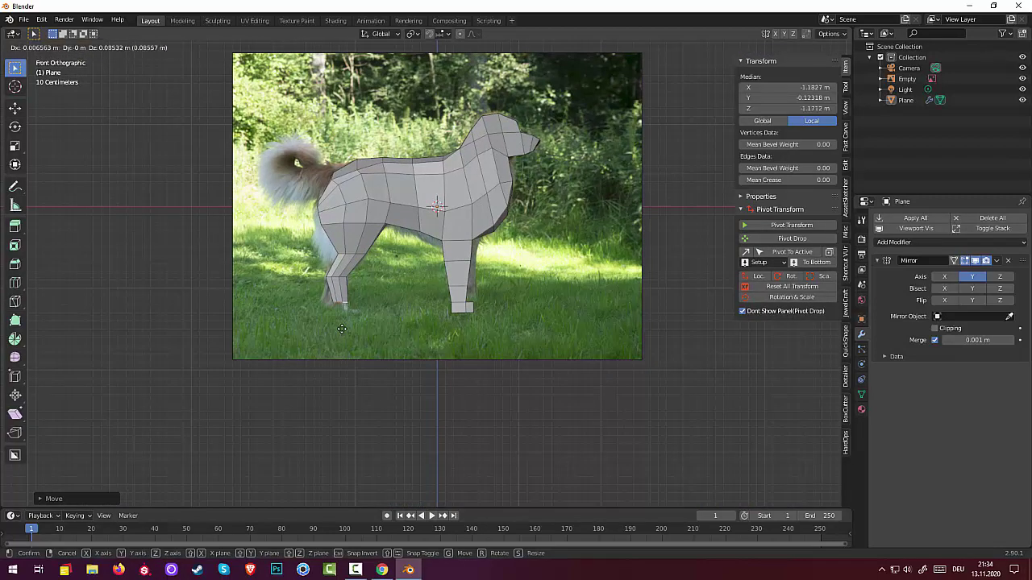
pyautogui.click(342, 329)
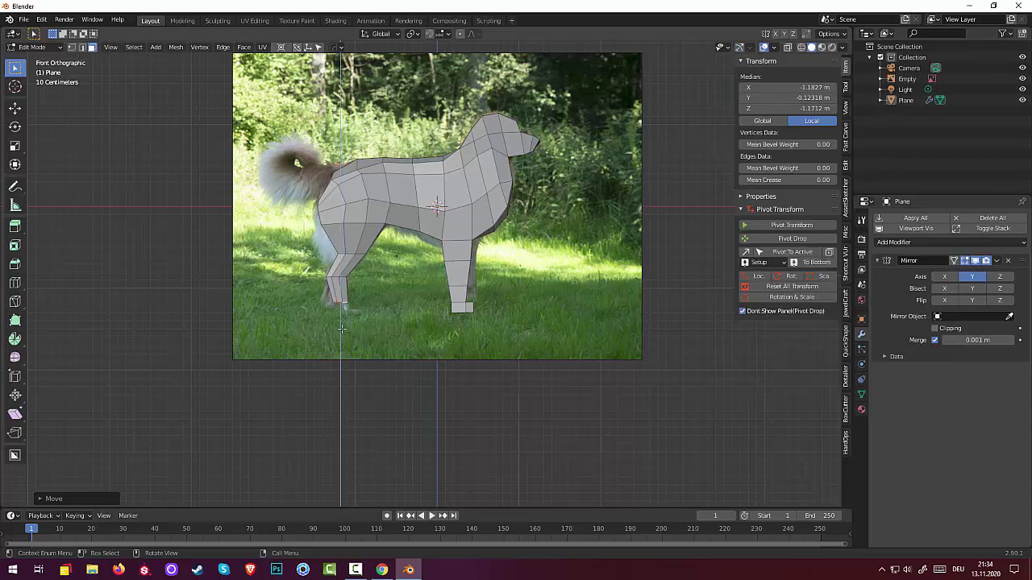
pyautogui.press('g')
pyautogui.press('z')
pyautogui.press('z')
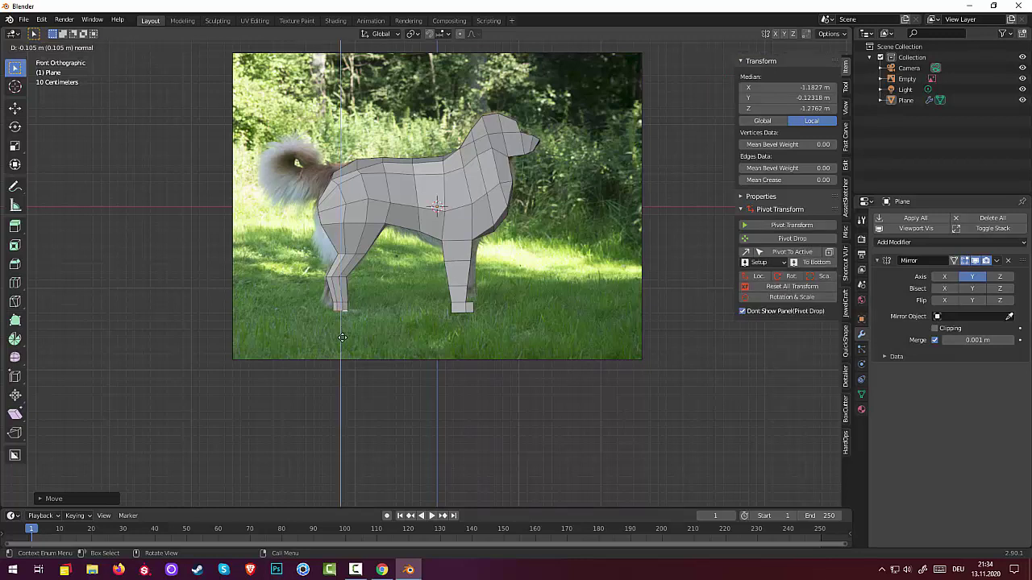
pyautogui.click(342, 337)
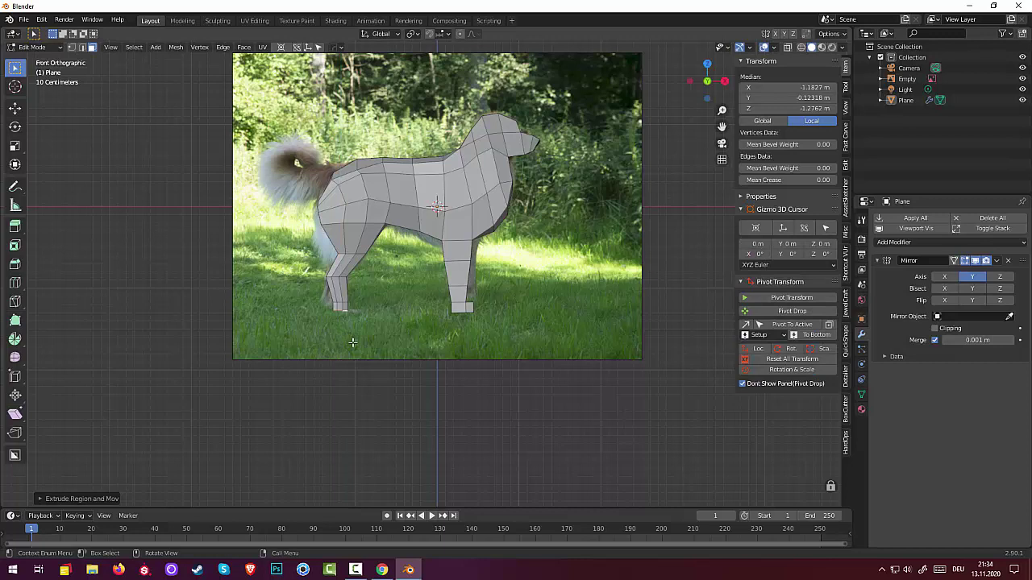
pyautogui.press('s')
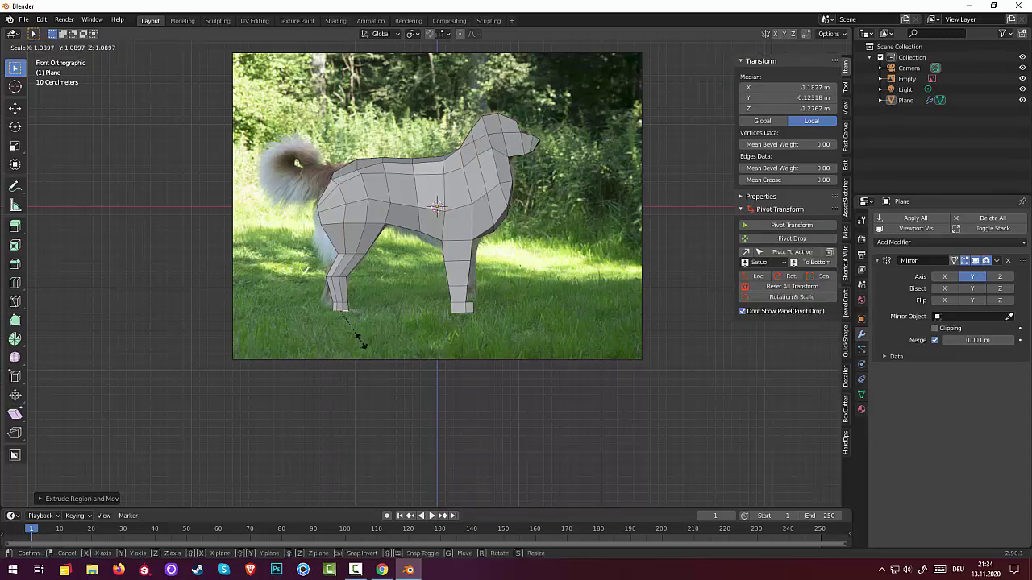
pyautogui.click(349, 338)
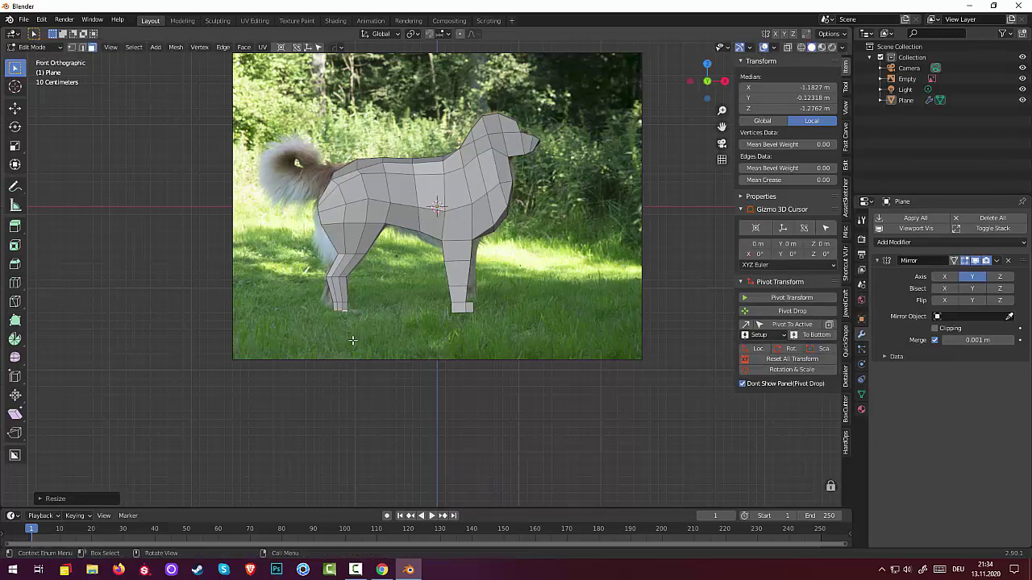
pyautogui.press('g')
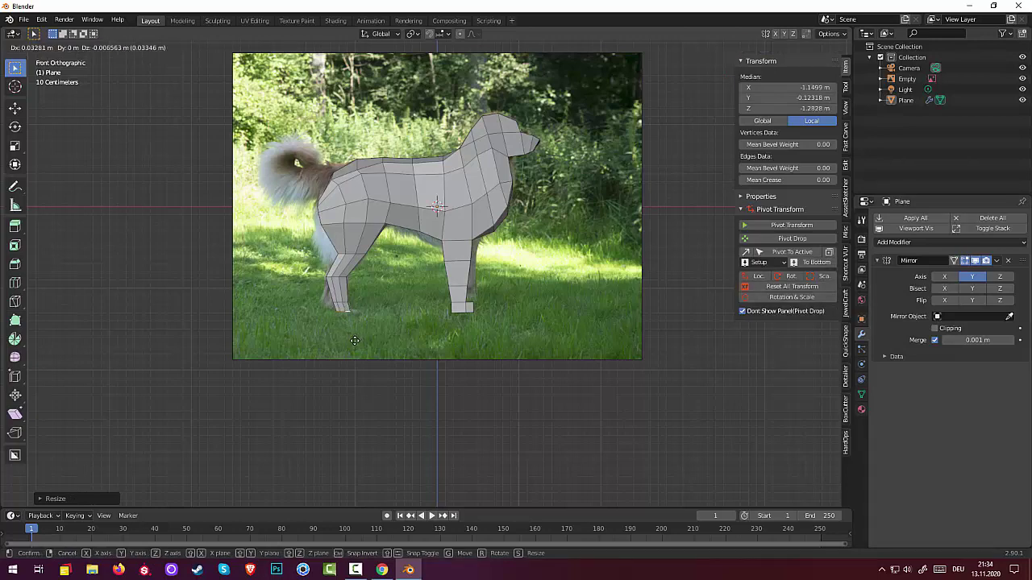
pyautogui.click(355, 341)
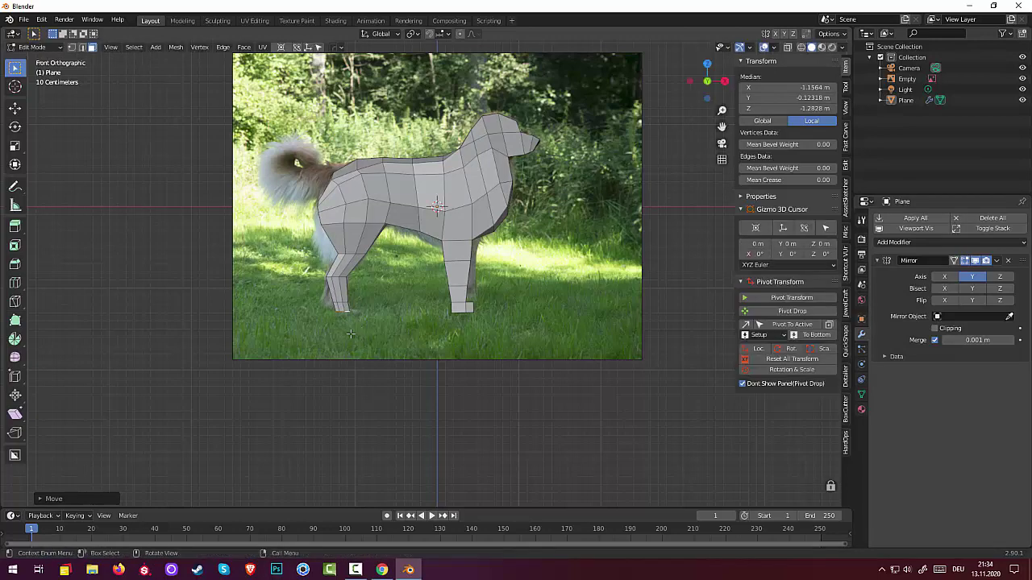
# Extrude another hind-leg segment and lower it along Z in front view to reach the ground
pyautogui.moveTo(355, 340); pyautogui.dragTo(311, 352, button='middle')
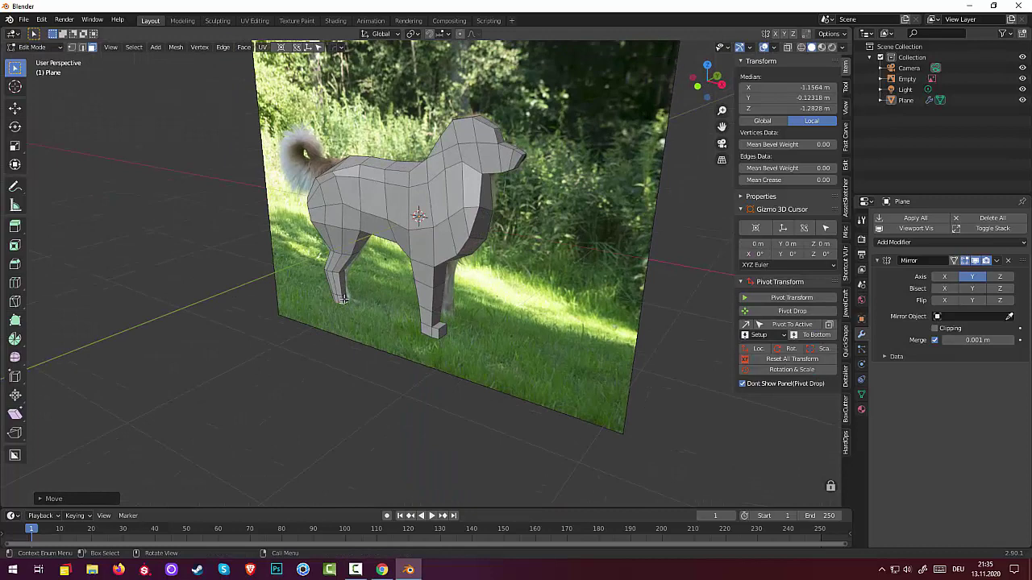
pyautogui.moveTo(351, 316); pyautogui.dragTo(405, 327, button='middle')
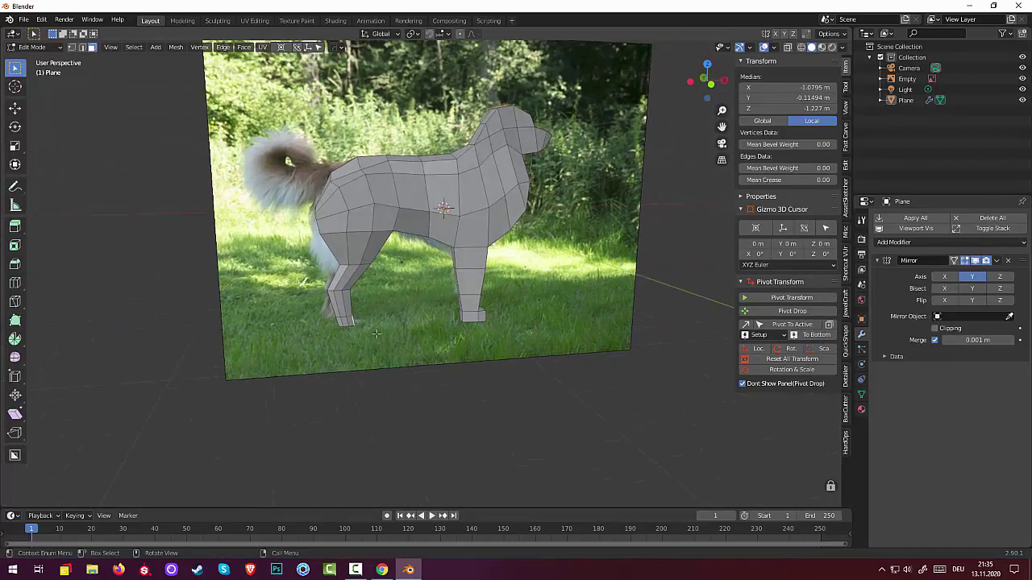
pyautogui.moveTo(378, 334); pyautogui.dragTo(359, 352, button='middle')
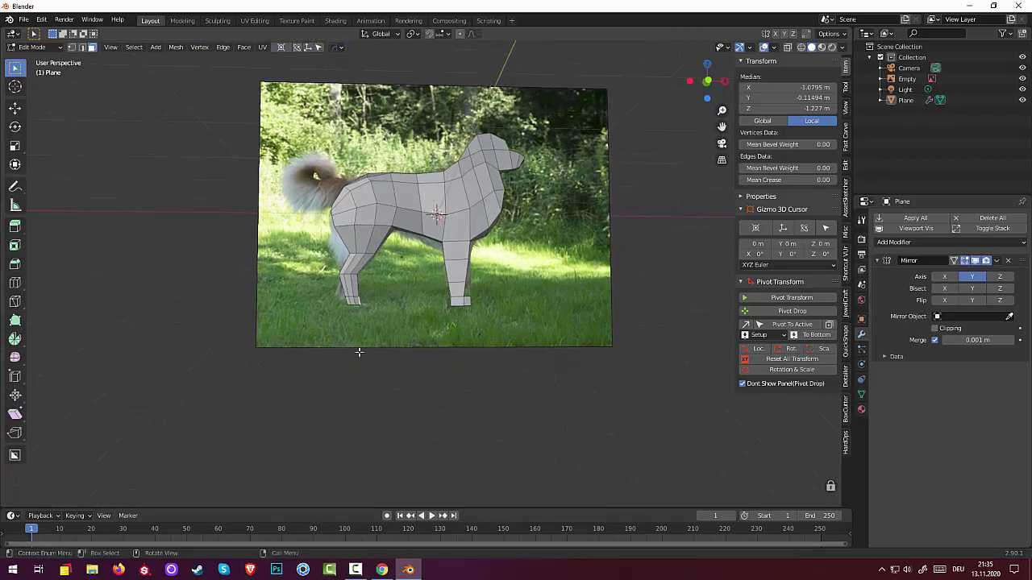
pyautogui.press('e')
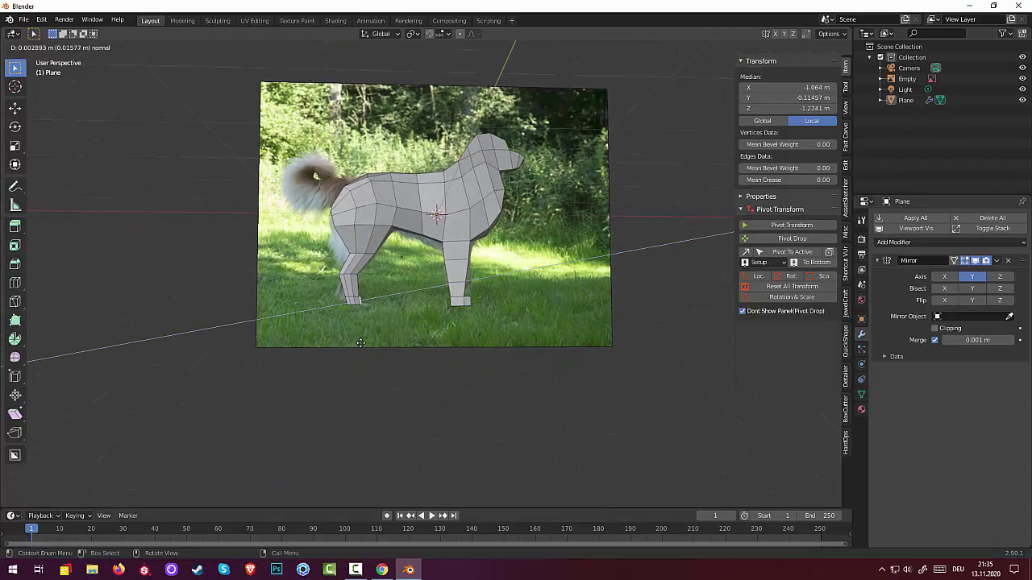
pyautogui.click(369, 342)
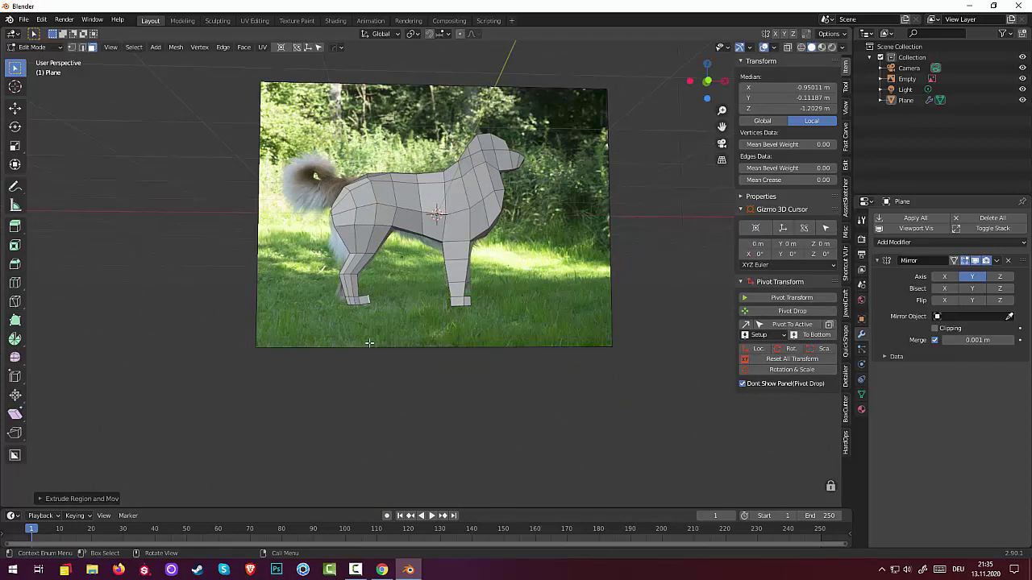
pyautogui.press('KP_1')
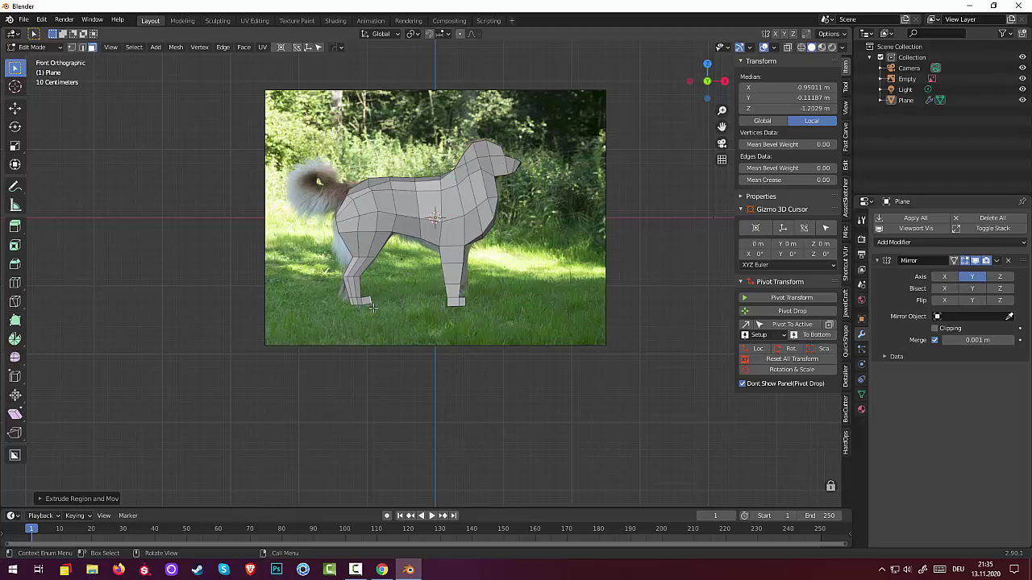
pyautogui.press('e')
pyautogui.press('z')
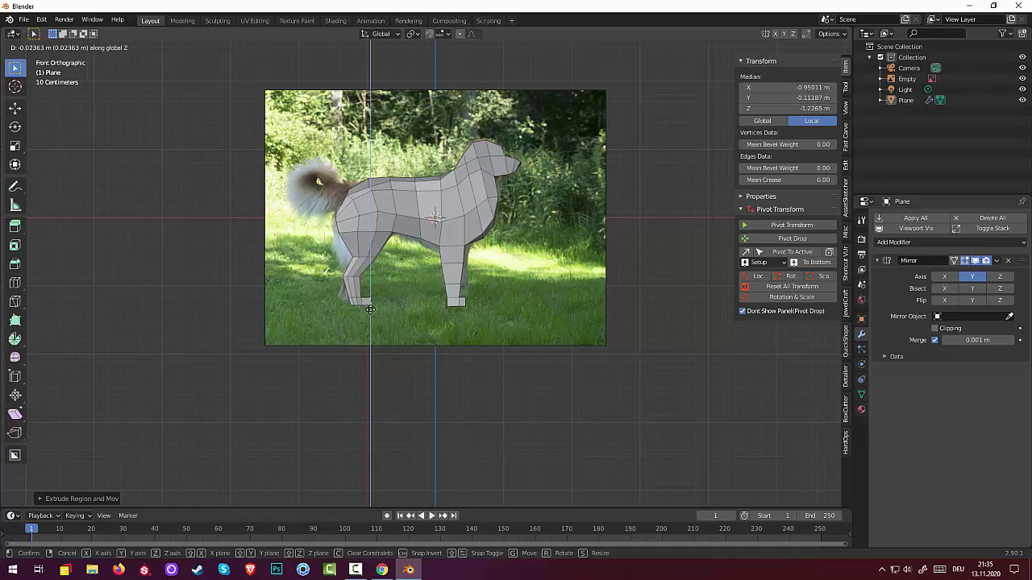
pyautogui.click(370, 310)
pyautogui.moveTo(370, 310)
pyautogui.mouseDown(button='middle')
pyautogui.moveTo(500, 293)
pyautogui.moveTo(495, 302)
pyautogui.moveTo(472, 299)
pyautogui.moveTo(484, 315)
pyautogui.moveTo(398, 324)
pyautogui.moveTo(367, 307)
pyautogui.moveTo(384, 292)
pyautogui.moveTo(370, 311)
pyautogui.mouseUp(button='middle')
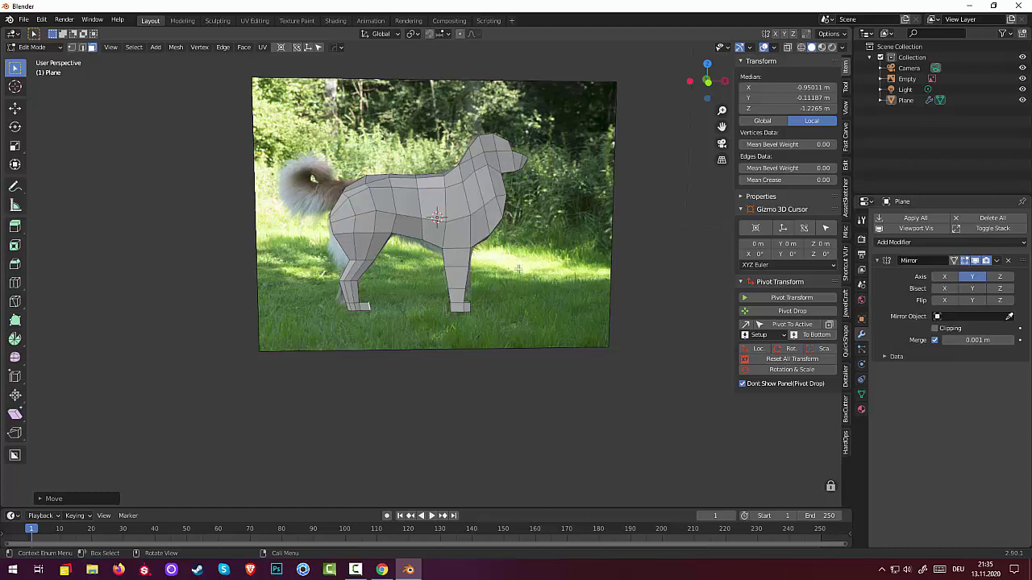
# Select a hind-leg edge loop, move it and scale it up about 1.32, then deselect all
pyautogui.click(355, 261)
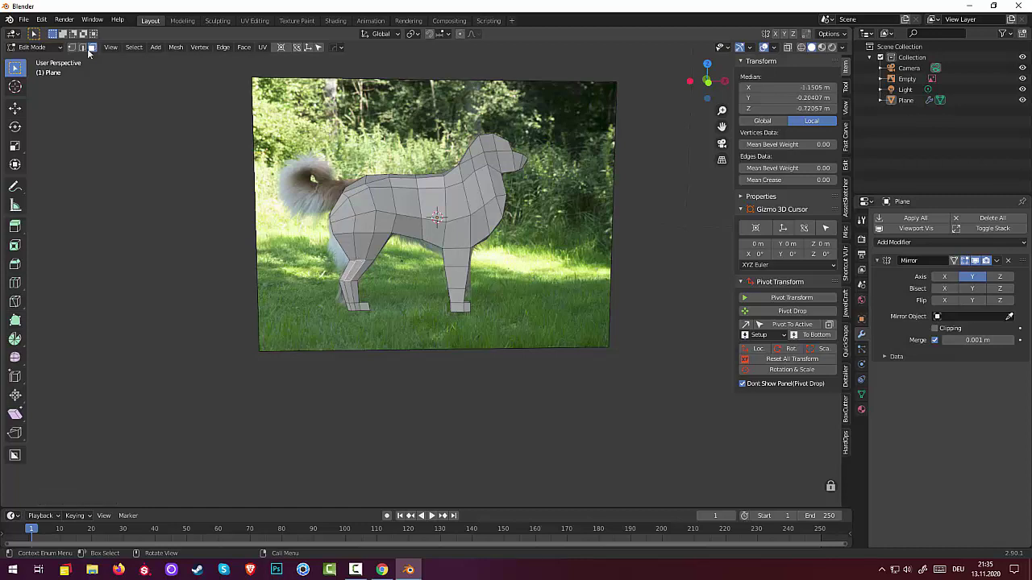
pyautogui.press('2')
pyautogui.click(372, 259)
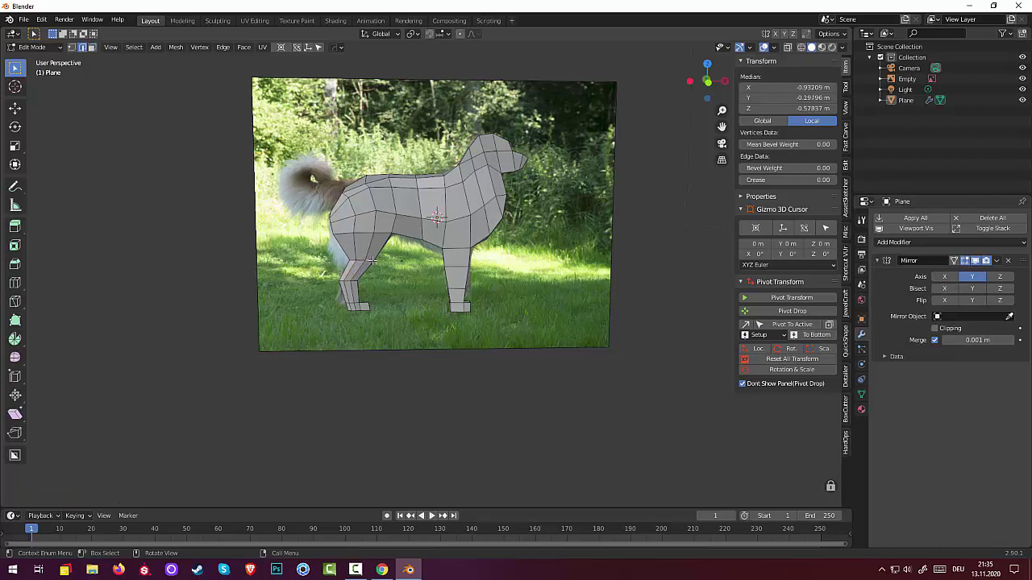
pyautogui.keyDown('alt'); pyautogui.click(360, 262); pyautogui.keyUp('alt')
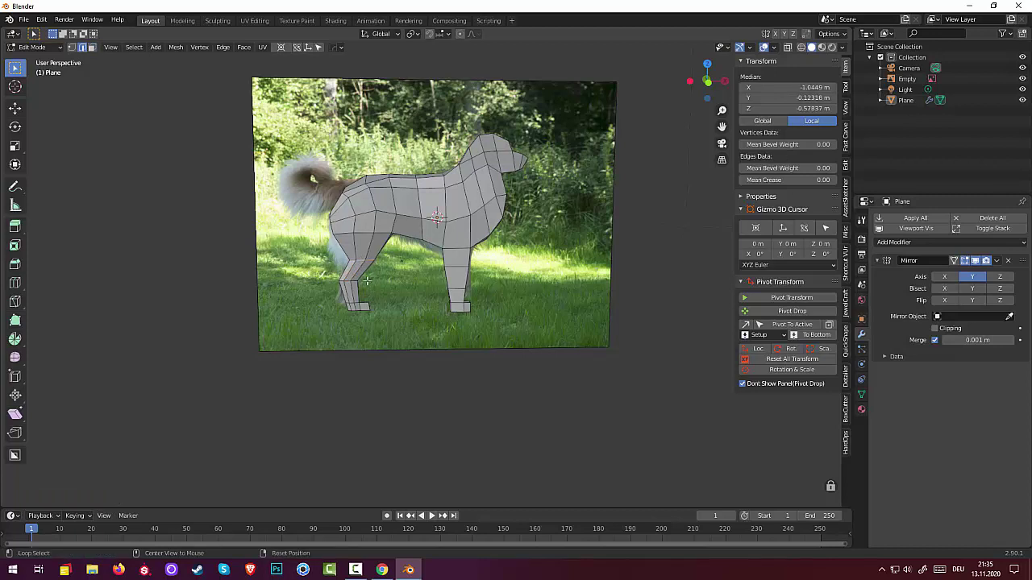
pyautogui.press('g')
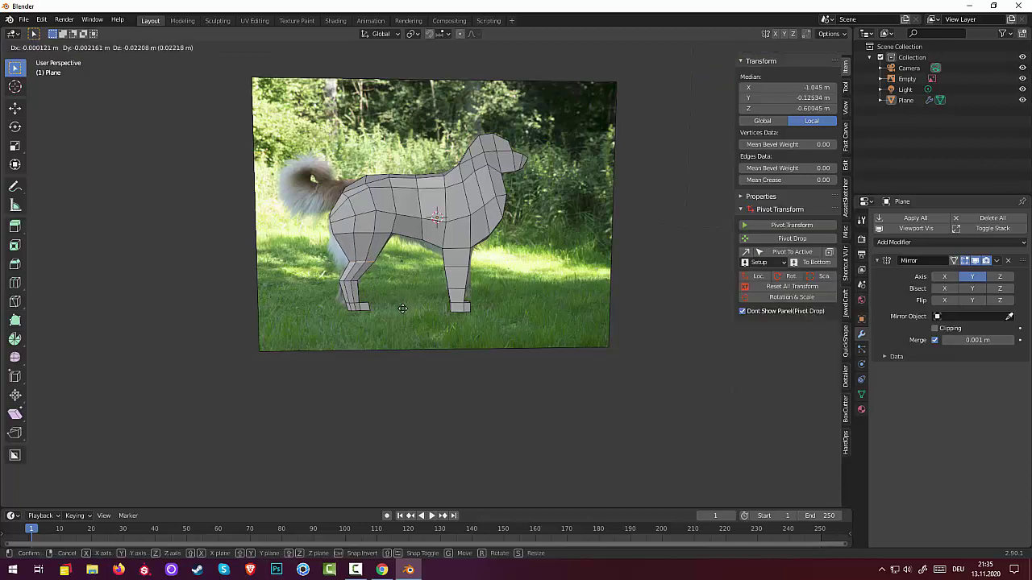
pyautogui.click(403, 309)
pyautogui.press('s')
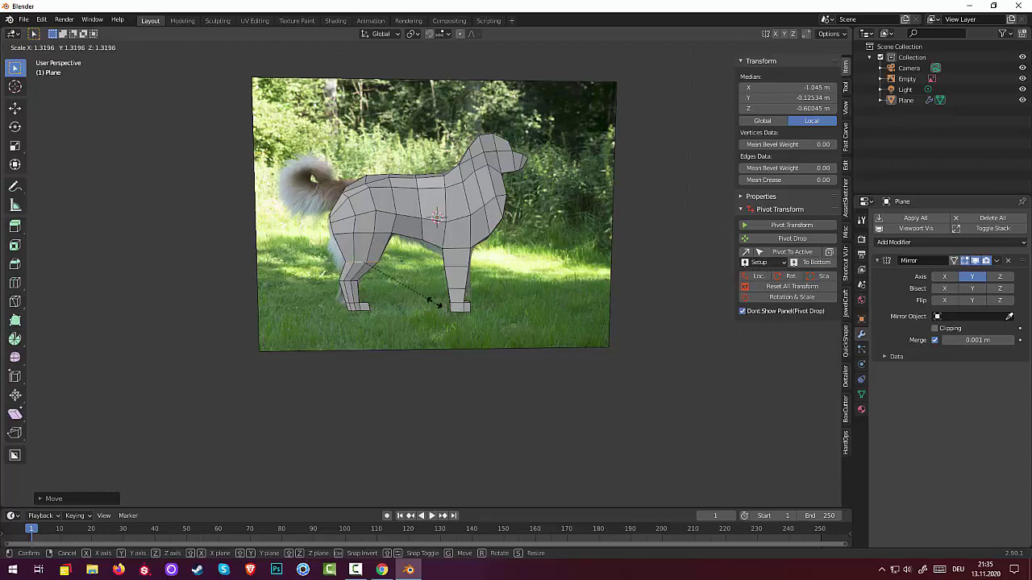
pyautogui.click(434, 303)
pyautogui.hotkey('alt', 'a')
pyautogui.moveTo(560, 299)
pyautogui.mouseDown(button='middle')
pyautogui.moveTo(498, 349)
pyautogui.moveTo(312, 303)
pyautogui.moveTo(483, 310)
pyautogui.moveTo(484, 301)
pyautogui.moveTo(452, 317)
pyautogui.moveTo(491, 325)
pyautogui.moveTo(480, 321)
pyautogui.mouseUp(button='middle')
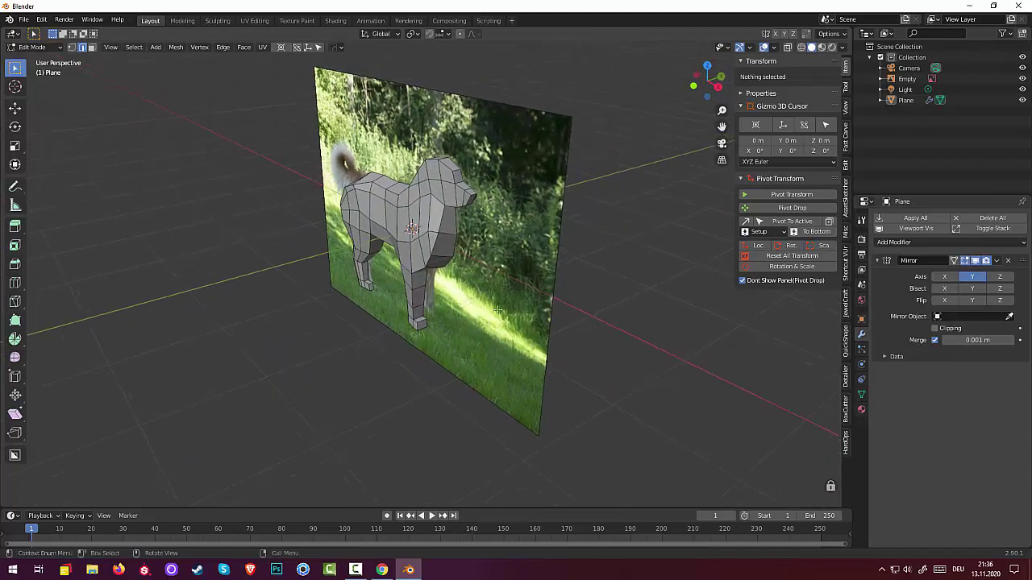
pyautogui.click(1022, 79)
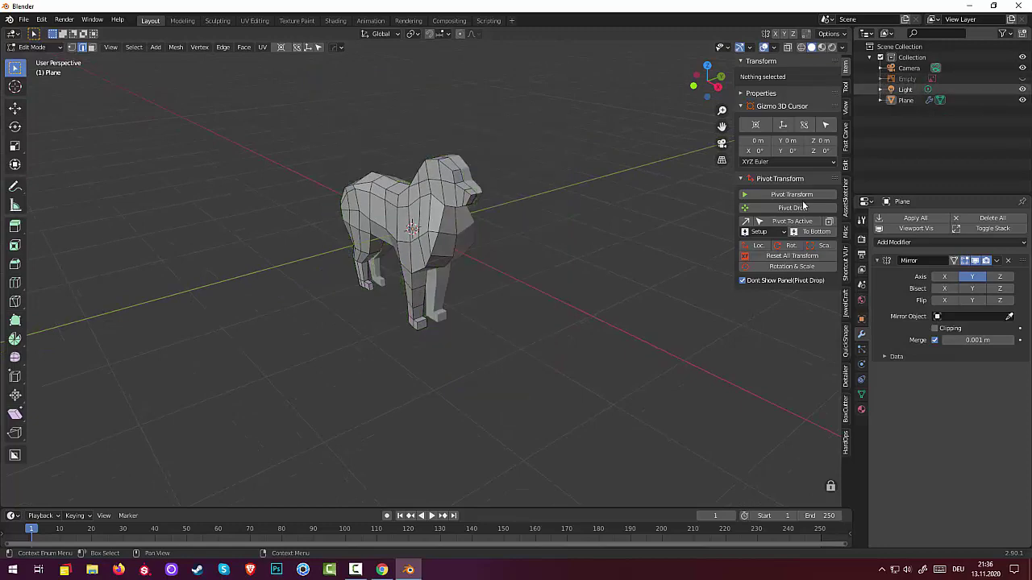
pyautogui.moveTo(562, 295)
pyautogui.mouseDown(button='middle')
pyautogui.moveTo(661, 297)
pyautogui.moveTo(719, 319)
pyautogui.moveTo(795, 312)
pyautogui.moveTo(839, 371)
pyautogui.moveTo(75, 286)
pyautogui.moveTo(778, 341)
pyautogui.moveTo(689, 311)
pyautogui.moveTo(690, 289)
pyautogui.moveTo(707, 283)
pyautogui.moveTo(690, 299)
pyautogui.moveTo(598, 306)
pyautogui.moveTo(509, 281)
pyautogui.moveTo(395, 216)
pyautogui.moveTo(357, 240)
pyautogui.moveTo(483, 242)
pyautogui.moveTo(721, 213)
pyautogui.moveTo(707, 271)
pyautogui.moveTo(633, 341)
pyautogui.moveTo(454, 223)
pyautogui.moveTo(426, 233)
pyautogui.moveTo(339, 216)
pyautogui.moveTo(298, 245)
pyautogui.moveTo(359, 261)
pyautogui.moveTo(393, 248)
pyautogui.mouseUp(button='middle')
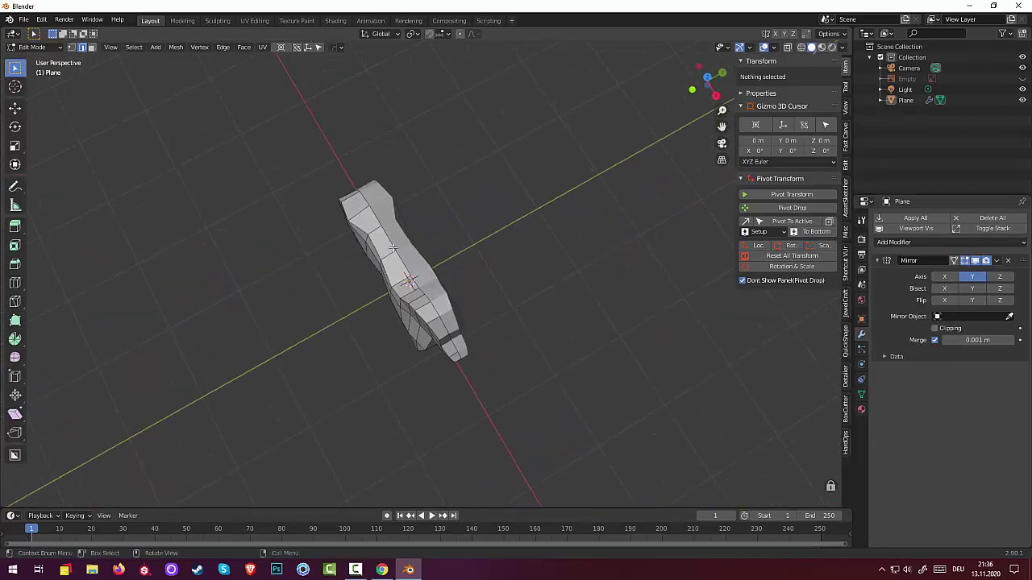
# In vertex mode, push the first body vertices on the dog's rear side outward along Y
pyautogui.moveTo(431, 276)
pyautogui.mouseDown(button='middle')
pyautogui.moveTo(535, 219)
pyautogui.moveTo(599, 226)
pyautogui.moveTo(499, 163)
pyautogui.mouseUp(button='middle')
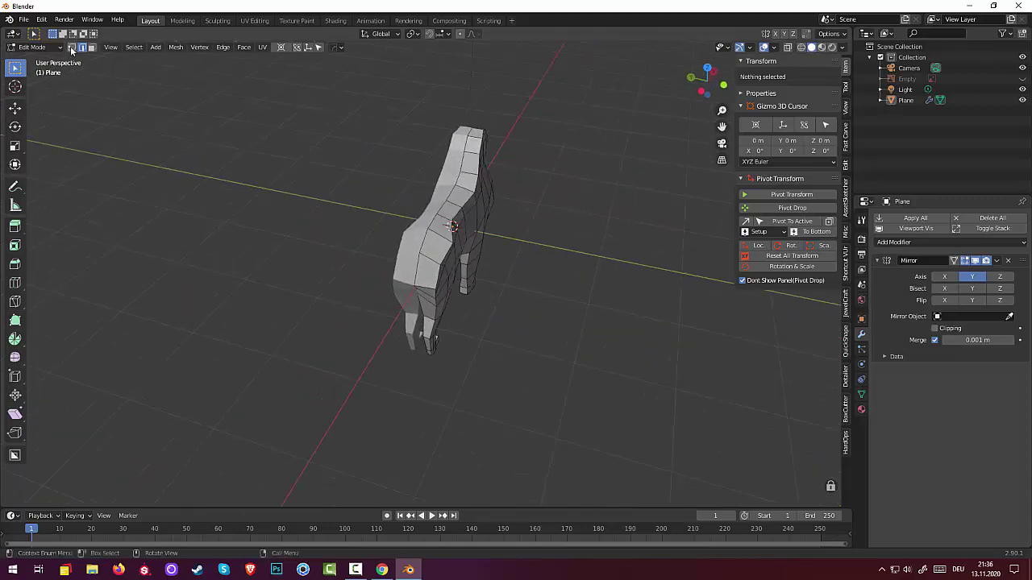
pyautogui.press('1')
pyautogui.click(481, 156)
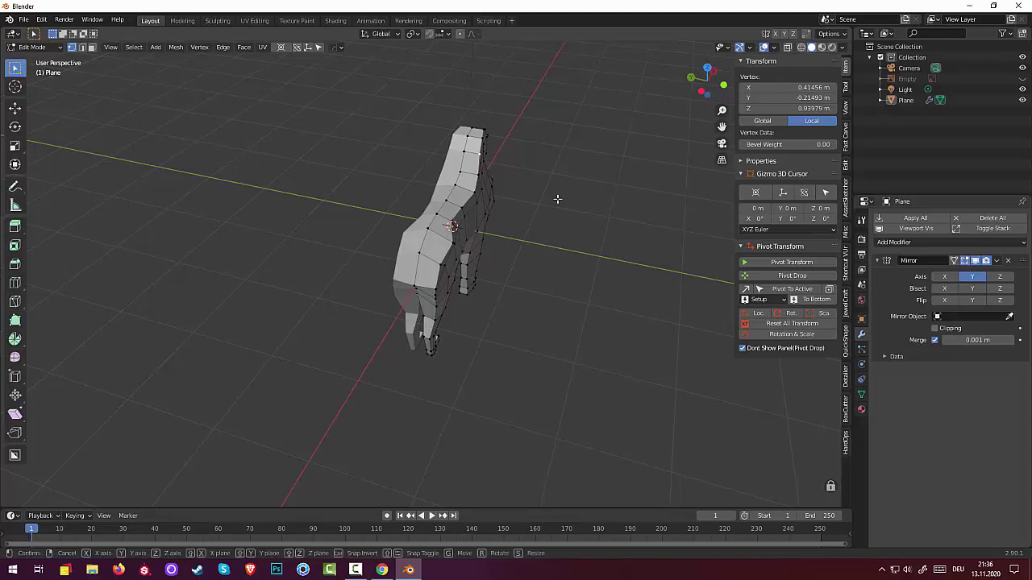
pyautogui.press('g')
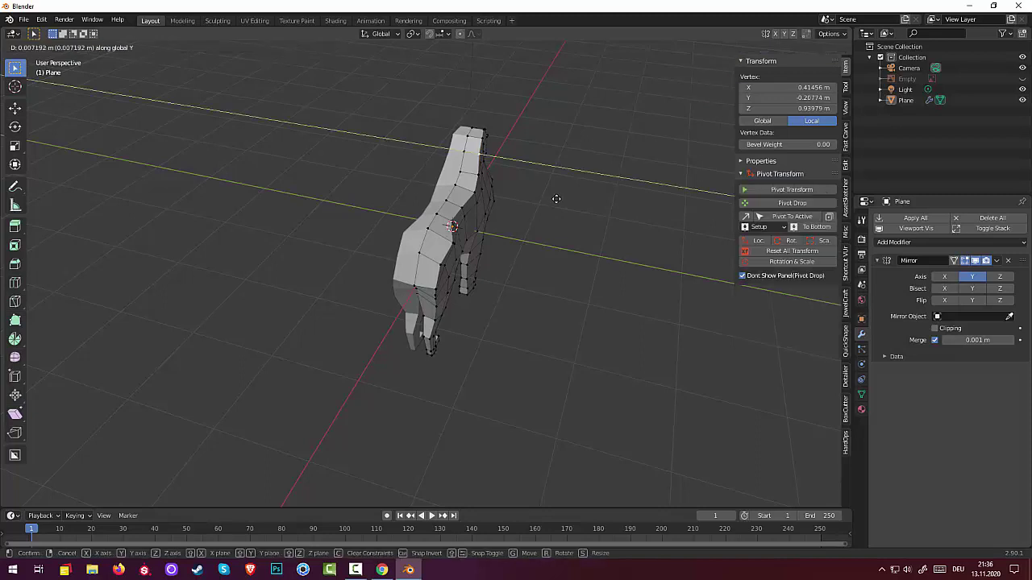
pyautogui.click(531, 200)
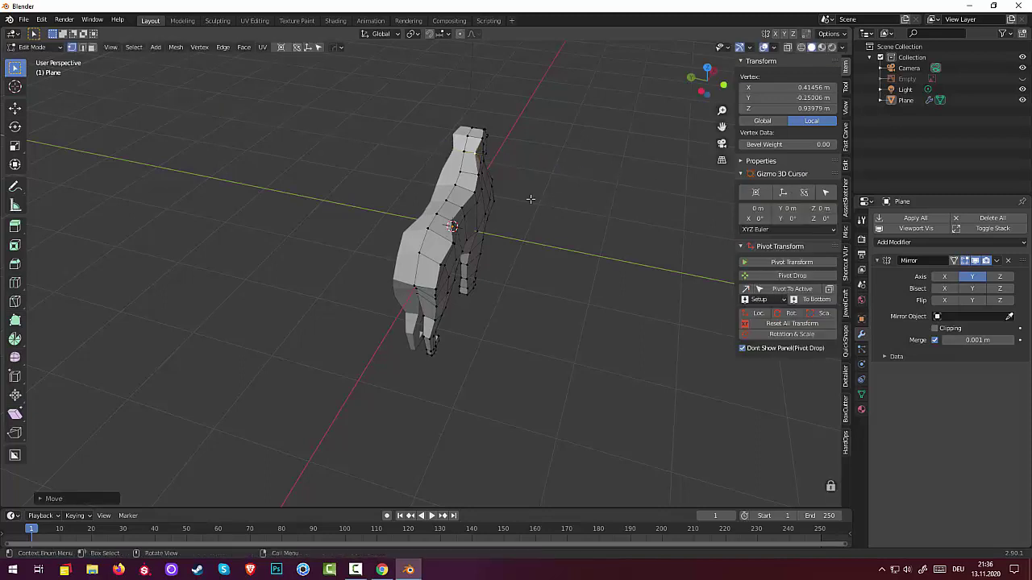
pyautogui.click(492, 183)
pyautogui.press('g')
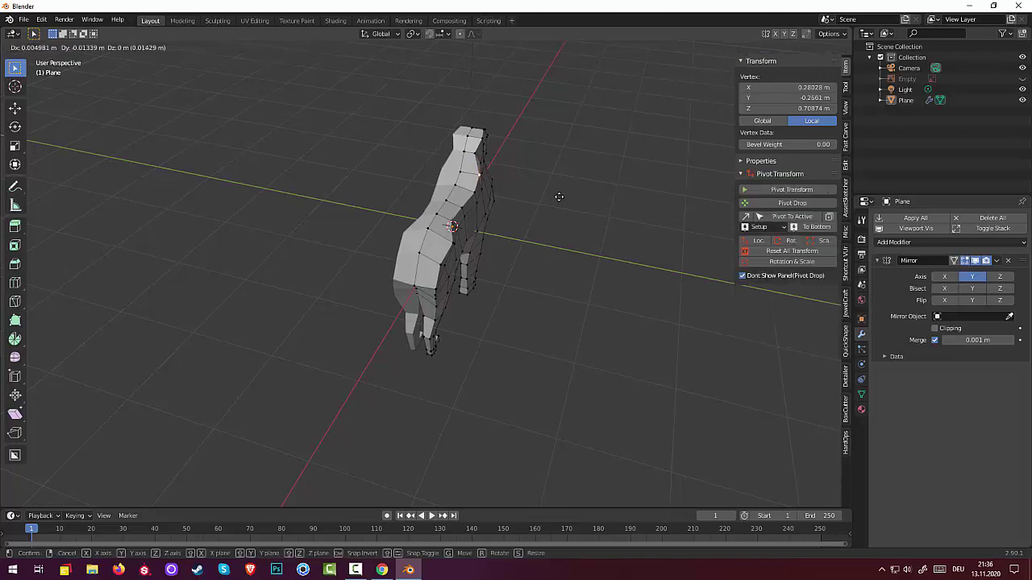
pyautogui.press('y')
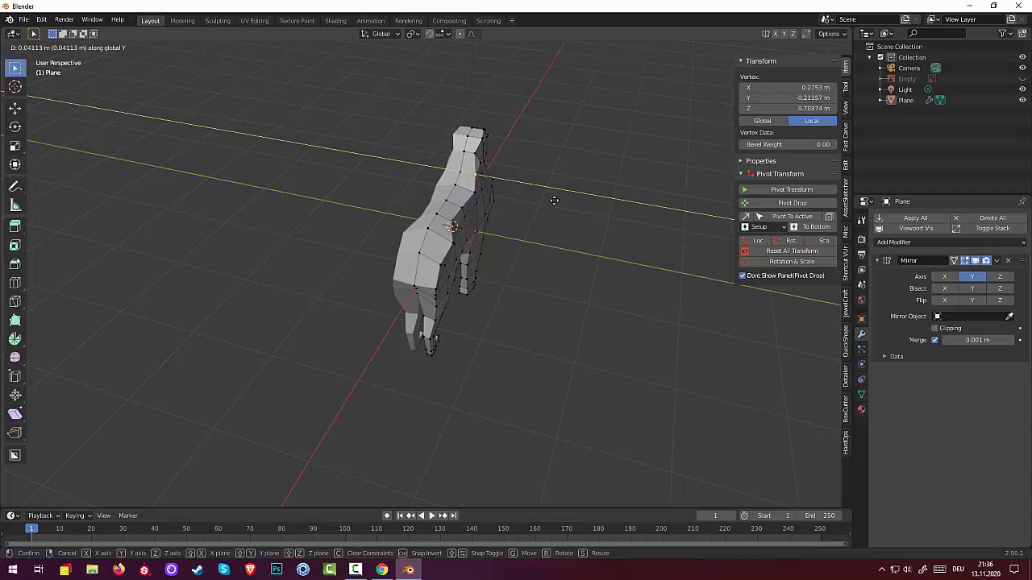
pyautogui.click(558, 206)
pyautogui.moveTo(561, 221); pyautogui.dragTo(521, 209, button='middle')
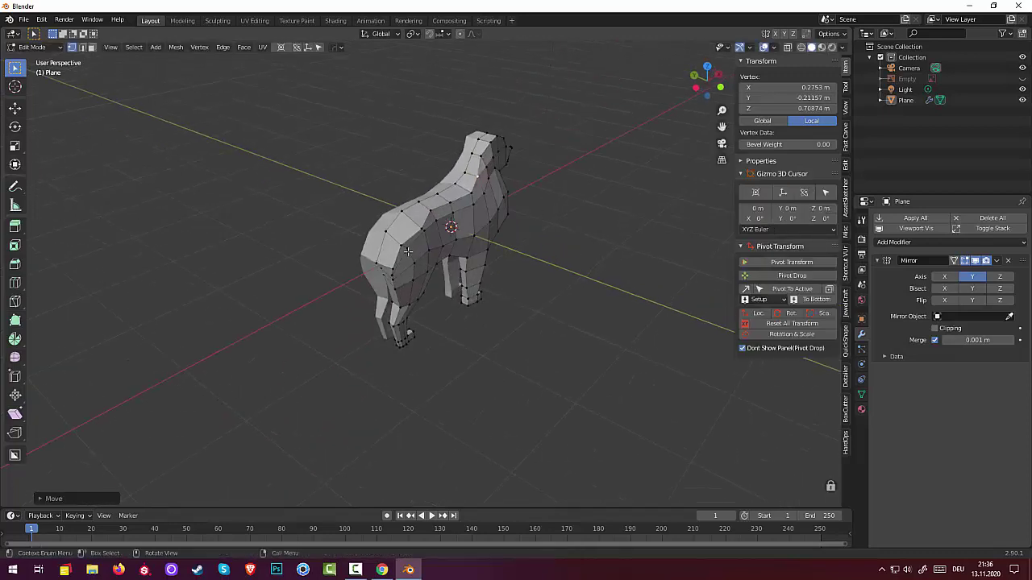
pyautogui.moveTo(413, 252)
pyautogui.mouseDown(button='middle')
pyautogui.moveTo(548, 292)
pyautogui.moveTo(543, 315)
pyautogui.mouseUp(button='middle')
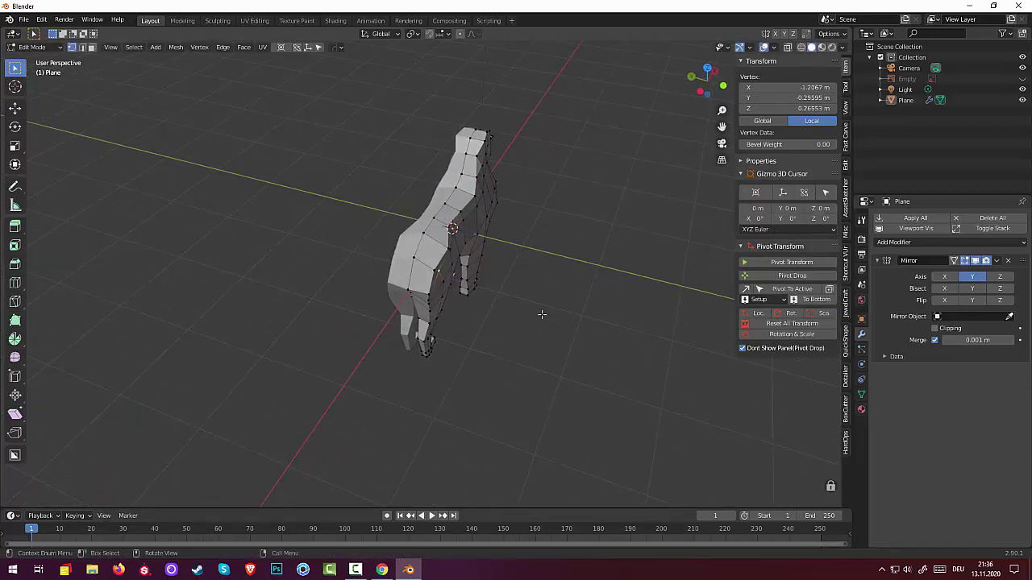
pyautogui.press('g')
pyautogui.press('y')
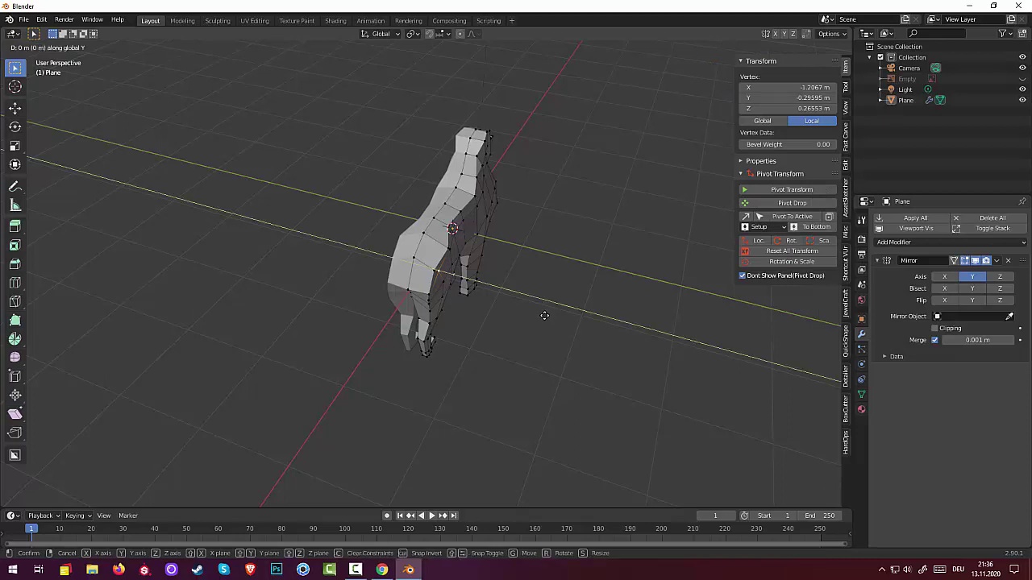
pyautogui.click(548, 317)
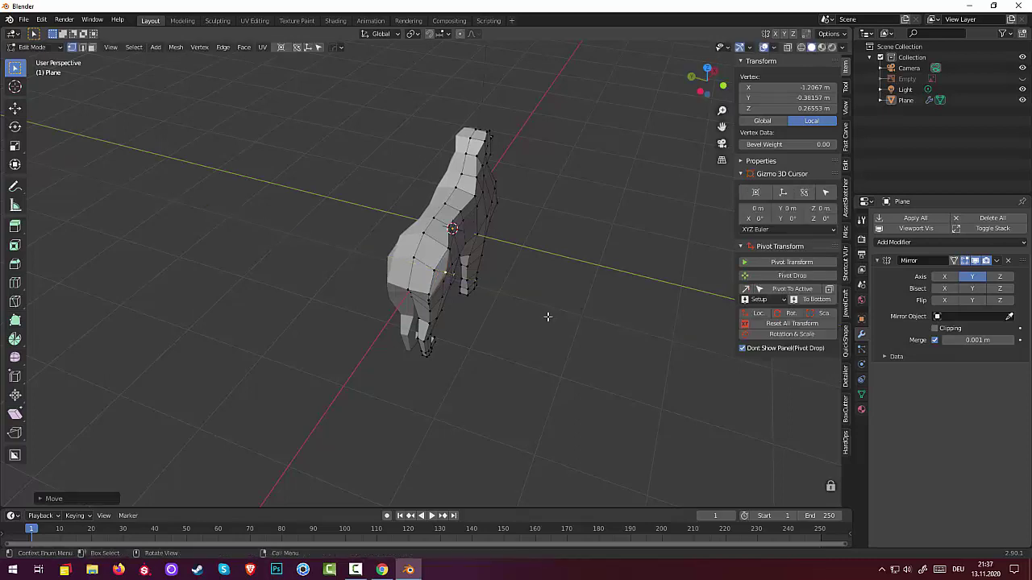
# Push three more body vertices outward along Y, working from a near-front view
pyautogui.click(486, 260)
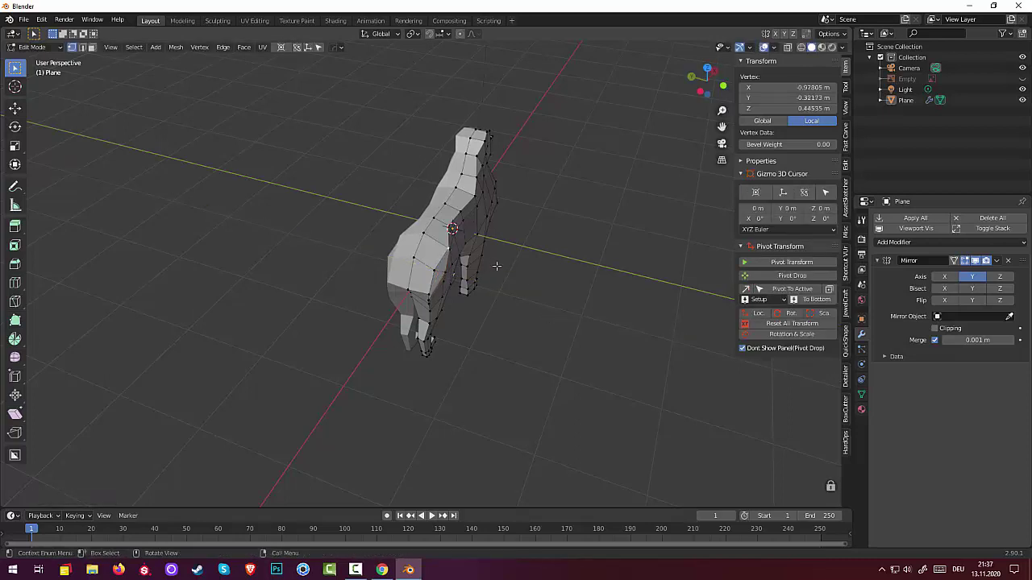
pyautogui.press('g')
pyautogui.press('y')
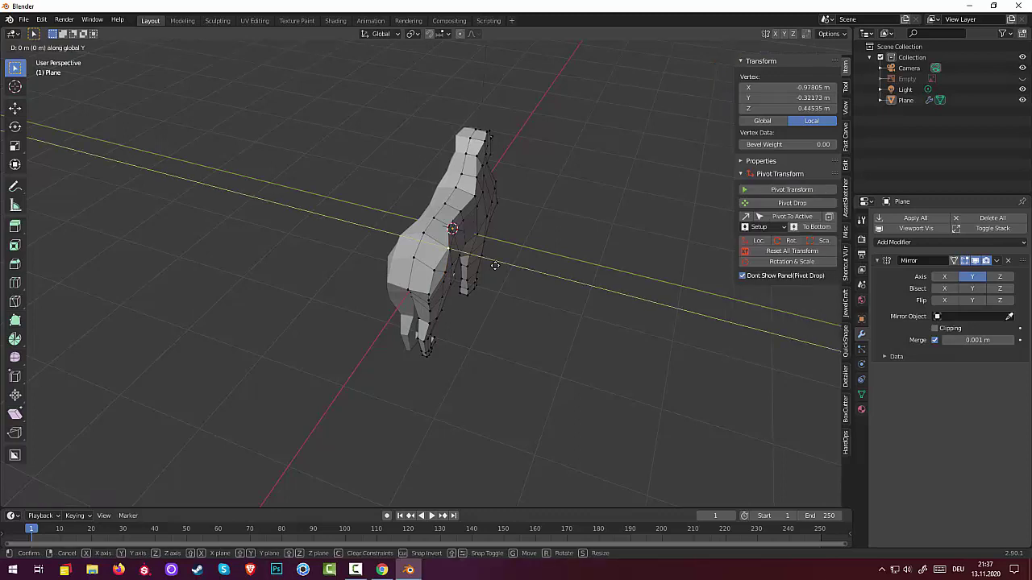
pyautogui.click(495, 265)
pyautogui.moveTo(494, 265)
pyautogui.mouseDown(button='middle')
pyautogui.moveTo(502, 216)
pyautogui.moveTo(360, 256)
pyautogui.moveTo(341, 225)
pyautogui.moveTo(314, 239)
pyautogui.mouseUp(button='middle')
pyautogui.click(341, 221)
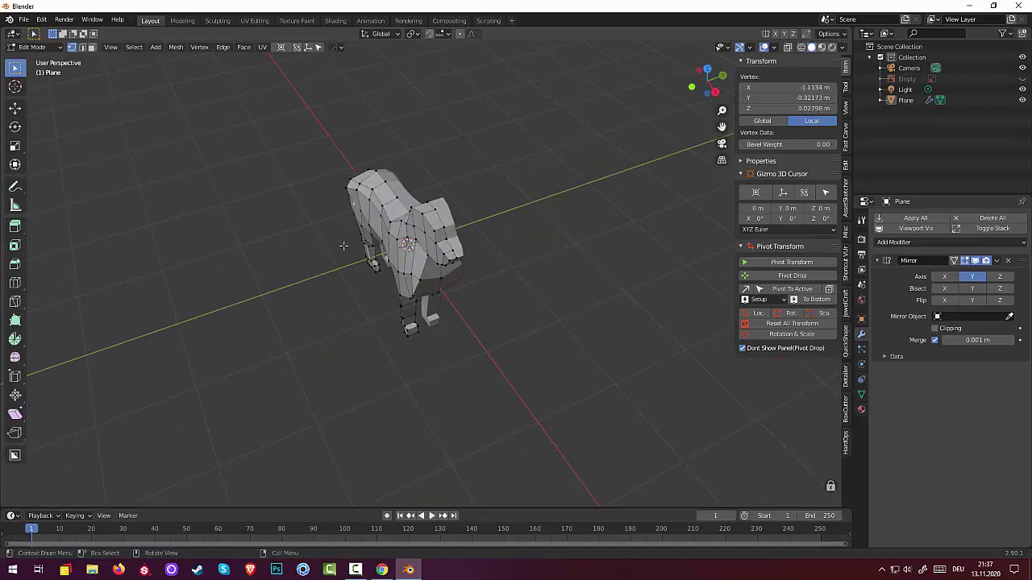
pyautogui.press('g')
pyautogui.press('y')
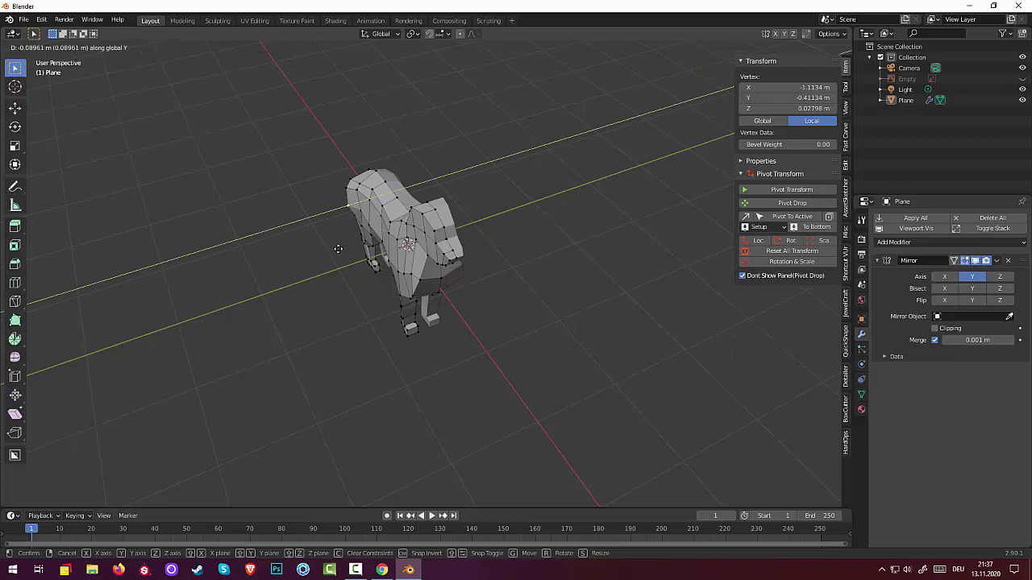
pyautogui.click(338, 248)
pyautogui.click(357, 226)
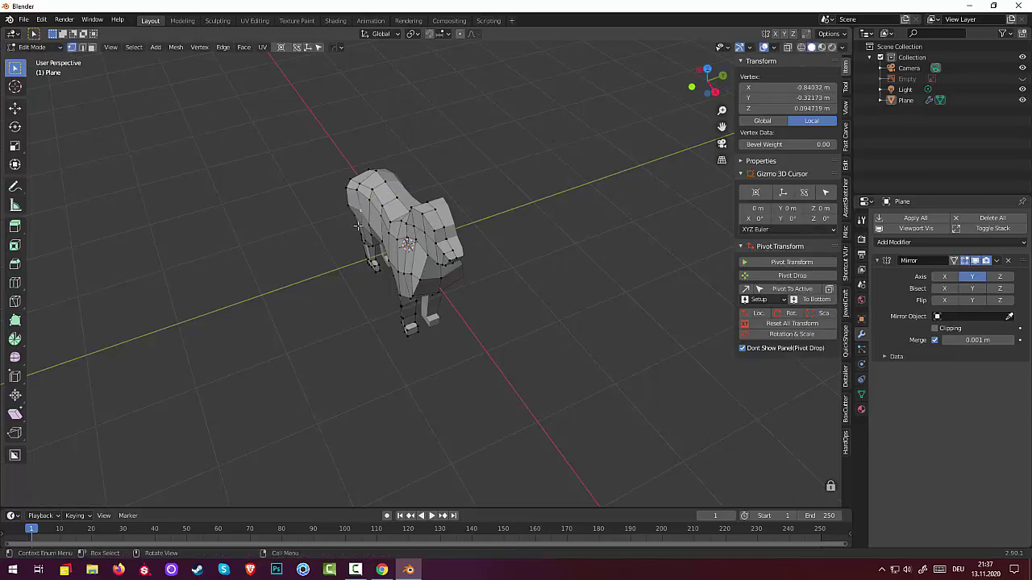
pyautogui.press('g')
pyautogui.press('y')
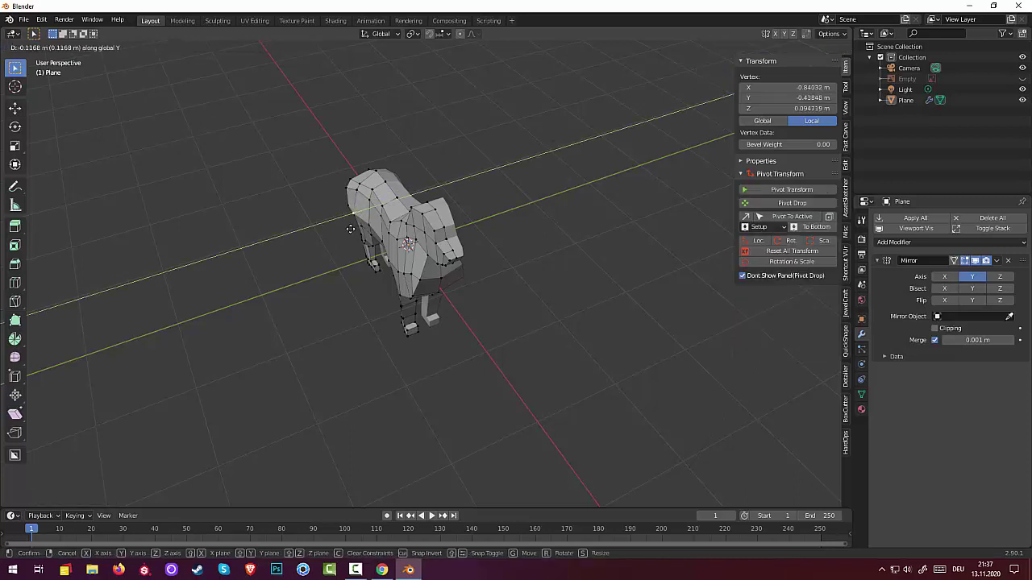
pyautogui.click(351, 229)
pyautogui.moveTo(532, 258)
pyautogui.mouseDown(button='middle')
pyautogui.moveTo(564, 231)
pyautogui.moveTo(588, 156)
pyautogui.moveTo(534, 110)
pyautogui.moveTo(460, 129)
pyautogui.moveTo(391, 301)
pyautogui.moveTo(428, 327)
pyautogui.moveTo(422, 282)
pyautogui.moveTo(547, 190)
pyautogui.mouseUp(button='middle')
# Select the chest edge loop and push it outward along Y
pyautogui.click(494, 212)
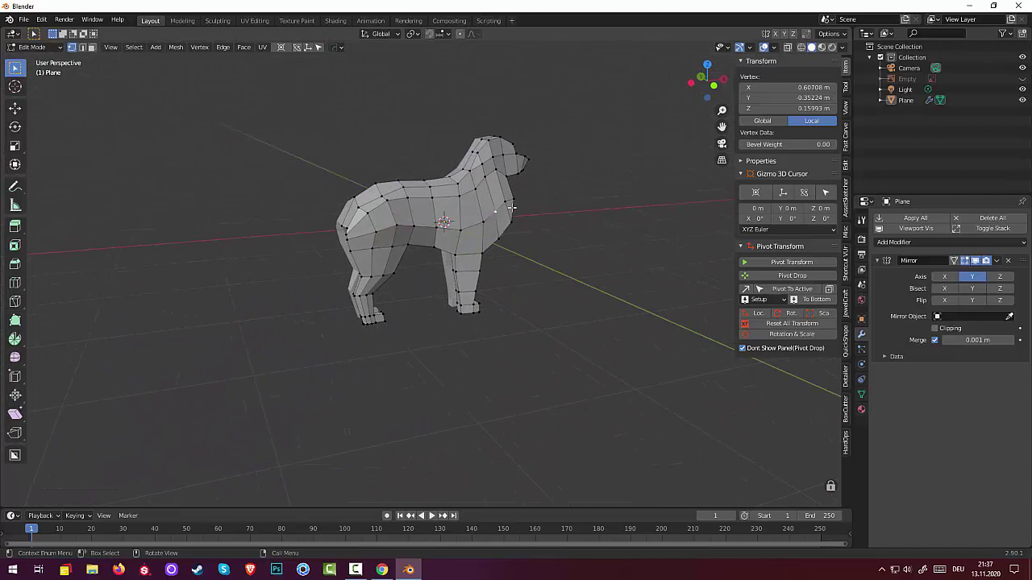
pyautogui.keyDown('alt'); pyautogui.click(500, 214); pyautogui.keyUp('alt')
pyautogui.moveTo(487, 223); pyautogui.dragTo(562, 295, button='middle')
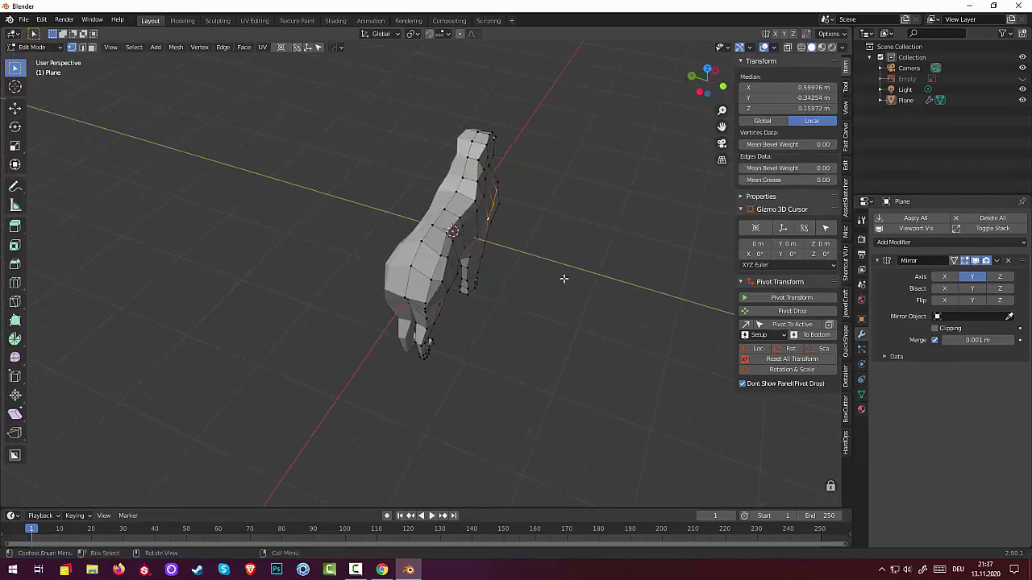
pyautogui.press('g')
pyautogui.press('y')
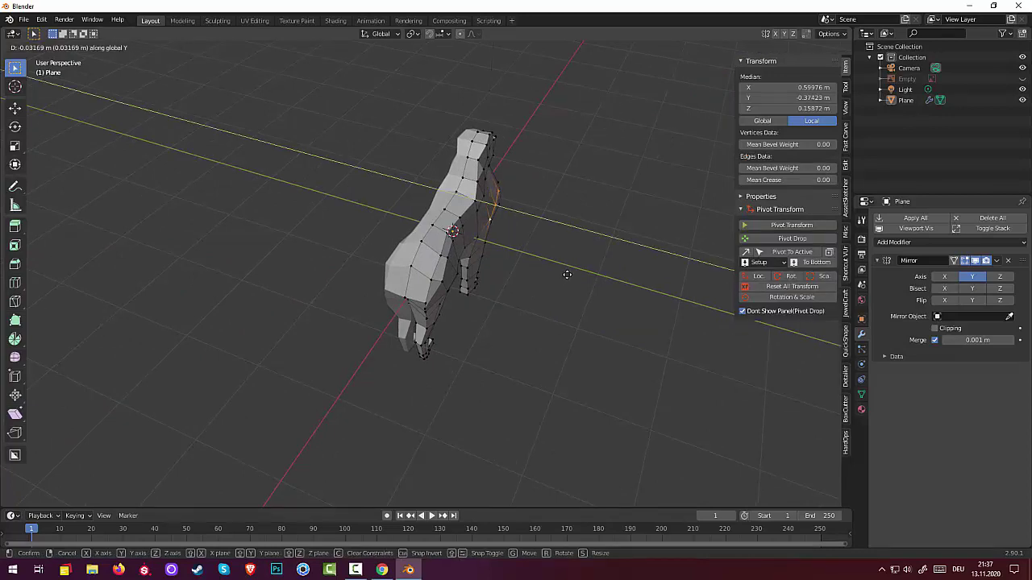
pyautogui.click(564, 271)
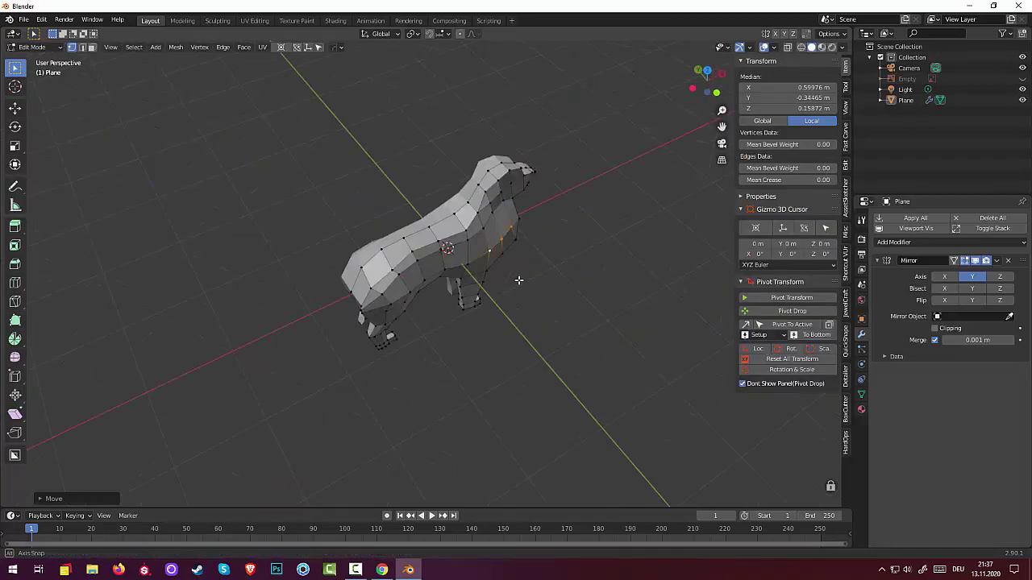
pyautogui.moveTo(561, 270)
pyautogui.mouseDown(button='middle')
pyautogui.moveTo(410, 295)
pyautogui.moveTo(361, 315)
pyautogui.moveTo(370, 304)
pyautogui.mouseUp(button='middle')
# Push three flank vertices outward sideways along Y
pyautogui.click(375, 307)
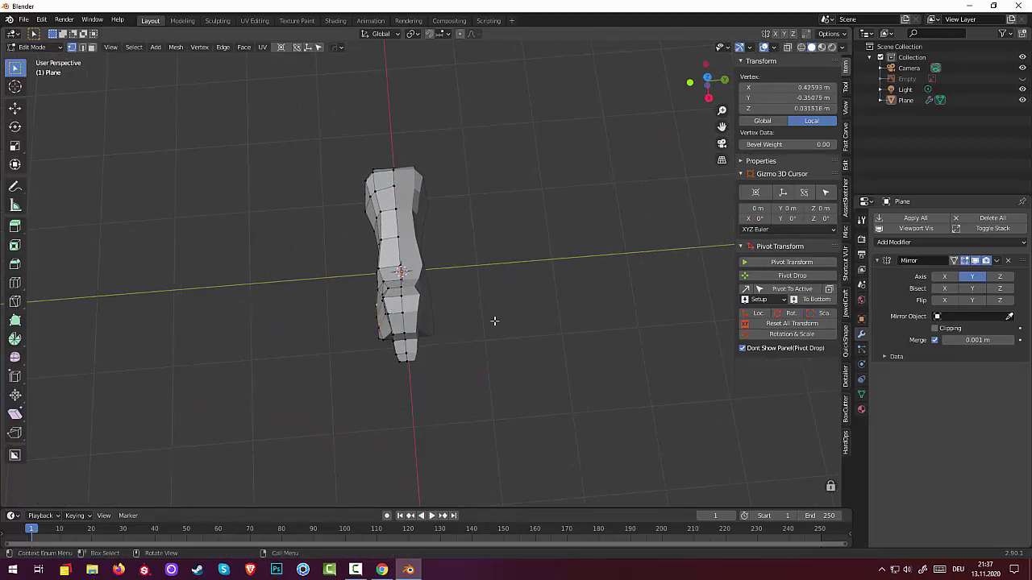
pyautogui.press('g')
pyautogui.press('y')
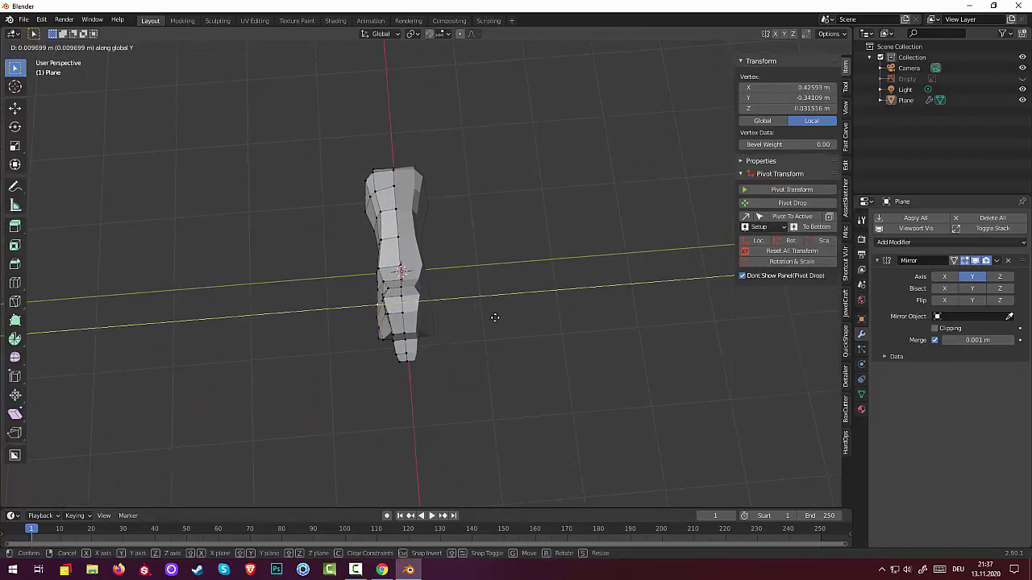
pyautogui.click(490, 316)
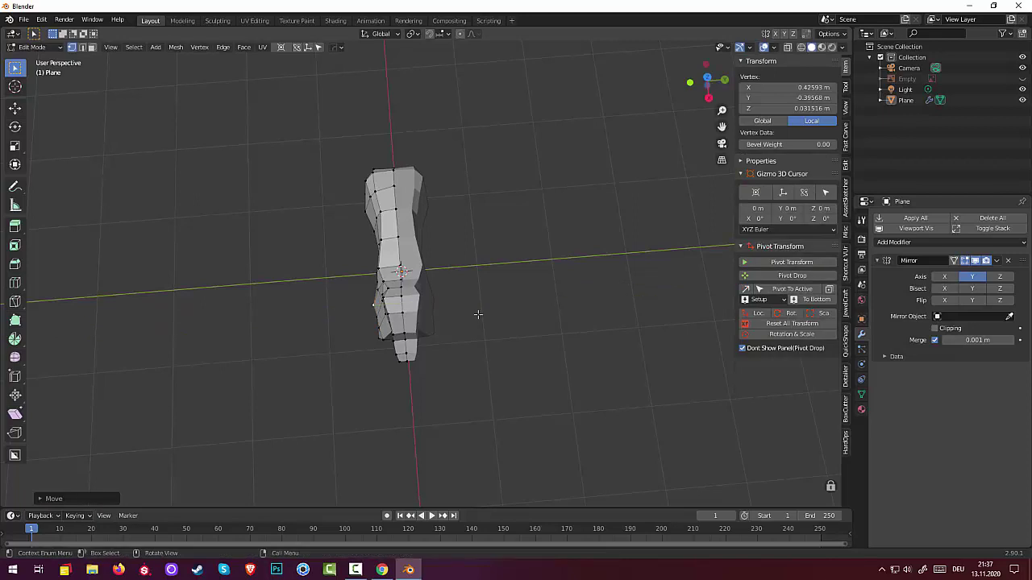
pyautogui.click(375, 316)
pyautogui.press('g')
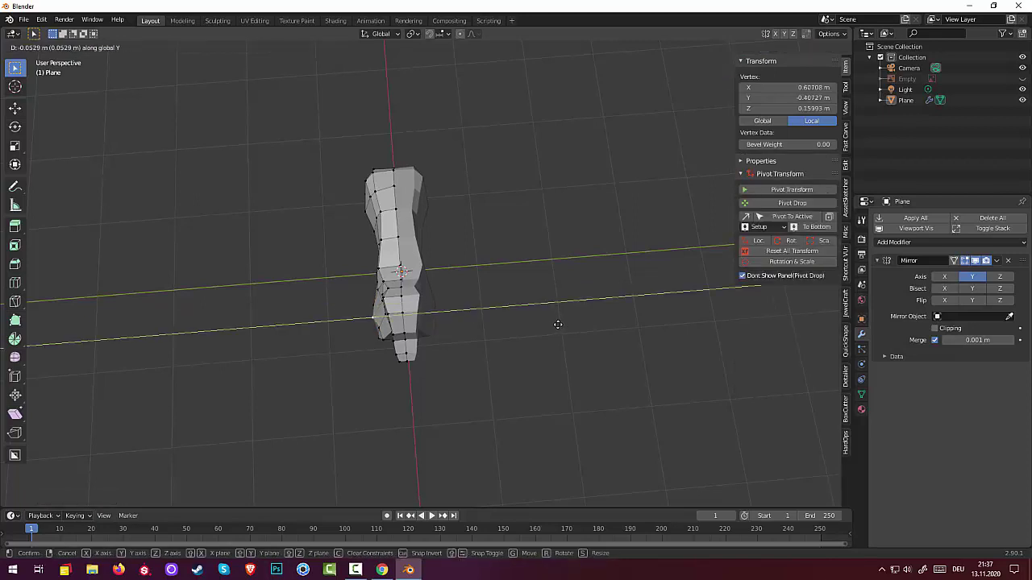
pyautogui.click(556, 324)
pyautogui.click(377, 328)
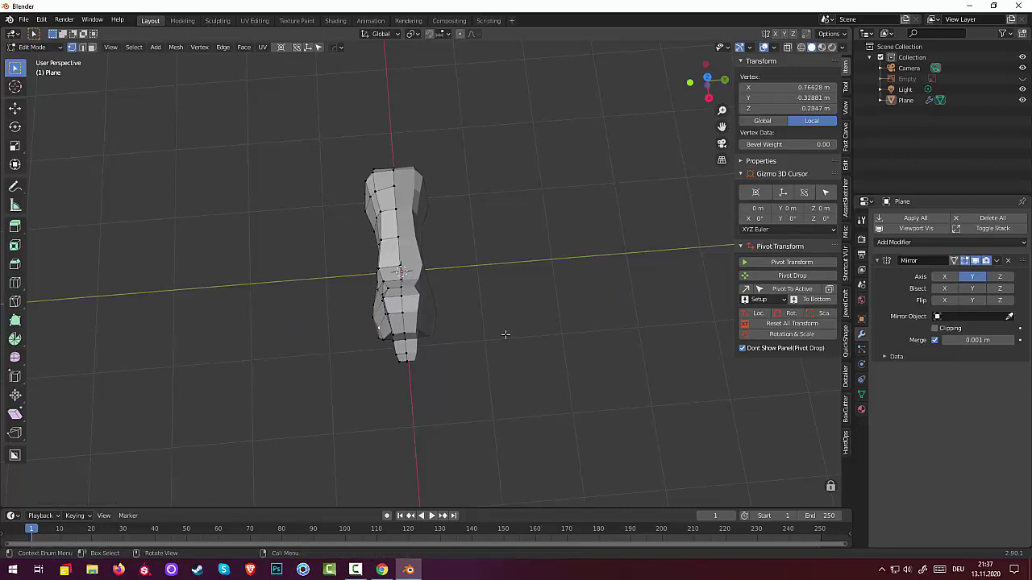
pyautogui.press('g')
pyautogui.press('y')
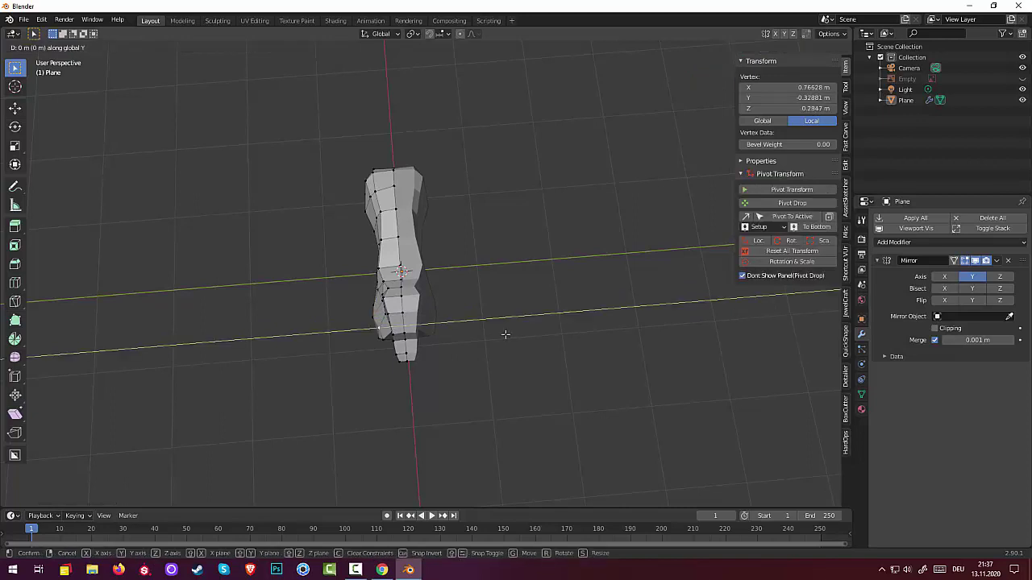
pyautogui.click(501, 337)
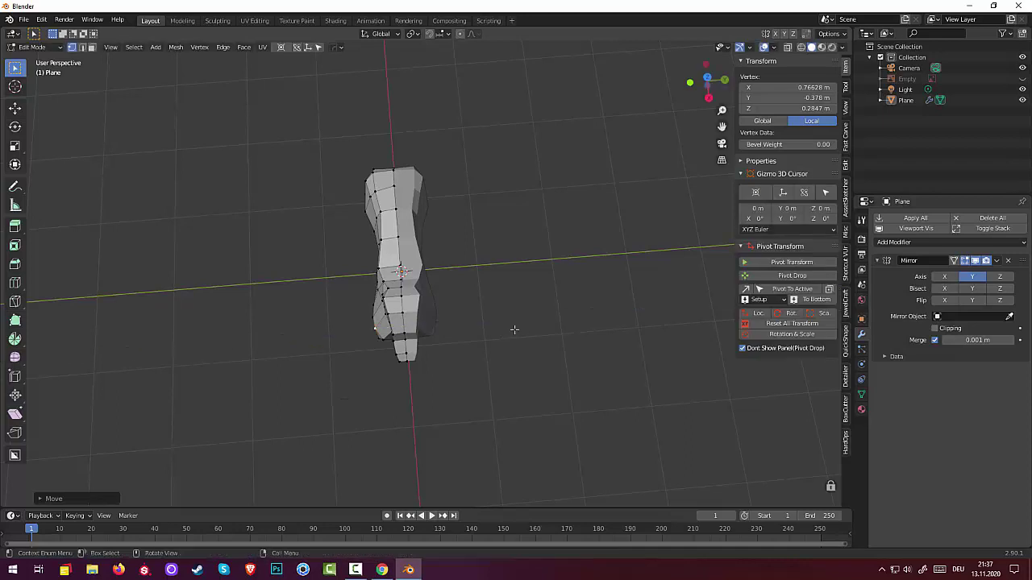
pyautogui.moveTo(511, 329)
pyautogui.mouseDown(button='middle')
pyautogui.moveTo(511, 236)
pyautogui.moveTo(572, 240)
pyautogui.mouseUp(button='middle')
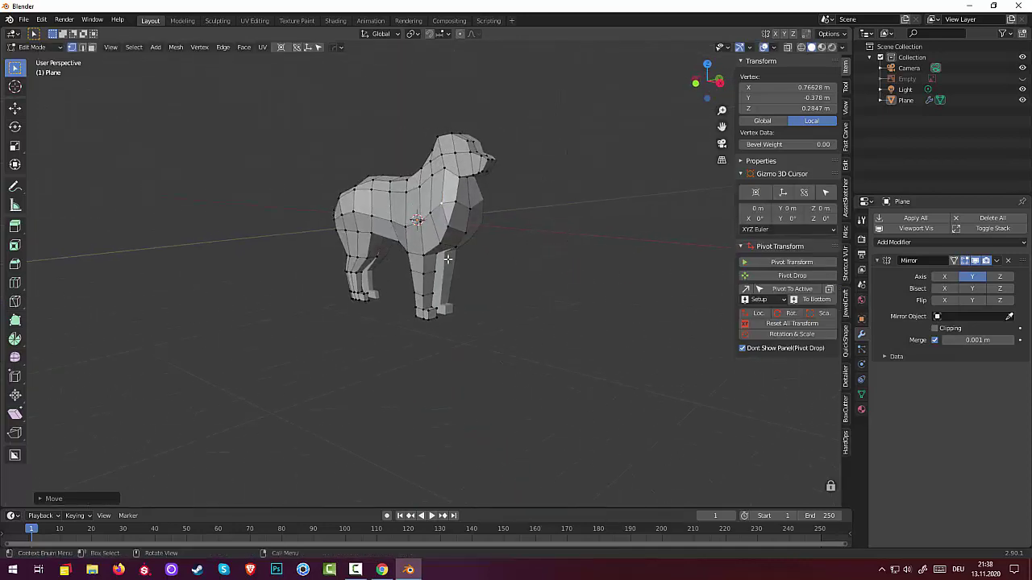
# Lower the chest underside vertices along Z
pyautogui.keyDown('shift'); pyautogui.click(421, 256); pyautogui.keyUp('shift')
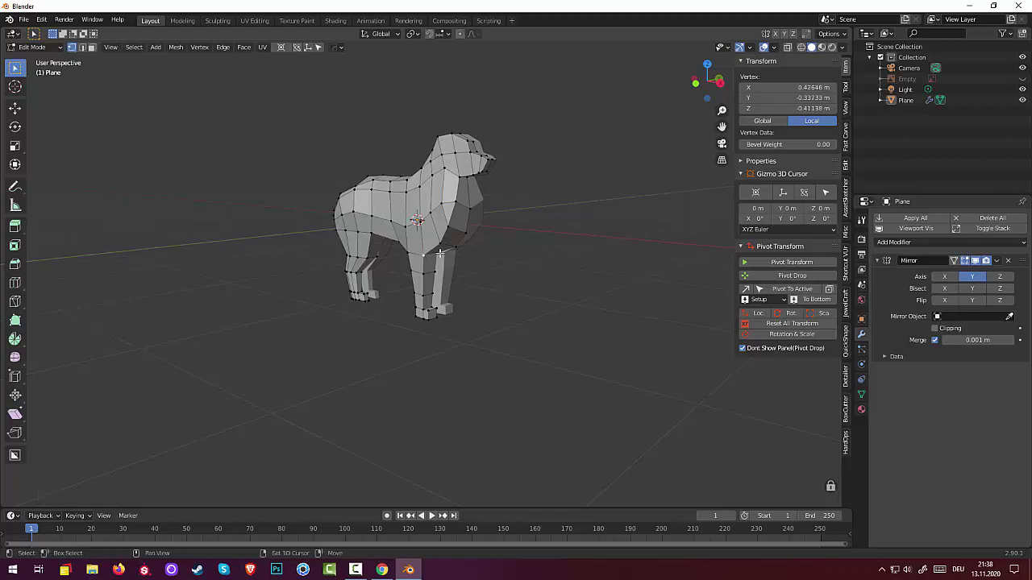
pyautogui.press('g')
pyautogui.press('z')
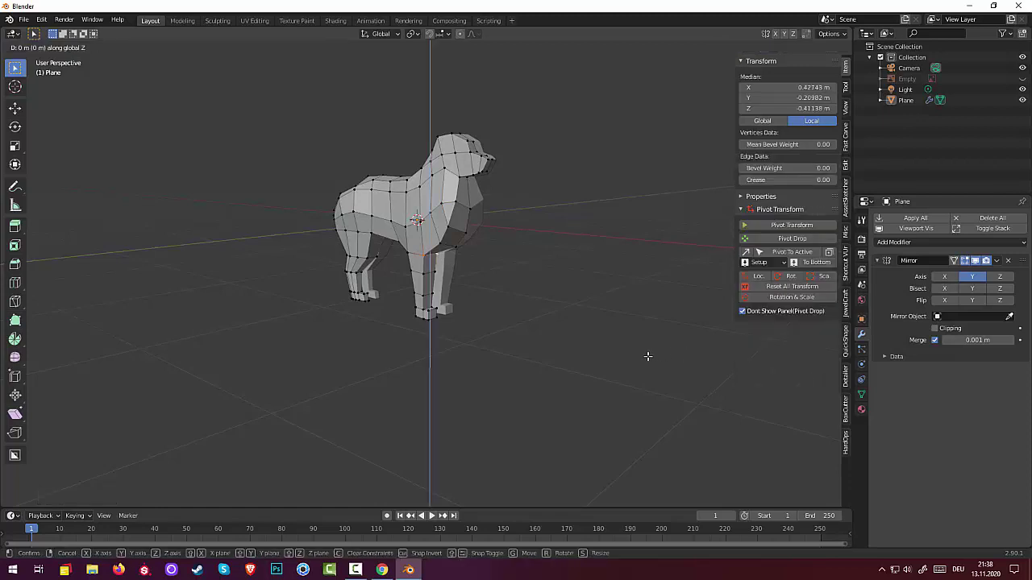
pyautogui.click(647, 361)
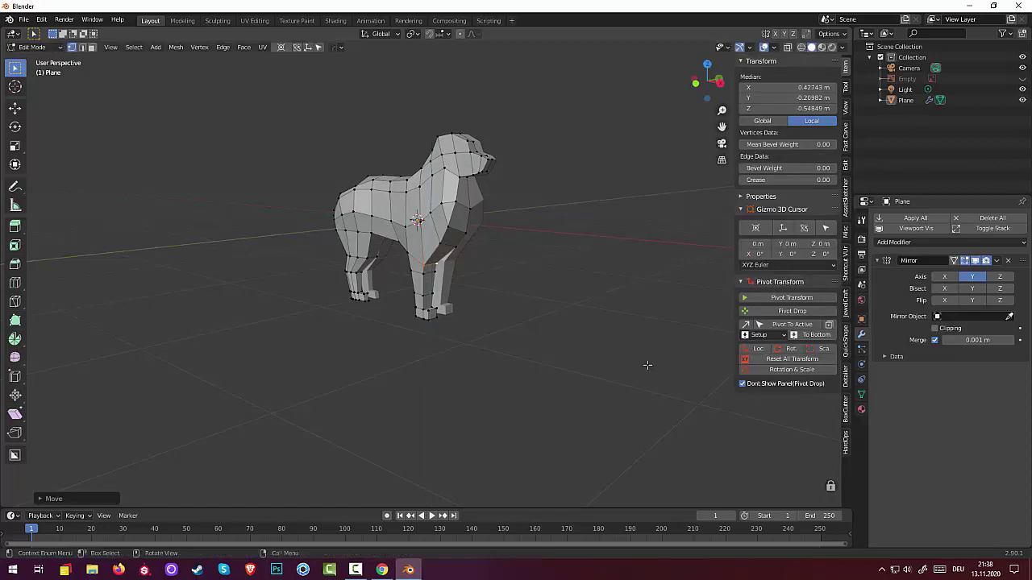
pyautogui.moveTo(648, 362)
pyautogui.mouseDown(button='middle')
pyautogui.moveTo(594, 341)
pyautogui.moveTo(586, 352)
pyautogui.moveTo(710, 347)
pyautogui.moveTo(662, 348)
pyautogui.mouseUp(button='middle')
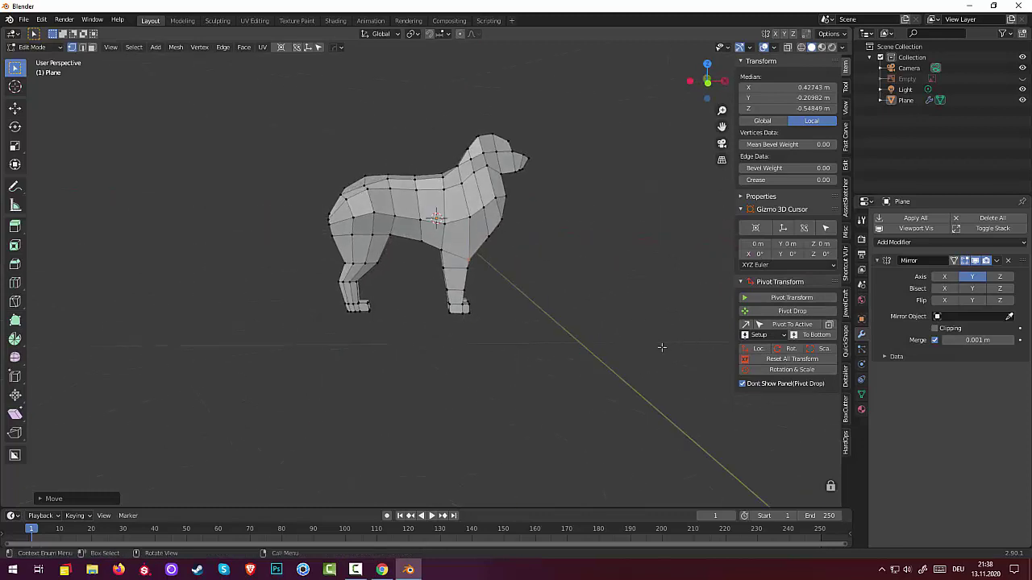
pyautogui.press('g')
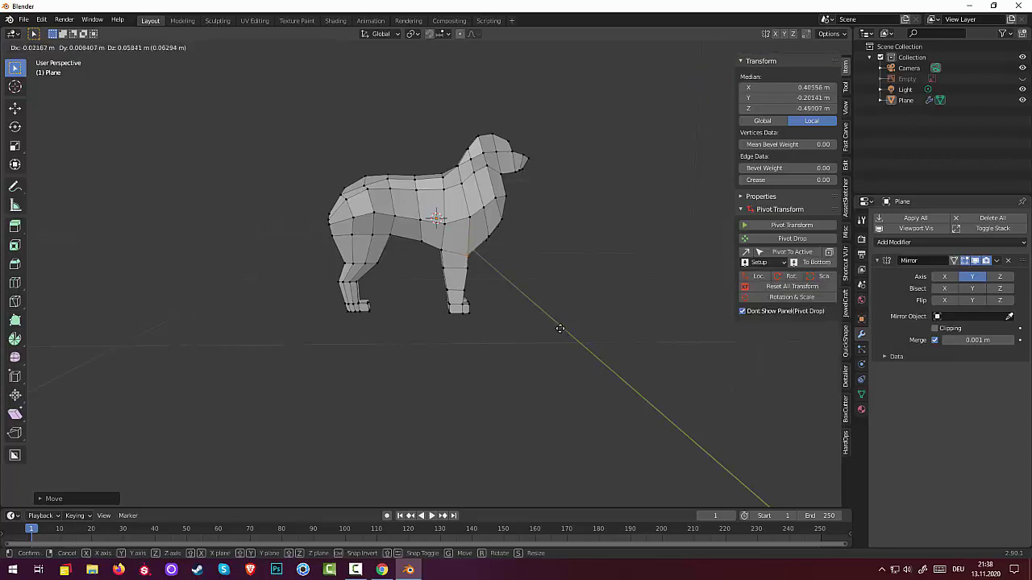
pyautogui.click(566, 327)
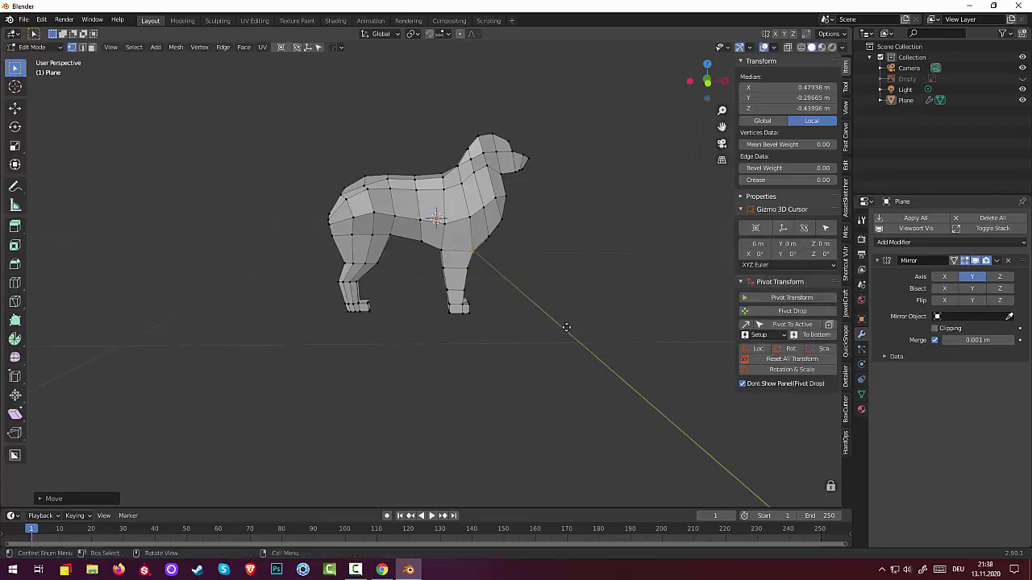
# Reposition three front chest vertices to fill out the front of the torso
pyautogui.click(491, 238)
pyautogui.moveTo(537, 287)
pyautogui.mouseDown(button='middle')
pyautogui.moveTo(470, 286)
pyautogui.moveTo(481, 278)
pyautogui.mouseUp(button='middle')
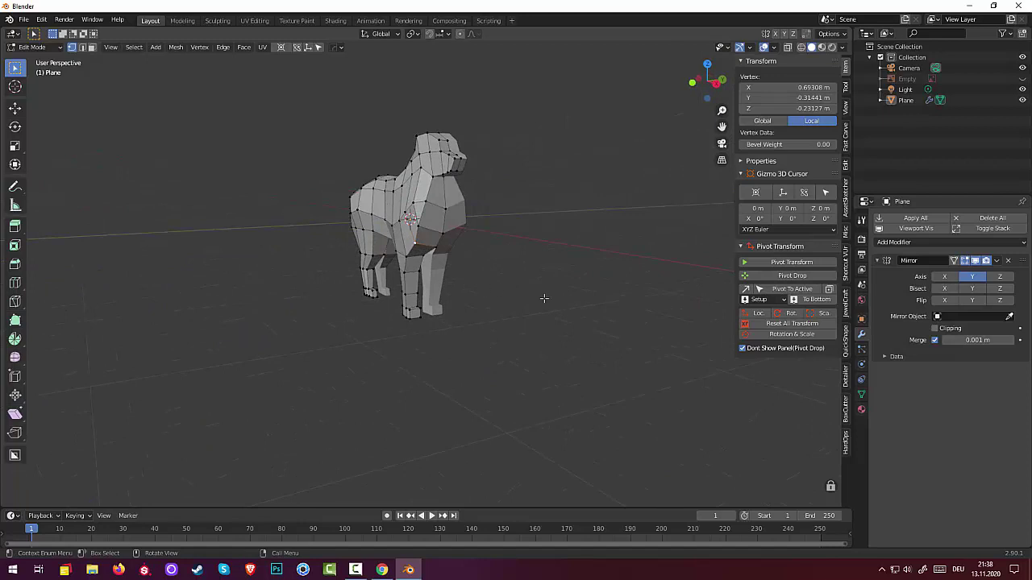
pyautogui.press('g')
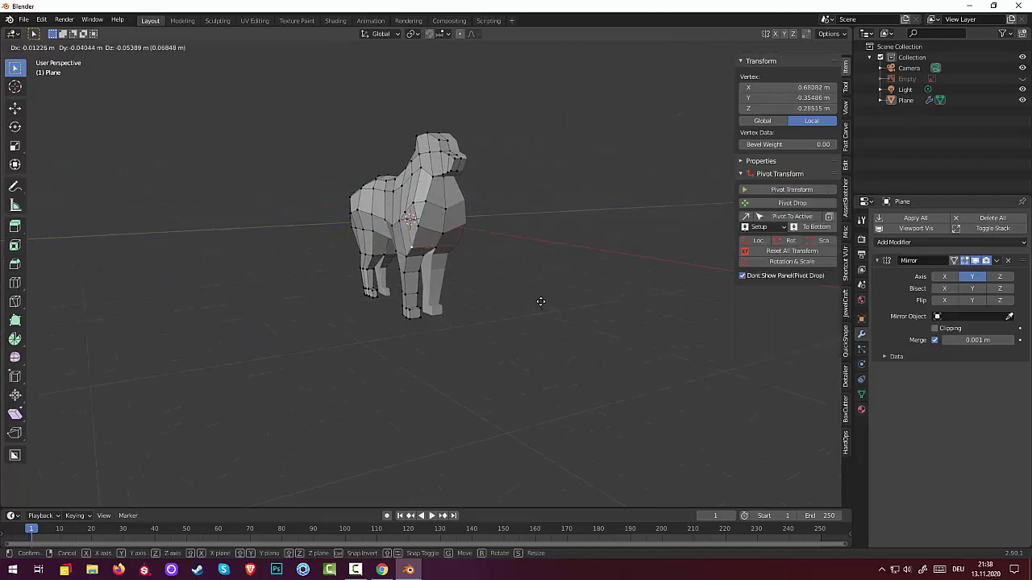
pyautogui.click(540, 301)
pyautogui.moveTo(539, 300); pyautogui.dragTo(511, 306, button='middle')
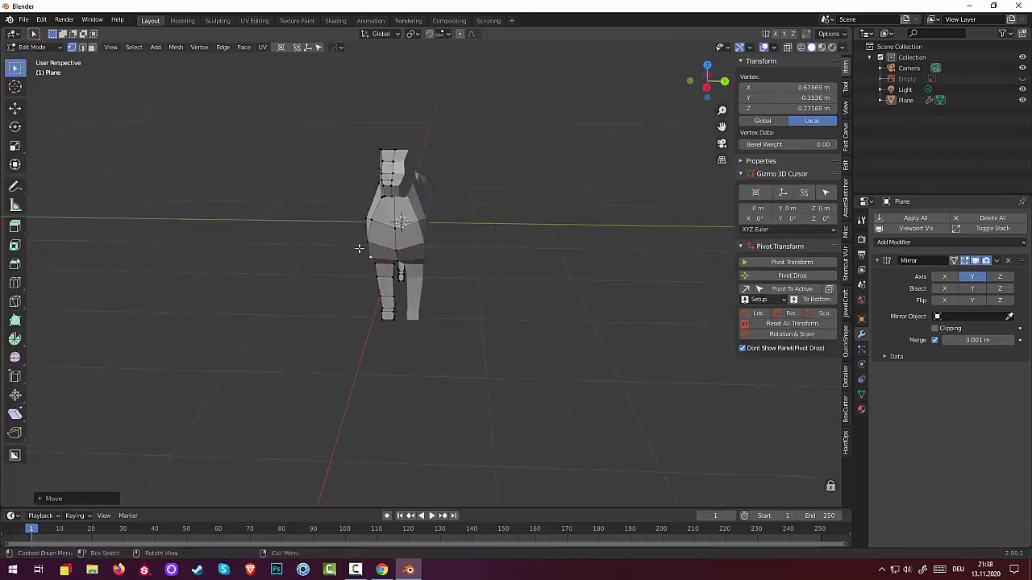
pyautogui.click(372, 220)
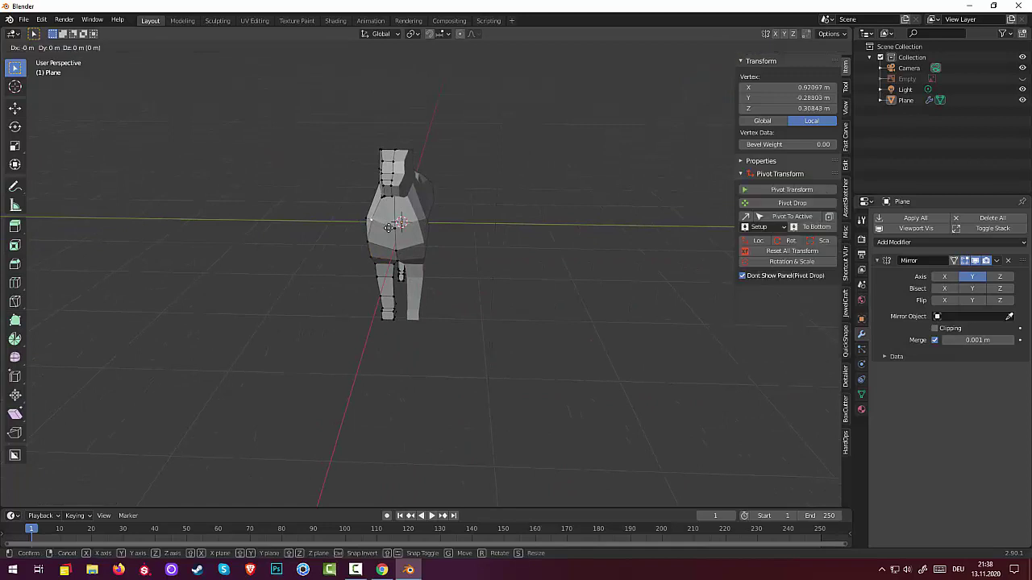
pyautogui.press('g')
pyautogui.click(384, 242)
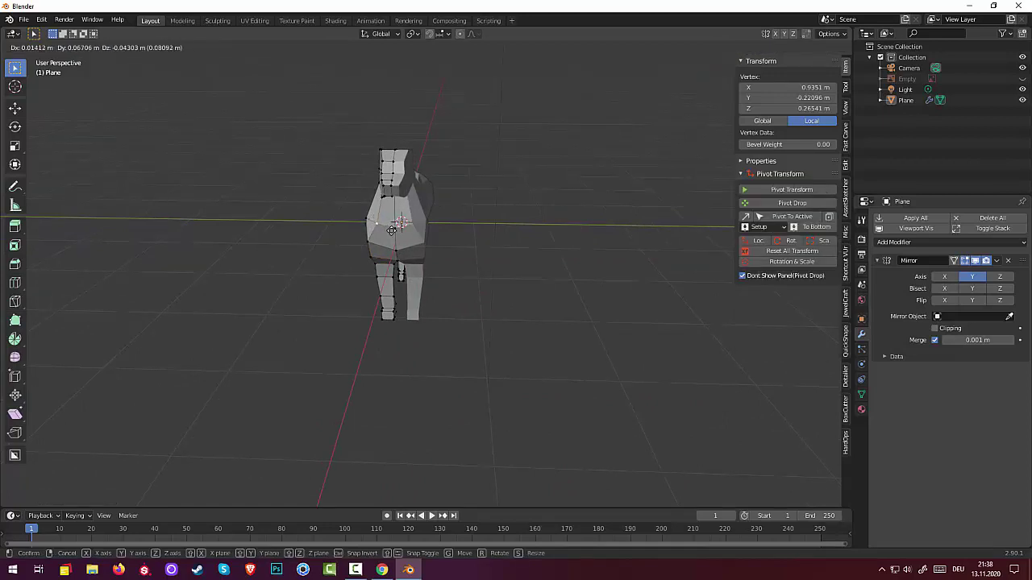
pyautogui.click(367, 220)
pyautogui.press('g')
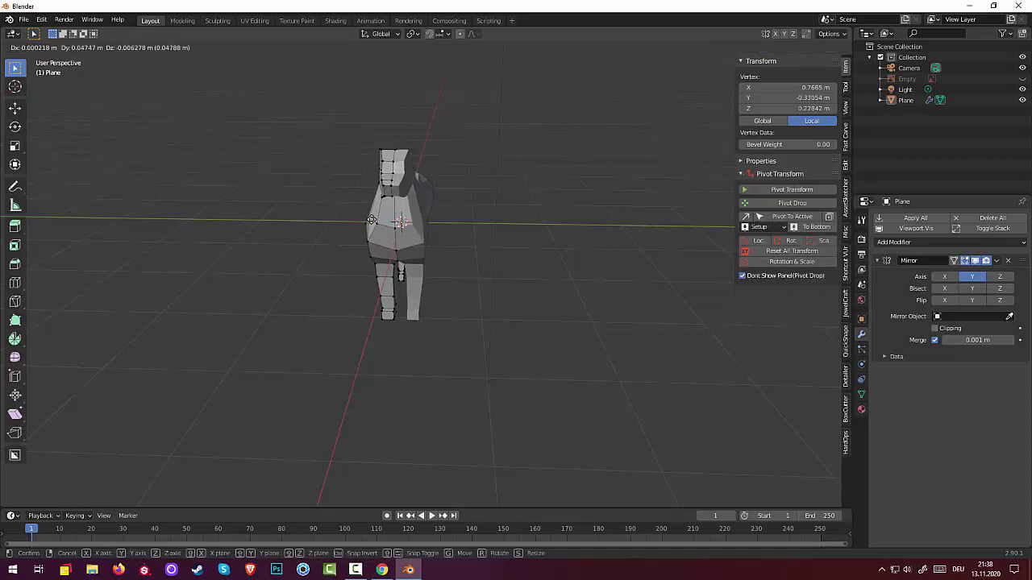
pyautogui.click(373, 221)
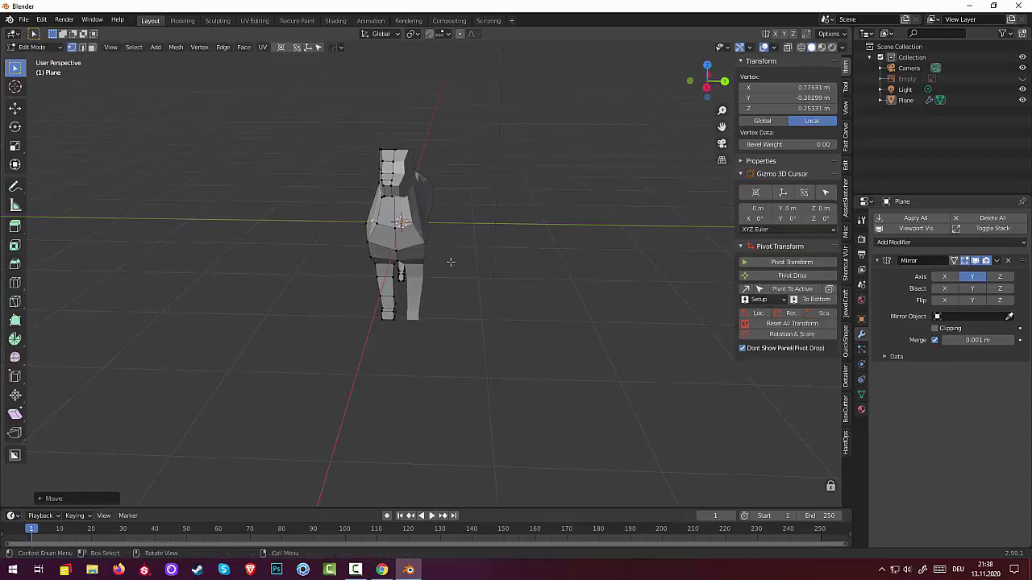
pyautogui.moveTo(449, 260)
pyautogui.mouseDown(button='middle')
pyautogui.moveTo(505, 231)
pyautogui.moveTo(626, 255)
pyautogui.moveTo(715, 285)
pyautogui.moveTo(720, 339)
pyautogui.moveTo(604, 279)
pyautogui.moveTo(565, 299)
pyautogui.moveTo(546, 285)
pyautogui.mouseUp(button='middle')
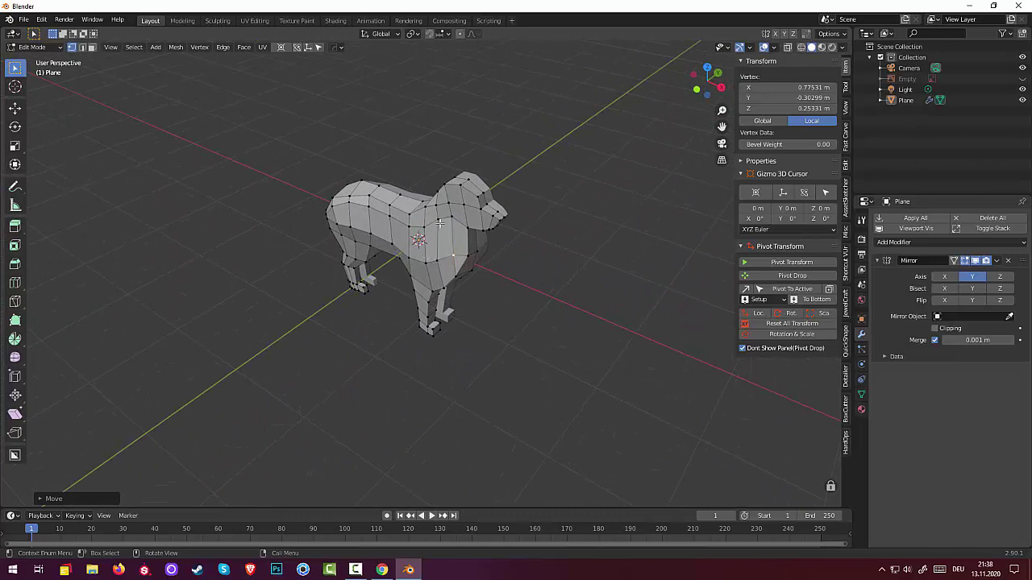
# Adjust two vertices on the dog's side and lower body from a low rear view
pyautogui.moveTo(439, 224); pyautogui.dragTo(458, 283, button='middle')
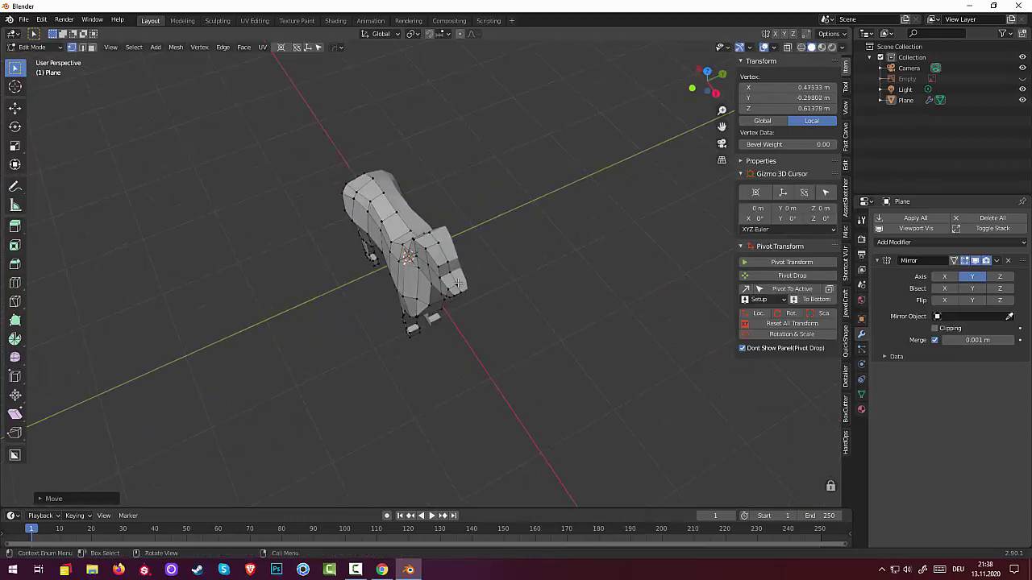
pyautogui.click(416, 268)
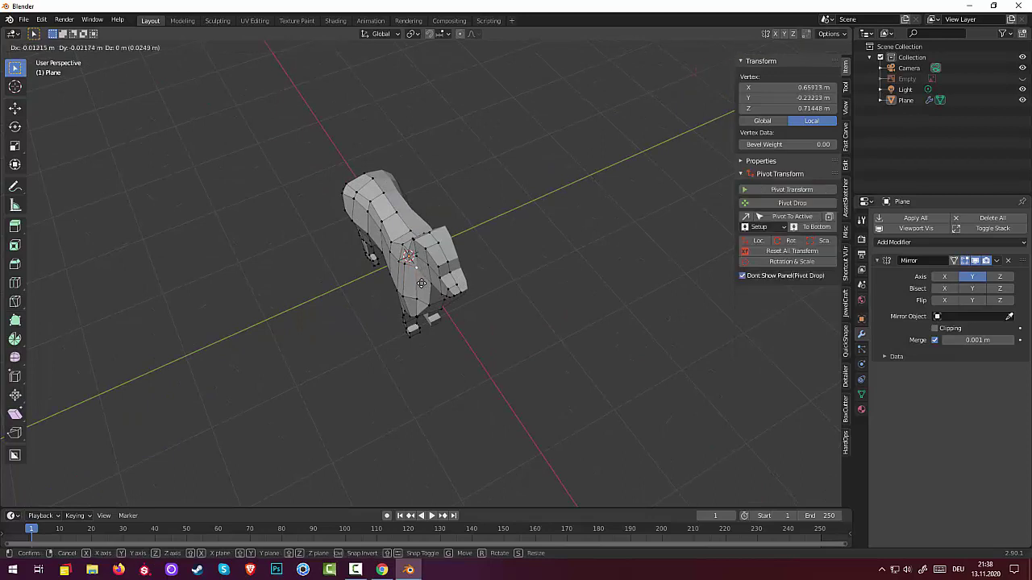
pyautogui.click(428, 272)
pyautogui.moveTo(428, 273)
pyautogui.mouseDown(button='middle')
pyautogui.moveTo(525, 257)
pyautogui.moveTo(569, 221)
pyautogui.moveTo(674, 237)
pyautogui.moveTo(684, 272)
pyautogui.moveTo(520, 230)
pyautogui.mouseUp(button='middle')
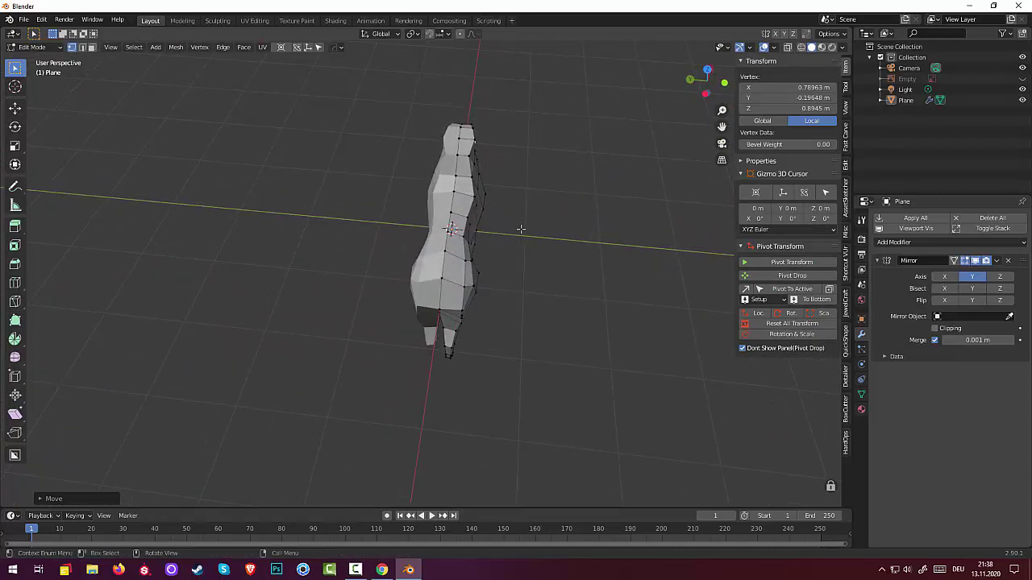
pyautogui.click(493, 191)
pyautogui.press('g')
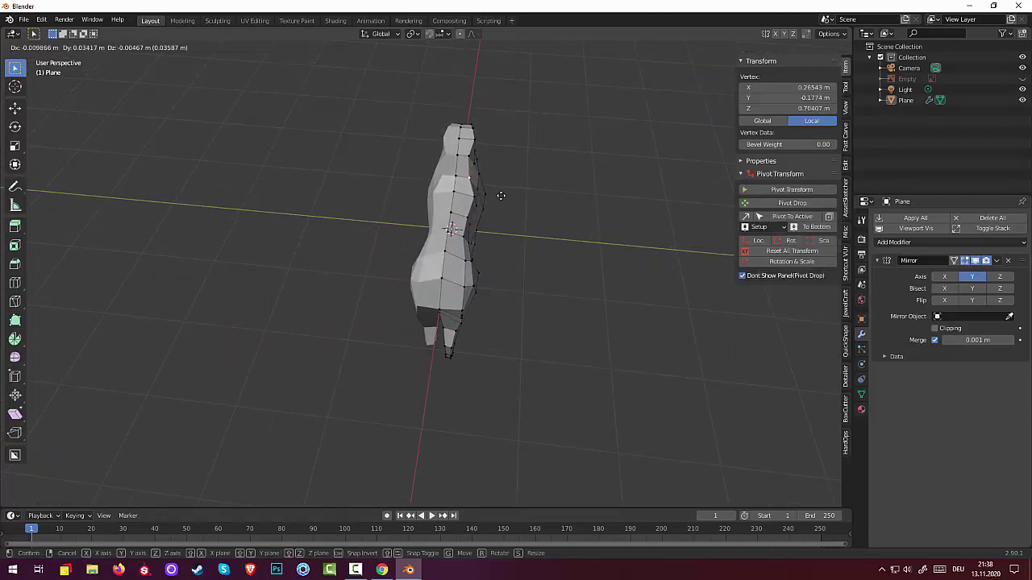
pyautogui.click(498, 201)
pyautogui.moveTo(495, 212)
pyautogui.mouseDown(button='middle')
pyautogui.moveTo(472, 292)
pyautogui.moveTo(507, 294)
pyautogui.mouseUp(button='middle')
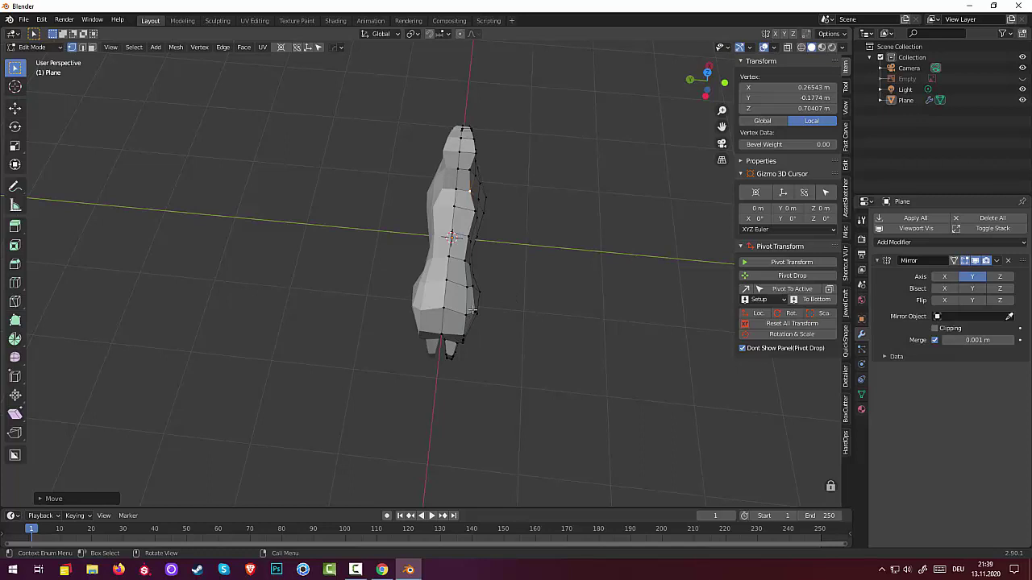
pyautogui.click(472, 310)
pyautogui.press('g')
pyautogui.click(478, 296)
# Move vertices near the hindquarters and hip to round out the rear torso
pyautogui.click(483, 295)
pyautogui.press('g')
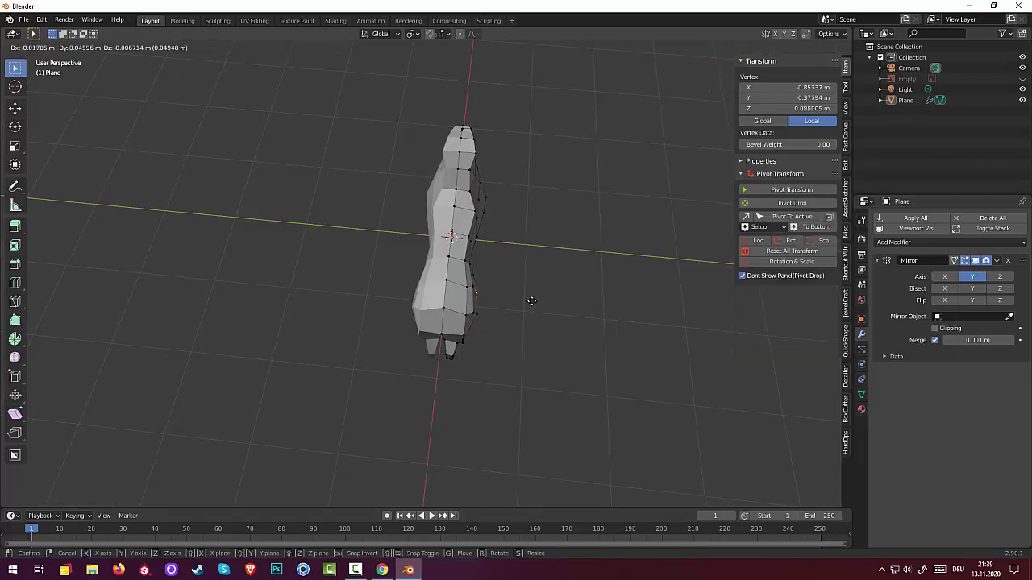
pyautogui.click(532, 301)
pyautogui.moveTo(530, 302)
pyautogui.mouseDown(button='middle')
pyautogui.moveTo(483, 276)
pyautogui.moveTo(487, 253)
pyautogui.moveTo(475, 256)
pyautogui.mouseUp(button='middle')
pyautogui.click(379, 257)
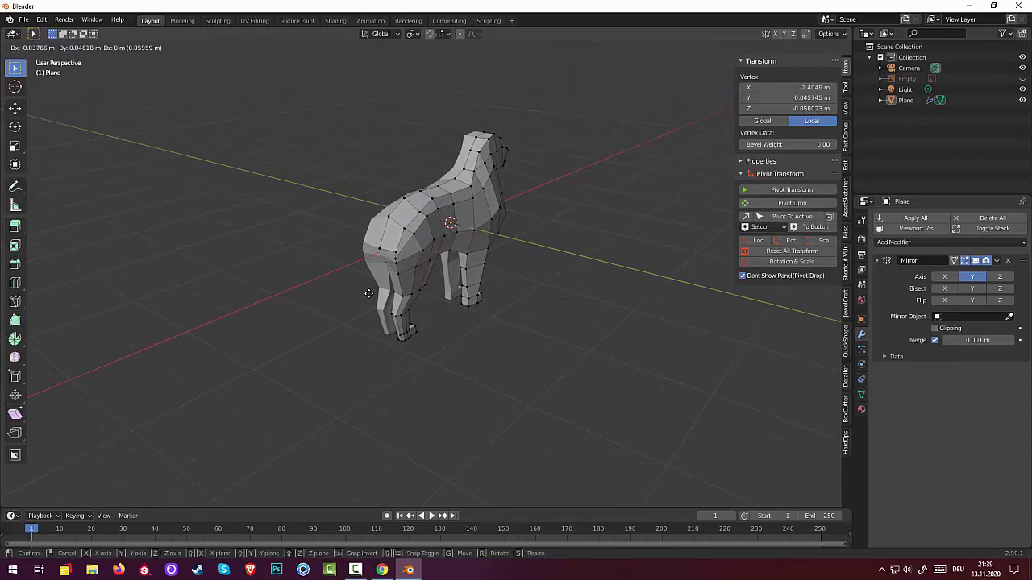
pyautogui.press('g')
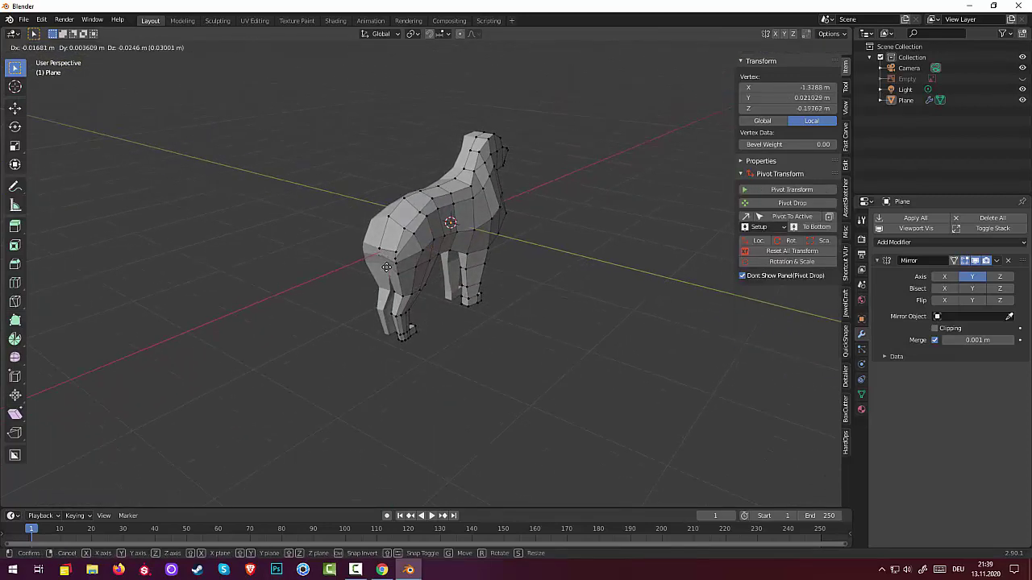
pyautogui.click(385, 268)
pyautogui.moveTo(480, 297)
pyautogui.mouseDown(button='middle')
pyautogui.moveTo(537, 281)
pyautogui.moveTo(523, 270)
pyautogui.moveTo(499, 279)
pyautogui.moveTo(499, 248)
pyautogui.moveTo(505, 284)
pyautogui.mouseUp(button='middle')
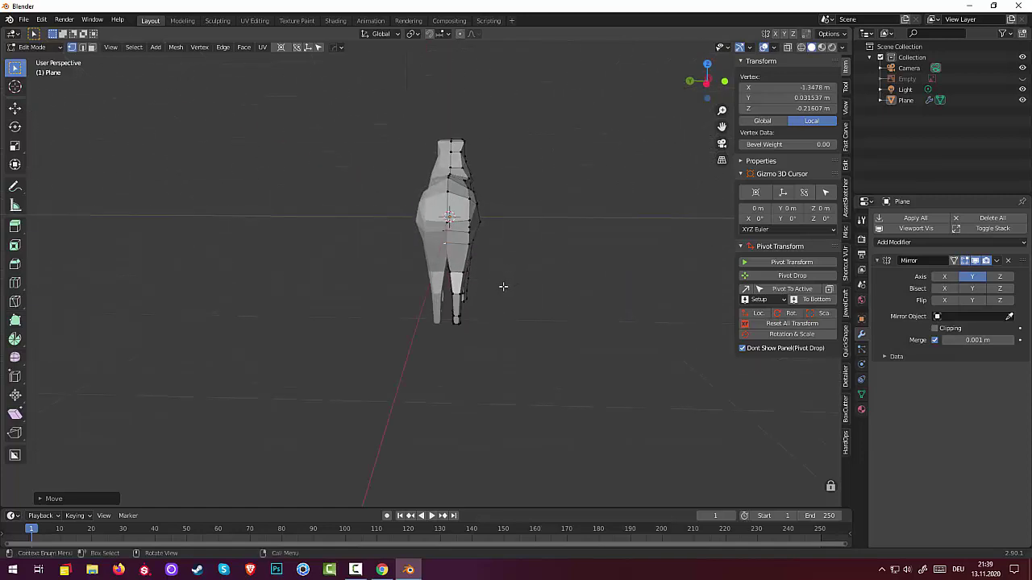
pyautogui.moveTo(502, 265)
pyautogui.mouseDown(button='middle')
pyautogui.moveTo(311, 253)
pyautogui.moveTo(249, 261)
pyautogui.moveTo(226, 286)
pyautogui.moveTo(495, 251)
pyautogui.moveTo(634, 265)
pyautogui.moveTo(585, 279)
pyautogui.moveTo(526, 263)
pyautogui.moveTo(443, 172)
pyautogui.moveTo(346, 189)
pyautogui.moveTo(338, 217)
pyautogui.moveTo(368, 197)
pyautogui.moveTo(366, 299)
pyautogui.moveTo(460, 339)
pyautogui.moveTo(375, 262)
pyautogui.moveTo(414, 285)
pyautogui.moveTo(509, 309)
pyautogui.moveTo(484, 306)
pyautogui.mouseUp(button='middle')
pyautogui.keyDown('shift'); pyautogui.click(379, 295); pyautogui.keyUp('shift')
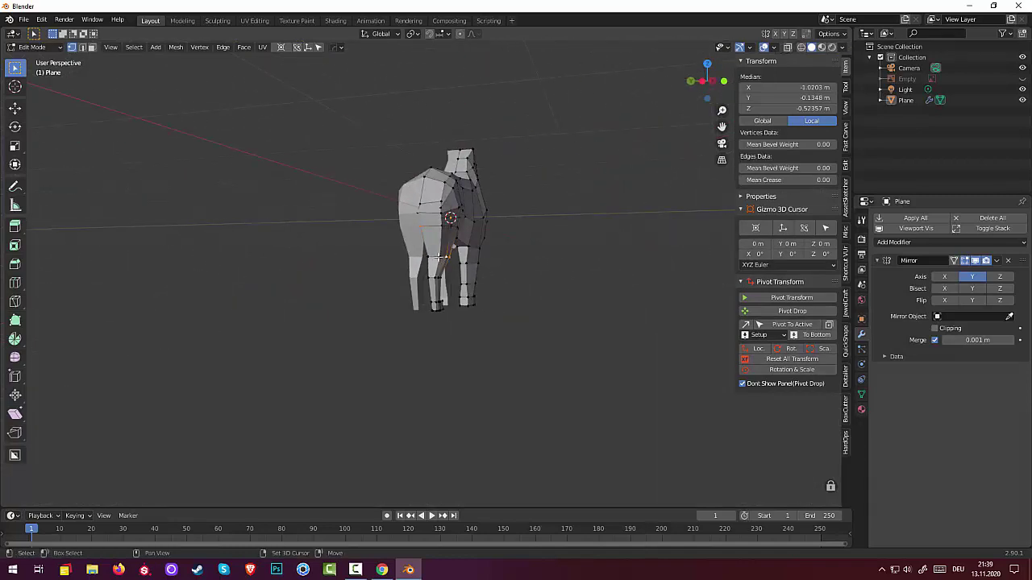
pyautogui.moveTo(429, 258)
pyautogui.mouseDown(button='middle')
pyautogui.moveTo(299, 253)
pyautogui.moveTo(339, 270)
pyautogui.moveTo(355, 298)
pyautogui.mouseUp(button='middle')
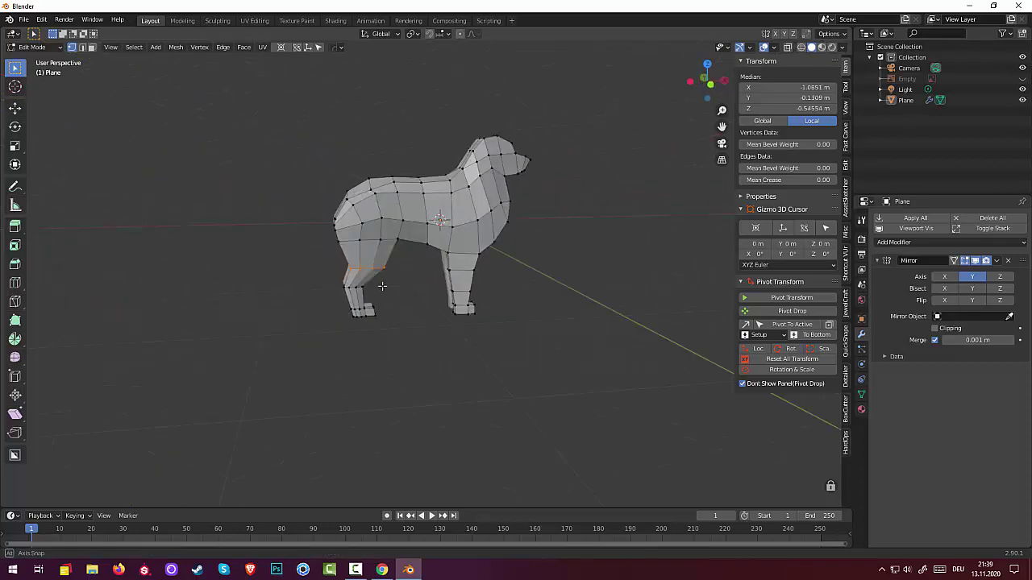
# With X-ray on, circle-select all of the hind leg's vertices
pyautogui.click(787, 48)
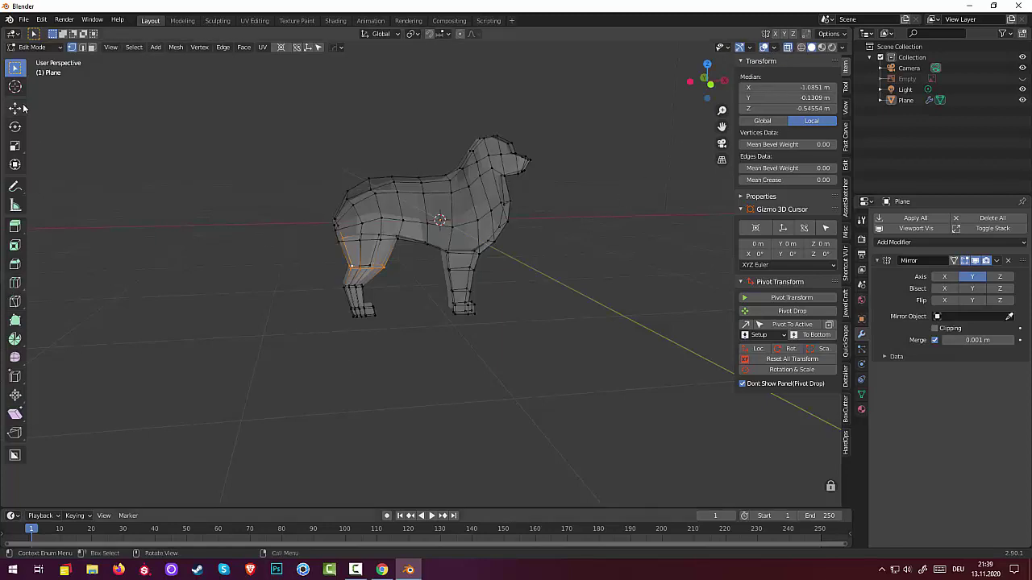
pyautogui.moveTo(17, 69); pyautogui.dragTo(49, 113)
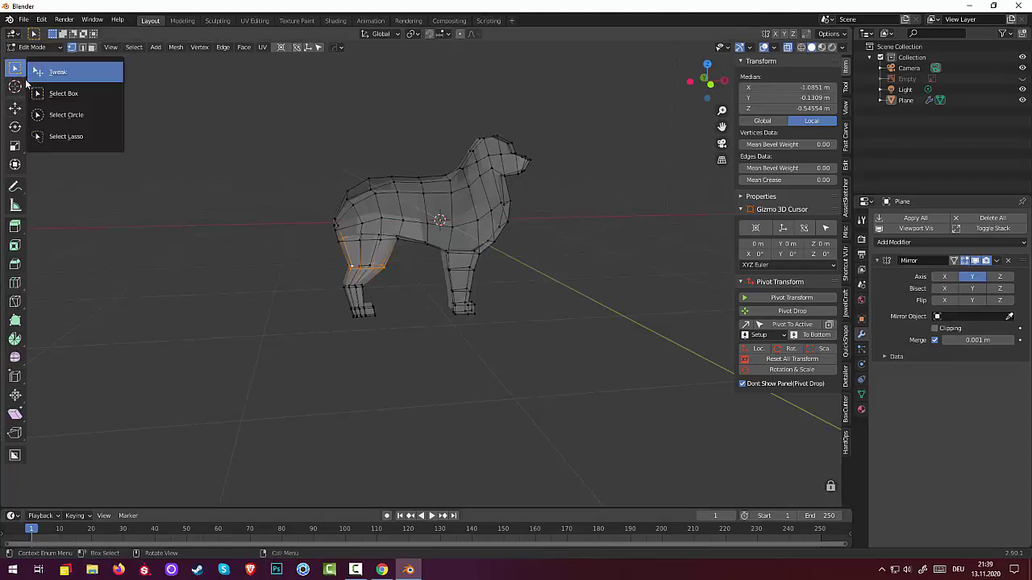
pyautogui.moveTo(360, 292); pyautogui.dragTo(352, 288)
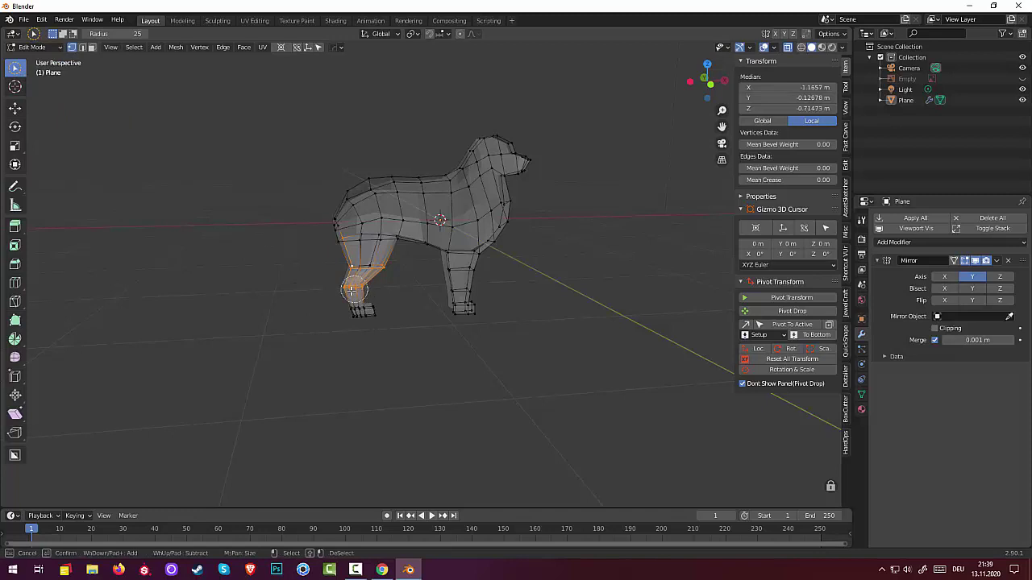
pyautogui.moveTo(338, 362); pyautogui.dragTo(479, 341, button='middle')
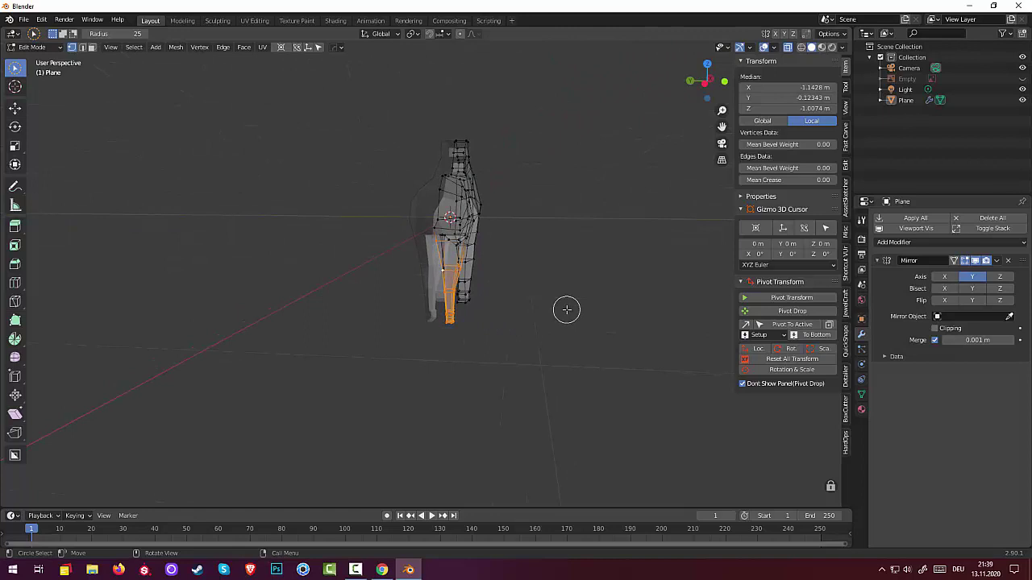
# Move the hind leg about 0.1 m along Y, then deselect and turn X-ray off
pyautogui.press('g')
pyautogui.press('y')
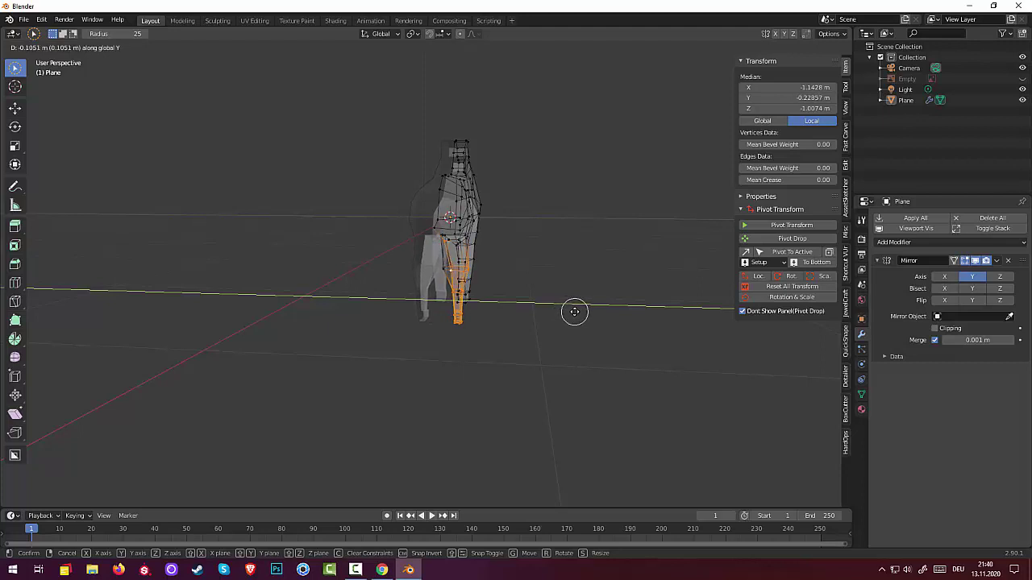
pyautogui.click(574, 311)
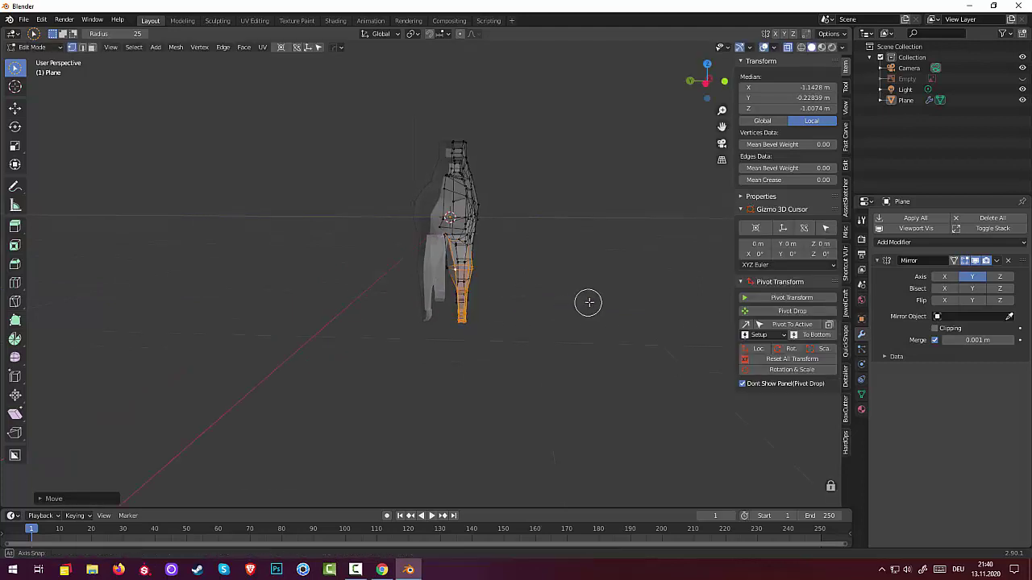
pyautogui.moveTo(587, 302); pyautogui.dragTo(590, 301, button='middle')
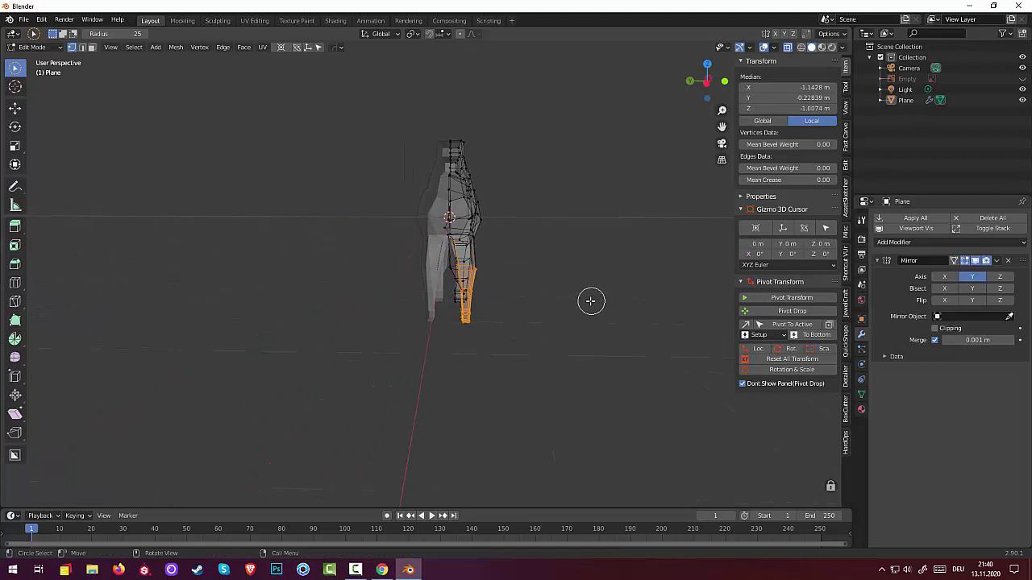
pyautogui.click(593, 300)
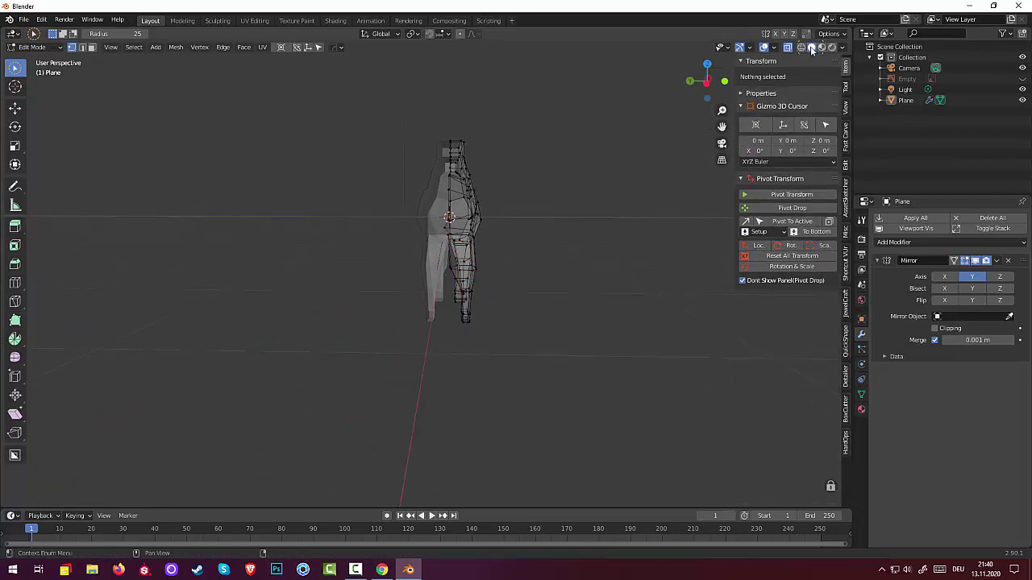
pyautogui.click(788, 47)
pyautogui.moveTo(652, 145); pyautogui.dragTo(669, 74, button='middle')
# Select the two inner vertices where the hind leg meets the torso
pyautogui.click(470, 219)
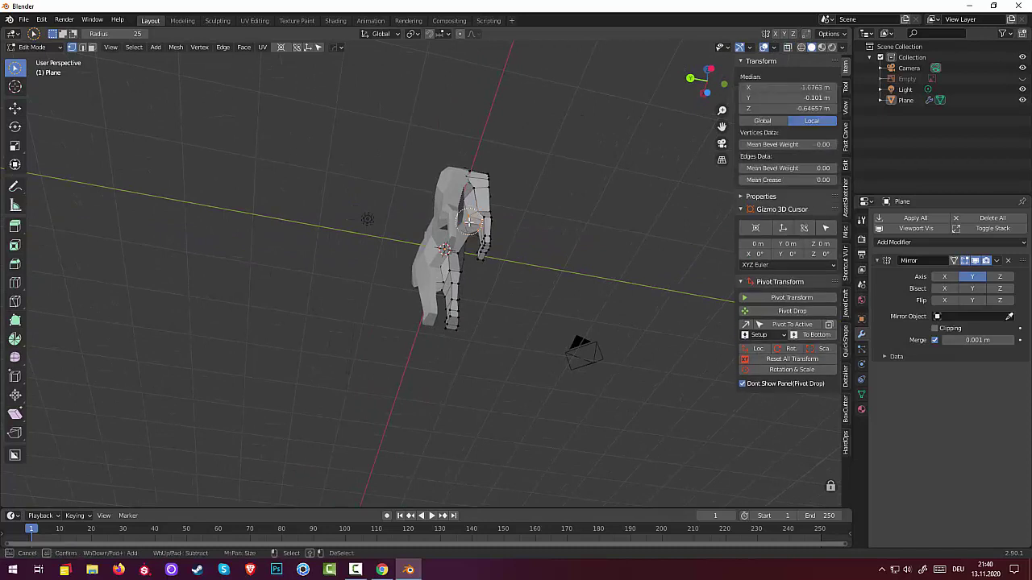
pyautogui.keyDown('ctrl'); pyautogui.click(503, 269); pyautogui.keyUp('ctrl')
pyautogui.scroll(2, 493, 230)
pyautogui.moveTo(482, 243); pyautogui.dragTo(478, 219, button='middle')
pyautogui.click(482, 215)
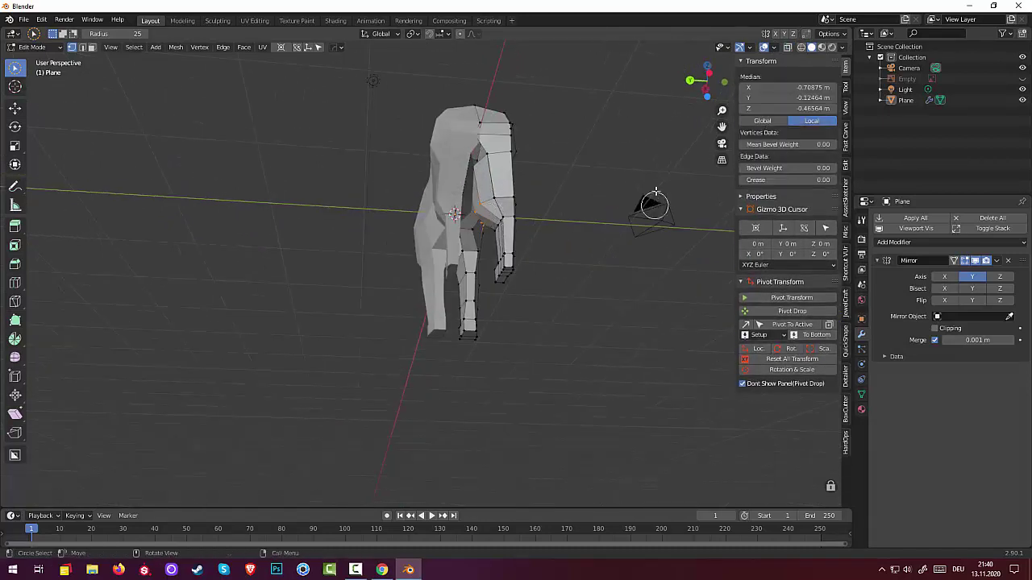
pyautogui.moveTo(24, 72); pyautogui.dragTo(52, 71)
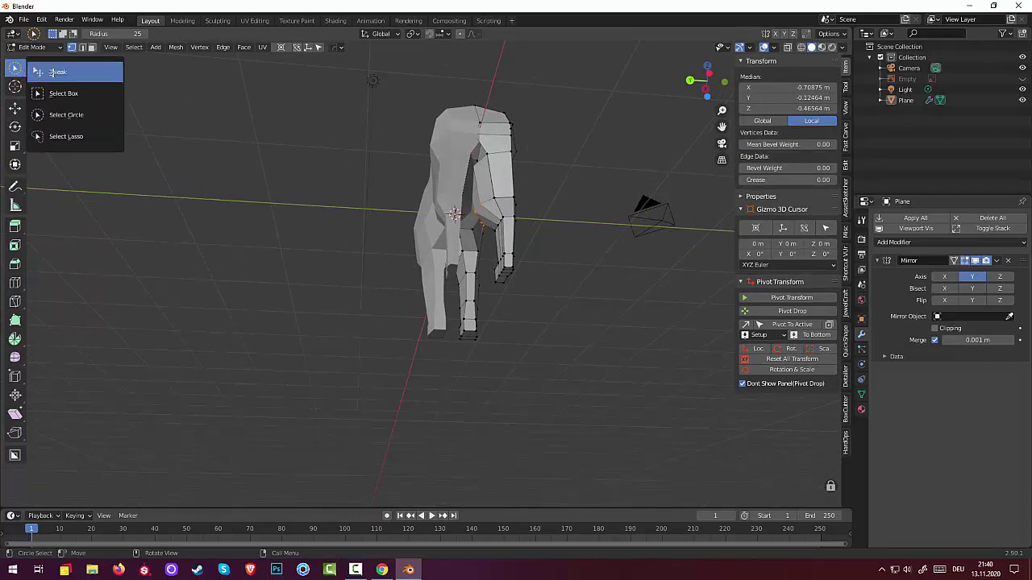
pyautogui.click(482, 214)
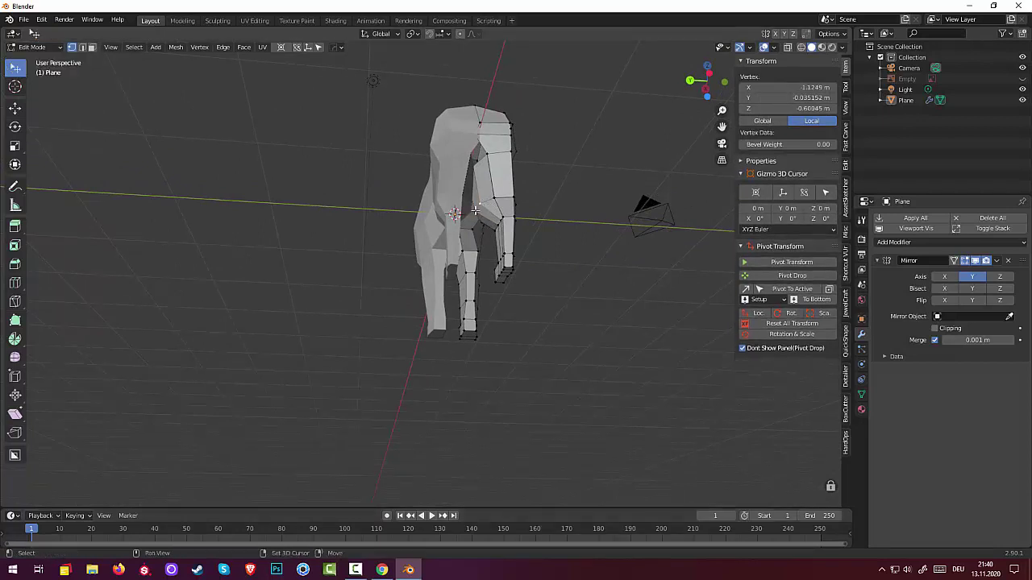
pyautogui.keyDown('shift'); pyautogui.click(473, 227); pyautogui.keyUp('shift')
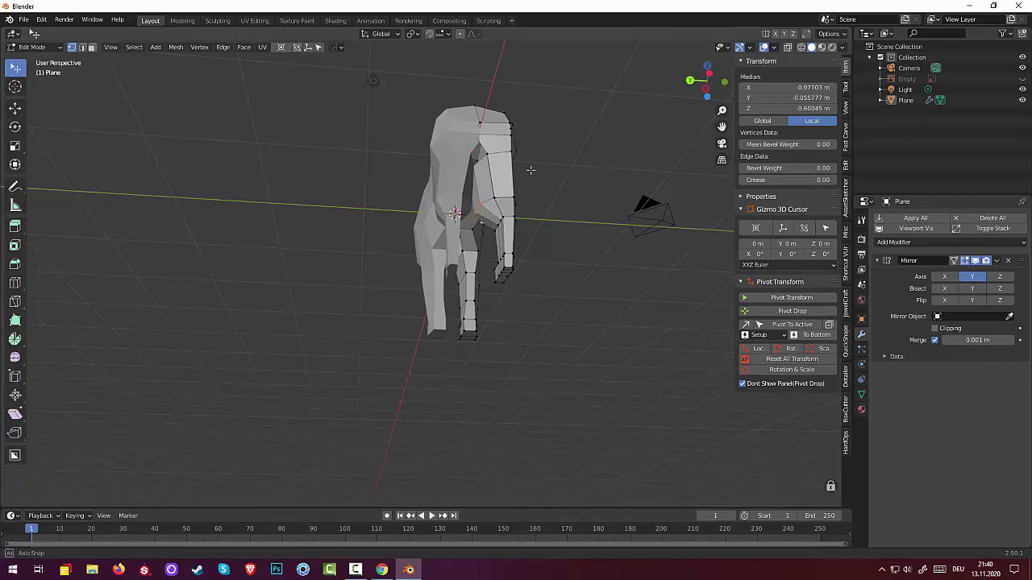
# Vertex-slide those two vertices along their edges to tidy the inner leg
pyautogui.moveTo(531, 170)
pyautogui.mouseDown(button='middle')
pyautogui.moveTo(539, 115)
pyautogui.moveTo(528, 81)
pyautogui.moveTo(410, 86)
pyautogui.moveTo(411, 120)
pyautogui.moveTo(518, 116)
pyautogui.moveTo(540, 166)
pyautogui.moveTo(521, 207)
pyautogui.moveTo(537, 216)
pyautogui.mouseUp(button='middle')
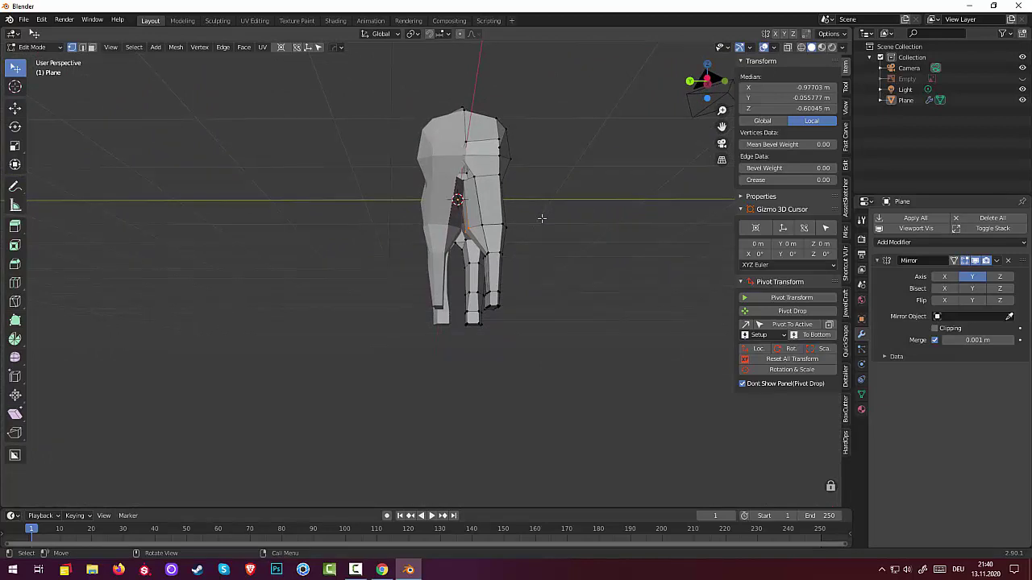
pyautogui.press('s')
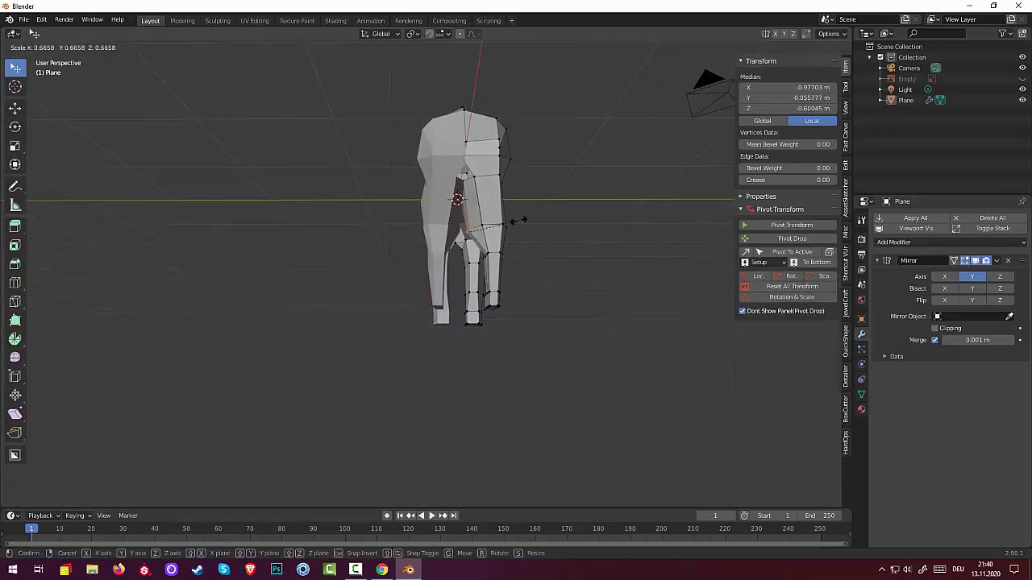
pyautogui.press('g')
pyautogui.rightClick(521, 220)
pyautogui.press('g')
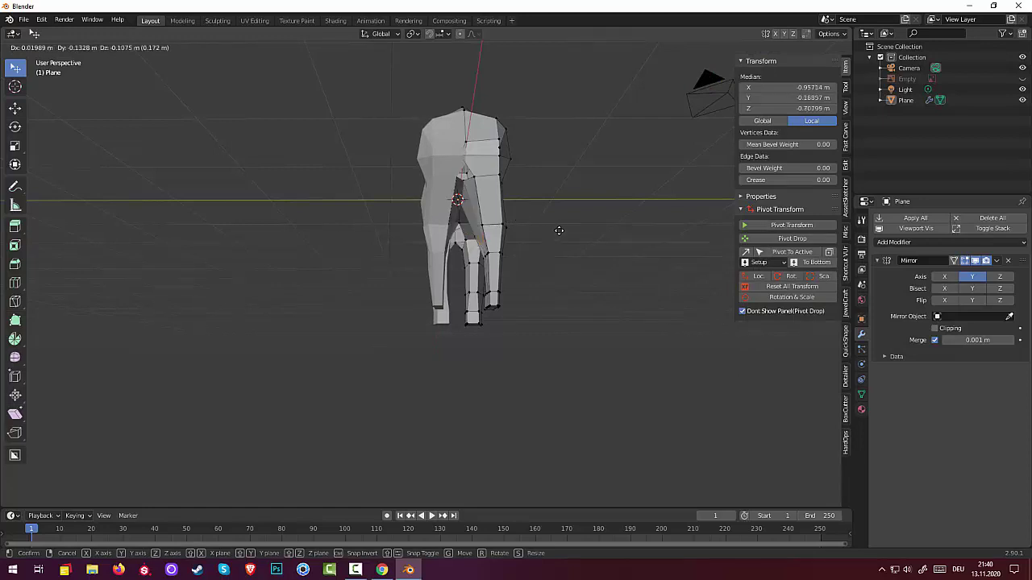
pyautogui.press('g')
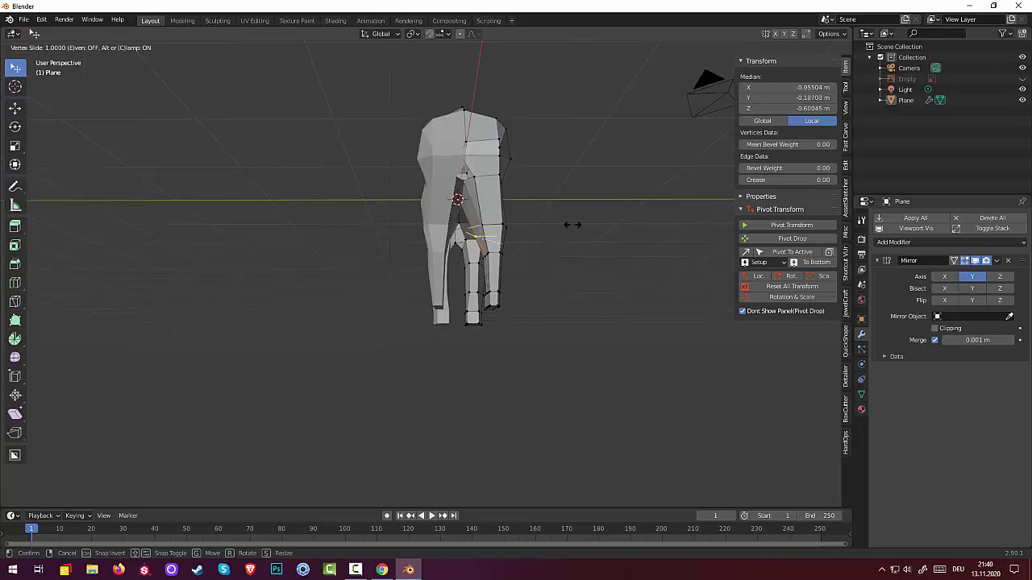
pyautogui.click(536, 221)
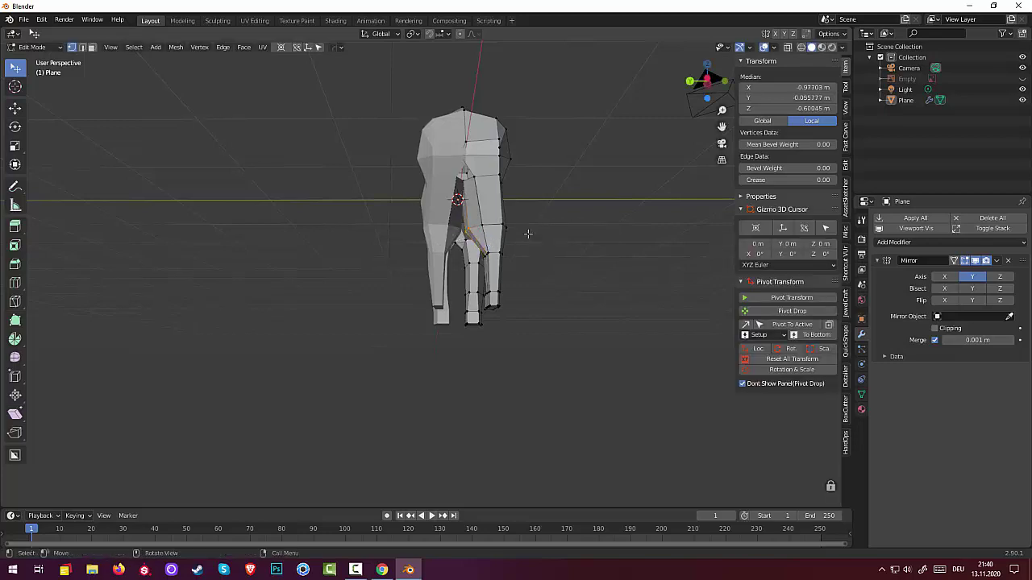
pyautogui.click(553, 214)
# Select the edge at the top of the leg and shift it along Y
pyautogui.moveTo(553, 215)
pyautogui.mouseDown(button='middle')
pyautogui.moveTo(582, 139)
pyautogui.moveTo(575, 90)
pyautogui.moveTo(527, 182)
pyautogui.moveTo(537, 237)
pyautogui.moveTo(571, 230)
pyautogui.moveTo(574, 203)
pyautogui.mouseUp(button='middle')
pyautogui.click(499, 229)
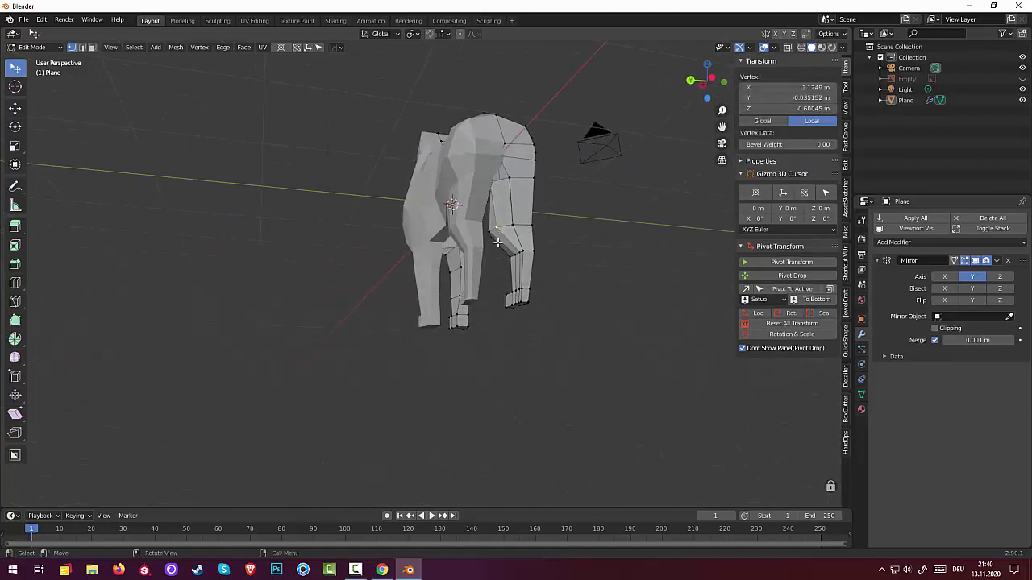
pyautogui.moveTo(499, 229)
pyautogui.mouseDown(button='middle')
pyautogui.moveTo(481, 186)
pyautogui.moveTo(499, 223)
pyautogui.mouseUp(button='middle')
pyautogui.keyDown('shift'); pyautogui.click(484, 217); pyautogui.keyUp('shift')
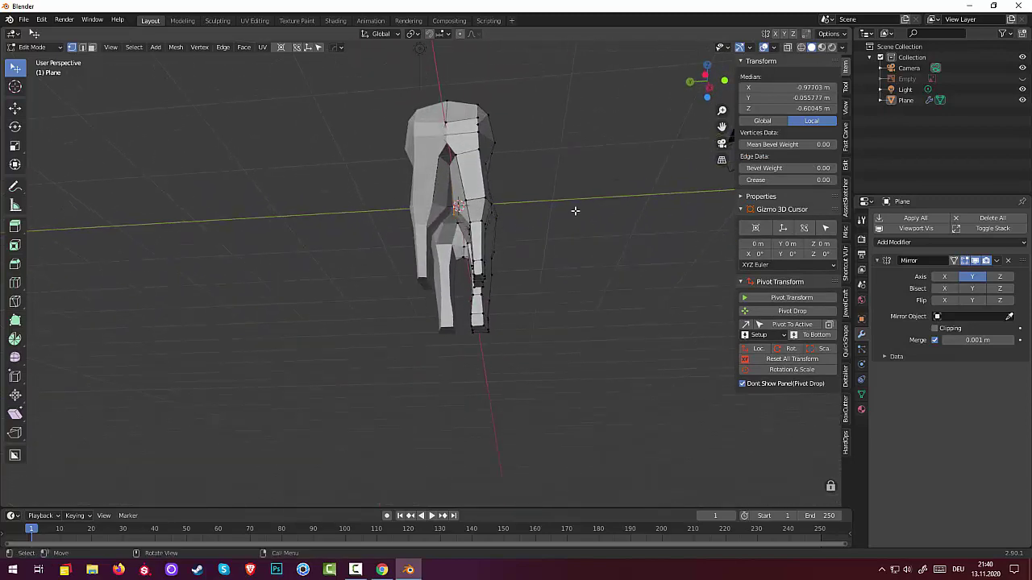
pyautogui.press('g')
pyautogui.press('y')
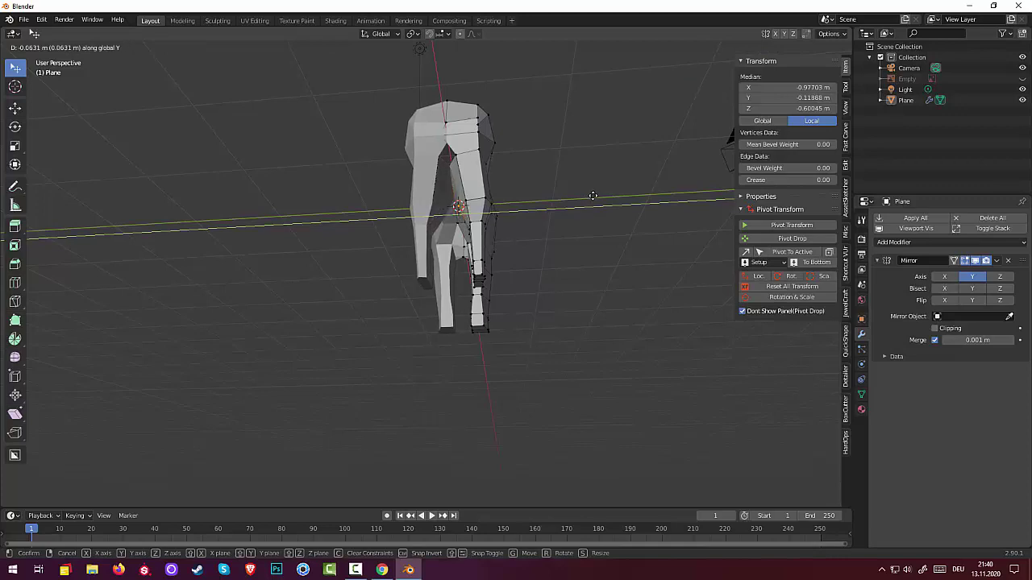
pyautogui.click(592, 196)
pyautogui.click(576, 249)
pyautogui.moveTo(576, 249)
pyautogui.mouseDown(button='middle')
pyautogui.moveTo(570, 282)
pyautogui.moveTo(525, 299)
pyautogui.moveTo(469, 287)
pyautogui.moveTo(349, 299)
pyautogui.moveTo(352, 314)
pyautogui.moveTo(456, 322)
pyautogui.mouseUp(button='middle')
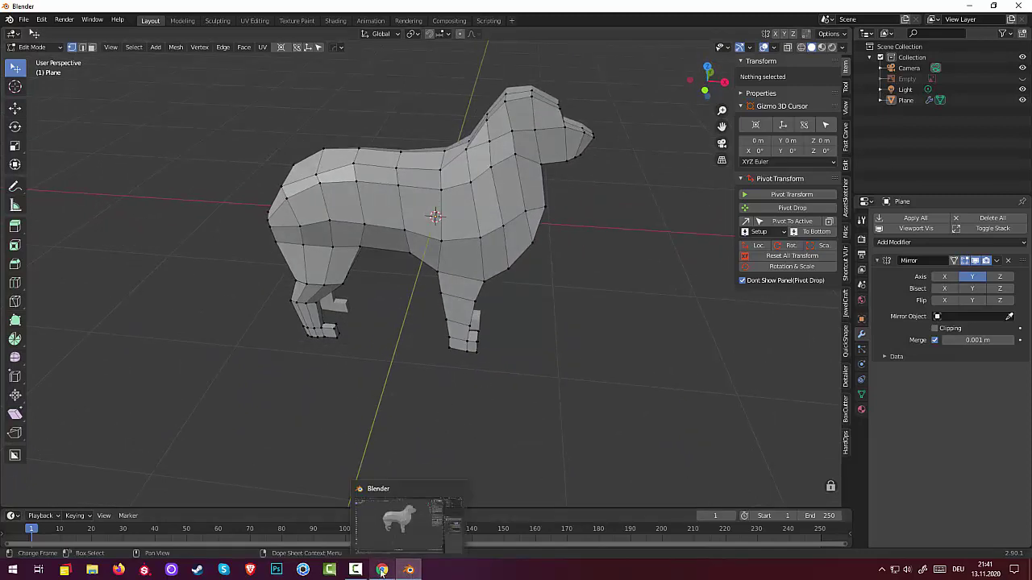
pyautogui.click(356, 570)
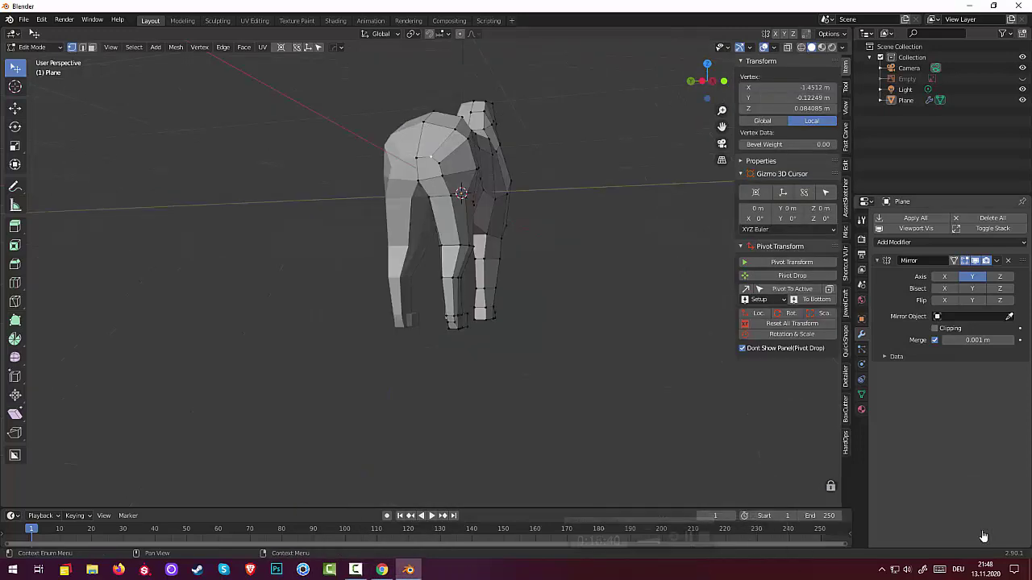
pyautogui.moveTo(496, 390)
pyautogui.mouseDown(button='middle')
pyautogui.moveTo(369, 422)
pyautogui.moveTo(302, 386)
pyautogui.moveTo(277, 391)
pyautogui.moveTo(492, 405)
pyautogui.moveTo(534, 438)
pyautogui.moveTo(586, 355)
pyautogui.moveTo(597, 374)
pyautogui.mouseUp(button='middle')
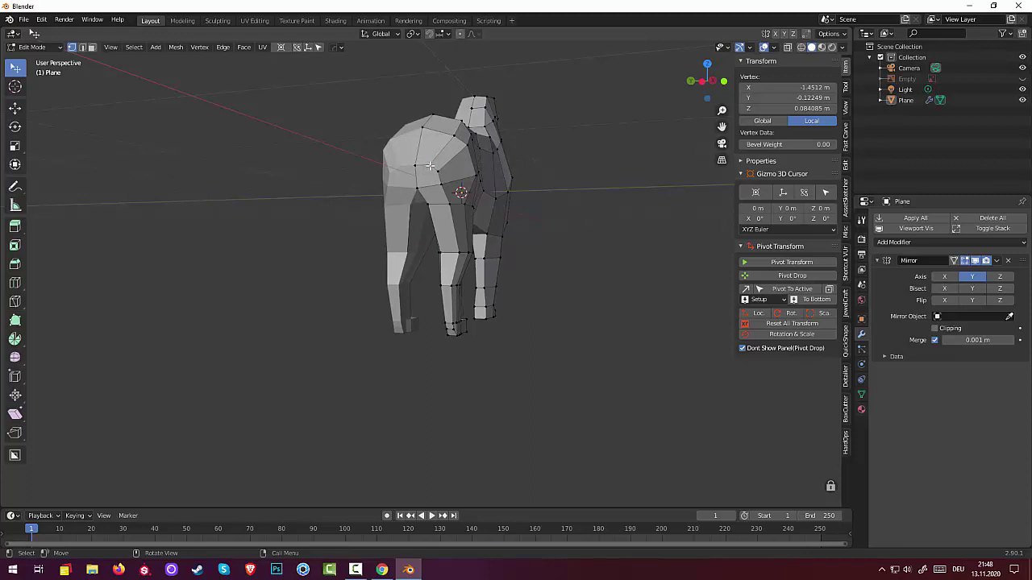
# Knife-cut a three-point line of new edges down the dog's hip and hind leg
pyautogui.press('k')
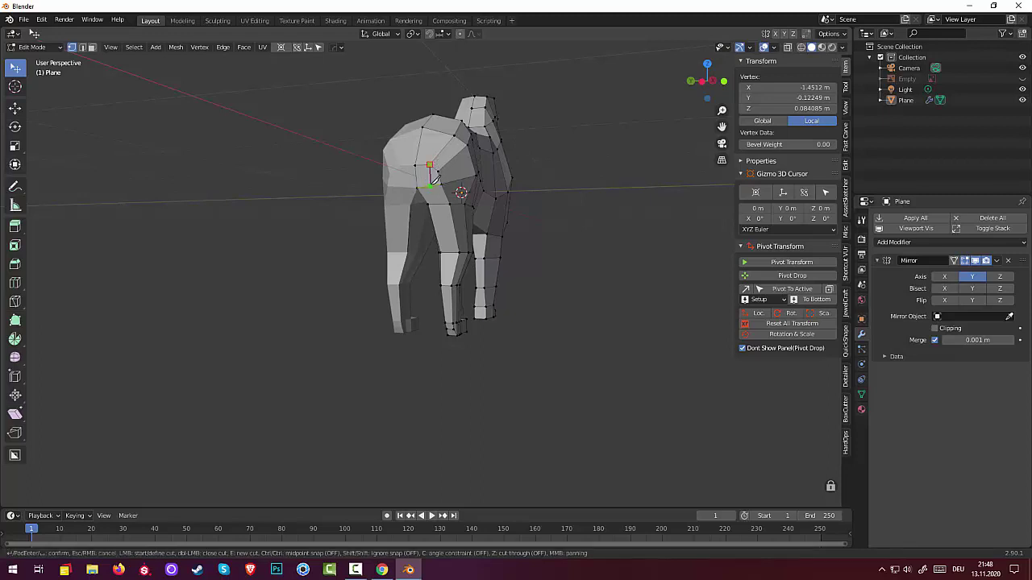
pyautogui.click(430, 184)
pyautogui.click(452, 253)
pyautogui.click(446, 286)
pyautogui.press('Return')
pyautogui.moveTo(544, 338)
pyautogui.mouseDown(button='middle')
pyautogui.moveTo(557, 359)
pyautogui.moveTo(516, 350)
pyautogui.moveTo(431, 153)
pyautogui.moveTo(276, 219)
pyautogui.moveTo(253, 265)
pyautogui.moveTo(246, 312)
pyautogui.moveTo(309, 378)
pyautogui.moveTo(427, 361)
pyautogui.moveTo(432, 353)
pyautogui.moveTo(405, 349)
pyautogui.moveTo(411, 330)
pyautogui.moveTo(505, 298)
pyautogui.moveTo(459, 343)
pyautogui.moveTo(342, 344)
pyautogui.moveTo(369, 357)
pyautogui.moveTo(660, 375)
pyautogui.mouseUp(button='middle')
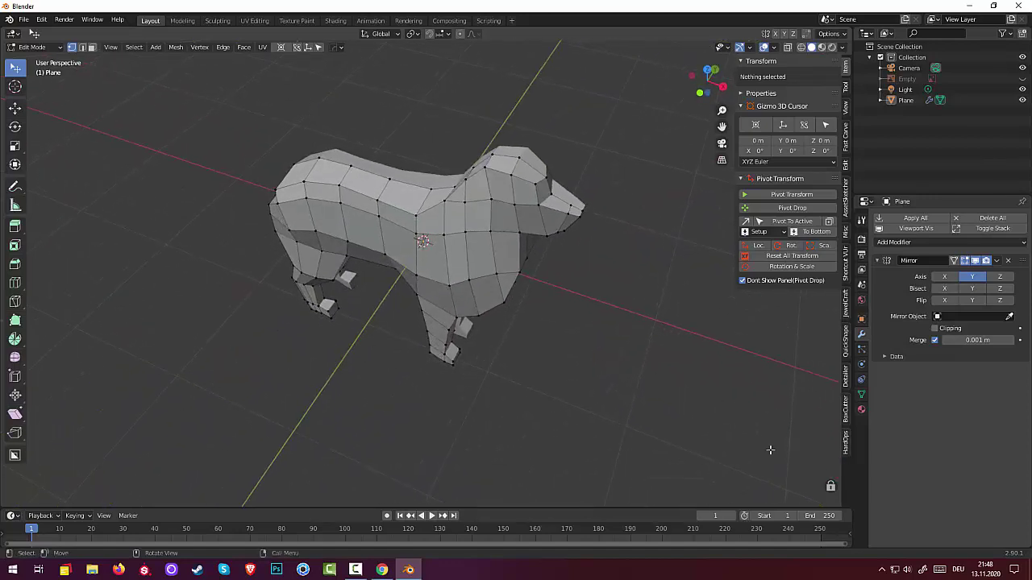
# In face select mode, push a face on the side of the dog's head outward to start the ear
pyautogui.click(503, 187)
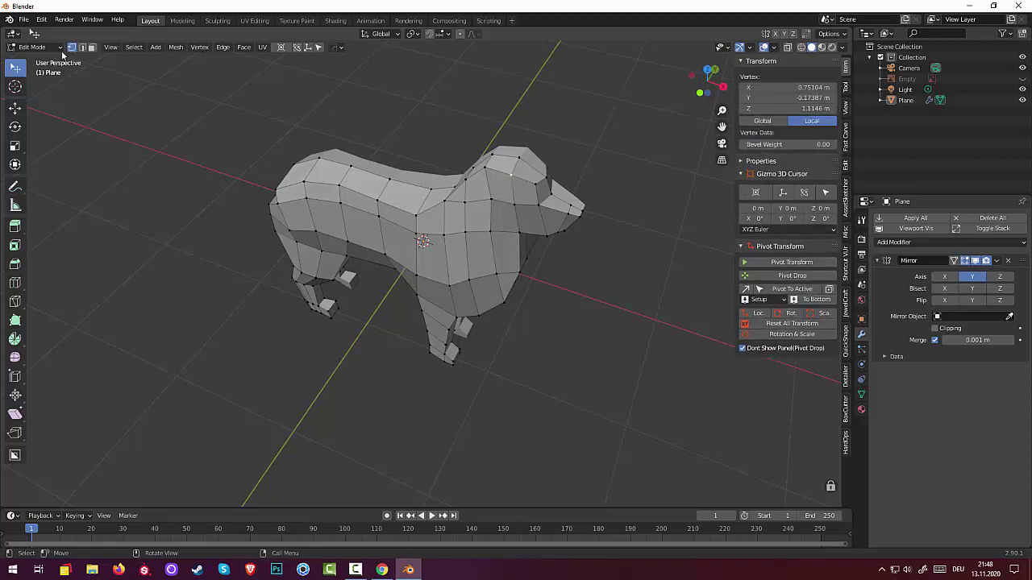
pyautogui.click(93, 48)
pyautogui.click(486, 185)
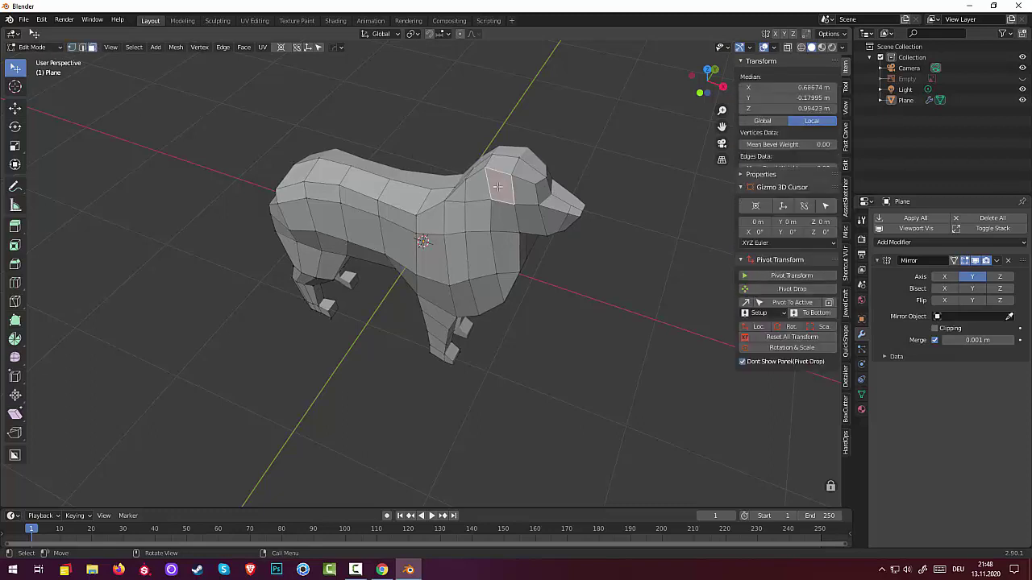
pyautogui.moveTo(486, 185); pyautogui.dragTo(440, 216, button='middle')
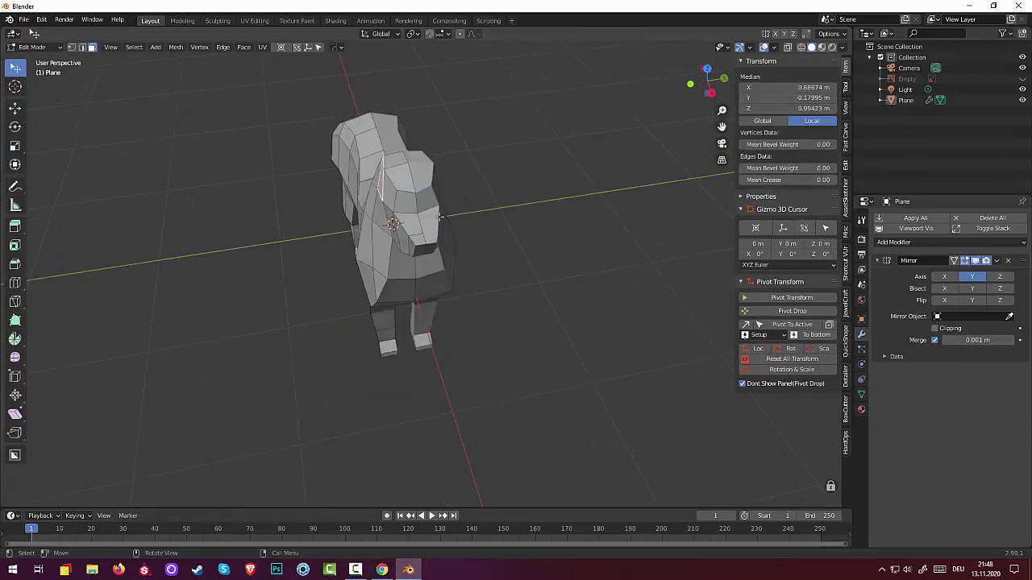
pyautogui.press('g')
pyautogui.press('z')
pyautogui.press('z')
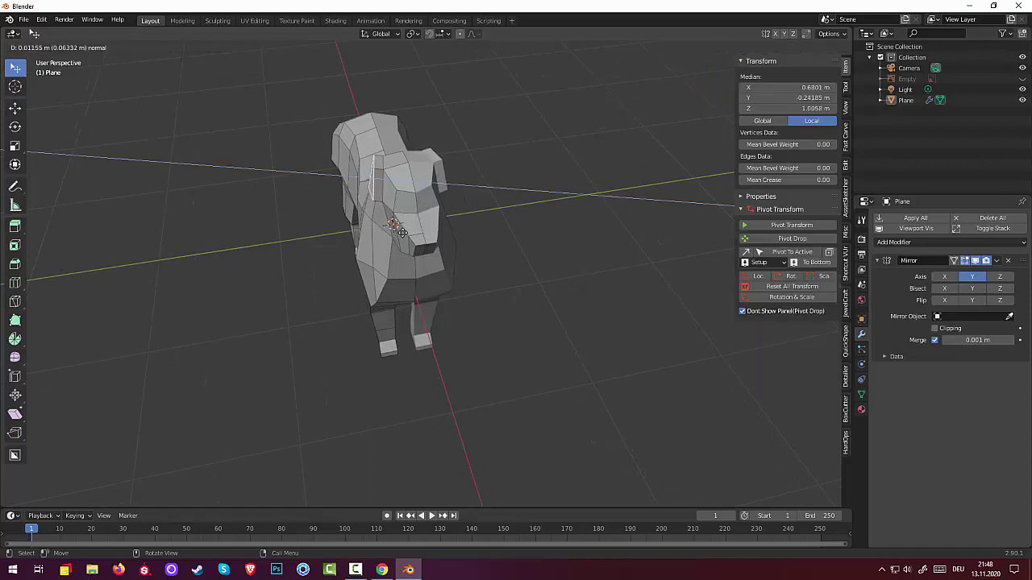
pyautogui.click(398, 230)
pyautogui.moveTo(499, 203)
pyautogui.mouseDown(button='middle')
pyautogui.moveTo(568, 158)
pyautogui.moveTo(551, 173)
pyautogui.moveTo(546, 137)
pyautogui.moveTo(548, 158)
pyautogui.mouseUp(button='middle')
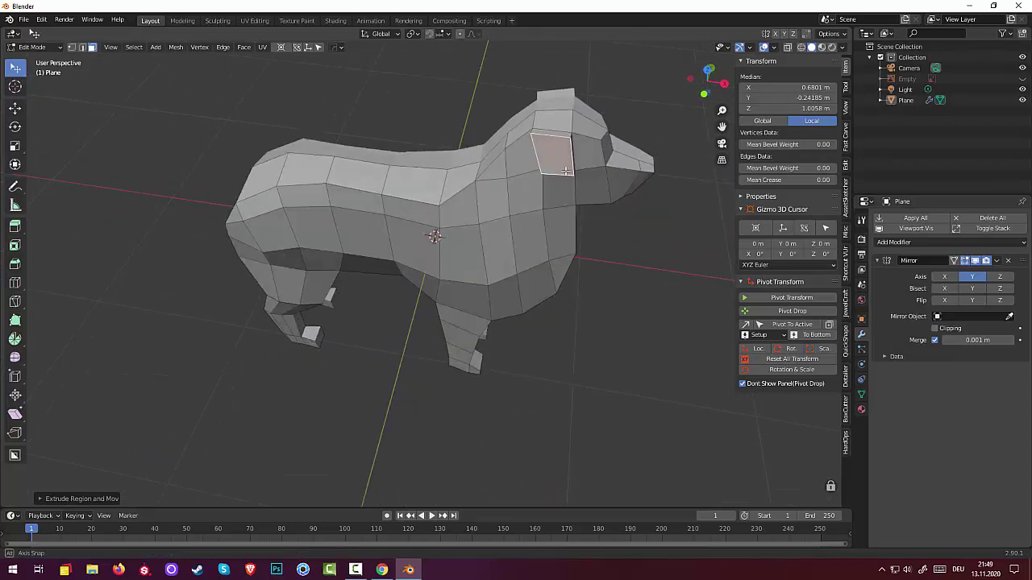
pyautogui.moveTo(544, 198)
pyautogui.mouseDown(button='middle')
pyautogui.moveTo(480, 169)
pyautogui.moveTo(426, 59)
pyautogui.mouseUp(button='middle')
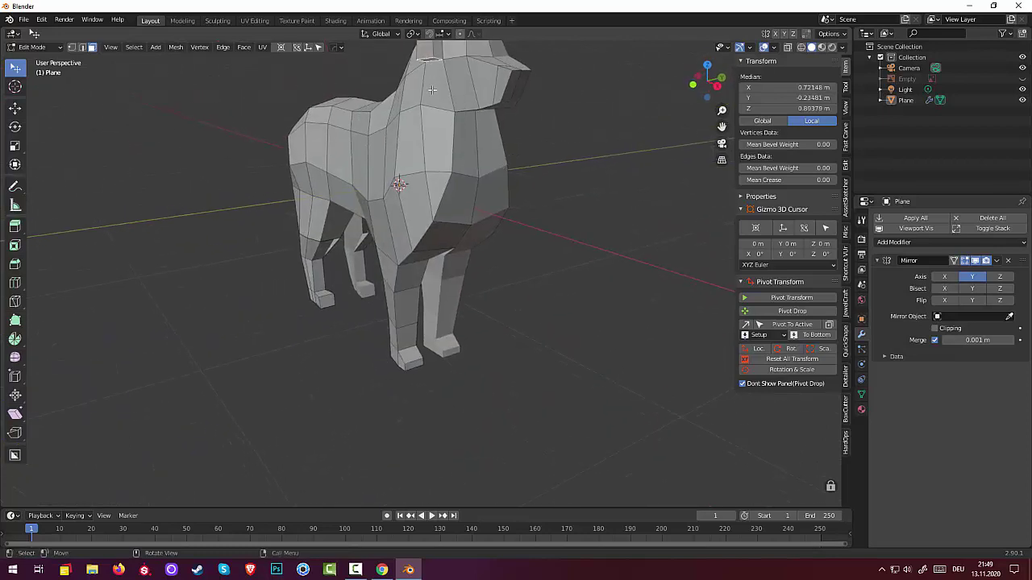
# Extrude the ear downward, shrink its tip to a thin sliver, and reposition the tip
pyautogui.press('e')
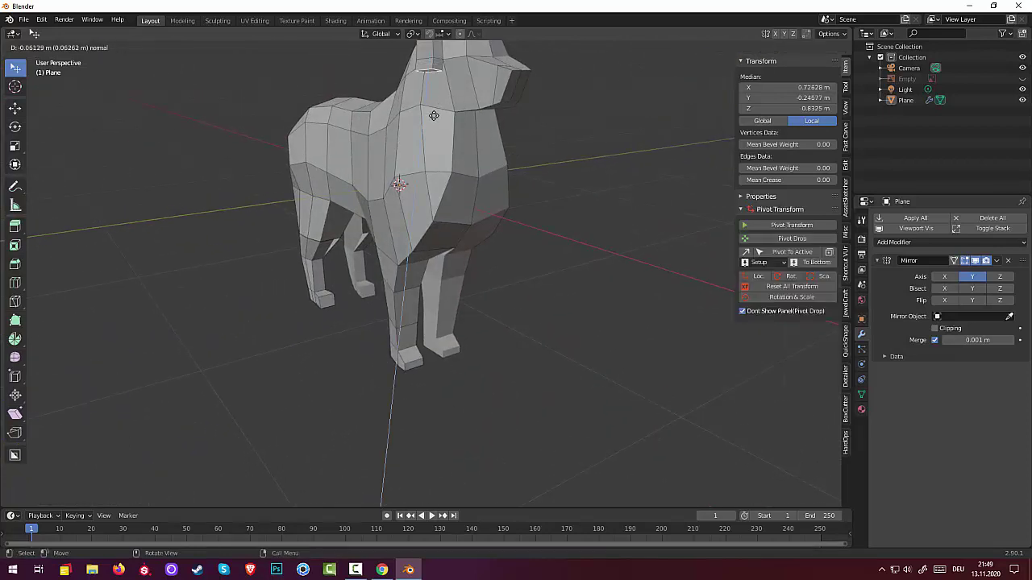
pyautogui.click(435, 120)
pyautogui.moveTo(435, 120); pyautogui.dragTo(516, 143, button='middle')
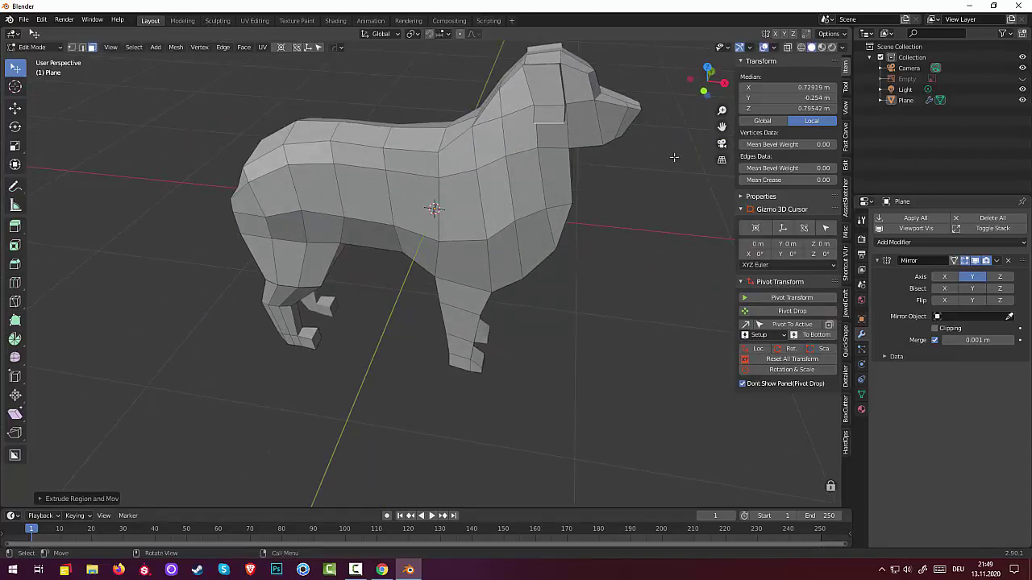
pyautogui.press('s')
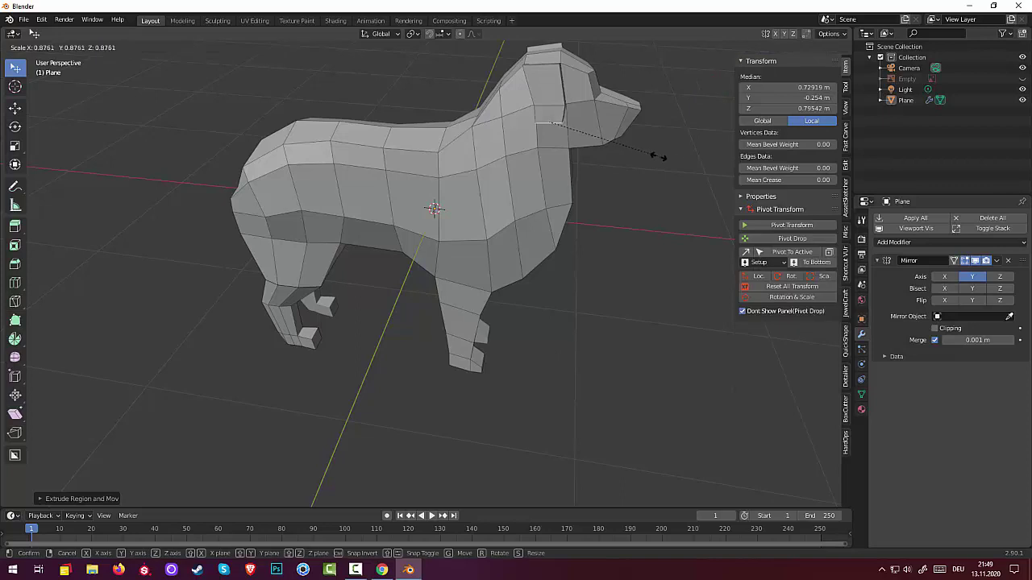
pyautogui.click(608, 151)
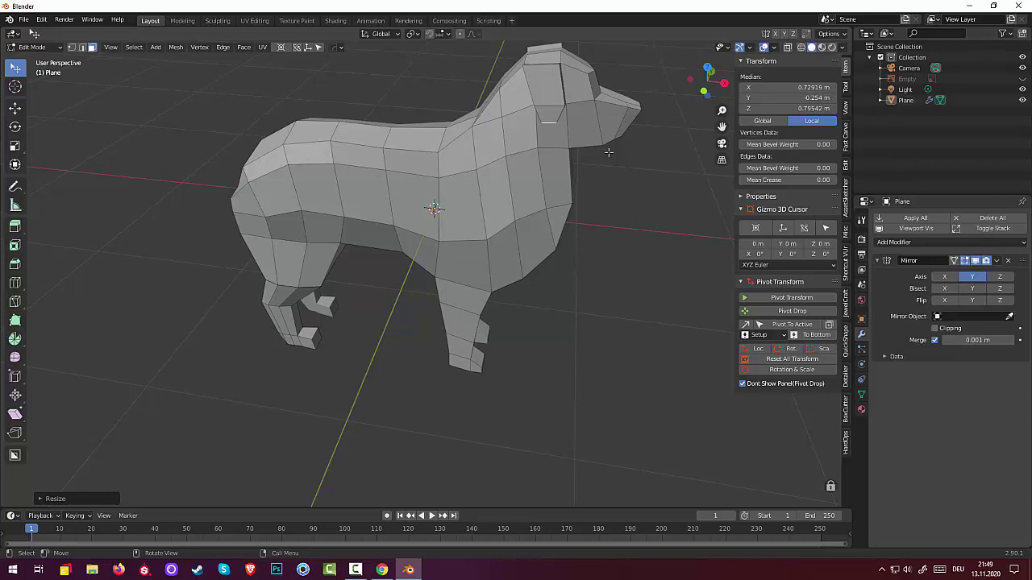
pyautogui.press('g')
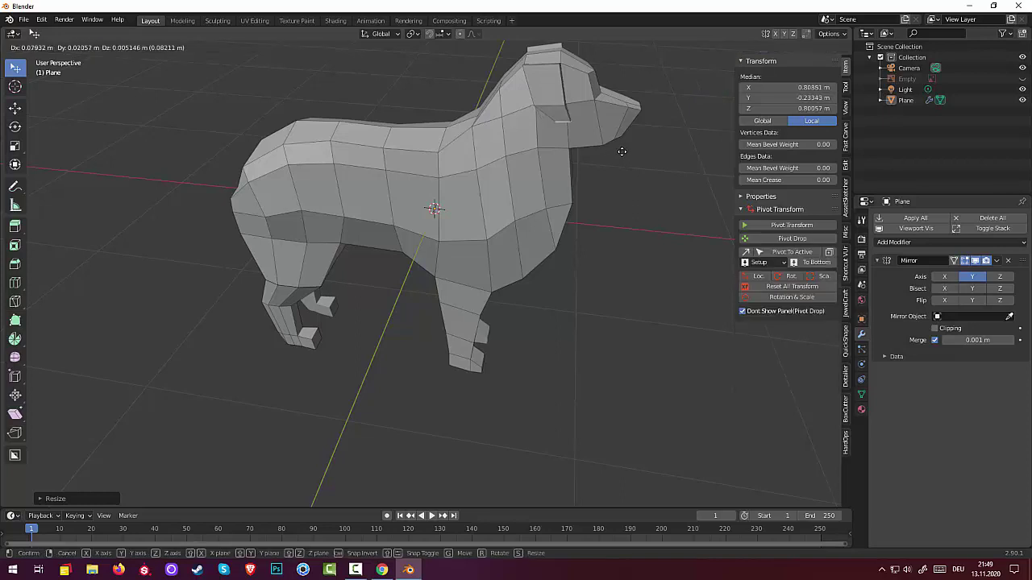
pyautogui.click(612, 156)
pyautogui.moveTo(612, 157)
pyautogui.mouseDown(button='middle')
pyautogui.moveTo(526, 152)
pyautogui.moveTo(489, 125)
pyautogui.moveTo(500, 149)
pyautogui.moveTo(566, 148)
pyautogui.moveTo(520, 142)
pyautogui.mouseUp(button='middle')
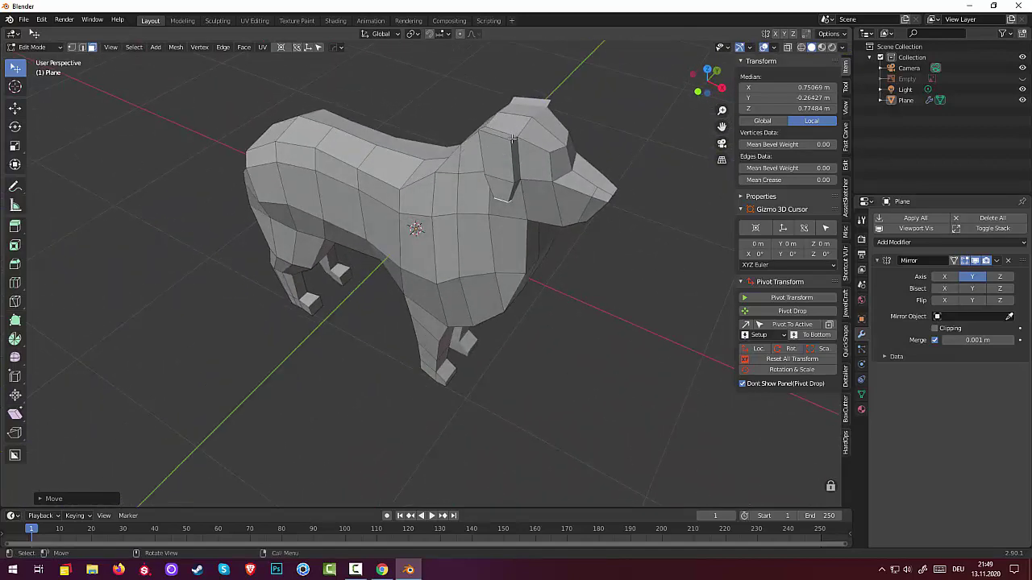
# In edge select mode, shift the ear's upper edge along the X axis
pyautogui.click(513, 140)
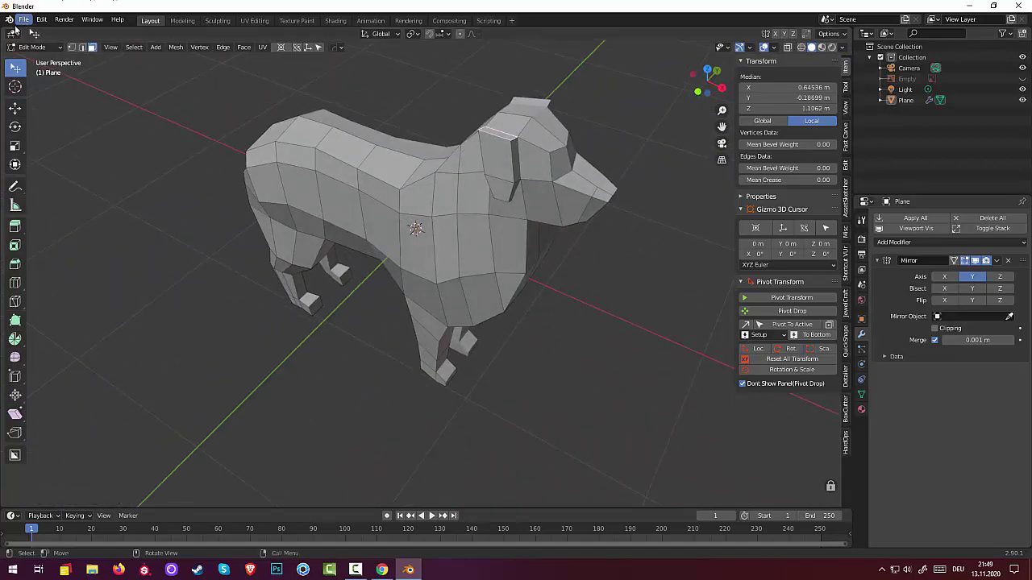
pyautogui.click(82, 47)
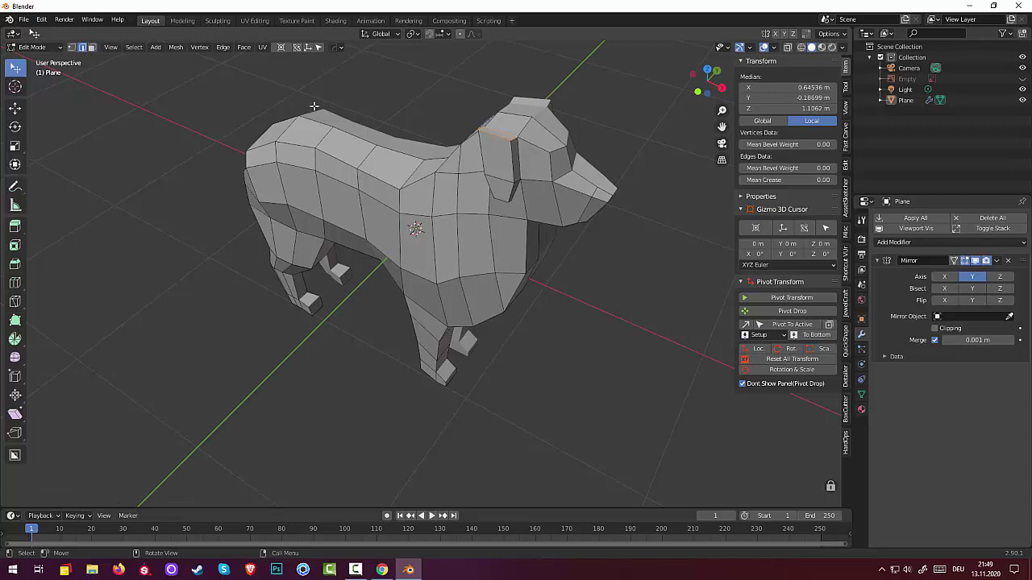
pyautogui.click(513, 140)
pyautogui.moveTo(528, 146)
pyautogui.mouseDown(button='middle')
pyautogui.moveTo(576, 131)
pyautogui.moveTo(546, 130)
pyautogui.moveTo(560, 112)
pyautogui.mouseUp(button='middle')
pyautogui.press('g')
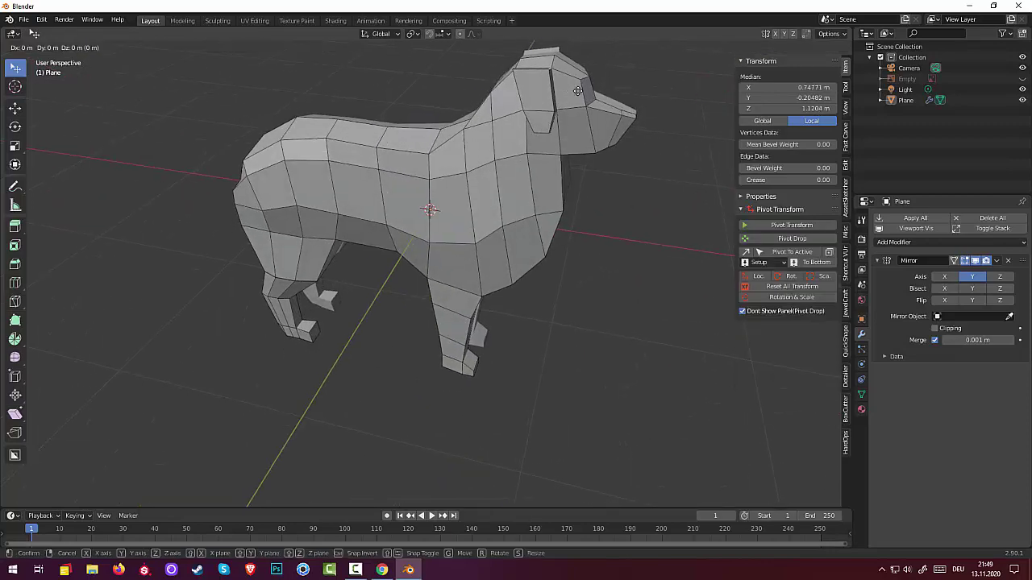
pyautogui.press('x')
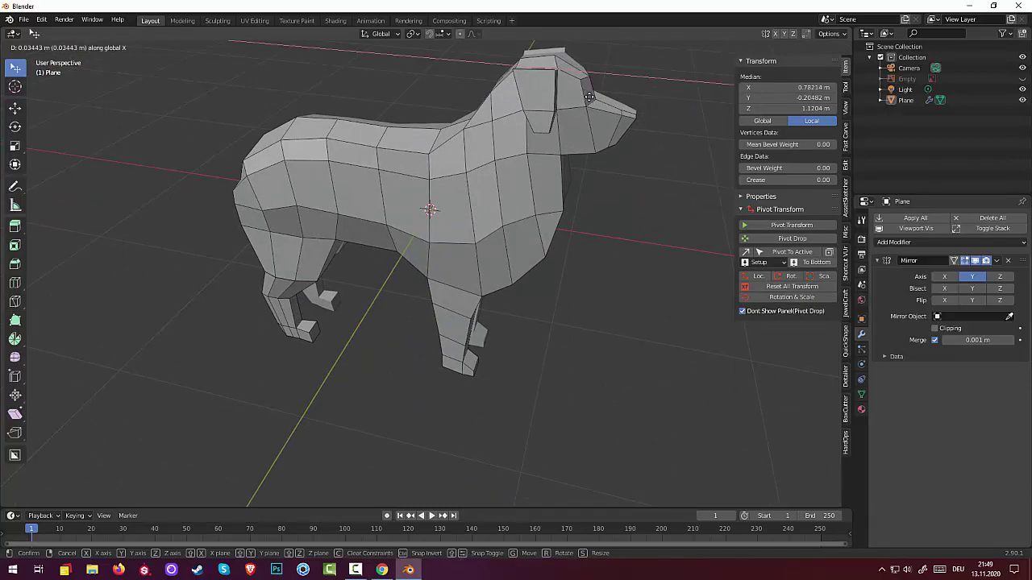
pyautogui.click(586, 100)
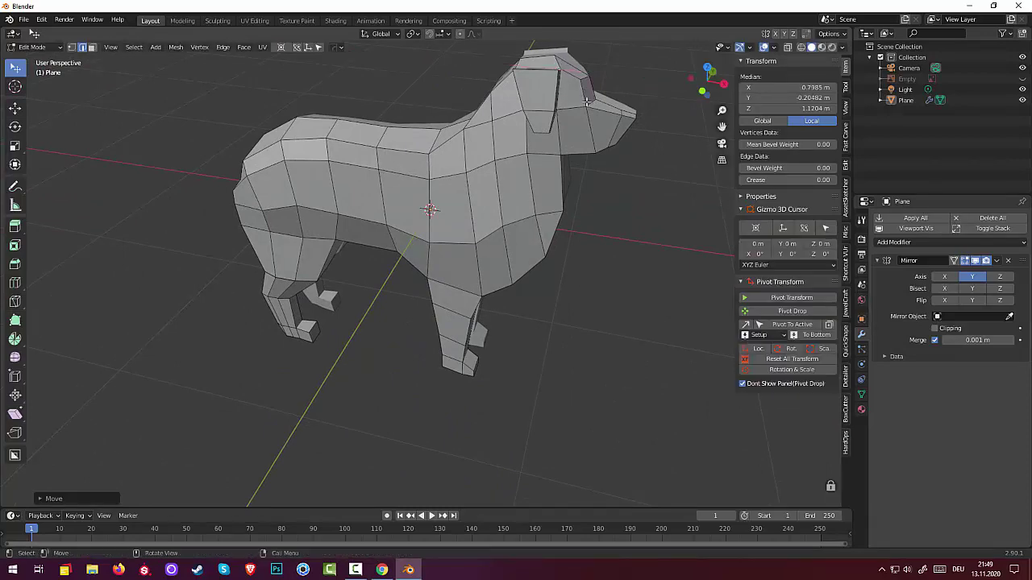
pyautogui.moveTo(588, 103)
pyautogui.mouseDown(button='middle')
pyautogui.moveTo(528, 96)
pyautogui.moveTo(500, 100)
pyautogui.moveTo(586, 97)
pyautogui.moveTo(450, 112)
pyautogui.moveTo(451, 139)
pyautogui.mouseUp(button='middle')
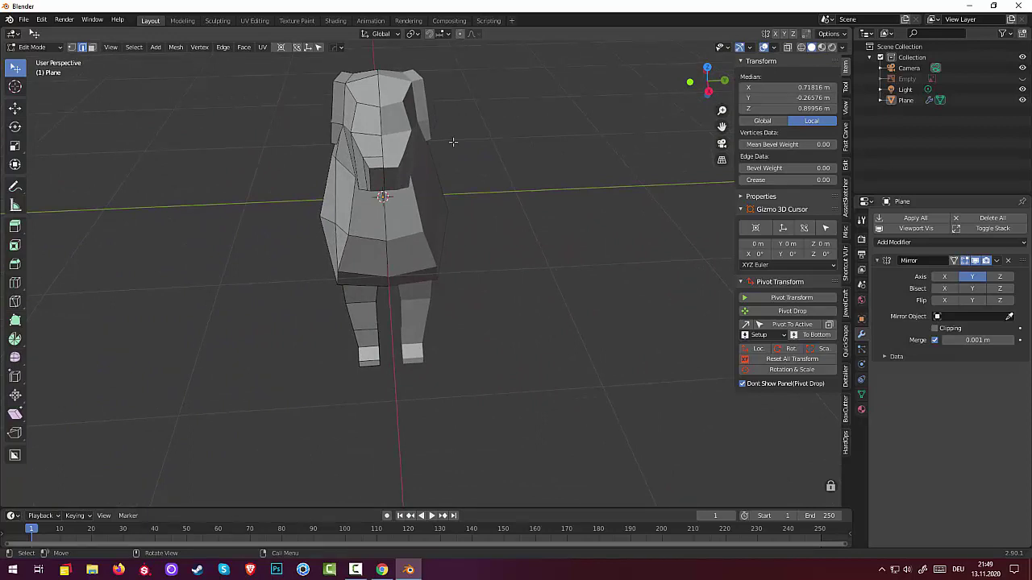
# Move the upper ear edge and another ear edge along Y so the ear sits against the head
pyautogui.press('g')
pyautogui.press('y')
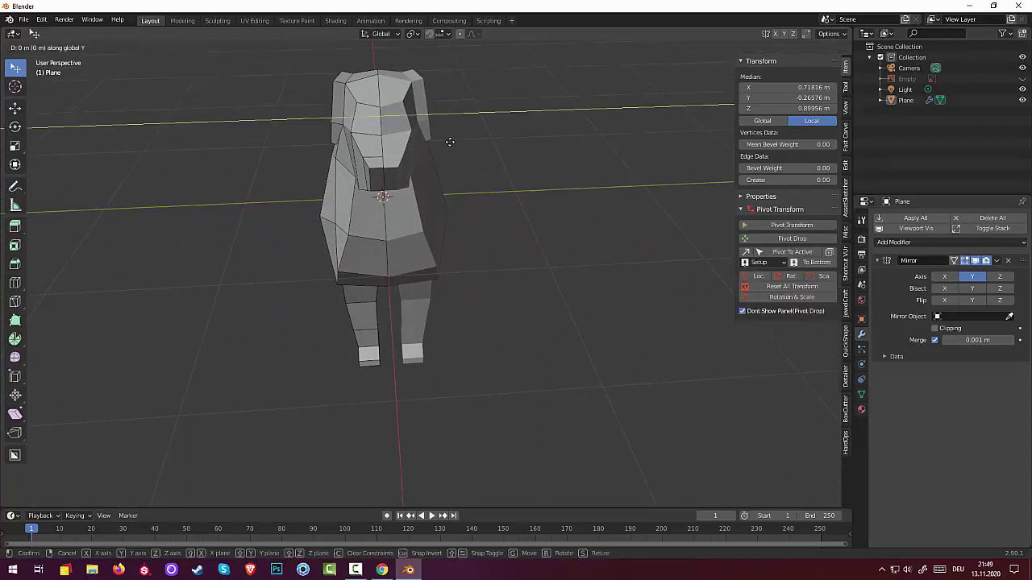
pyautogui.click(447, 142)
pyautogui.moveTo(380, 54); pyautogui.dragTo(410, 121, button='middle')
pyautogui.click(391, 356)
pyautogui.moveTo(391, 357); pyautogui.dragTo(398, 276, button='middle')
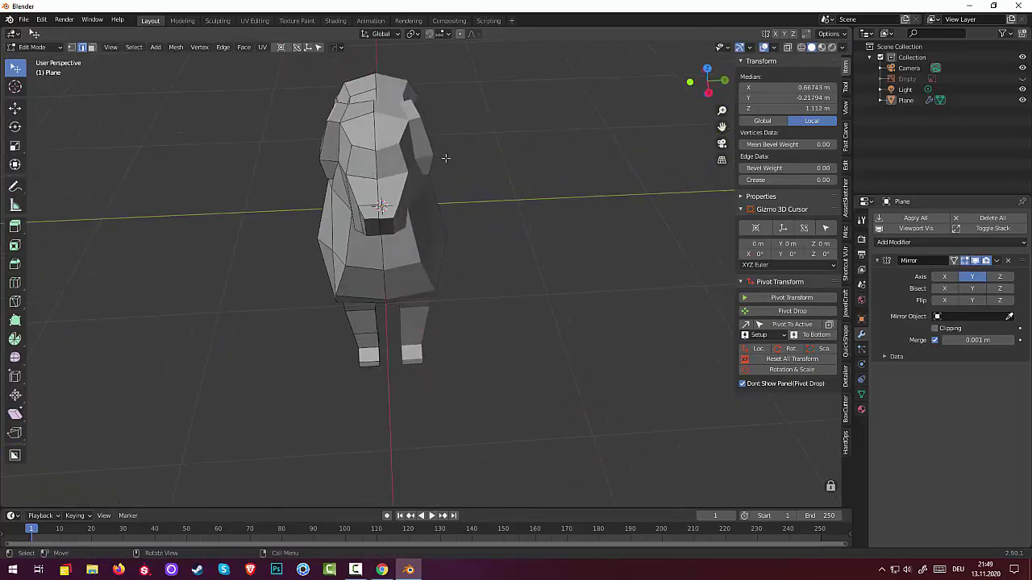
pyautogui.press('g')
pyautogui.press('y')
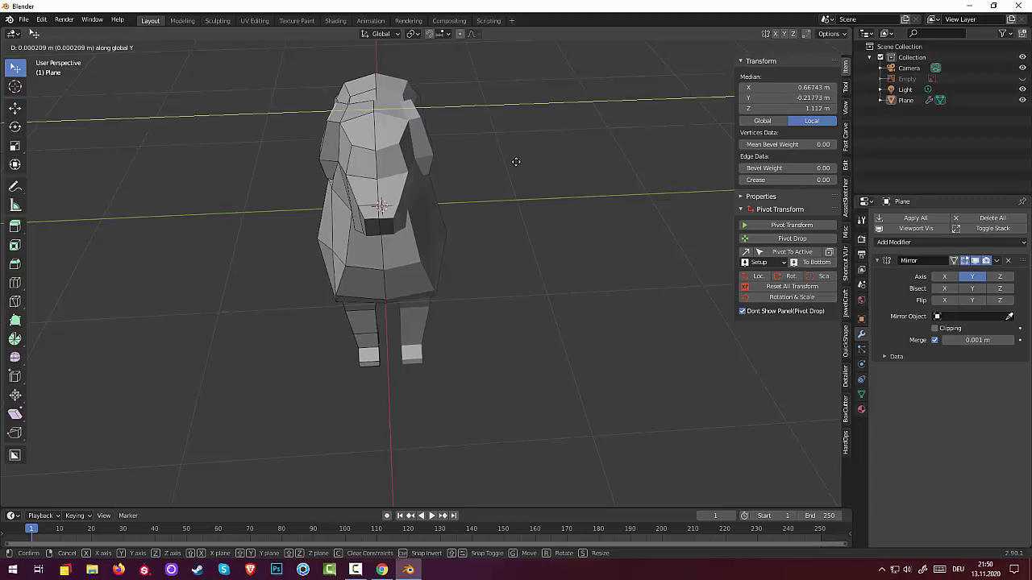
pyautogui.click(521, 163)
pyautogui.moveTo(526, 152)
pyautogui.mouseDown(button='middle')
pyautogui.moveTo(524, 138)
pyautogui.moveTo(637, 145)
pyautogui.moveTo(574, 154)
pyautogui.mouseUp(button='middle')
# Select the ear's faces in face select mode
pyautogui.click(466, 137)
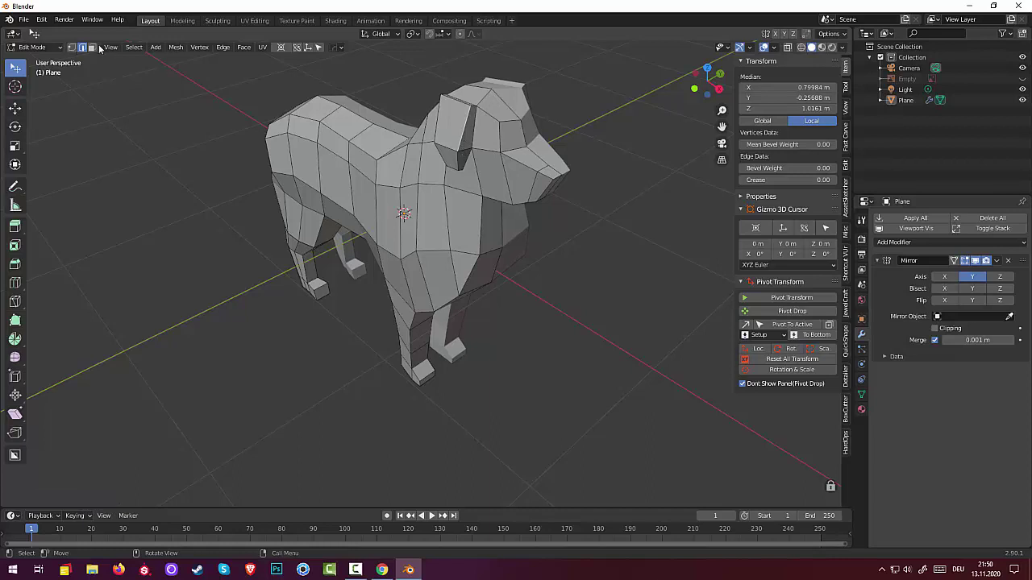
pyautogui.click(92, 47)
pyautogui.click(449, 128)
pyautogui.keyDown('shift'); pyautogui.click(450, 158); pyautogui.keyUp('shift')
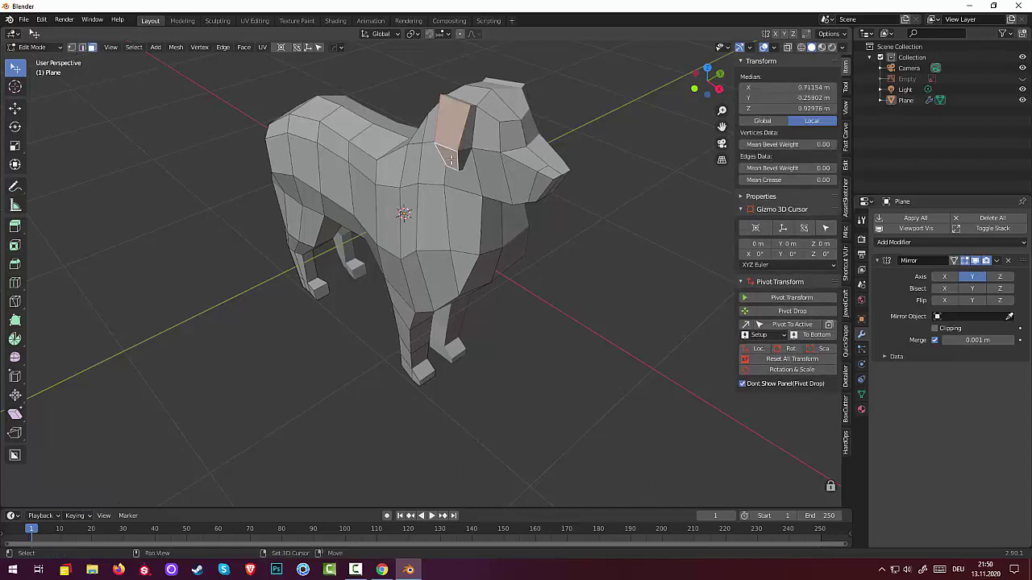
pyautogui.keyDown('shift'); pyautogui.click(461, 160); pyautogui.keyUp('shift')
pyautogui.keyDown('shift'); pyautogui.click(466, 145); pyautogui.keyUp('shift')
pyautogui.moveTo(466, 139)
pyautogui.mouseDown(button='middle')
pyautogui.moveTo(561, 121)
pyautogui.moveTo(568, 88)
pyautogui.mouseUp(button='middle')
pyautogui.keyDown('shift'); pyautogui.click(569, 95); pyautogui.keyUp('shift')
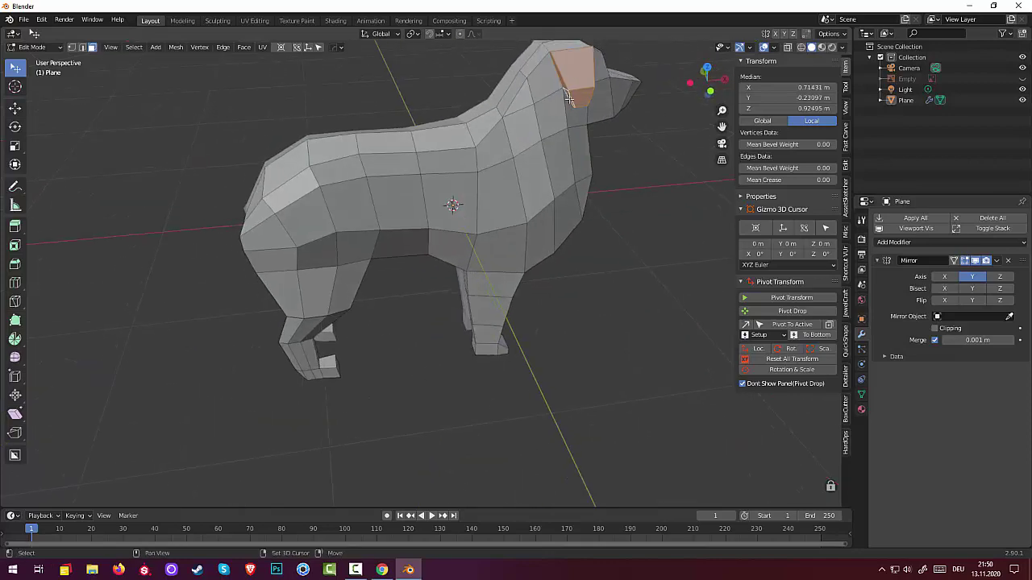
pyautogui.moveTo(594, 139); pyautogui.dragTo(646, 250, button='middle')
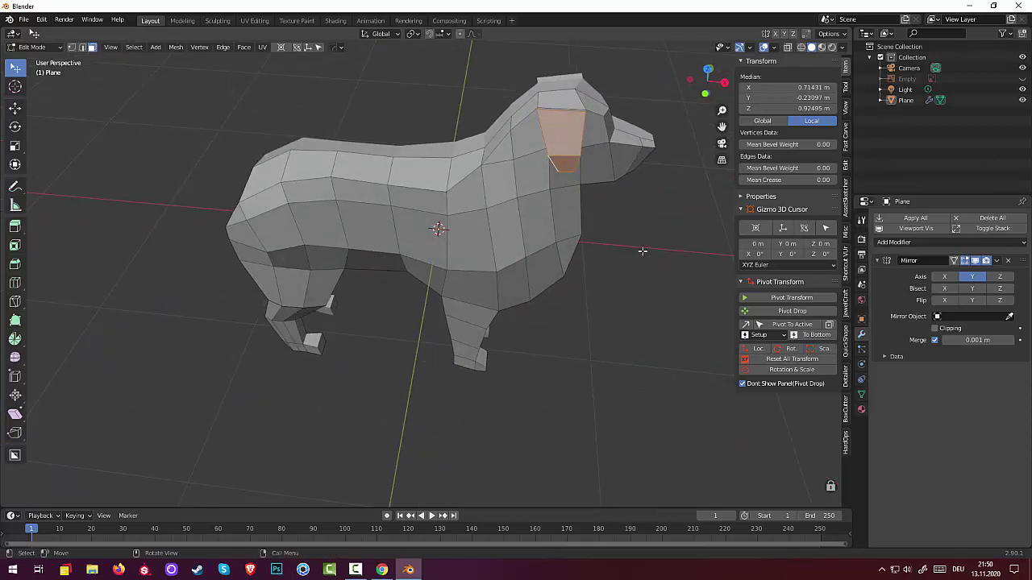
# Scale the selected ear faces up by about 1.18
pyautogui.press('s')
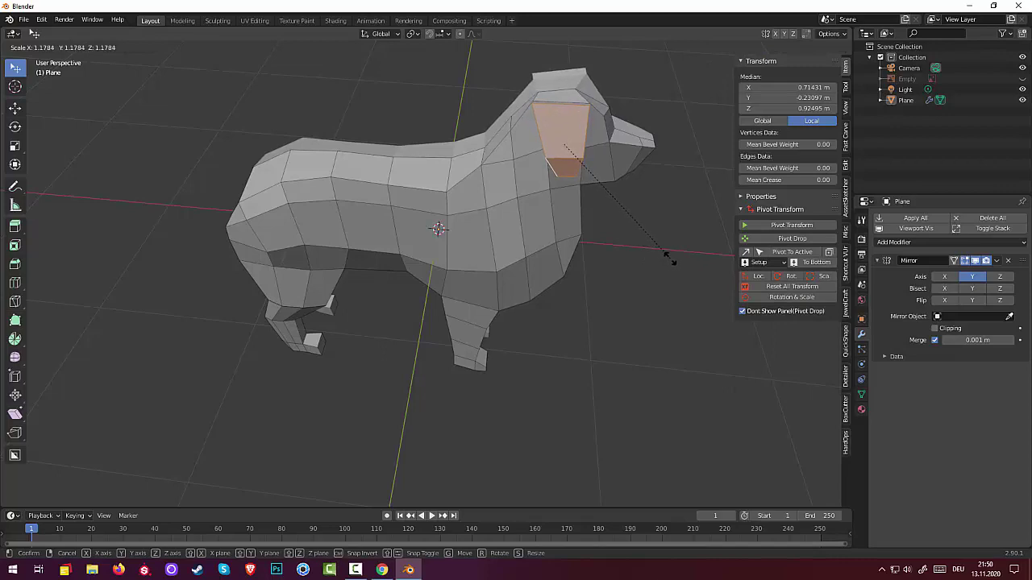
pyautogui.click(669, 257)
pyautogui.moveTo(663, 246)
pyautogui.mouseDown(button='middle')
pyautogui.moveTo(640, 209)
pyautogui.moveTo(580, 198)
pyautogui.moveTo(588, 173)
pyautogui.mouseUp(button='middle')
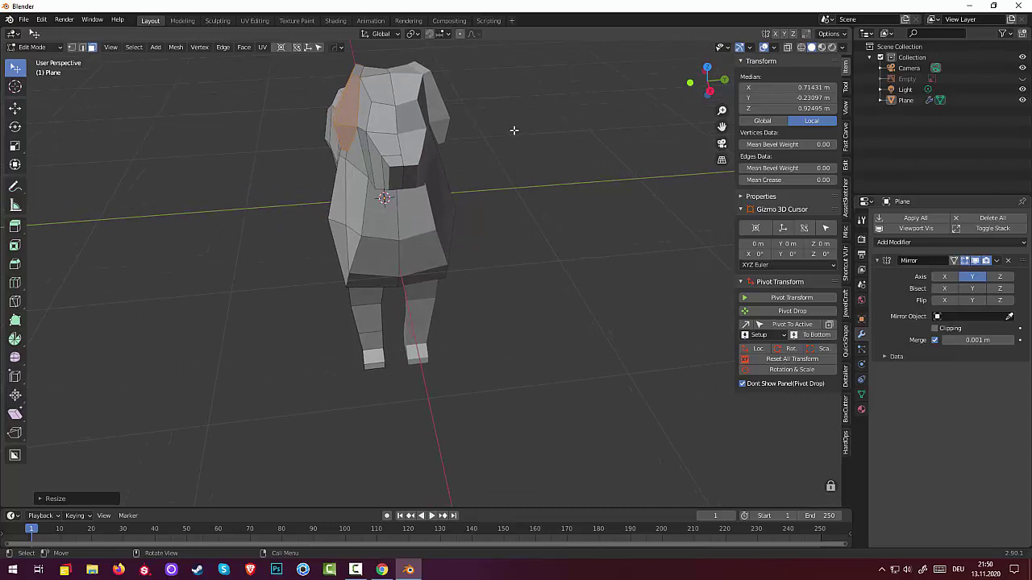
pyautogui.moveTo(513, 130)
pyautogui.mouseDown(button='middle')
pyautogui.moveTo(516, 110)
pyautogui.moveTo(511, 118)
pyautogui.moveTo(561, 127)
pyautogui.moveTo(612, 110)
pyautogui.moveTo(620, 129)
pyautogui.moveTo(515, 133)
pyautogui.moveTo(514, 118)
pyautogui.mouseUp(button='middle')
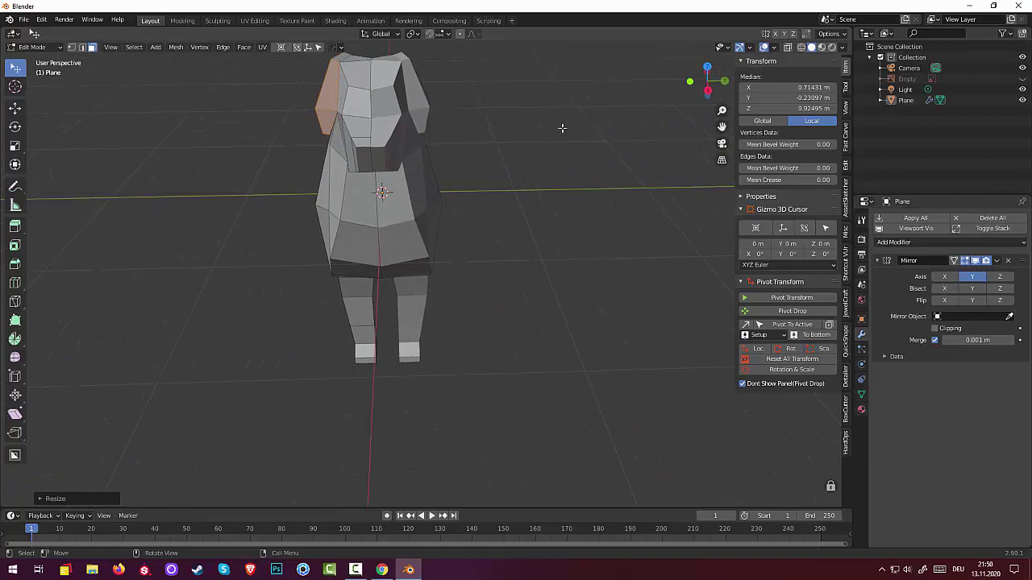
pyautogui.press('z')
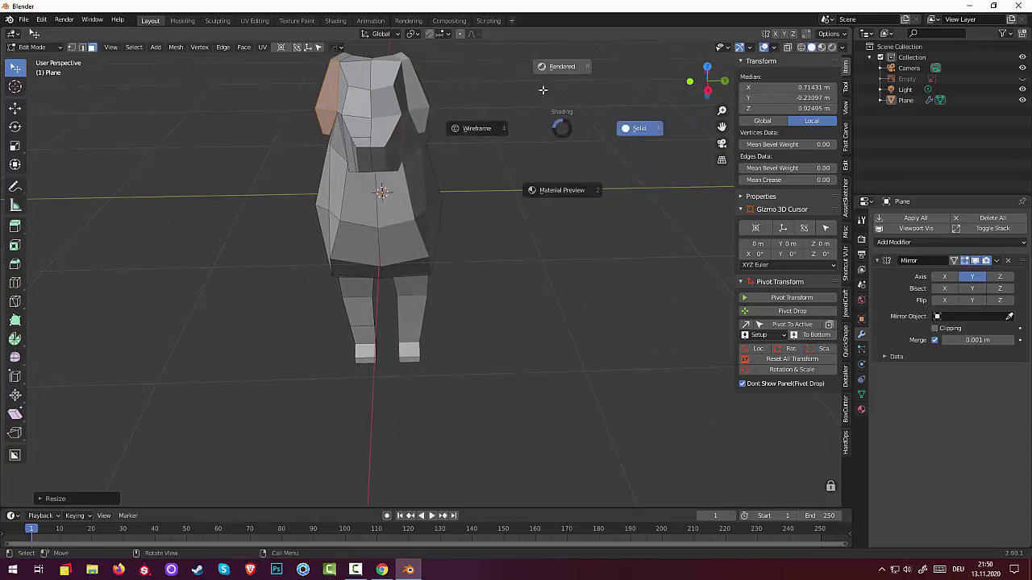
# Switch the viewport to rendered shading and nudge the ear face slightly
pyautogui.click(515, 45)
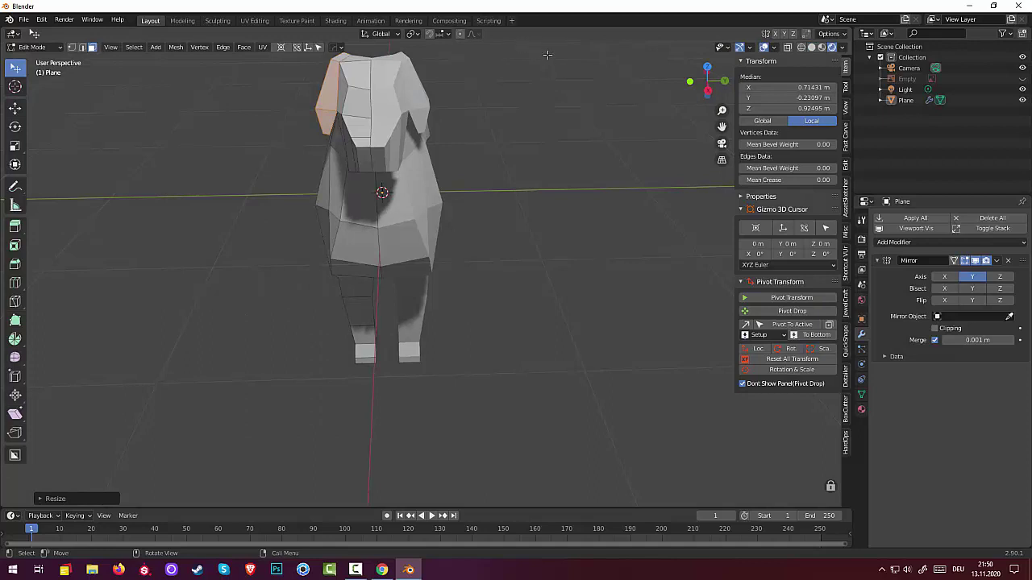
pyautogui.press('g')
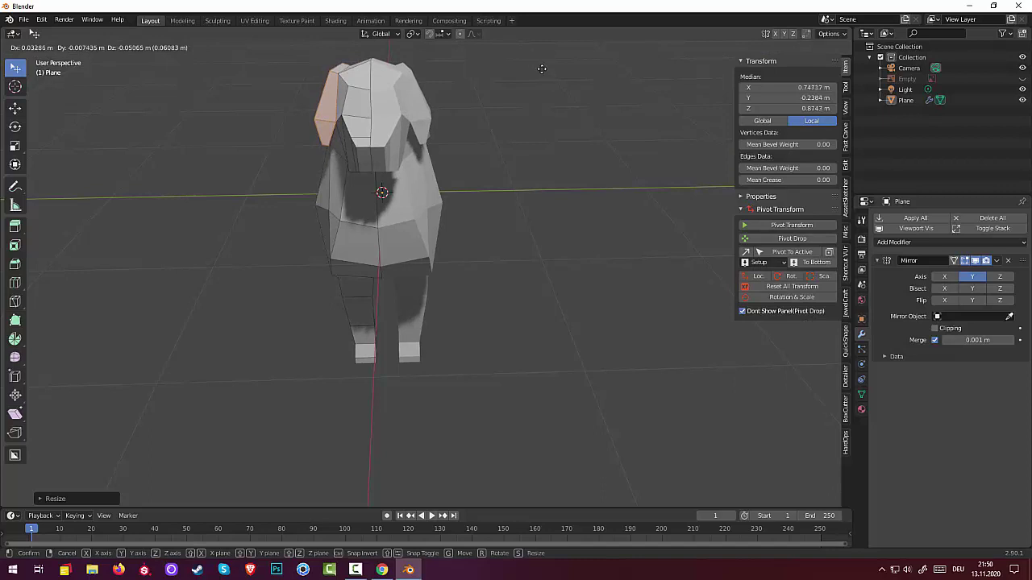
pyautogui.click(543, 64)
pyautogui.moveTo(581, 62); pyautogui.dragTo(550, 98, button='middle')
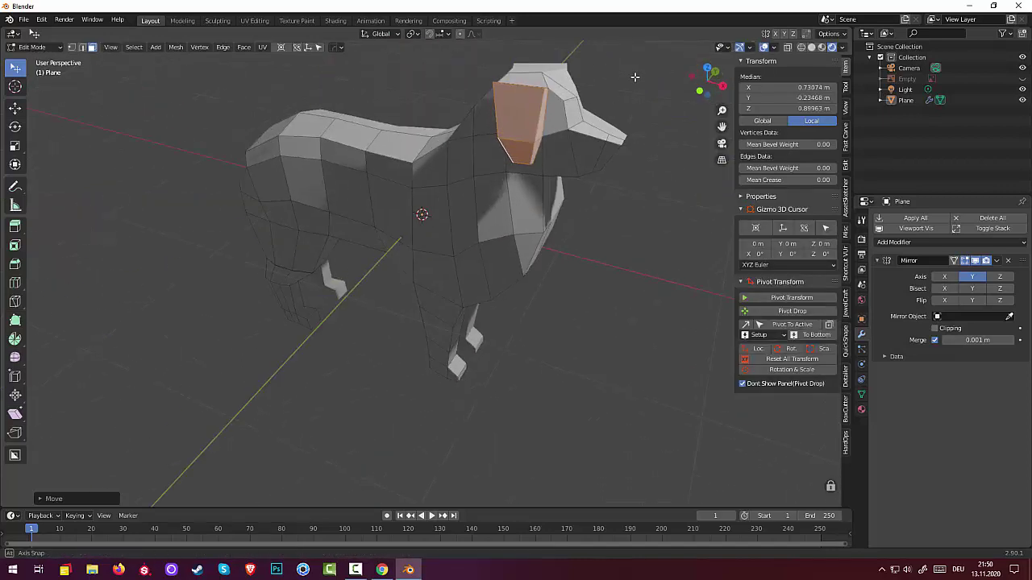
# In edge select mode, lower an edge on top of the head along Z
pyautogui.click(524, 85)
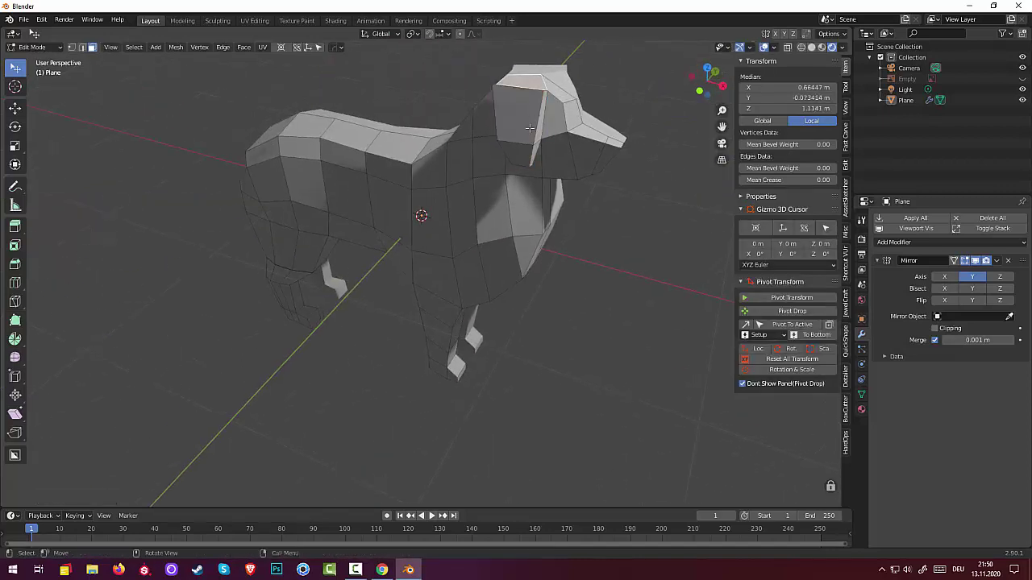
pyautogui.moveTo(637, 212)
pyautogui.mouseDown(button='middle')
pyautogui.moveTo(571, 197)
pyautogui.moveTo(473, 207)
pyautogui.mouseUp(button='middle')
pyautogui.click(426, 195)
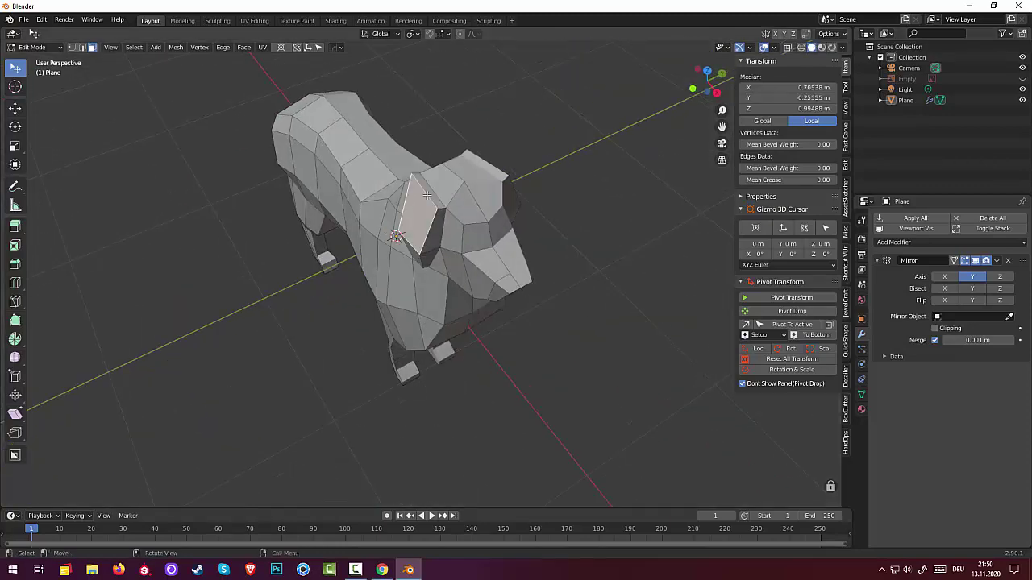
pyautogui.click(83, 48)
pyautogui.click(426, 197)
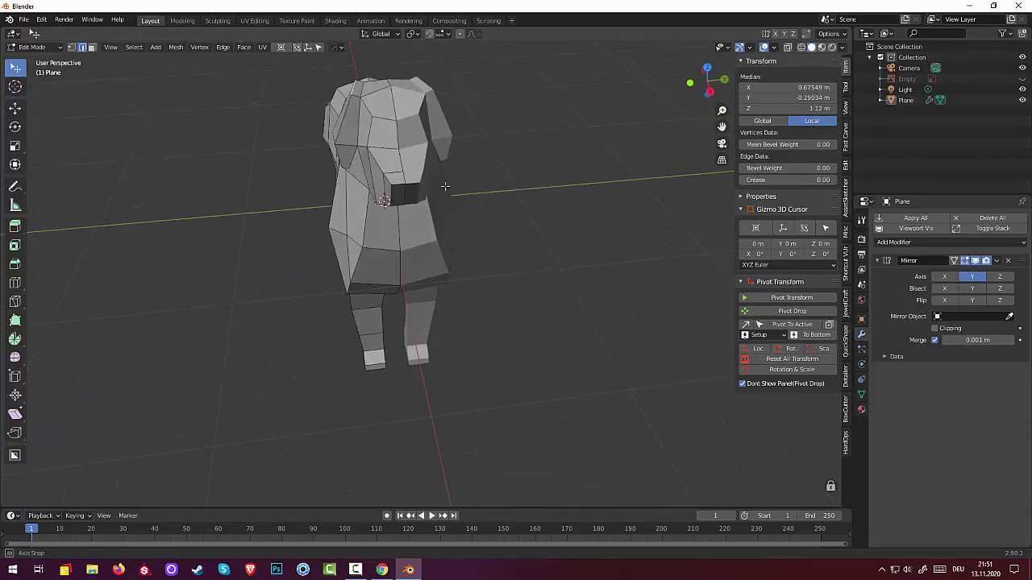
pyautogui.moveTo(441, 211); pyautogui.dragTo(441, 166, button='middle')
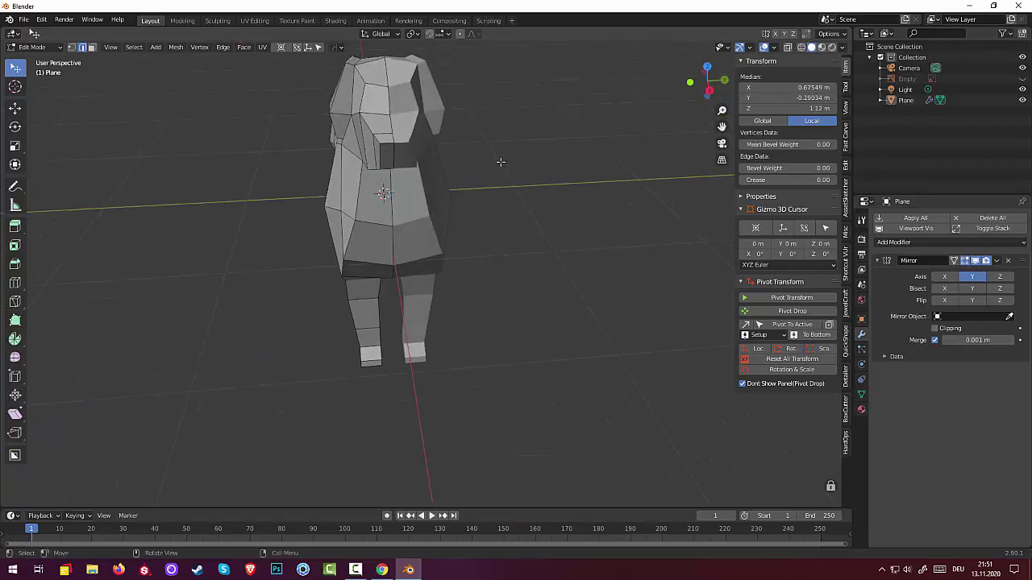
pyautogui.press('g')
pyautogui.press('z')
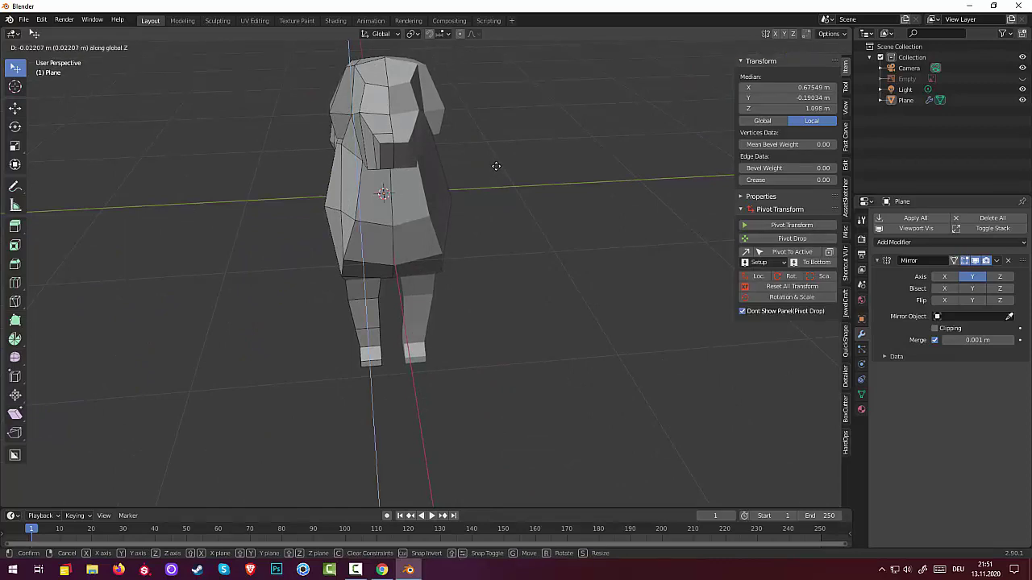
pyautogui.click(495, 166)
# Shift another part of the head slightly, then clear the selection
pyautogui.moveTo(365, 125); pyautogui.dragTo(429, 153, button='middle')
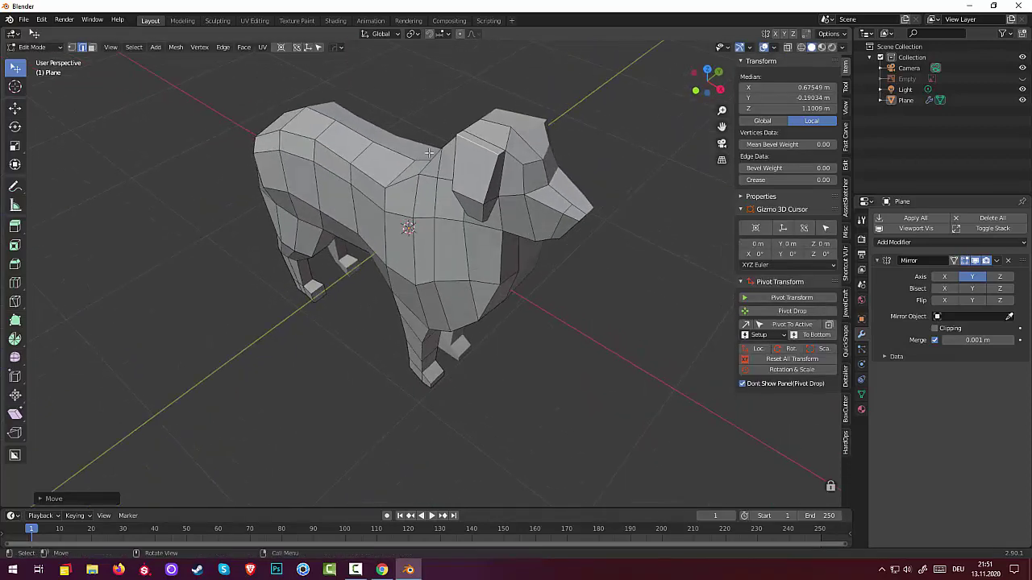
pyautogui.click(454, 196)
pyautogui.moveTo(463, 198); pyautogui.dragTo(538, 203, button='middle')
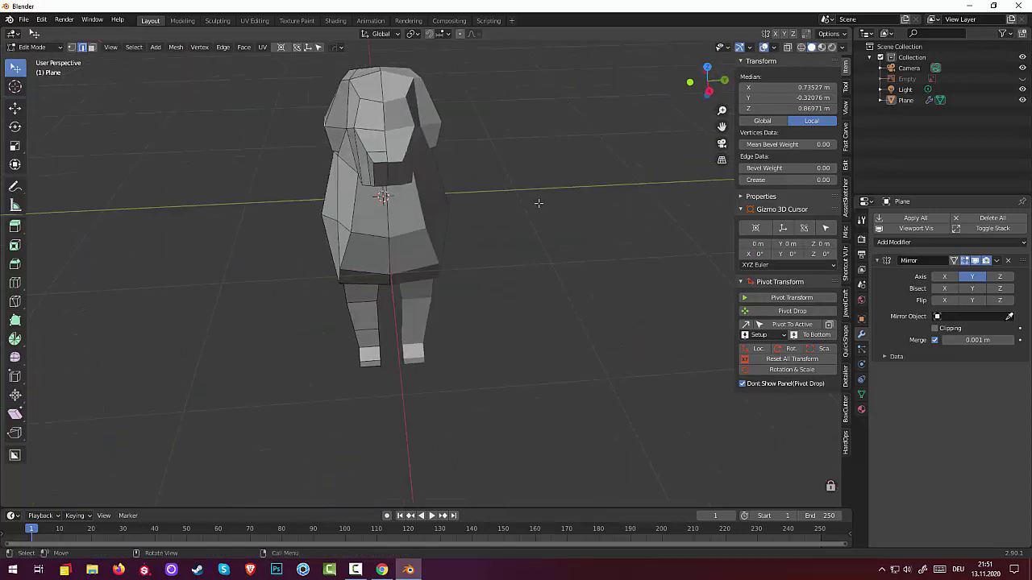
pyautogui.press('g')
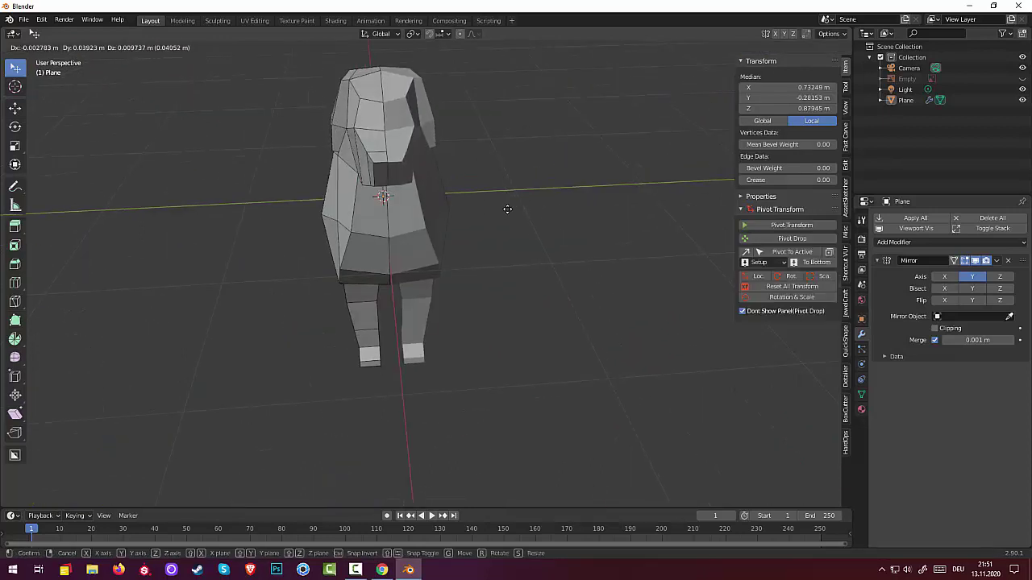
pyautogui.click(512, 226)
pyautogui.hotkey('alt', 'a')
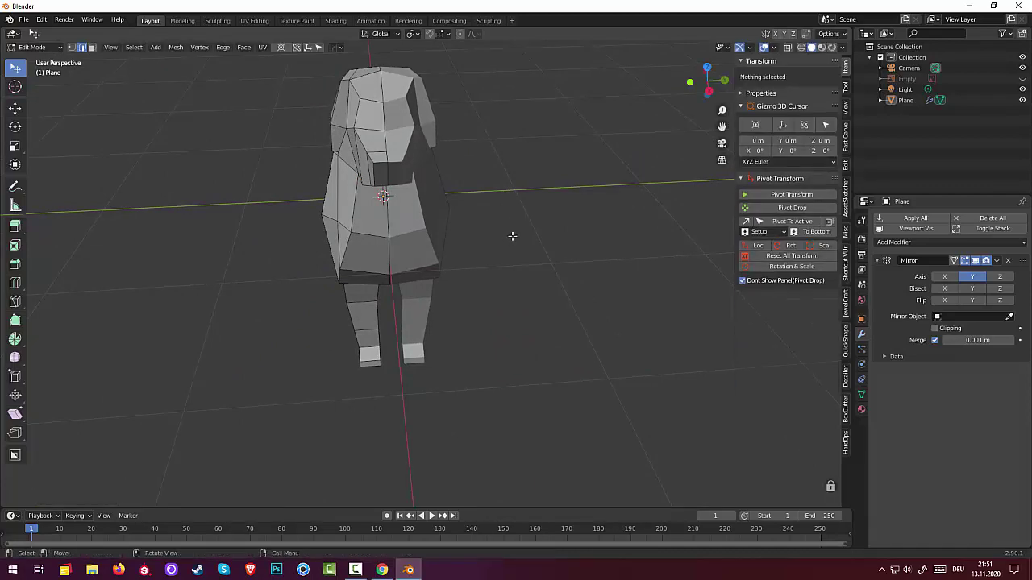
pyautogui.moveTo(511, 233)
pyautogui.mouseDown(button='middle')
pyautogui.moveTo(613, 254)
pyautogui.moveTo(633, 226)
pyautogui.moveTo(610, 231)
pyautogui.mouseUp(button='middle')
# Lower a second head-top edge vertically along Z
pyautogui.moveTo(600, 244); pyautogui.dragTo(552, 105, button='middle')
pyautogui.click(555, 106)
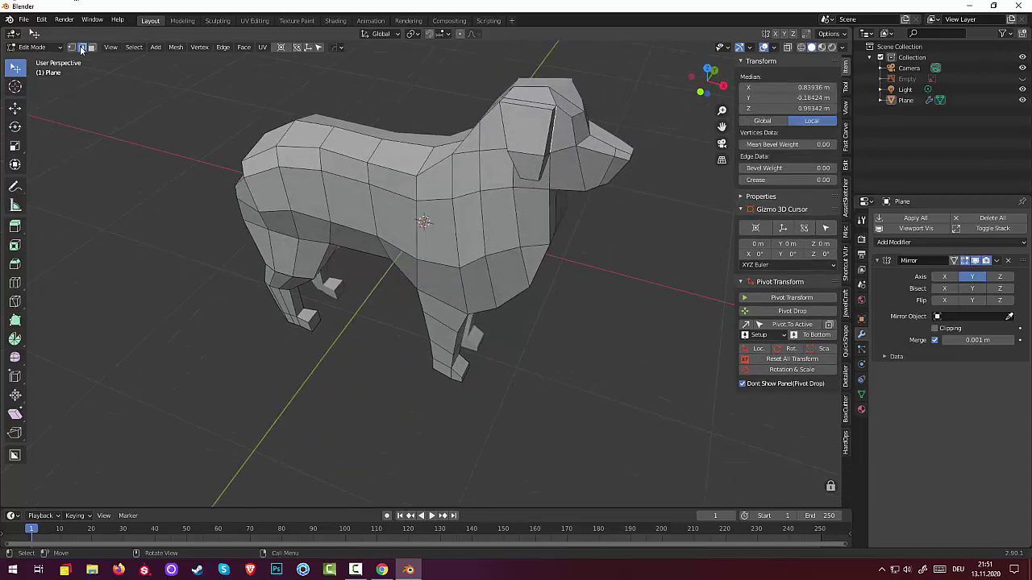
pyautogui.moveTo(555, 106)
pyautogui.mouseDown(button='middle')
pyautogui.moveTo(513, 136)
pyautogui.moveTo(477, 101)
pyautogui.moveTo(374, 106)
pyautogui.mouseUp(button='middle')
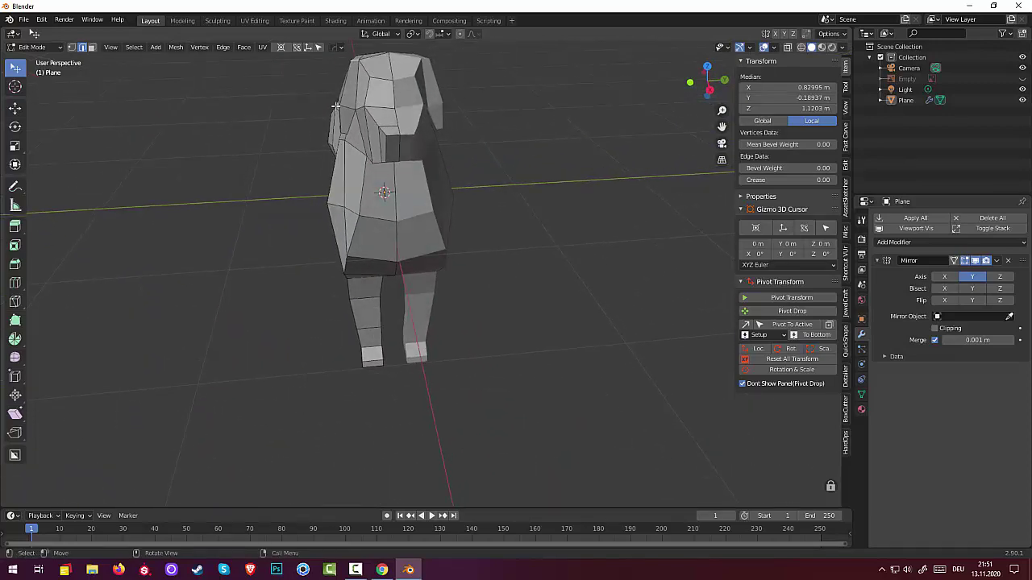
pyautogui.press('g')
pyautogui.press('z')
pyautogui.click(335, 112)
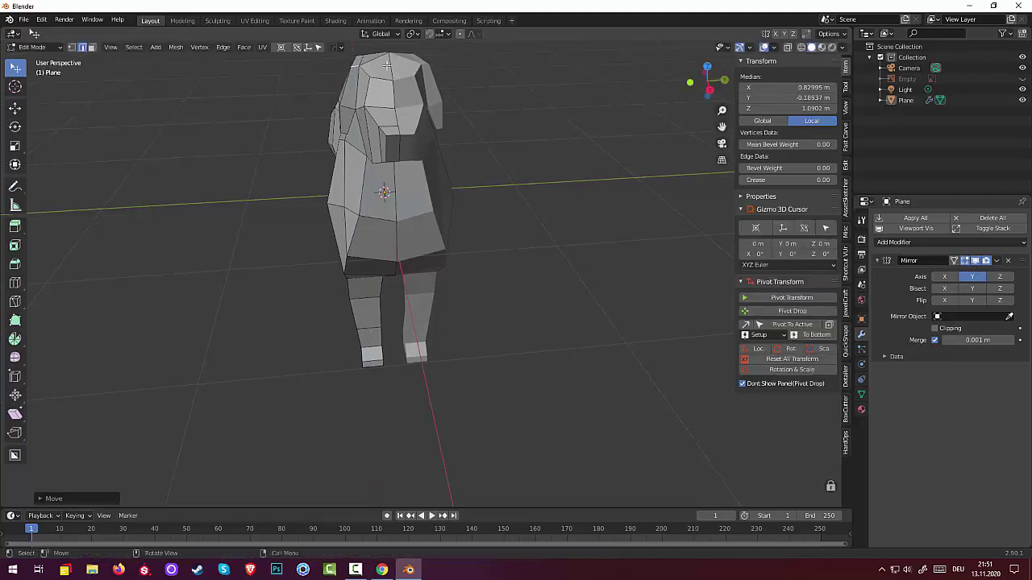
# In vertex mode, move the top head vertex along Z, then add a second head vertex to the selection
pyautogui.click(73, 47)
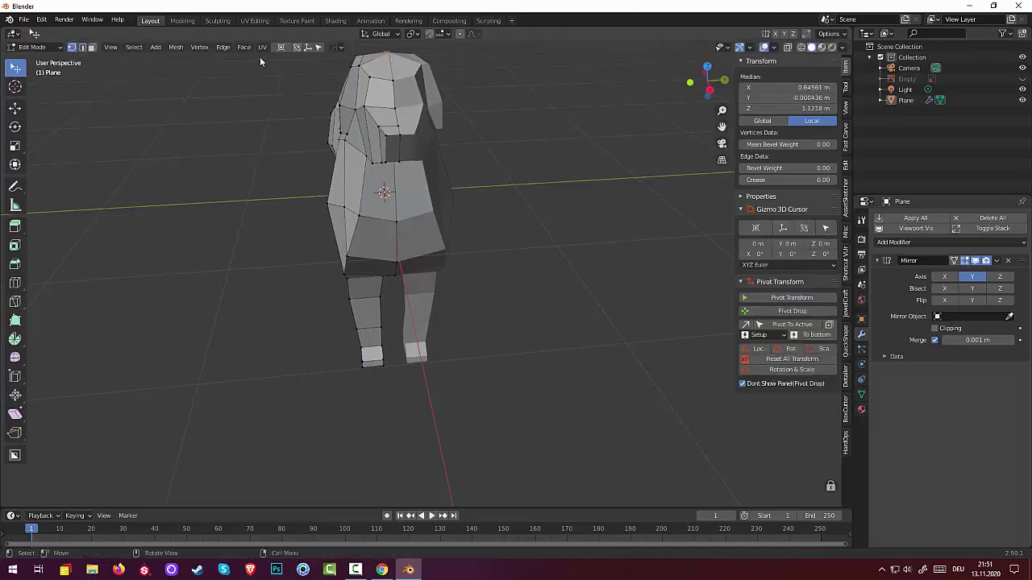
pyautogui.click(388, 50)
pyautogui.moveTo(389, 50); pyautogui.dragTo(511, 90, button='middle')
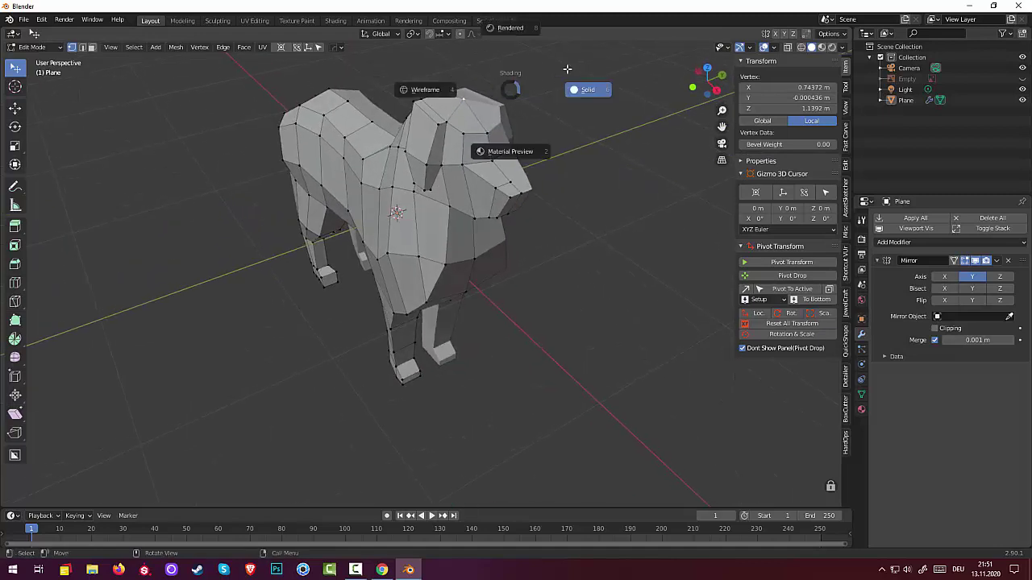
pyautogui.click(567, 71)
pyautogui.press('g')
pyautogui.press('z')
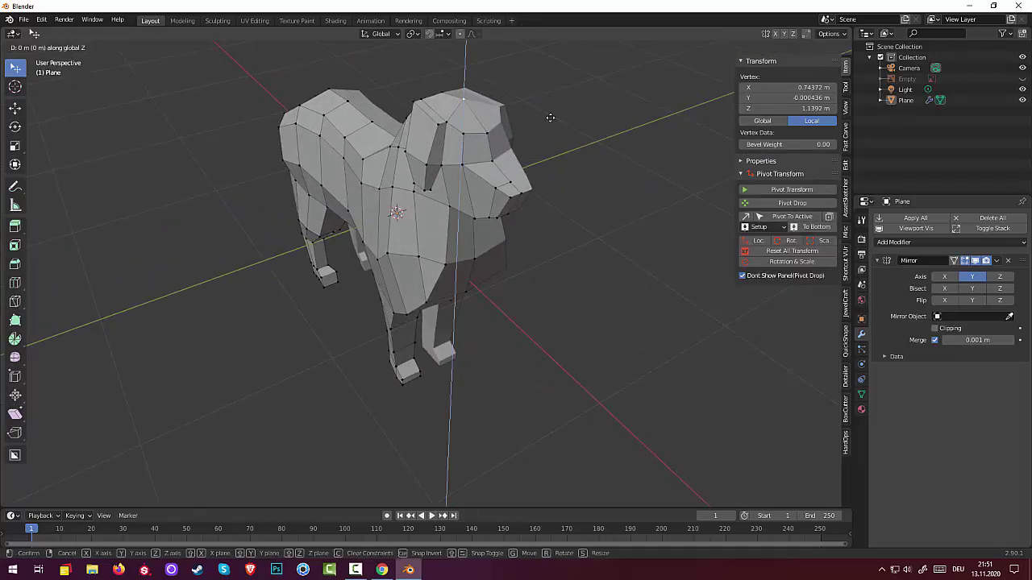
pyautogui.click(550, 123)
pyautogui.moveTo(550, 123)
pyautogui.mouseDown(button='middle')
pyautogui.moveTo(559, 97)
pyautogui.moveTo(535, 85)
pyautogui.moveTo(517, 105)
pyautogui.moveTo(521, 95)
pyautogui.moveTo(502, 100)
pyautogui.moveTo(617, 108)
pyautogui.moveTo(618, 100)
pyautogui.moveTo(516, 174)
pyautogui.moveTo(570, 177)
pyautogui.moveTo(570, 96)
pyautogui.moveTo(652, 151)
pyautogui.mouseUp(button='middle')
pyautogui.scroll(-3, 502, 100)
pyautogui.scroll(2, 516, 177)
pyautogui.scroll(2, 523, 191)
pyautogui.keyDown('shift'); pyautogui.click(561, 101); pyautogui.keyUp('shift')
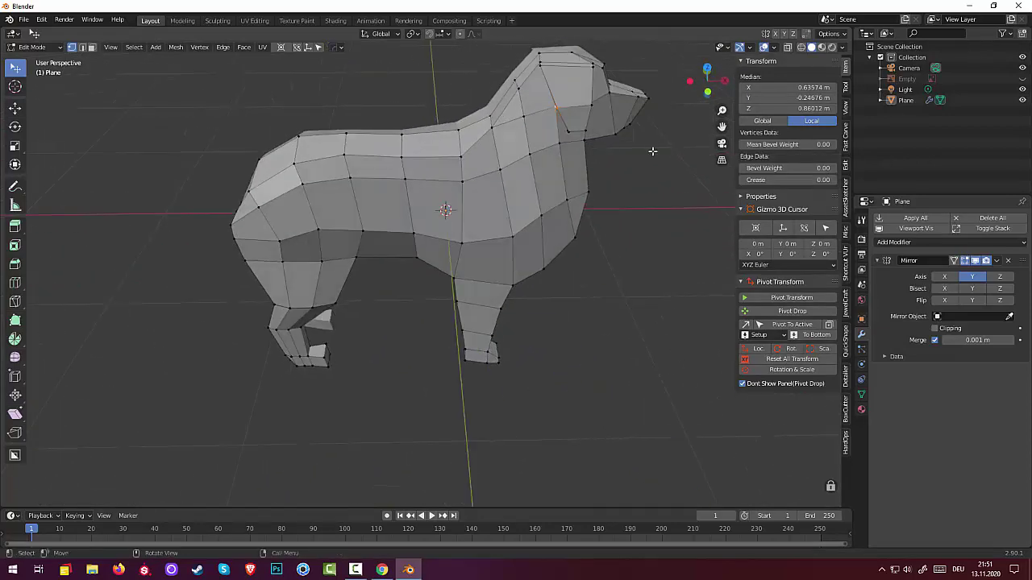
# Slide the selected head vertices along the X axis
pyautogui.press('g')
pyautogui.press('x')
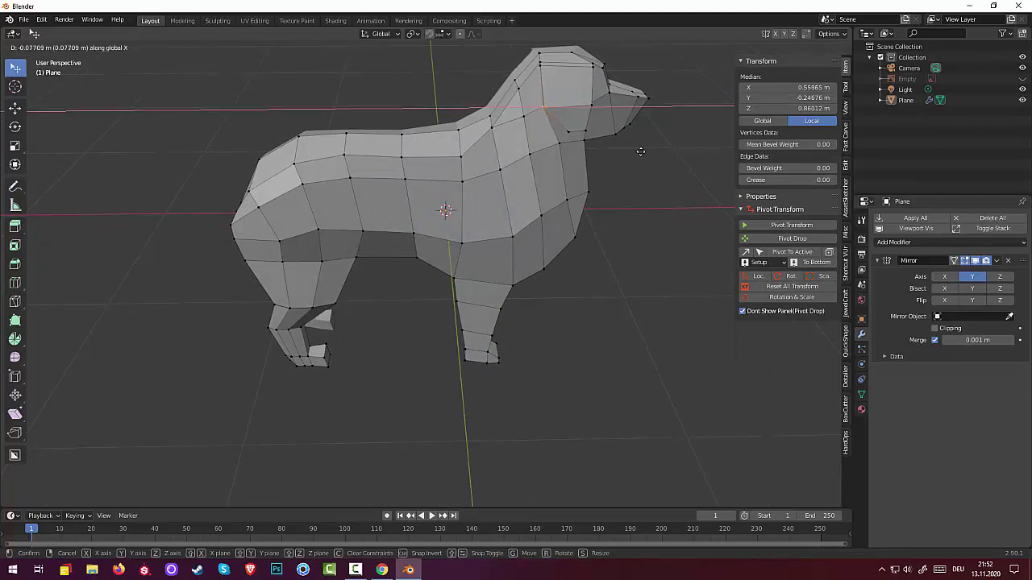
pyautogui.click(641, 151)
pyautogui.moveTo(641, 151)
pyautogui.mouseDown(button='middle')
pyautogui.moveTo(605, 178)
pyautogui.moveTo(594, 207)
pyautogui.moveTo(548, 212)
pyautogui.moveTo(573, 177)
pyautogui.mouseUp(button='middle')
# Narrow the head by scaling two head vertices and a side edge inward
pyautogui.click(536, 158)
pyautogui.keyDown('shift'); pyautogui.click(488, 138); pyautogui.keyUp('shift')
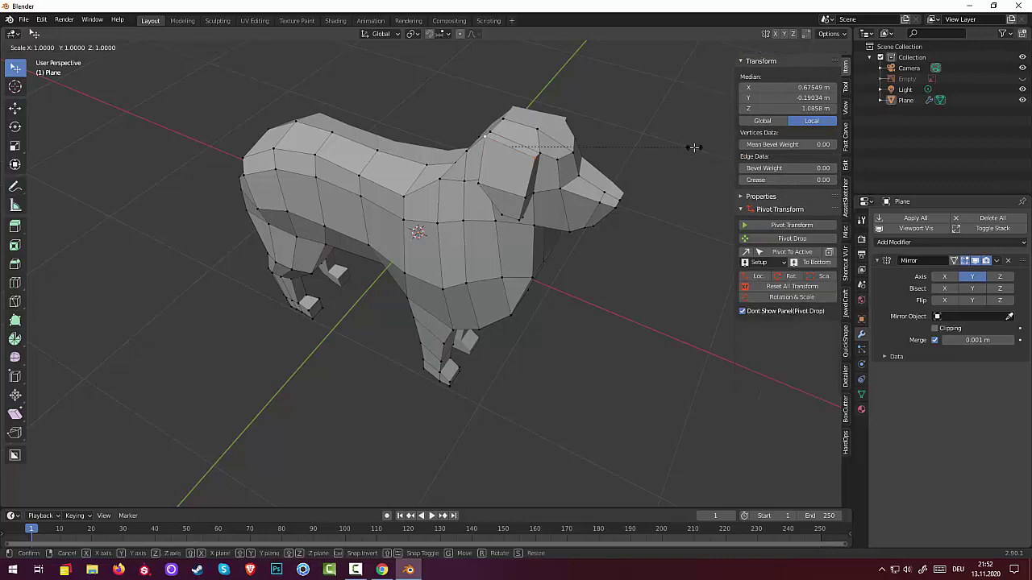
pyautogui.press('s')
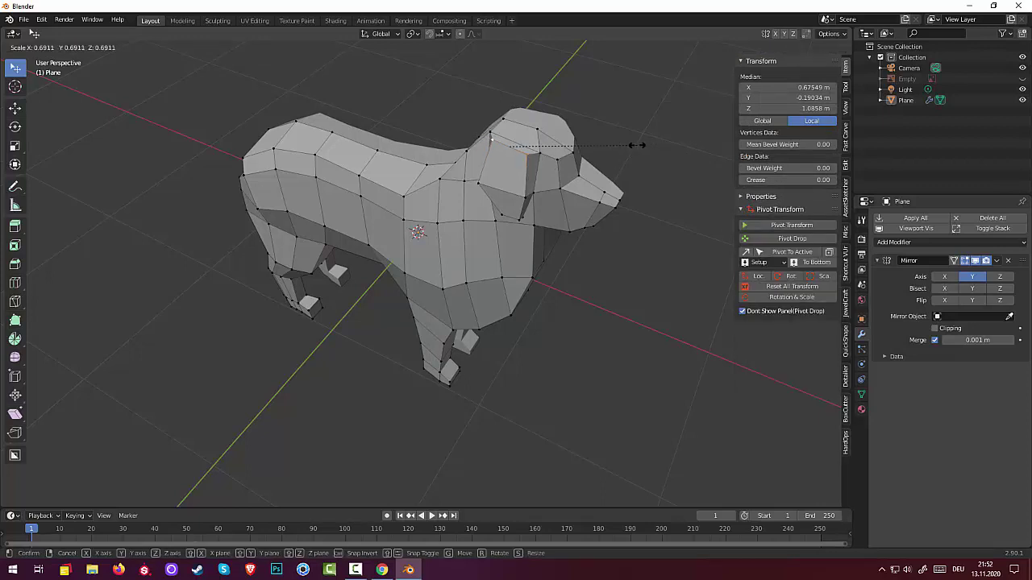
pyautogui.click(637, 146)
pyautogui.click(525, 197)
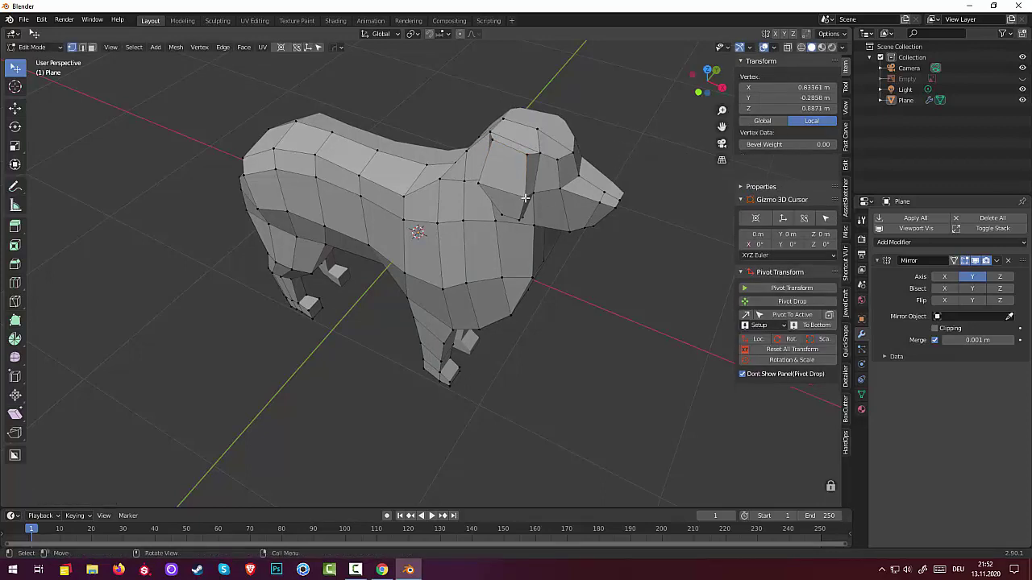
pyautogui.keyDown('shift'); pyautogui.click(478, 183); pyautogui.keyUp('shift')
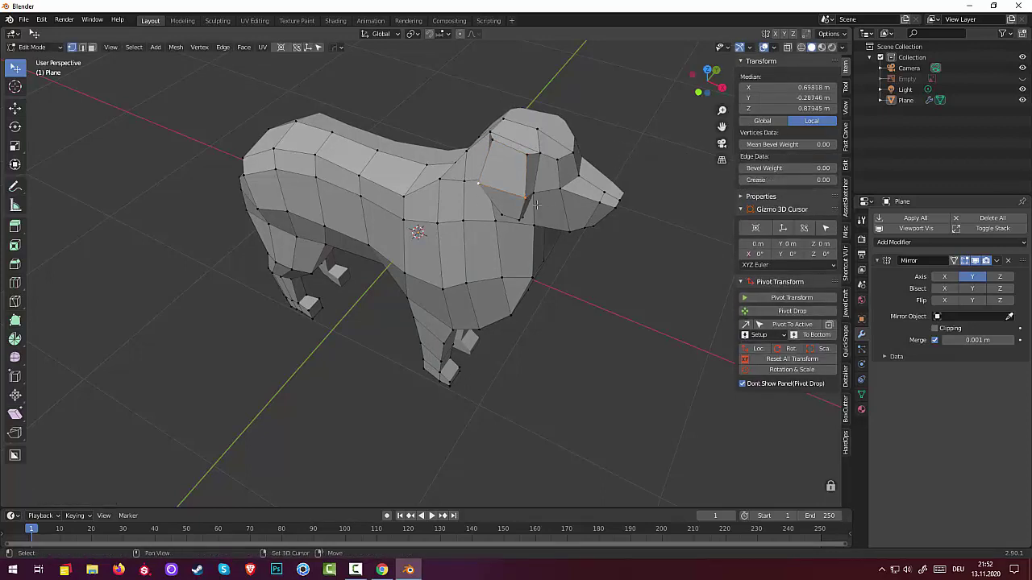
pyautogui.press('s')
pyautogui.click(637, 229)
pyautogui.click(595, 290)
pyautogui.moveTo(594, 290)
pyautogui.mouseDown(button='middle')
pyautogui.moveTo(531, 237)
pyautogui.moveTo(546, 249)
pyautogui.mouseUp(button='middle')
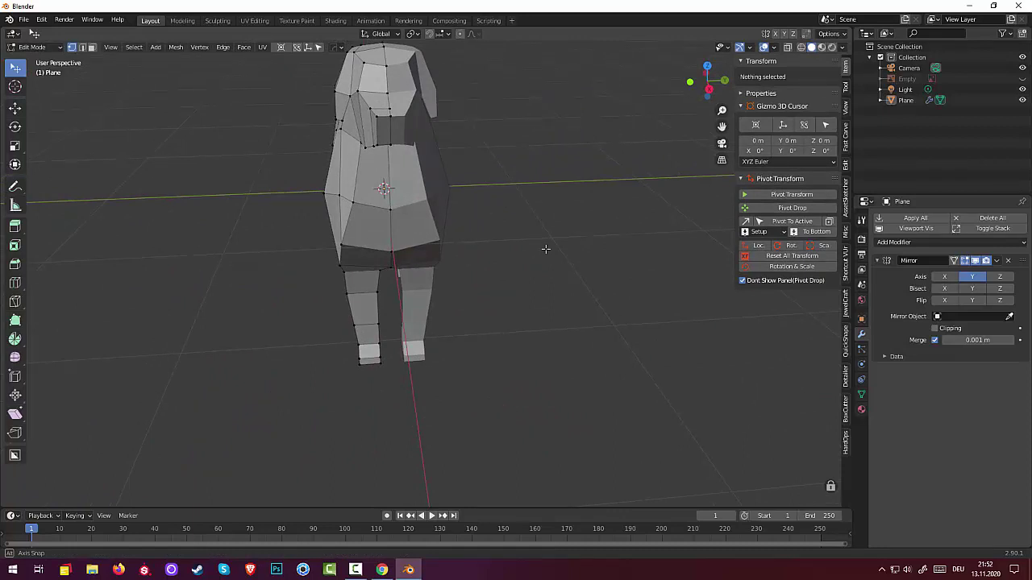
# Reposition the top vertex of the skull and select the shortest path to the nose
pyautogui.click(365, 62)
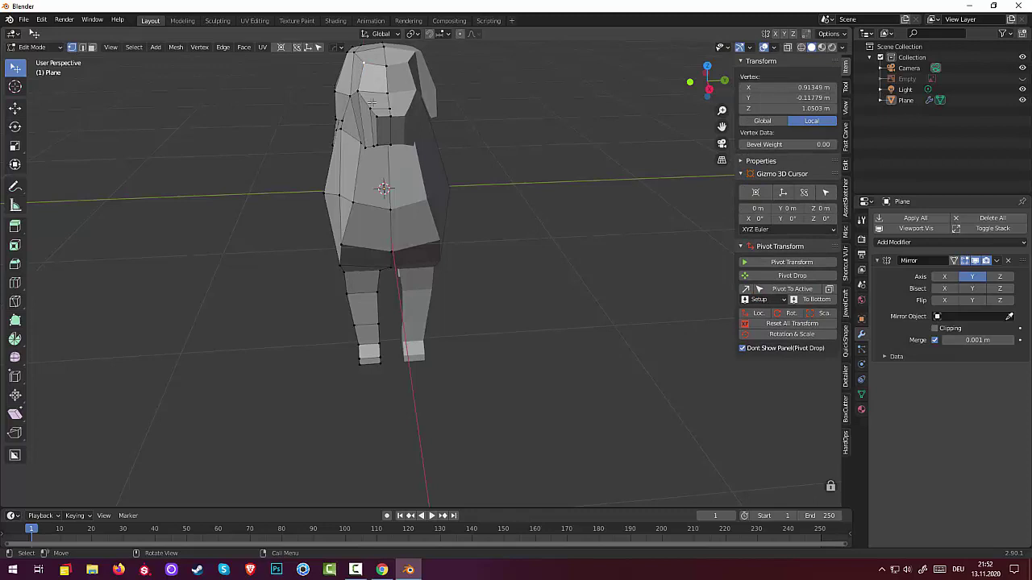
pyautogui.press('g')
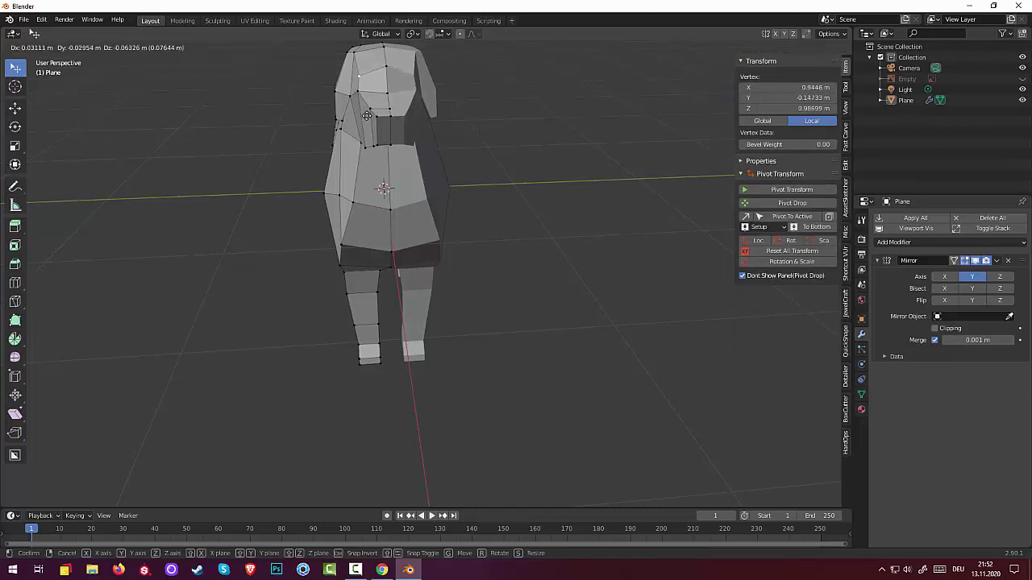
pyautogui.click(392, 98)
pyautogui.press('g')
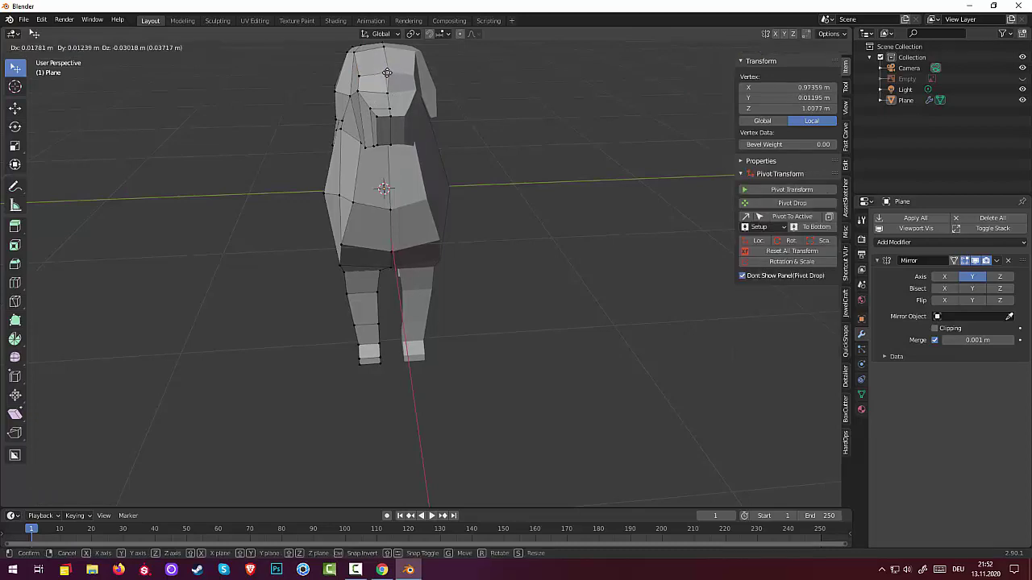
pyautogui.click(391, 71)
pyautogui.moveTo(480, 167); pyautogui.dragTo(628, 109, button='middle')
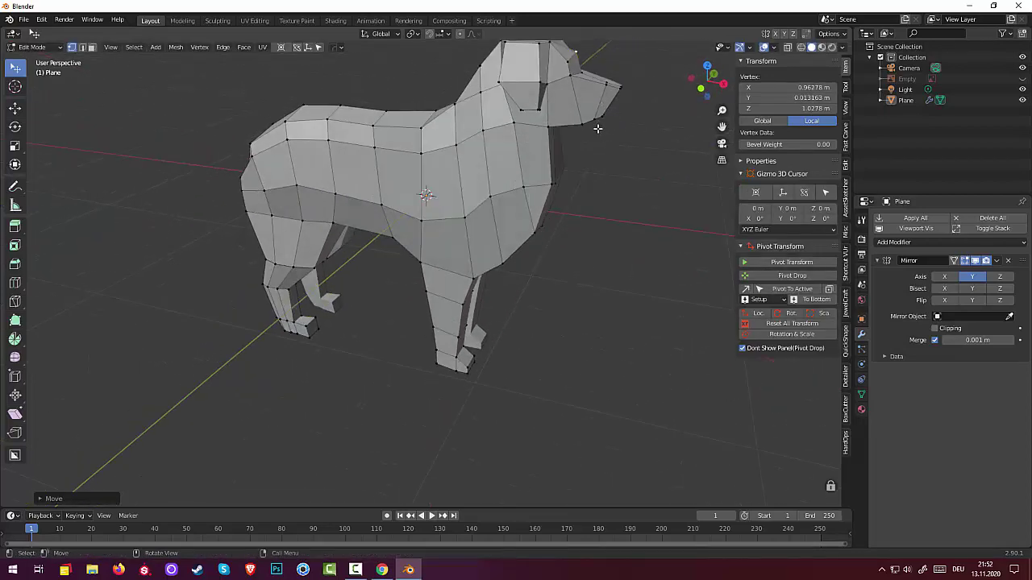
pyautogui.moveTo(598, 128)
pyautogui.mouseDown(button='middle')
pyautogui.moveTo(570, 133)
pyautogui.moveTo(624, 127)
pyautogui.moveTo(571, 159)
pyautogui.moveTo(555, 156)
pyautogui.mouseUp(button='middle')
pyautogui.scroll(-3, 603, 138)
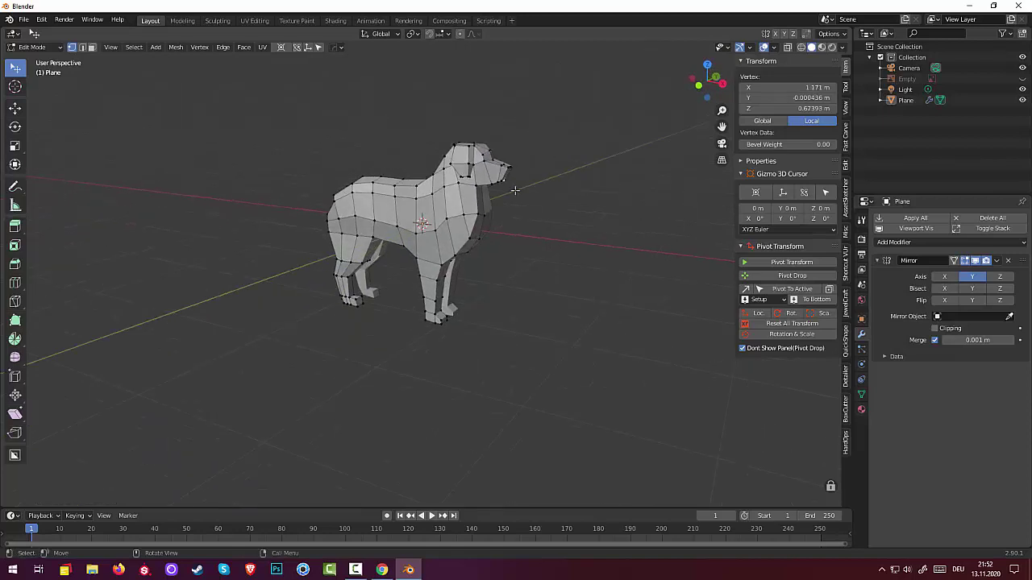
pyautogui.moveTo(511, 185)
pyautogui.mouseDown(button='middle')
pyautogui.moveTo(540, 186)
pyautogui.moveTo(546, 166)
pyautogui.moveTo(521, 173)
pyautogui.moveTo(519, 205)
pyautogui.moveTo(508, 209)
pyautogui.mouseUp(button='middle')
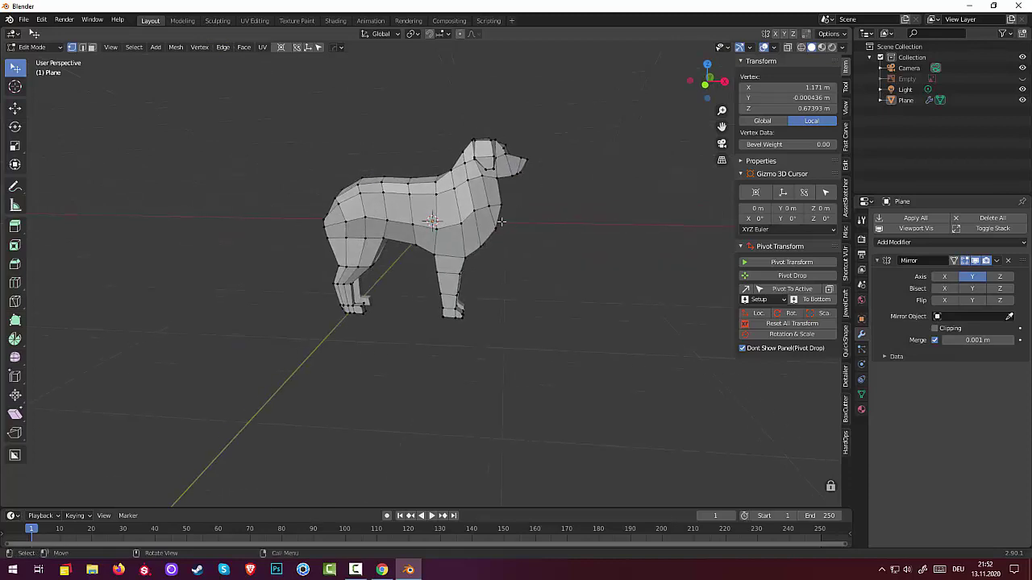
pyautogui.scroll(1, 502, 212)
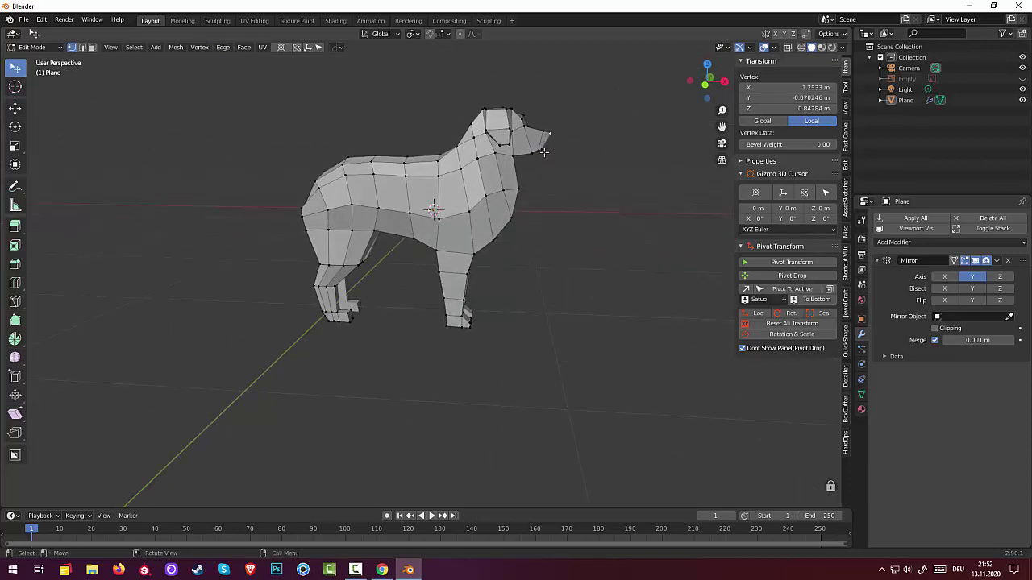
pyautogui.keyDown('ctrl'); pyautogui.click(543, 148); pyautogui.keyUp('ctrl')
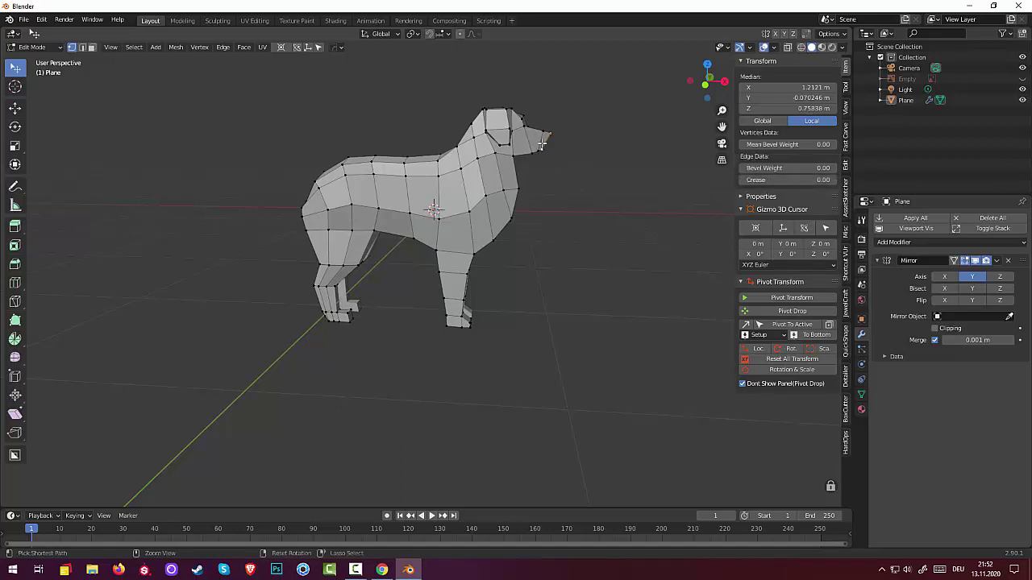
# In Front view, knife-cut a line of edges from the back of the head to the nose tip
pyautogui.hotkey('ctrl', 'r')
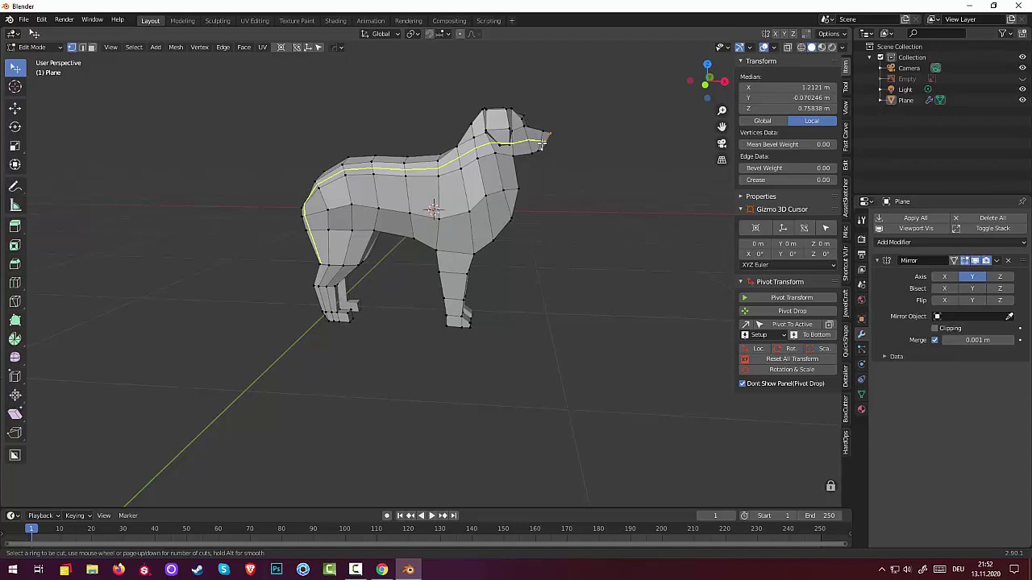
pyautogui.press('Escape')
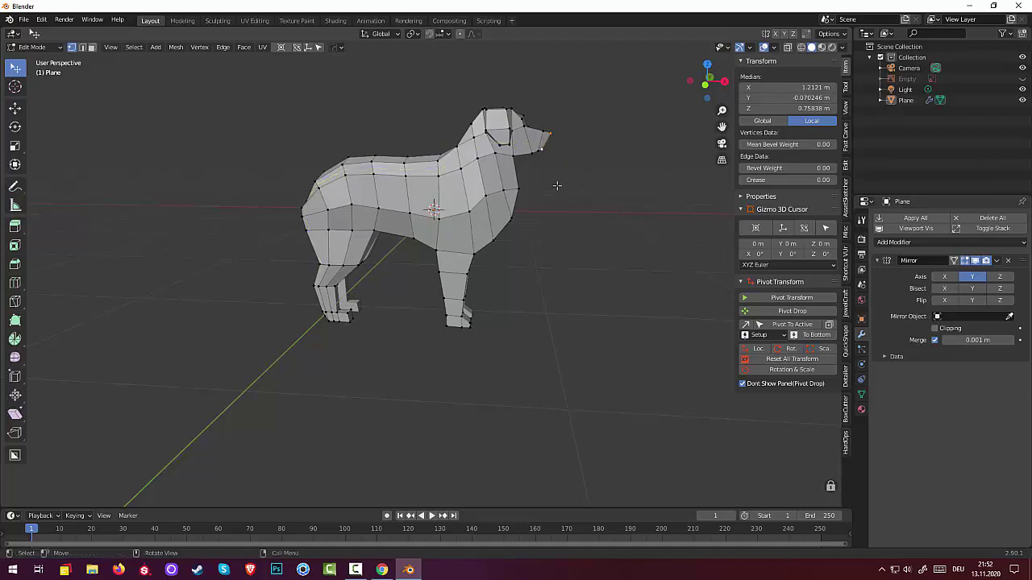
pyautogui.press('KP_1')
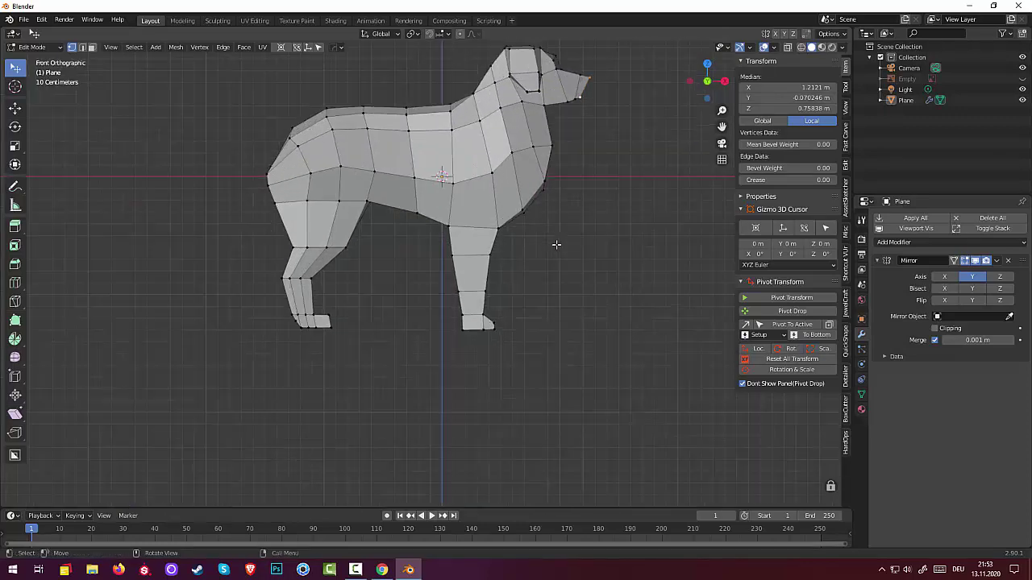
pyautogui.scroll(2, 563, 230)
pyautogui.moveTo(592, 156)
pyautogui.keyDown('shift'); pyautogui.mouseDown(button='middle')
pyautogui.moveTo(555, 283)
pyautogui.moveTo(519, 315)
pyautogui.mouseUp(button='middle'); pyautogui.keyUp('shift')
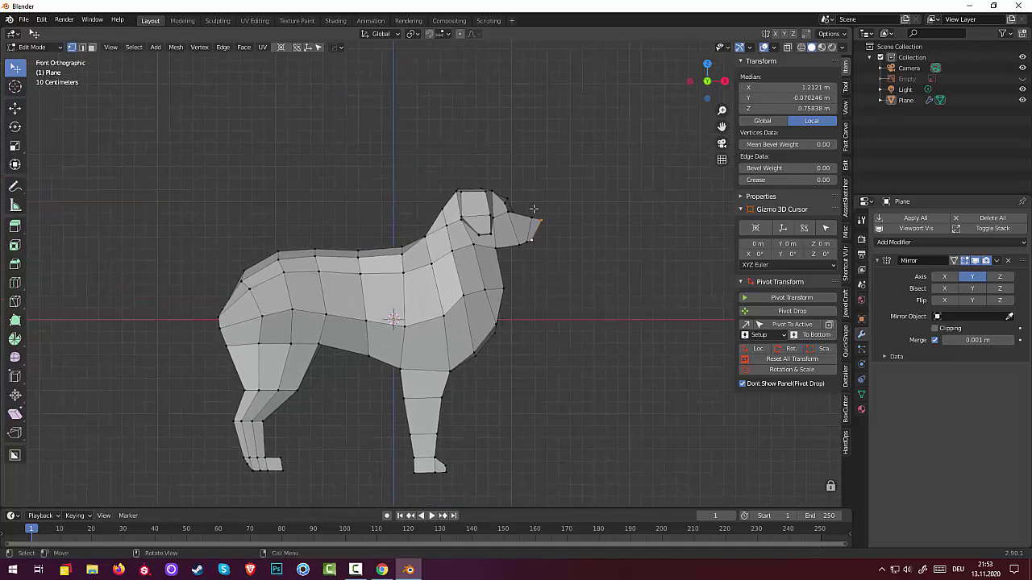
pyautogui.press('k')
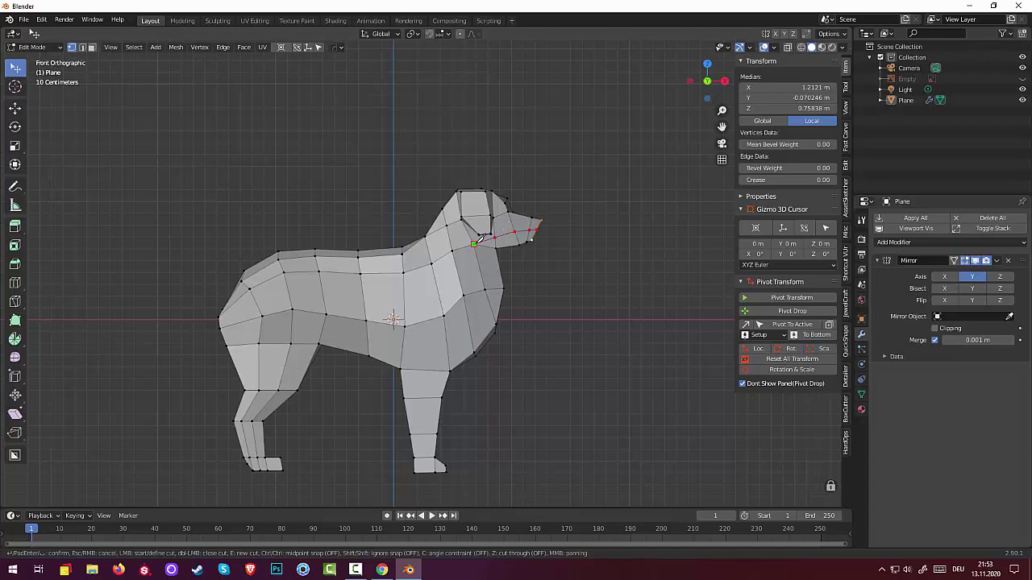
pyautogui.press('Return')
pyautogui.click(505, 274)
pyautogui.moveTo(505, 274)
pyautogui.mouseDown(button='middle')
pyautogui.moveTo(411, 274)
pyautogui.moveTo(446, 279)
pyautogui.moveTo(475, 239)
pyautogui.moveTo(369, 262)
pyautogui.moveTo(348, 252)
pyautogui.mouseUp(button='middle')
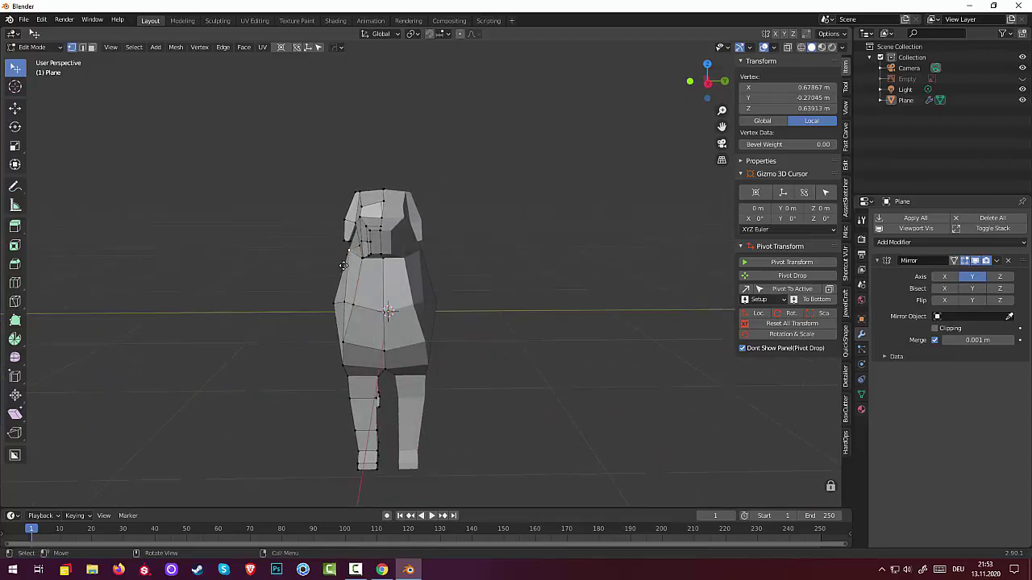
# Nudge the selected head vertex, then a second vertex on the side of the head
pyautogui.press('g')
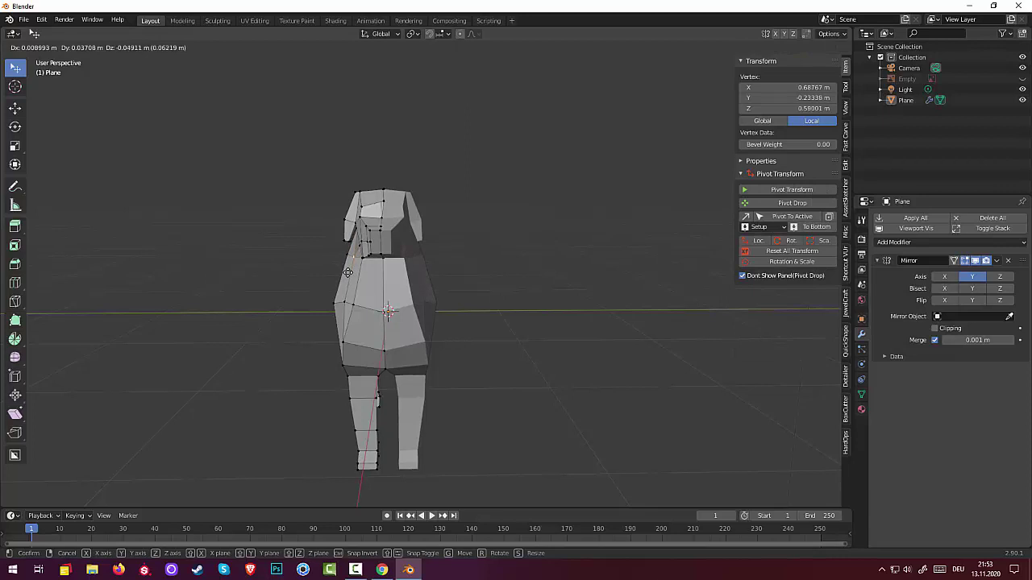
pyautogui.click(348, 273)
pyautogui.press('g')
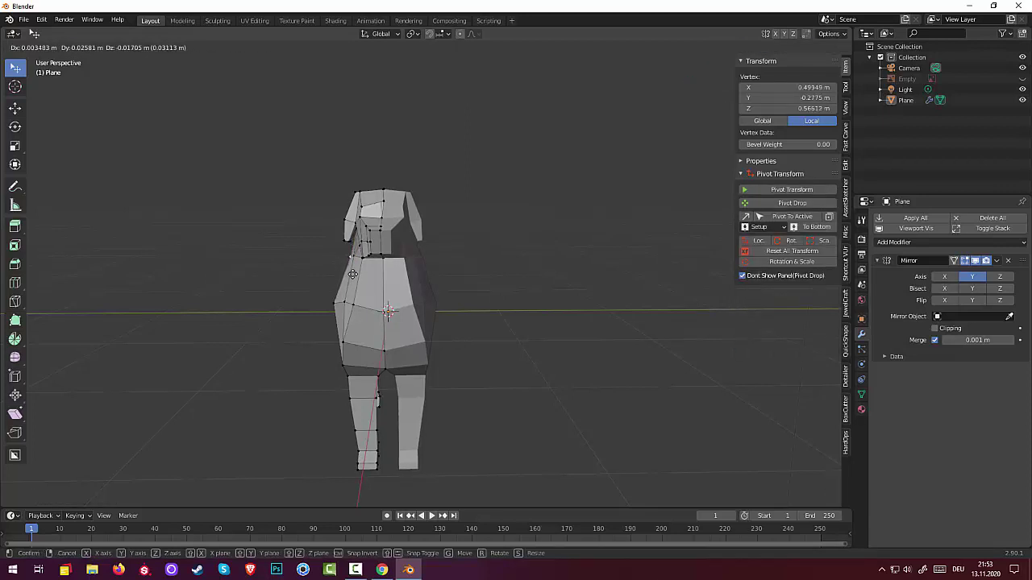
pyautogui.click(352, 272)
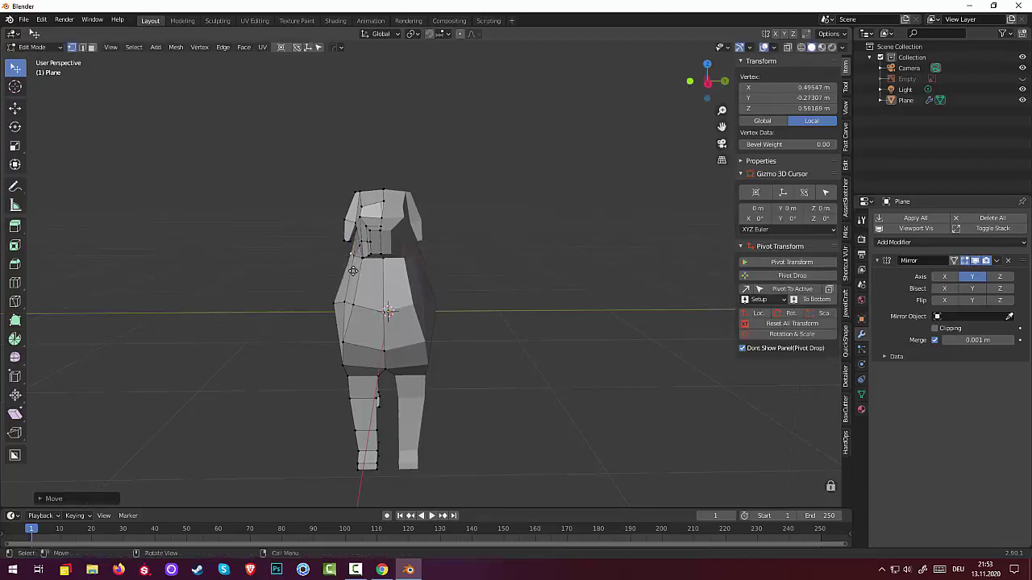
pyautogui.click(335, 307)
pyautogui.press('g')
pyautogui.click(339, 302)
# Pull the snout tip vertex slightly to refine the nose shape, then deselect it
pyautogui.click(553, 266)
pyautogui.moveTo(553, 266)
pyautogui.mouseDown(button='middle')
pyautogui.moveTo(637, 264)
pyautogui.moveTo(504, 269)
pyautogui.mouseUp(button='middle')
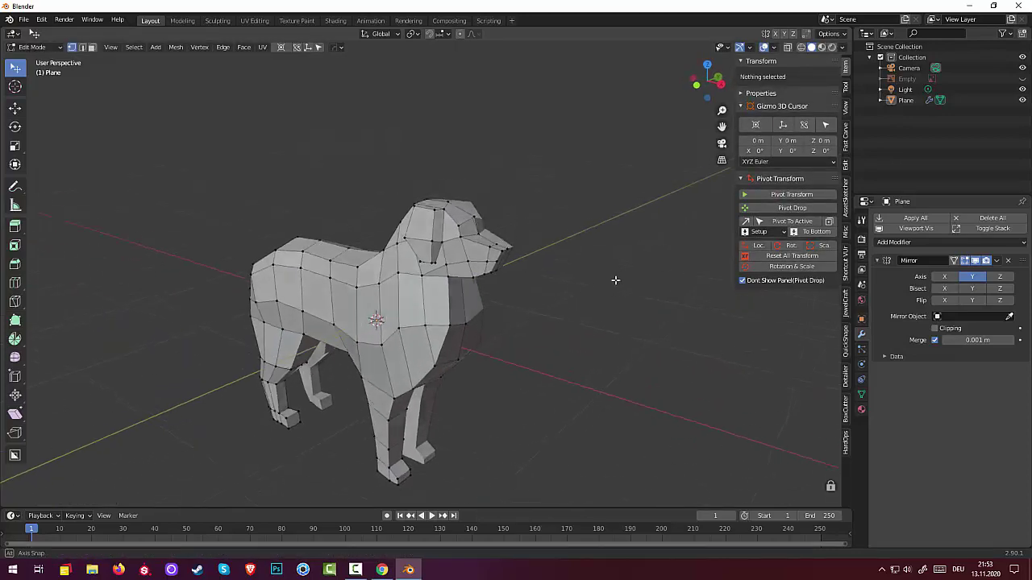
pyautogui.click(505, 269)
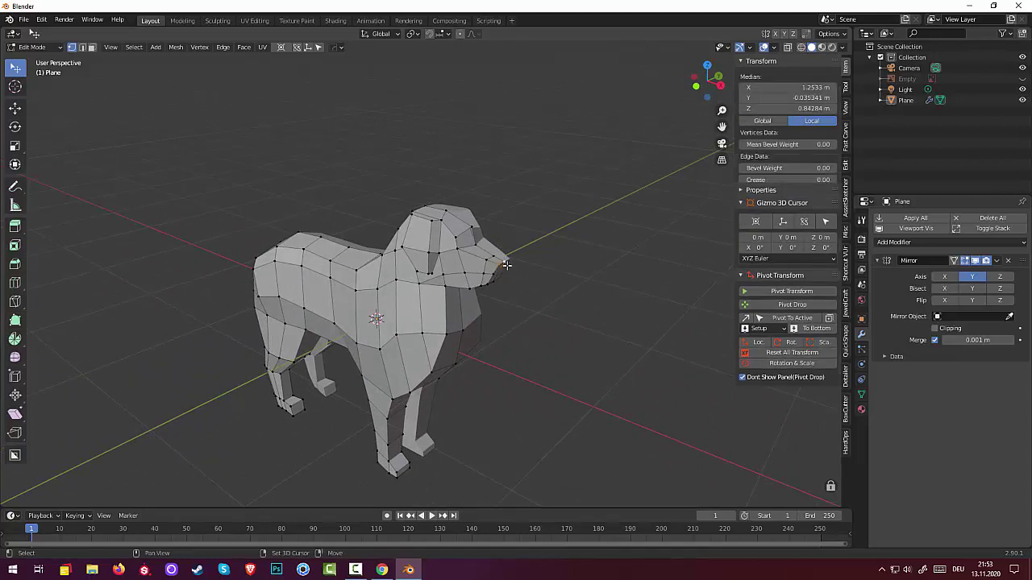
pyautogui.moveTo(506, 263)
pyautogui.mouseDown(button='middle')
pyautogui.moveTo(575, 226)
pyautogui.moveTo(597, 230)
pyautogui.mouseUp(button='middle')
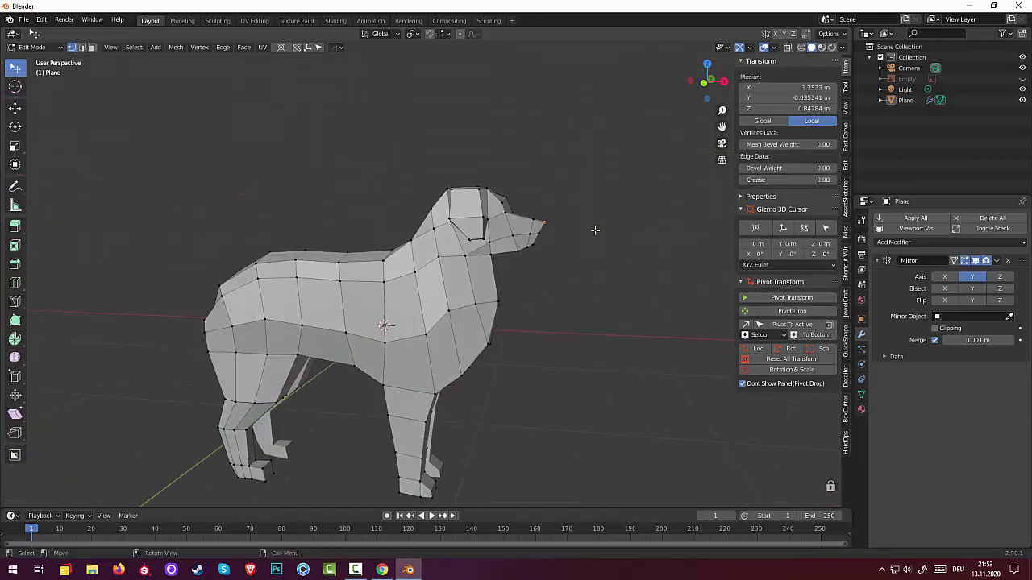
pyautogui.press('g')
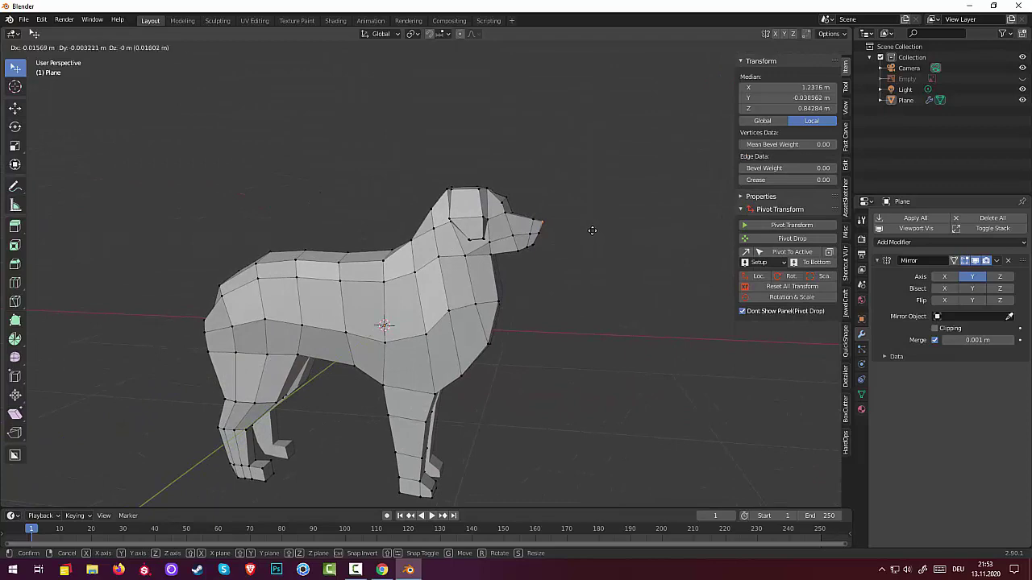
pyautogui.click(591, 231)
pyautogui.click(562, 279)
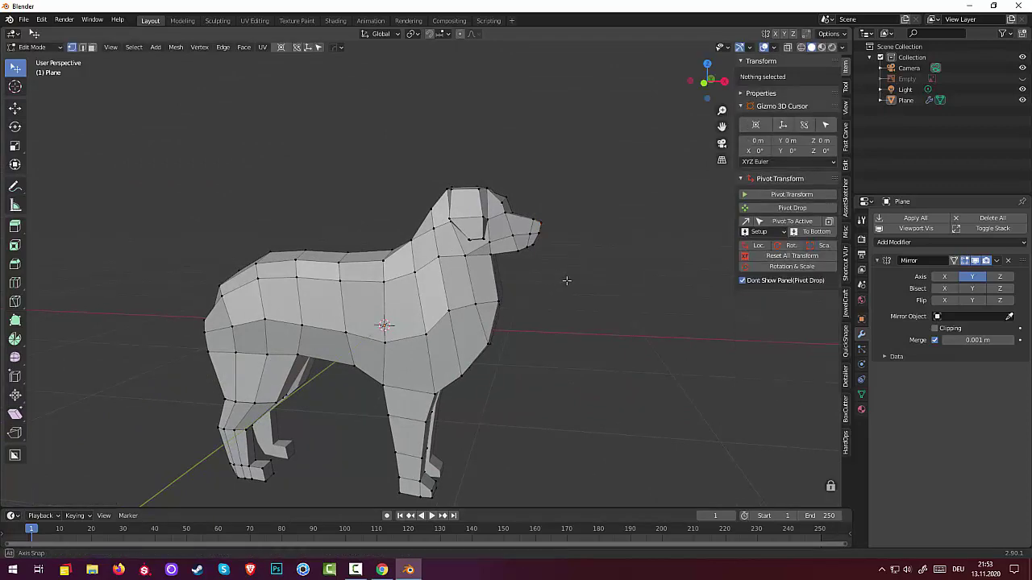
pyautogui.moveTo(563, 282)
pyautogui.mouseDown(button='middle')
pyautogui.moveTo(399, 331)
pyautogui.moveTo(201, 287)
pyautogui.moveTo(253, 344)
pyautogui.moveTo(405, 278)
pyautogui.moveTo(466, 334)
pyautogui.moveTo(559, 299)
pyautogui.moveTo(601, 306)
pyautogui.moveTo(606, 333)
pyautogui.moveTo(468, 346)
pyautogui.moveTo(349, 307)
pyautogui.moveTo(329, 291)
pyautogui.moveTo(304, 300)
pyautogui.moveTo(261, 237)
pyautogui.moveTo(263, 256)
pyautogui.mouseUp(button='middle')
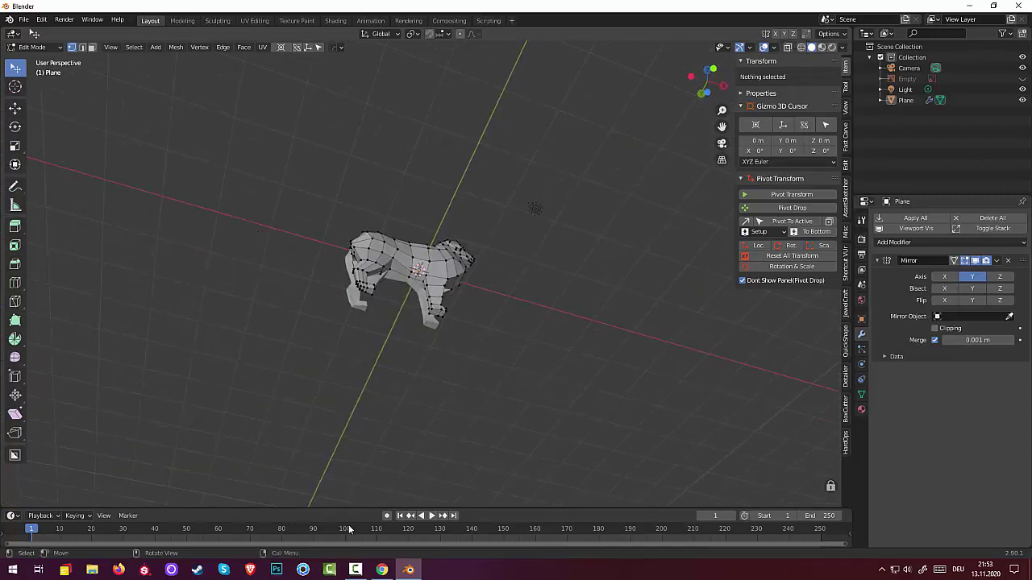
# Switch from Edit Mode to Object Mode and view the dog from the front
pyautogui.click(358, 572)
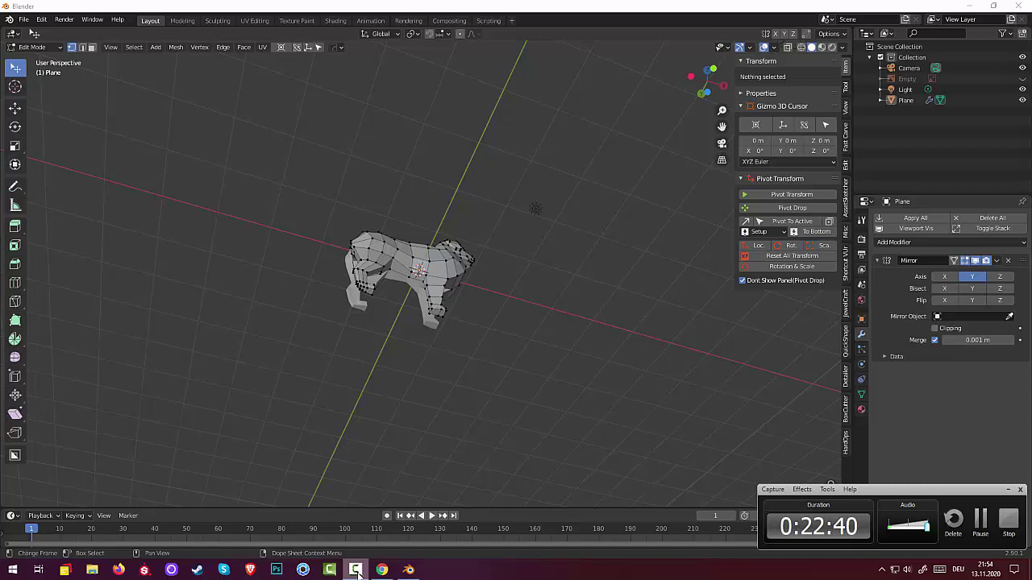
pyautogui.click(358, 572)
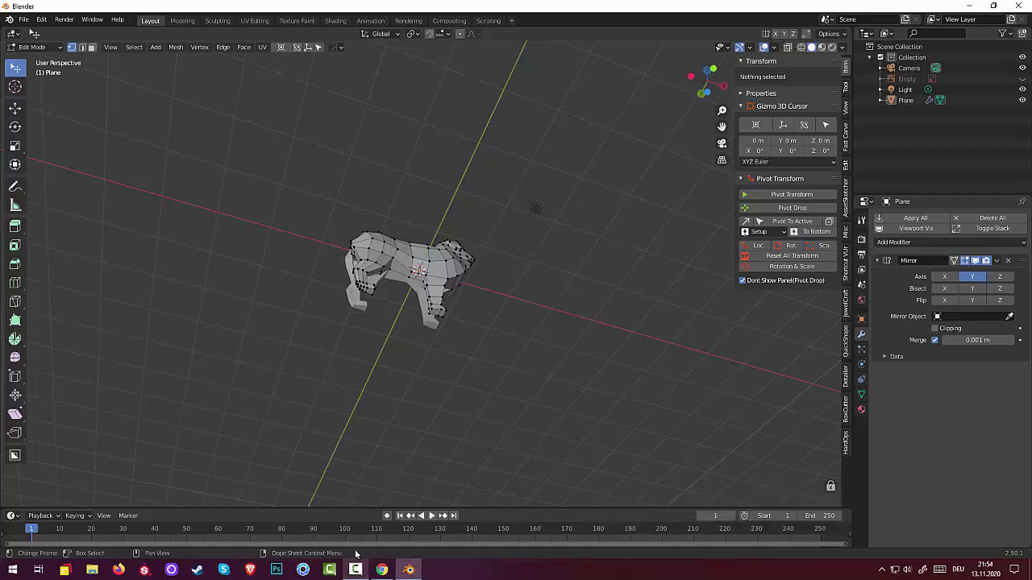
pyautogui.moveTo(437, 431)
pyautogui.mouseDown(button='middle')
pyautogui.moveTo(299, 431)
pyautogui.moveTo(300, 445)
pyautogui.moveTo(385, 261)
pyautogui.moveTo(451, 266)
pyautogui.mouseUp(button='middle')
pyautogui.scroll(4, 385, 260)
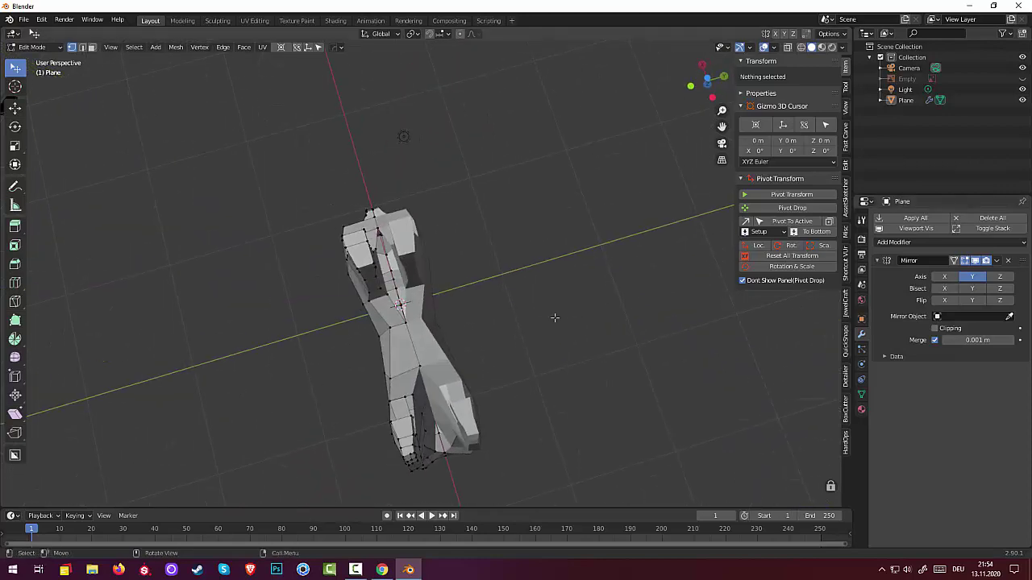
pyautogui.click(36, 48)
pyautogui.click(38, 60)
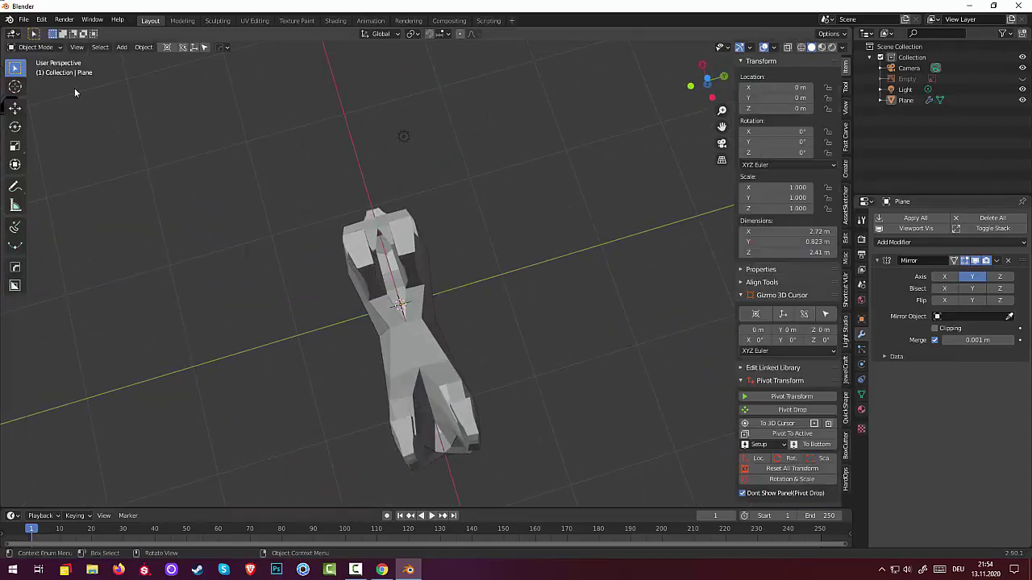
pyautogui.moveTo(419, 338)
pyautogui.mouseDown(button='middle')
pyautogui.moveTo(437, 474)
pyautogui.moveTo(512, 489)
pyautogui.moveTo(570, 481)
pyautogui.moveTo(406, 448)
pyautogui.moveTo(375, 362)
pyautogui.moveTo(326, 325)
pyautogui.moveTo(340, 312)
pyautogui.moveTo(385, 317)
pyautogui.mouseUp(button='middle')
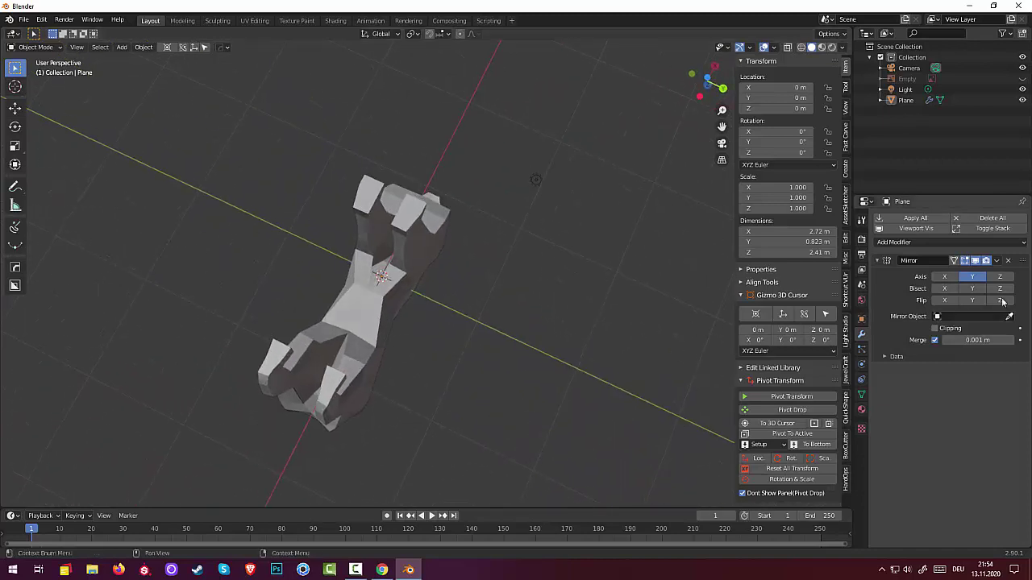
# Apply the Mirror modifier permanently, then switch back to Edit Mode
pyautogui.click(997, 261)
pyautogui.click(956, 275)
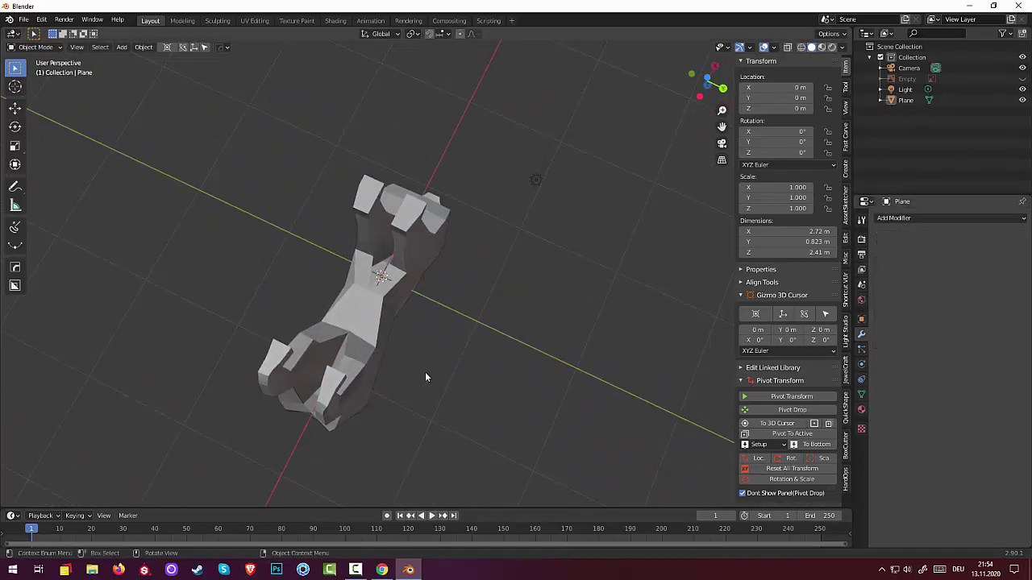
pyautogui.moveTo(425, 372); pyautogui.dragTo(476, 407, button='middle')
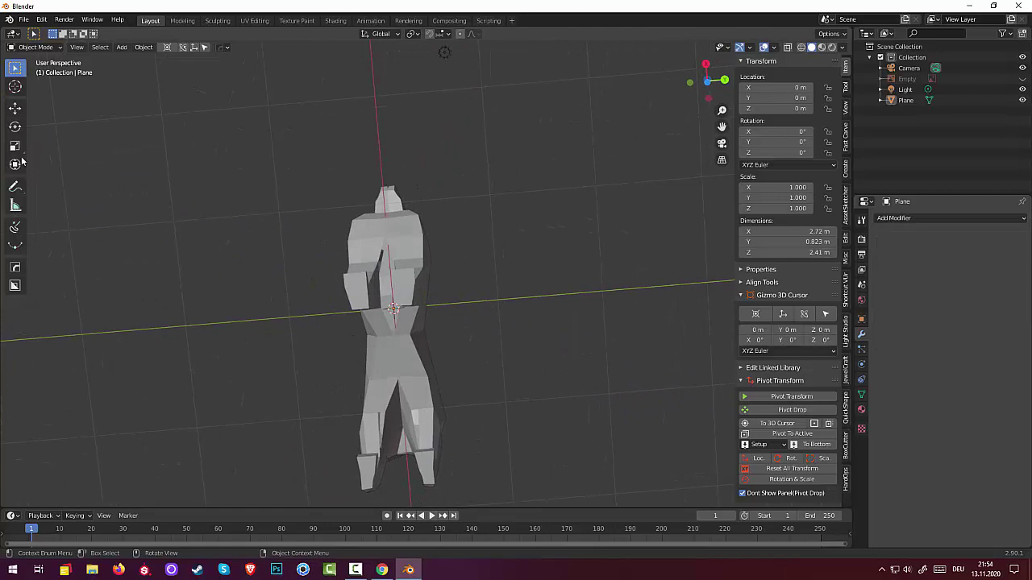
pyautogui.click(39, 52)
pyautogui.click(36, 71)
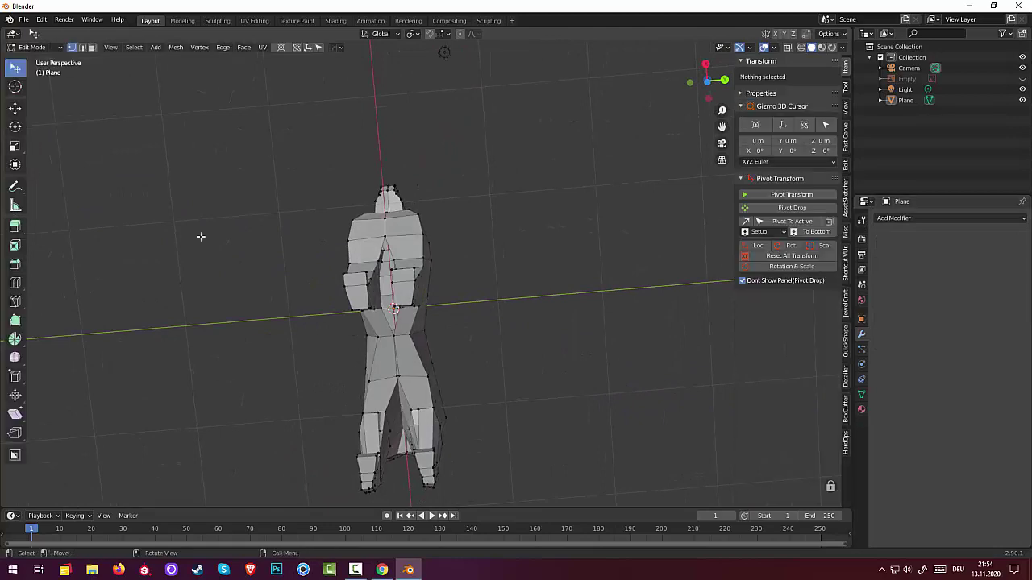
pyautogui.scroll(1, 445, 377)
pyautogui.moveTo(462, 307)
pyautogui.mouseDown(button='middle')
pyautogui.moveTo(489, 224)
pyautogui.moveTo(532, 276)
pyautogui.moveTo(483, 254)
pyautogui.moveTo(456, 270)
pyautogui.mouseUp(button='middle')
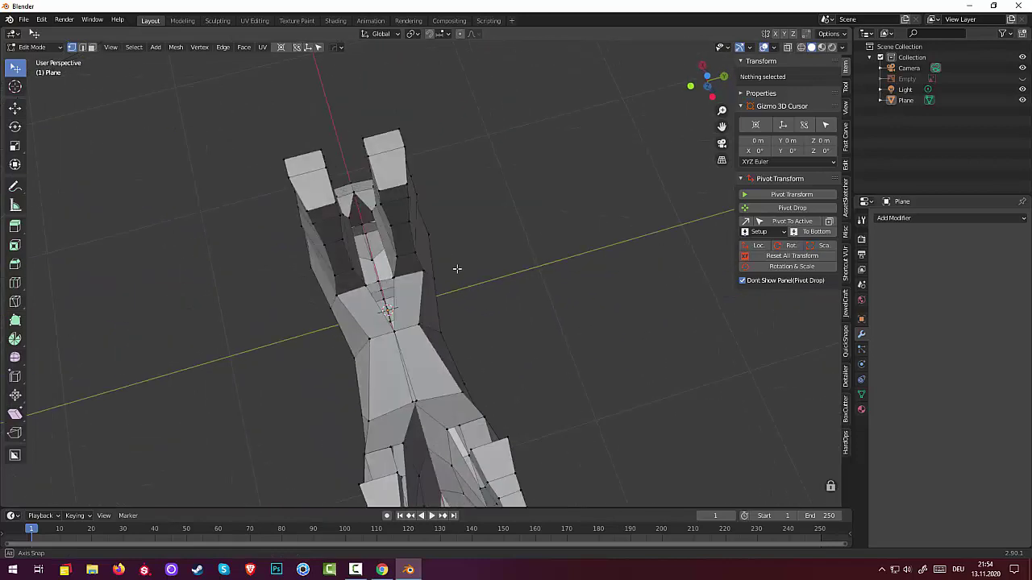
# Merge two vertices on the dog's underside at their center
pyautogui.click(395, 329)
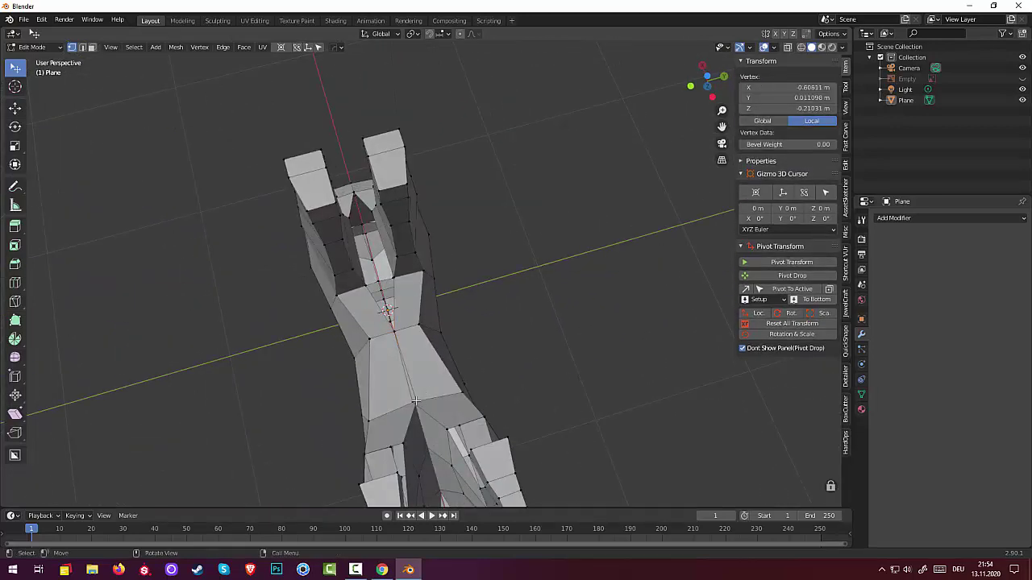
pyautogui.keyDown('shift'); pyautogui.click(413, 400); pyautogui.keyUp('shift')
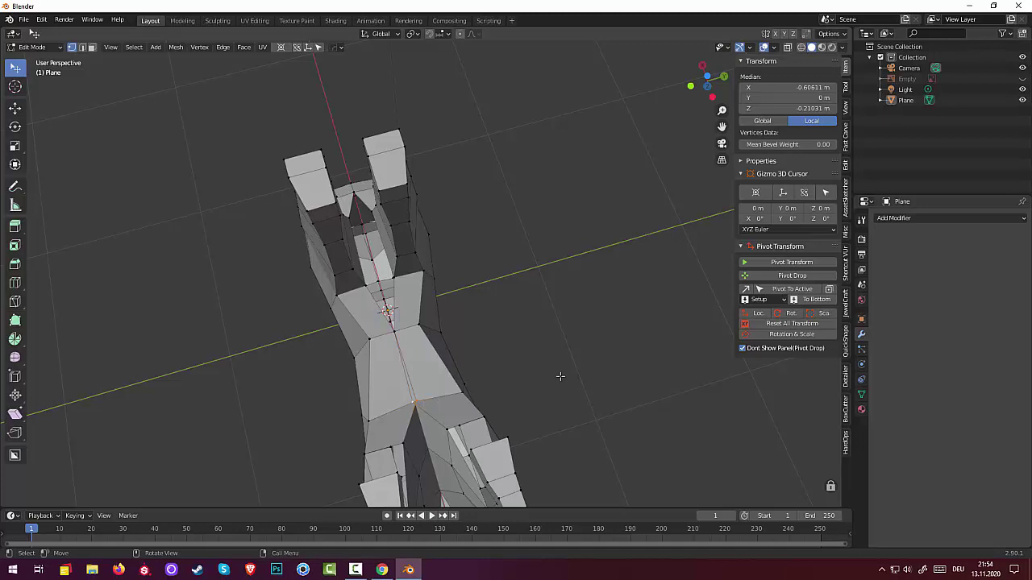
pyautogui.press('m')
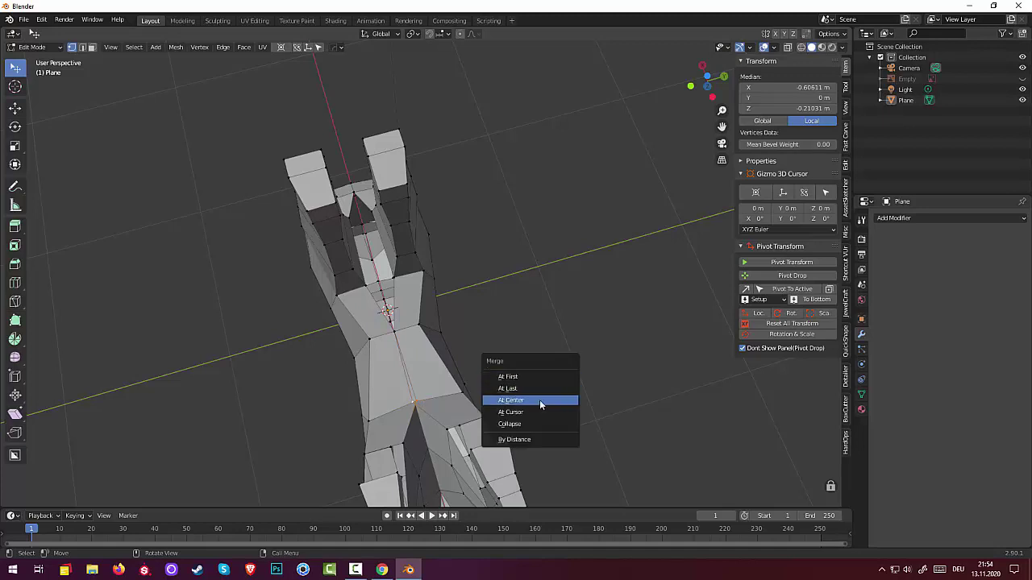
pyautogui.click(539, 400)
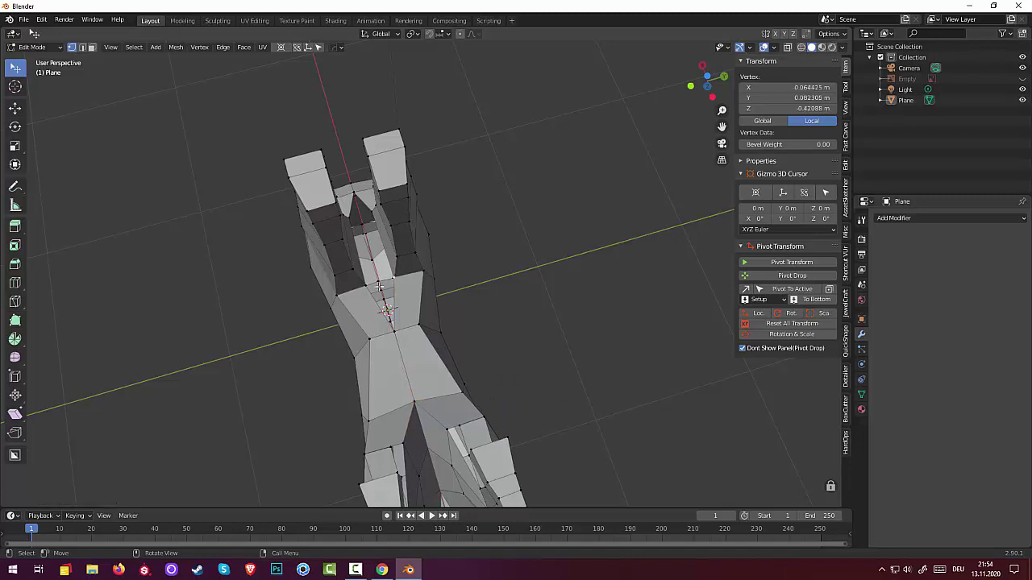
# Fill the gap near the chest with a face through its three surrounding vertices, then deselect all
pyautogui.keyDown('shift'); pyautogui.click(367, 285); pyautogui.keyUp('shift')
pyautogui.keyDown('shift'); pyautogui.click(394, 329); pyautogui.keyUp('shift')
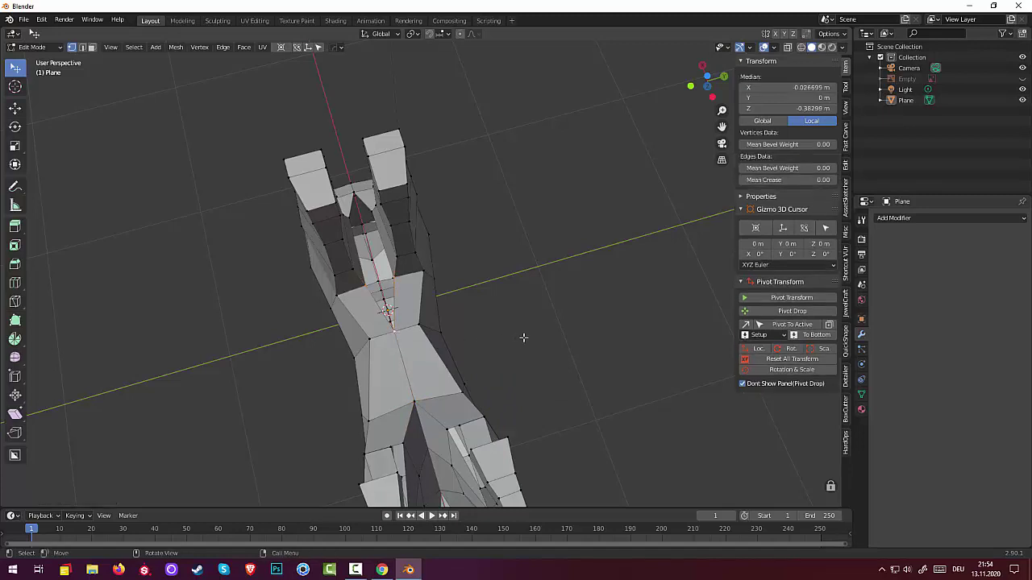
pyautogui.moveTo(524, 339); pyautogui.dragTo(530, 356, button='middle')
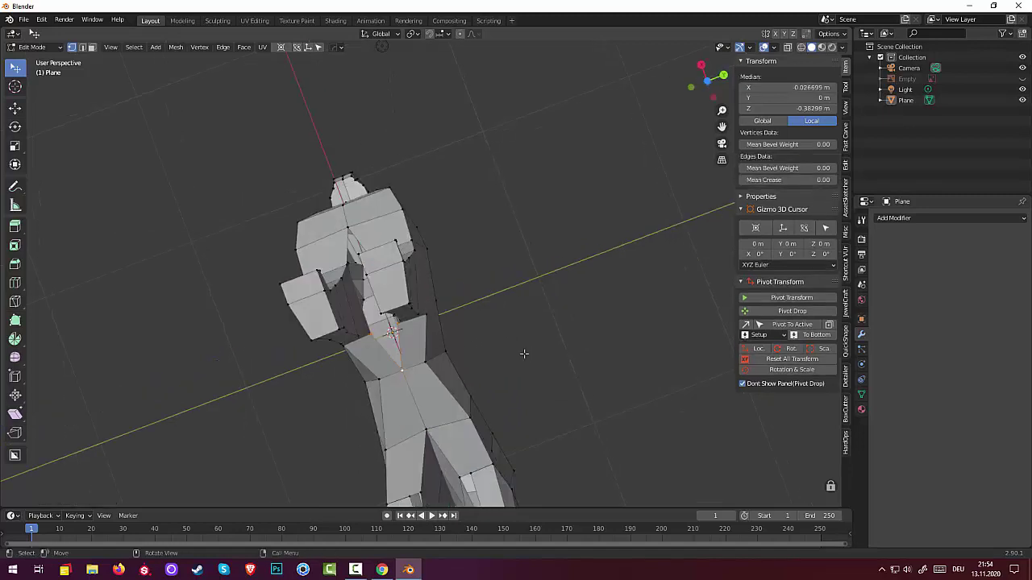
pyautogui.moveTo(524, 353); pyautogui.dragTo(509, 301, button='middle')
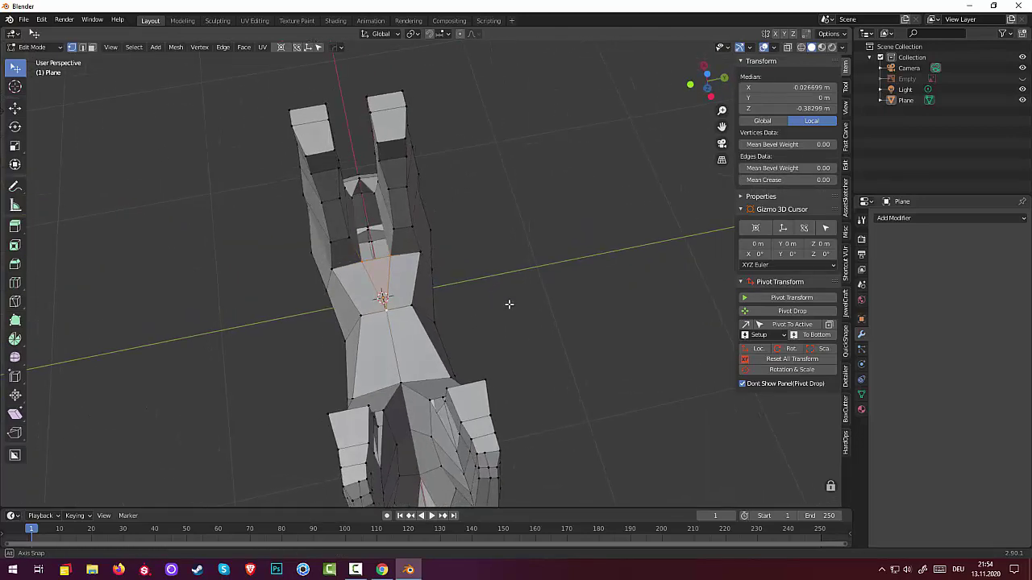
pyautogui.click(355, 198)
pyautogui.keyDown('shift'); pyautogui.click(375, 200); pyautogui.keyUp('shift')
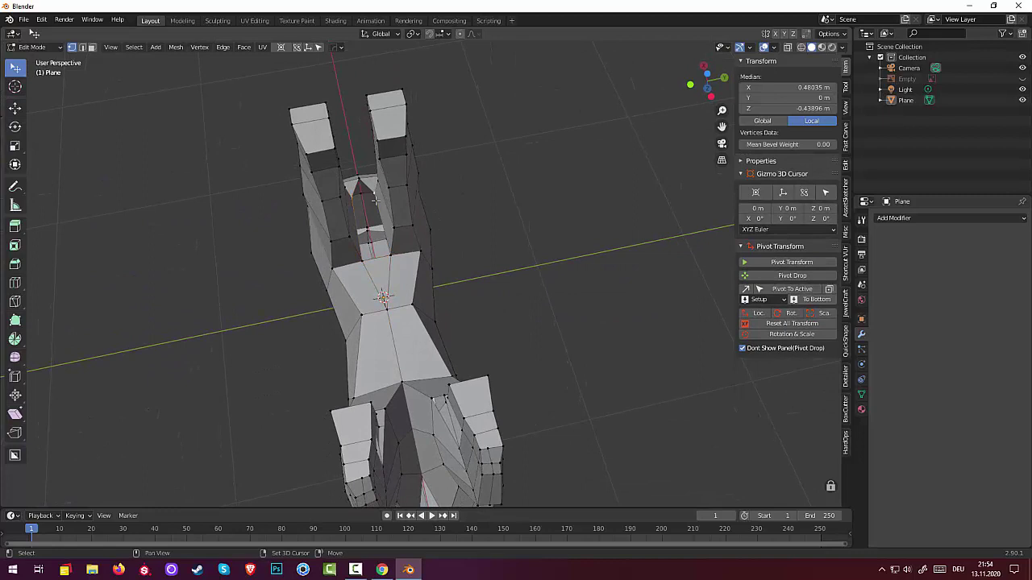
pyautogui.keyDown('shift'); pyautogui.click(390, 255); pyautogui.keyUp('shift')
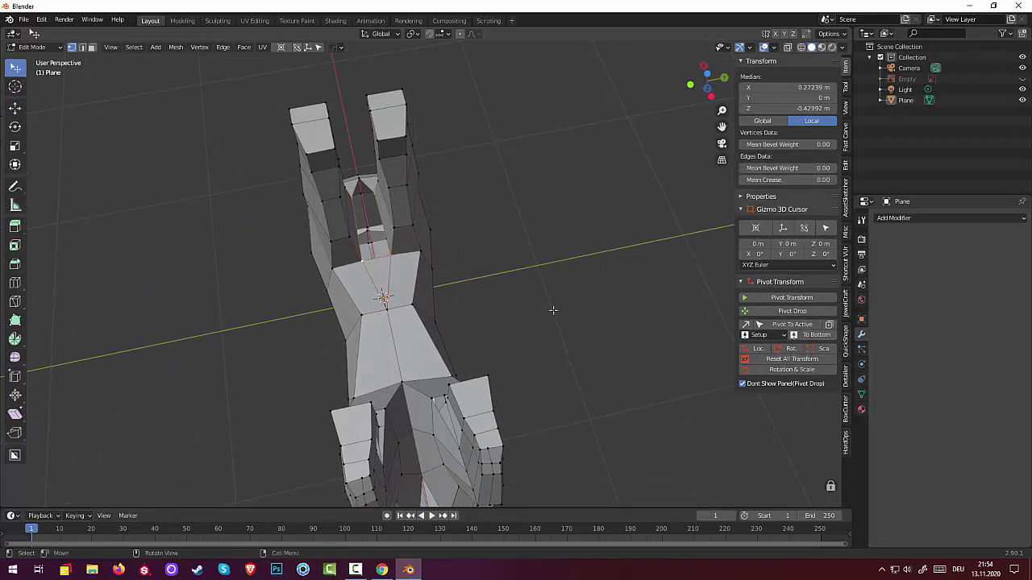
pyautogui.press('f')
pyautogui.moveTo(543, 306)
pyautogui.mouseDown(button='middle')
pyautogui.moveTo(511, 343)
pyautogui.moveTo(426, 302)
pyautogui.mouseUp(button='middle')
pyautogui.click(392, 247)
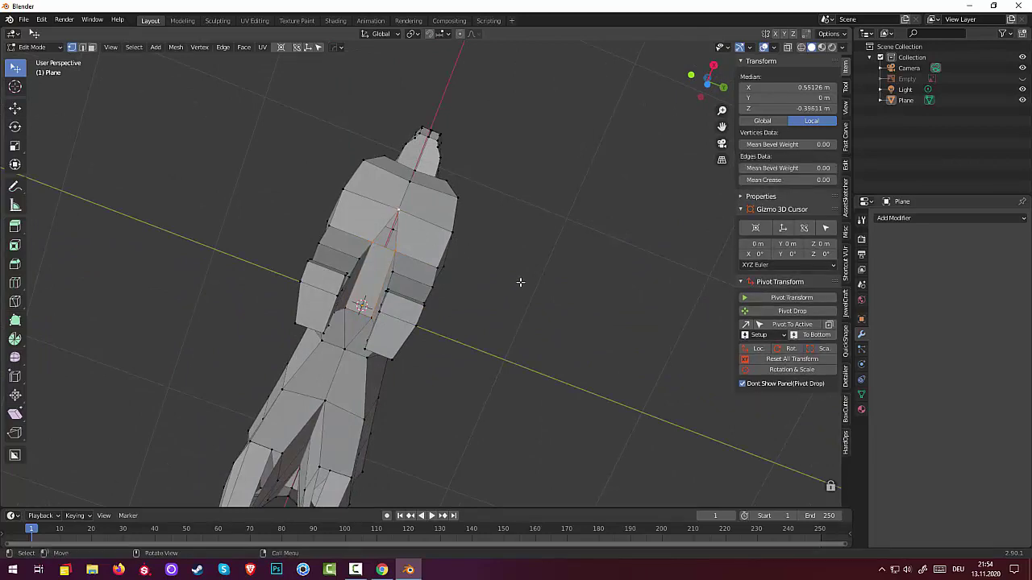
pyautogui.click(520, 282)
pyautogui.moveTo(518, 288)
pyautogui.mouseDown(button='middle')
pyautogui.moveTo(529, 318)
pyautogui.moveTo(517, 373)
pyautogui.moveTo(470, 388)
pyautogui.mouseUp(button='middle')
# Move a two-vertex chest edge and then a single chest vertex to reshape the chest
pyautogui.moveTo(420, 351)
pyautogui.mouseDown(button='middle')
pyautogui.moveTo(323, 353)
pyautogui.moveTo(371, 307)
pyautogui.moveTo(453, 301)
pyautogui.moveTo(524, 334)
pyautogui.moveTo(479, 328)
pyautogui.moveTo(488, 406)
pyautogui.mouseUp(button='middle')
pyautogui.click(479, 328)
pyautogui.keyDown('shift'); pyautogui.click(481, 382); pyautogui.keyUp('shift')
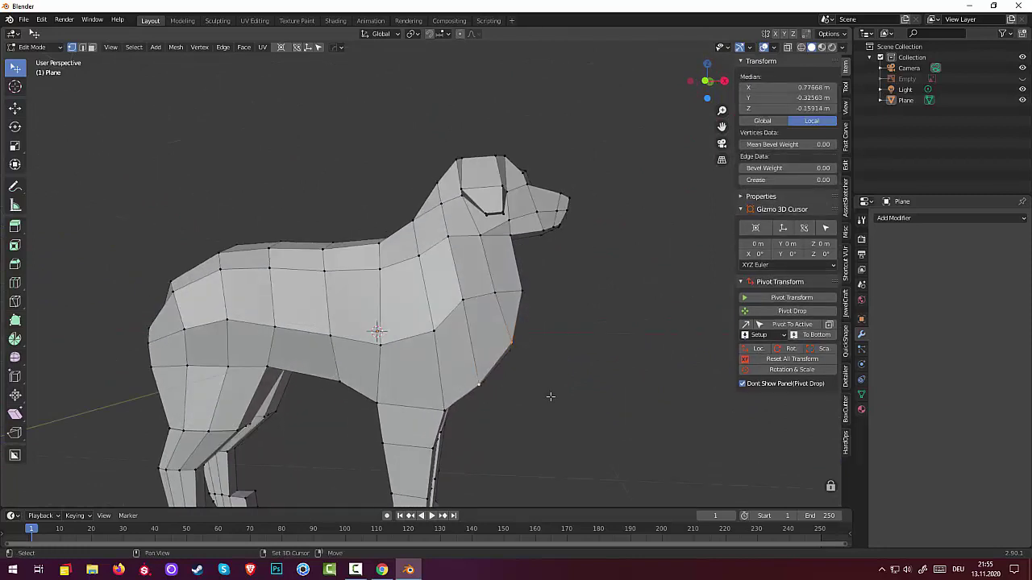
pyautogui.press('g')
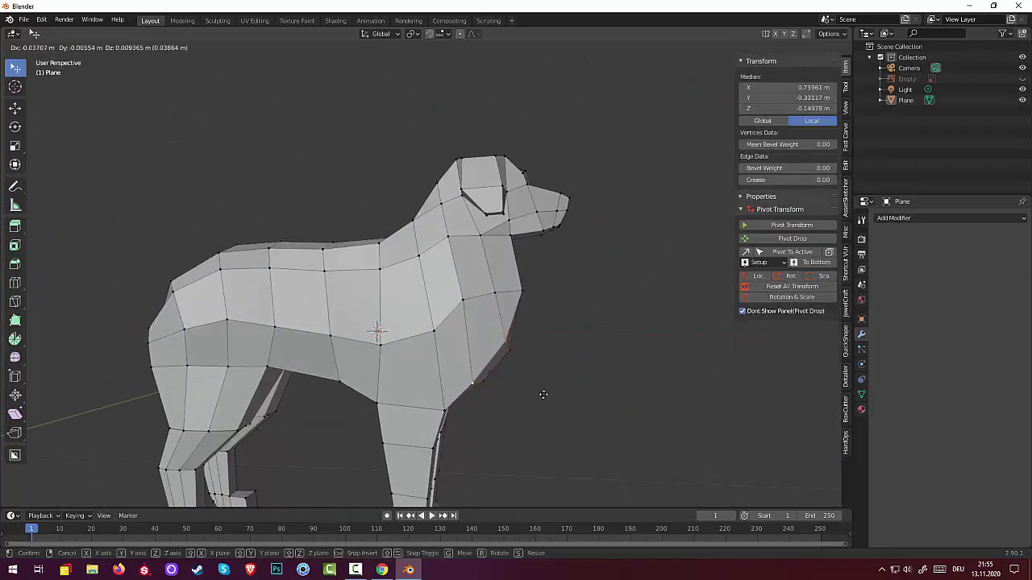
pyautogui.click(552, 389)
pyautogui.moveTo(553, 389)
pyautogui.mouseDown(button='middle')
pyautogui.moveTo(468, 379)
pyautogui.moveTo(423, 403)
pyautogui.moveTo(394, 392)
pyautogui.moveTo(528, 320)
pyautogui.mouseUp(button='middle')
pyautogui.click(513, 313)
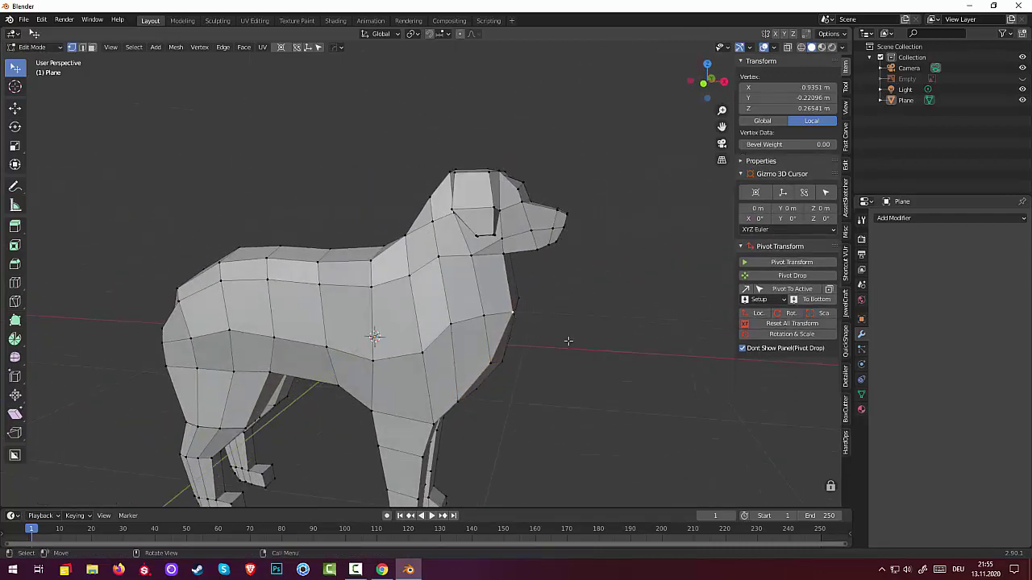
pyautogui.press('g')
pyautogui.click(564, 341)
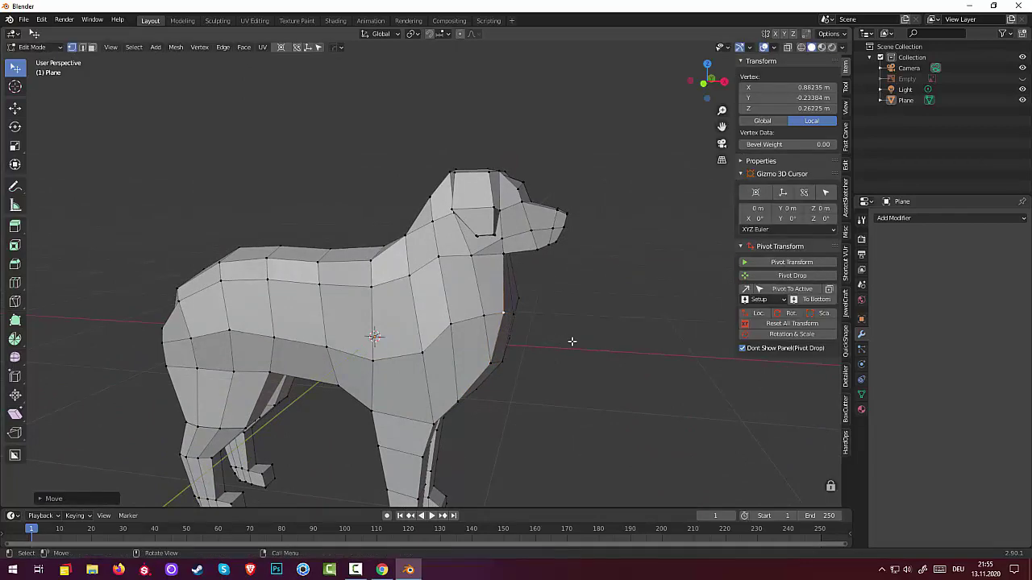
# Nudge two vertices near the front shoulder and lower chest into new positions
pyautogui.moveTo(573, 343)
pyautogui.mouseDown(button='middle')
pyautogui.moveTo(512, 348)
pyautogui.moveTo(337, 302)
pyautogui.mouseUp(button='middle')
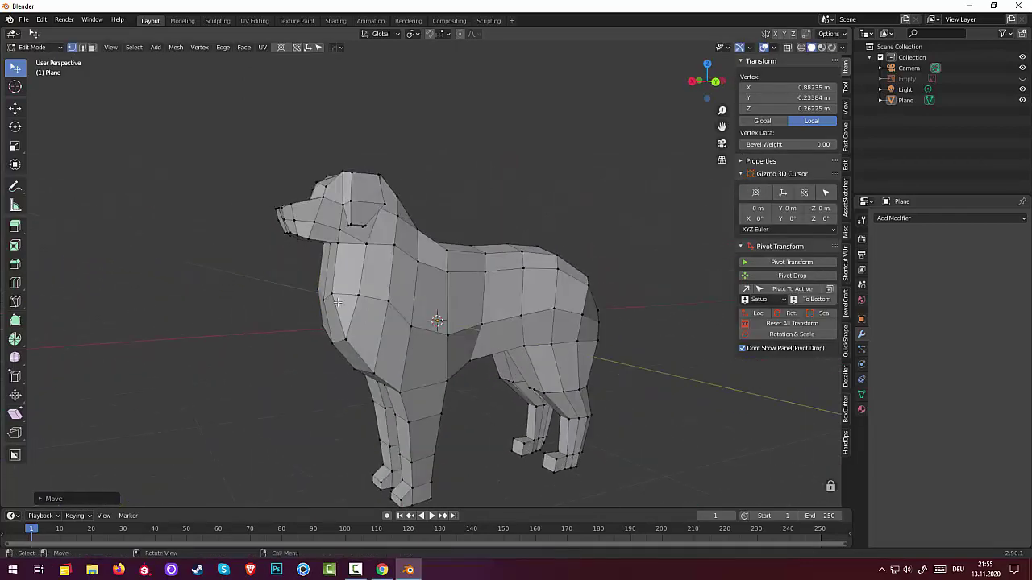
pyautogui.click(339, 299)
pyautogui.click(345, 345)
pyautogui.press('g')
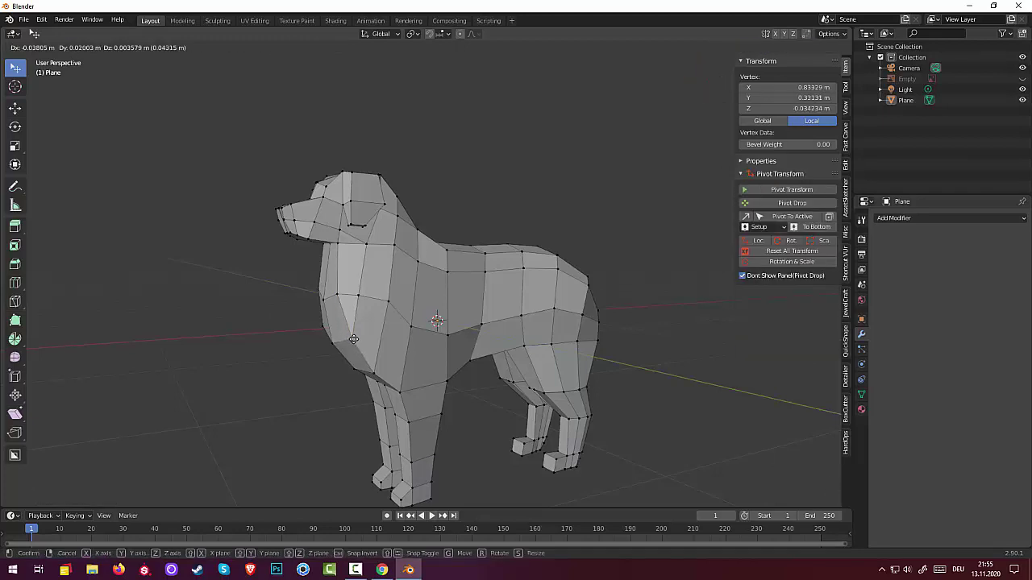
pyautogui.click(360, 346)
pyautogui.press('g')
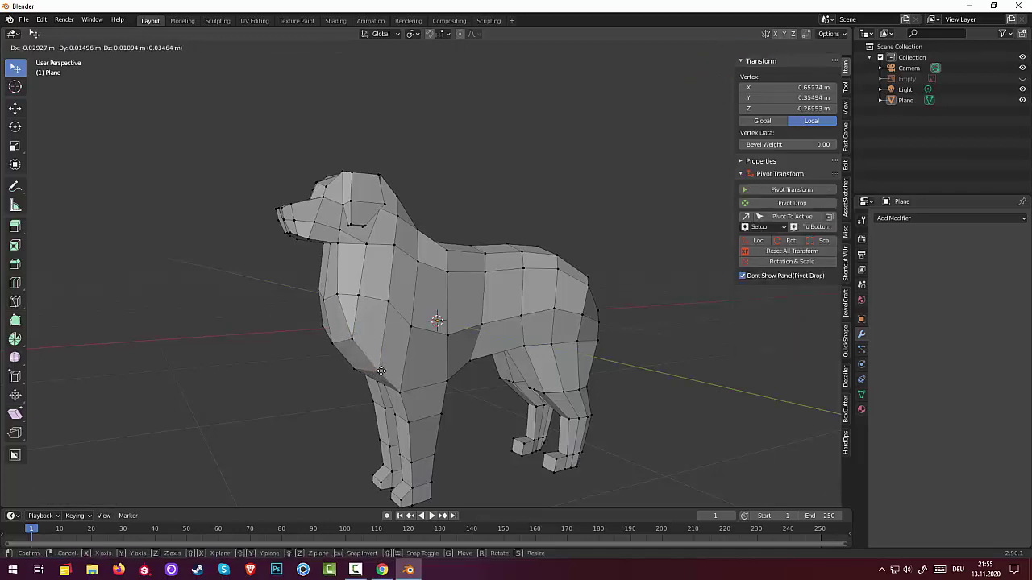
pyautogui.click(382, 371)
pyautogui.moveTo(474, 426)
pyautogui.mouseDown(button='middle')
pyautogui.moveTo(522, 424)
pyautogui.moveTo(562, 440)
pyautogui.mouseUp(button='middle')
pyautogui.scroll(-2, 552, 439)
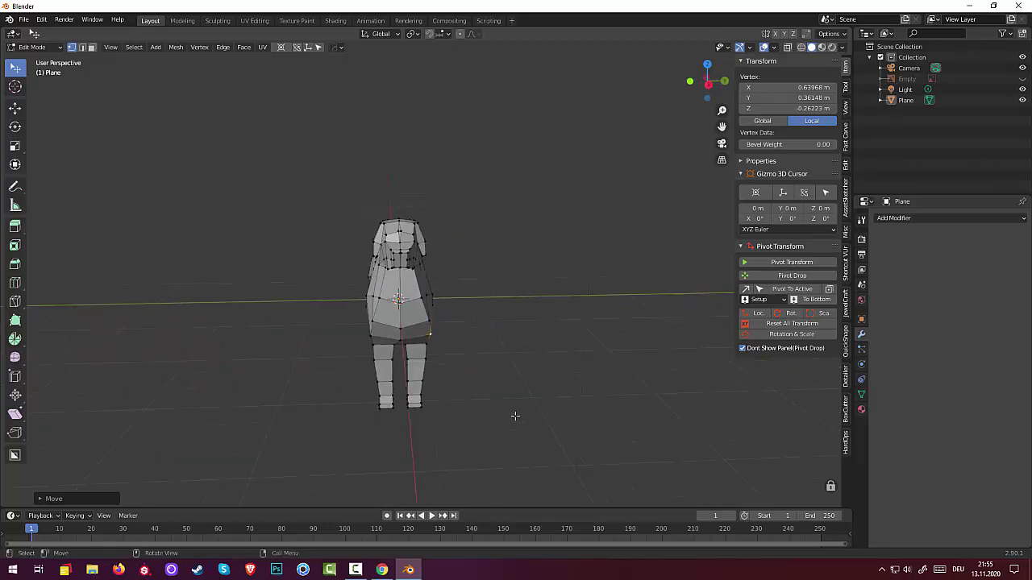
# Turn on X-ray and select a vertical edge loop on the dog's hindquarters
pyautogui.moveTo(515, 416)
pyautogui.mouseDown(button='middle')
pyautogui.moveTo(621, 327)
pyautogui.moveTo(672, 304)
pyautogui.moveTo(666, 283)
pyautogui.moveTo(417, 178)
pyautogui.moveTo(433, 266)
pyautogui.moveTo(444, 272)
pyautogui.mouseUp(button='middle')
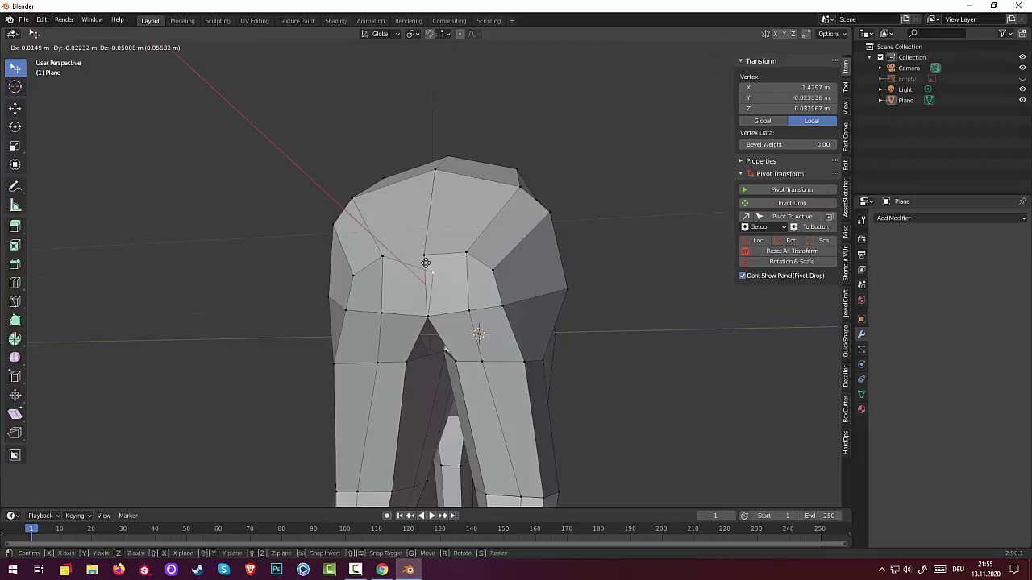
pyautogui.click(423, 257)
pyautogui.click(416, 252)
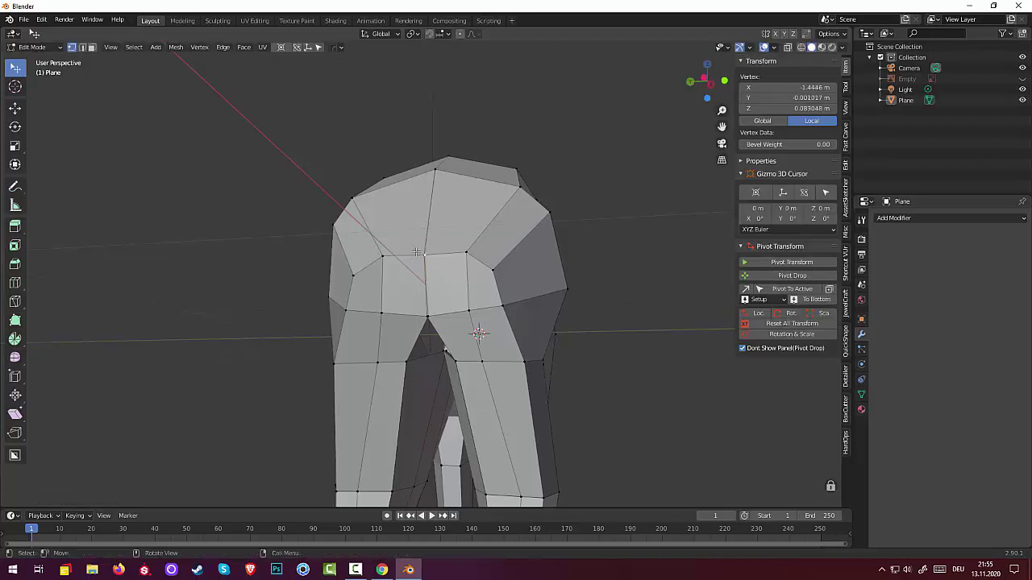
pyautogui.click(787, 48)
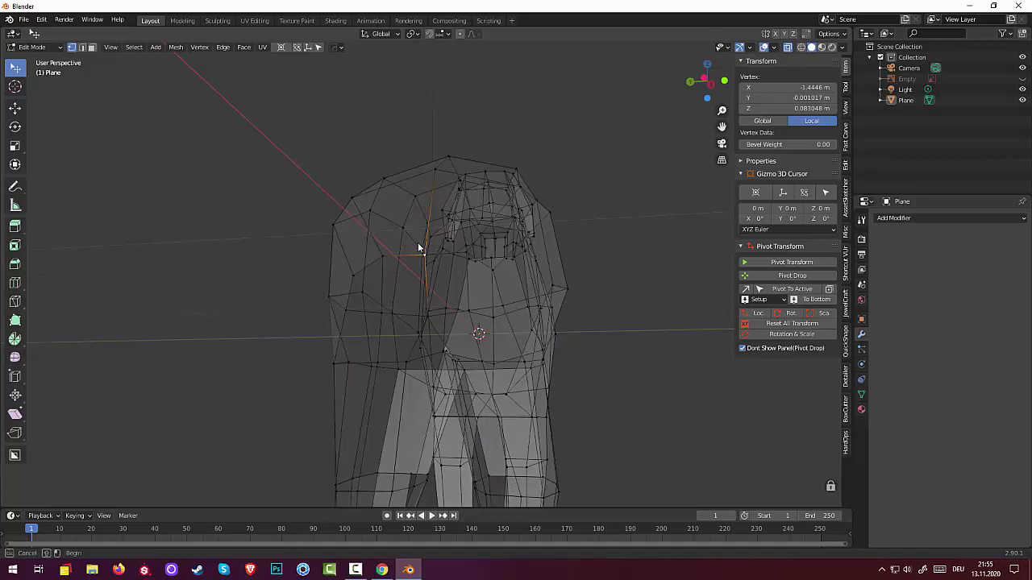
pyautogui.keyDown('alt'); pyautogui.click(425, 271); pyautogui.keyUp('alt')
# Box-select the overlapping vertices near the hind leg and merge them At Center
pyautogui.moveTo(618, 307)
pyautogui.mouseDown(button='middle')
pyautogui.moveTo(636, 354)
pyautogui.moveTo(680, 346)
pyautogui.mouseUp(button='middle')
pyautogui.click(727, 426)
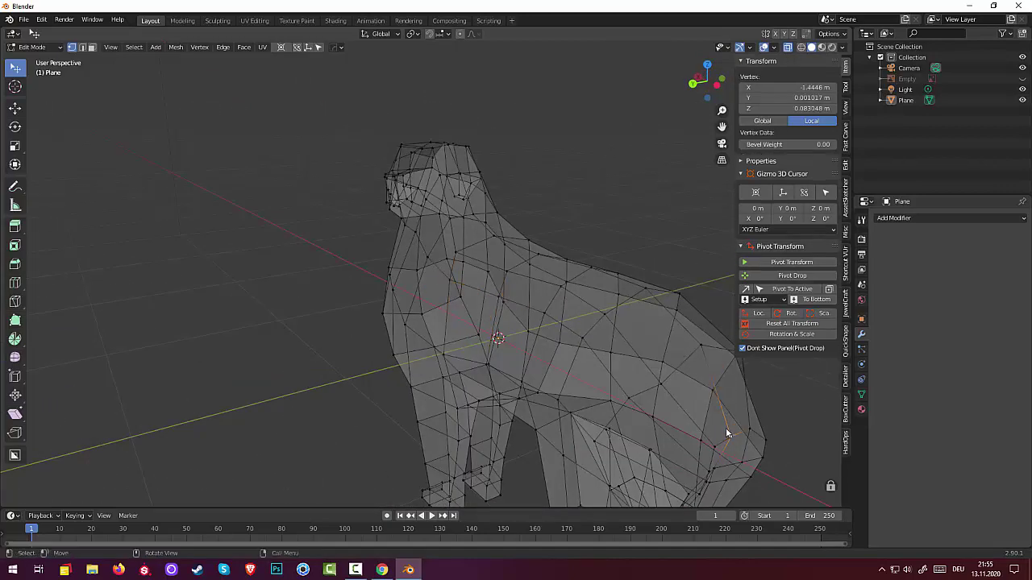
pyautogui.press('b')
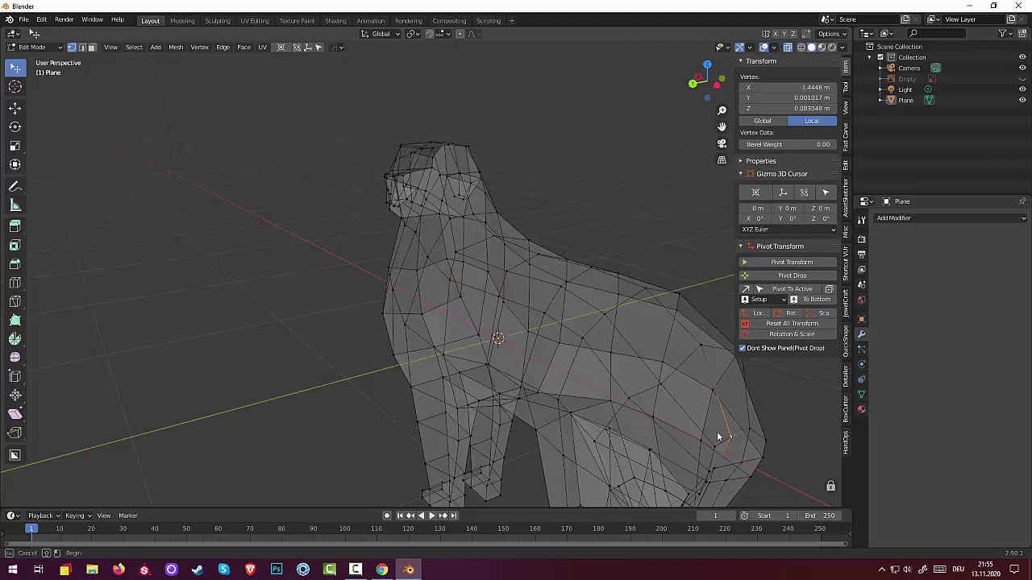
pyautogui.moveTo(725, 433); pyautogui.dragTo(735, 441)
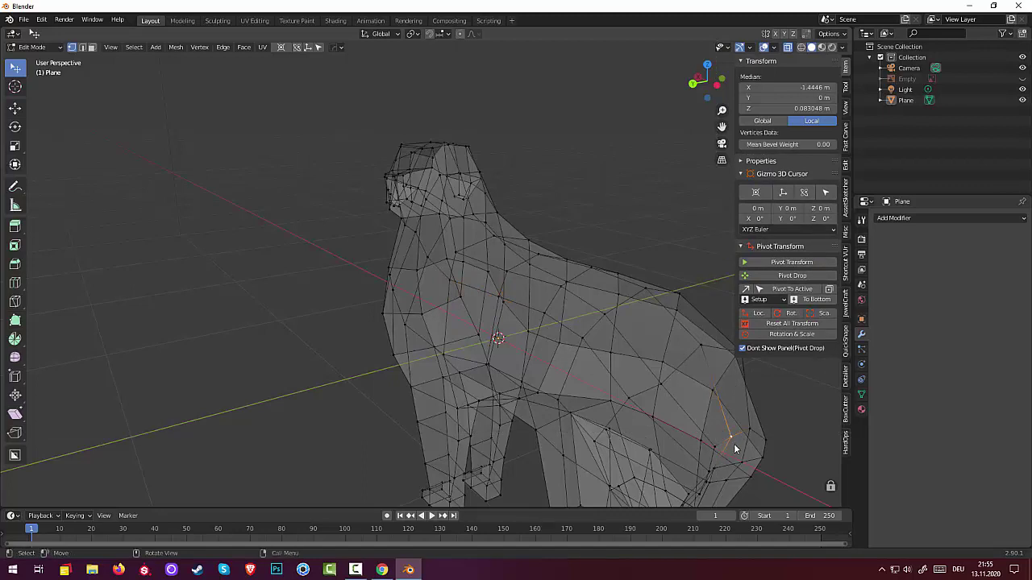
pyautogui.press('m')
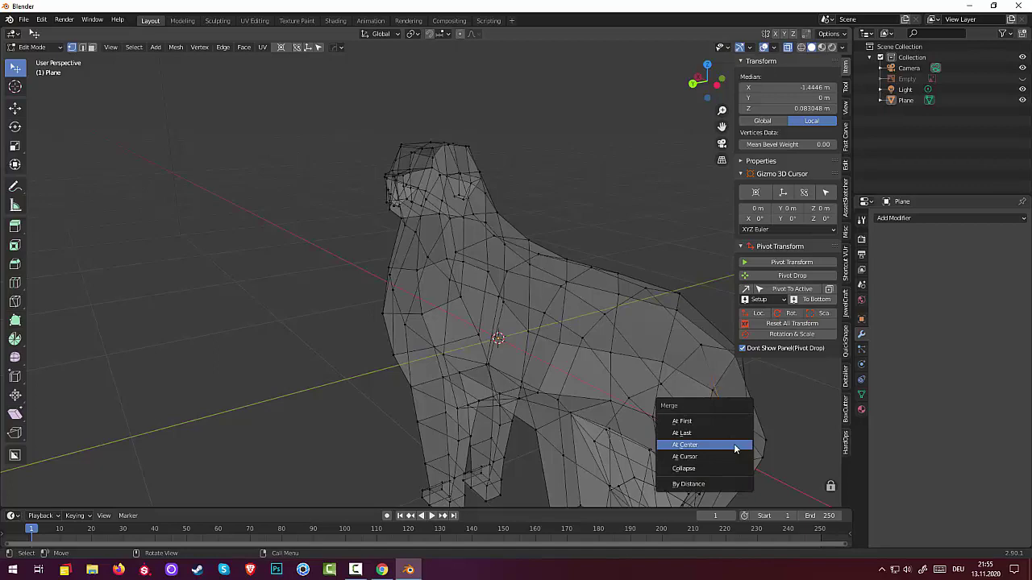
pyautogui.click(734, 448)
pyautogui.moveTo(735, 448); pyautogui.dragTo(698, 449, button='middle')
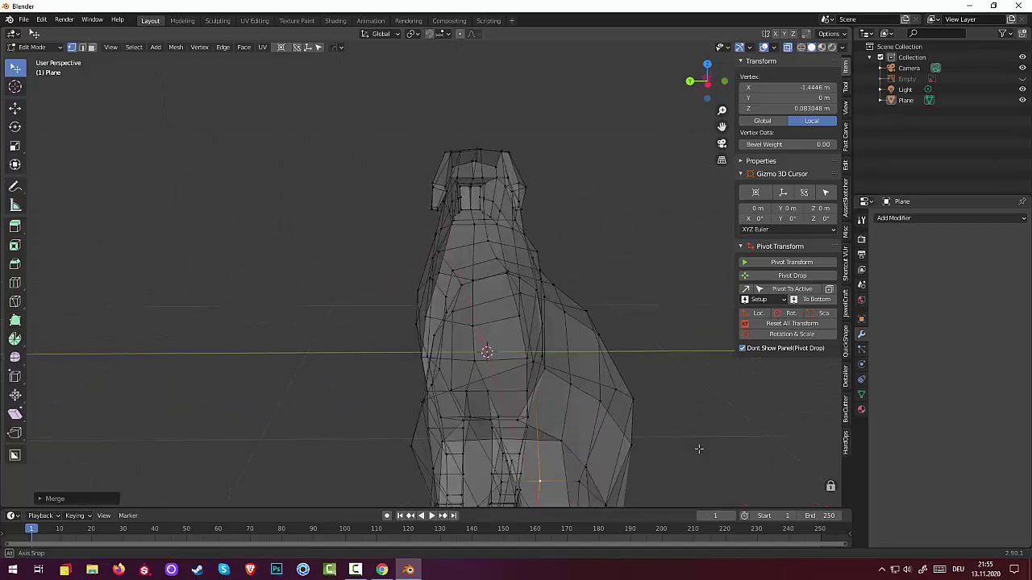
pyautogui.moveTo(560, 327); pyautogui.dragTo(533, 362, button='middle')
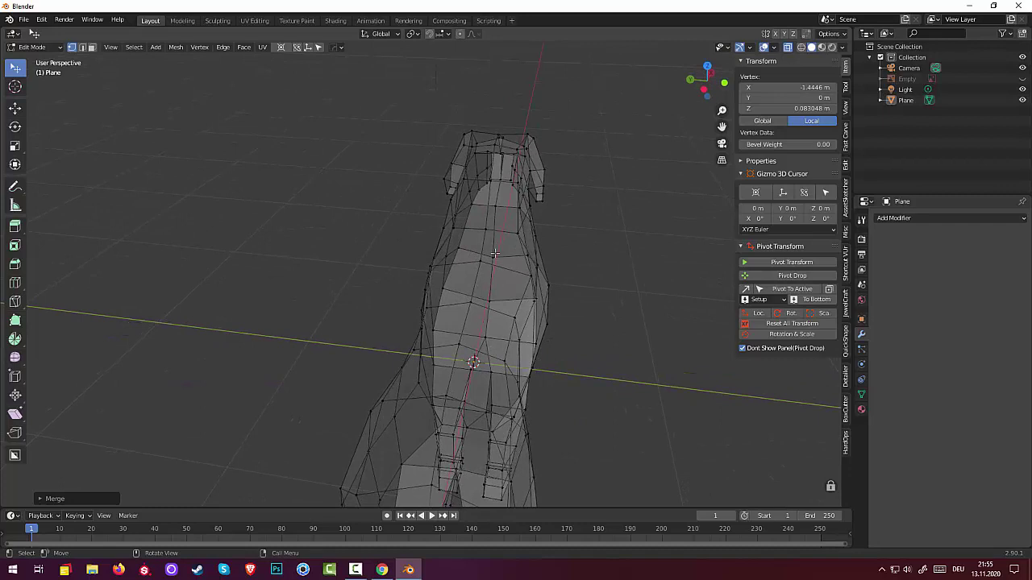
# Switch to Face select mode and pick a face on the dog's rump
pyautogui.click(355, 570)
pyautogui.click(981, 522)
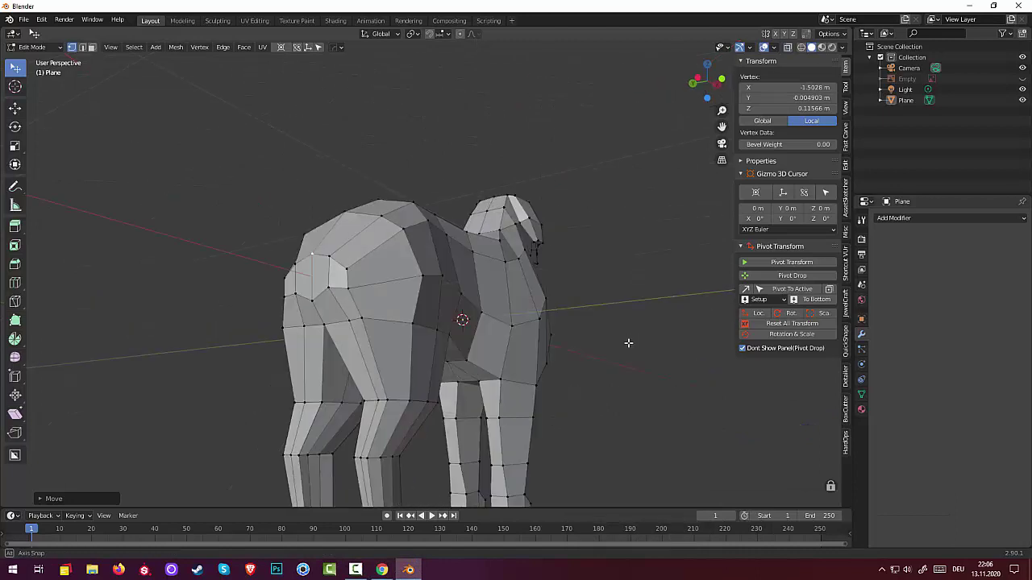
pyautogui.moveTo(627, 343); pyautogui.dragTo(625, 357, button='middle')
pyautogui.click(91, 50)
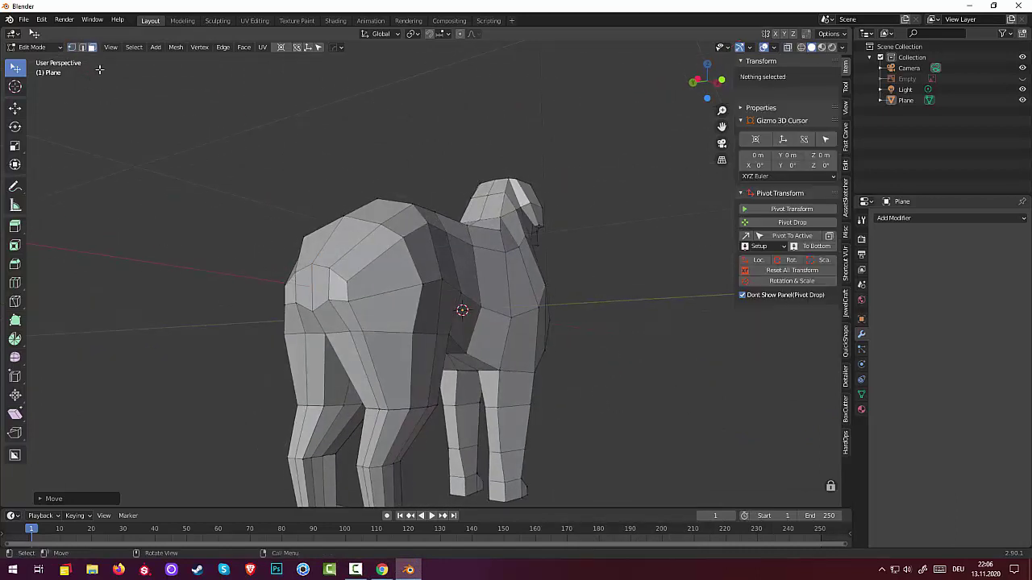
pyautogui.click(301, 292)
pyautogui.click(301, 292)
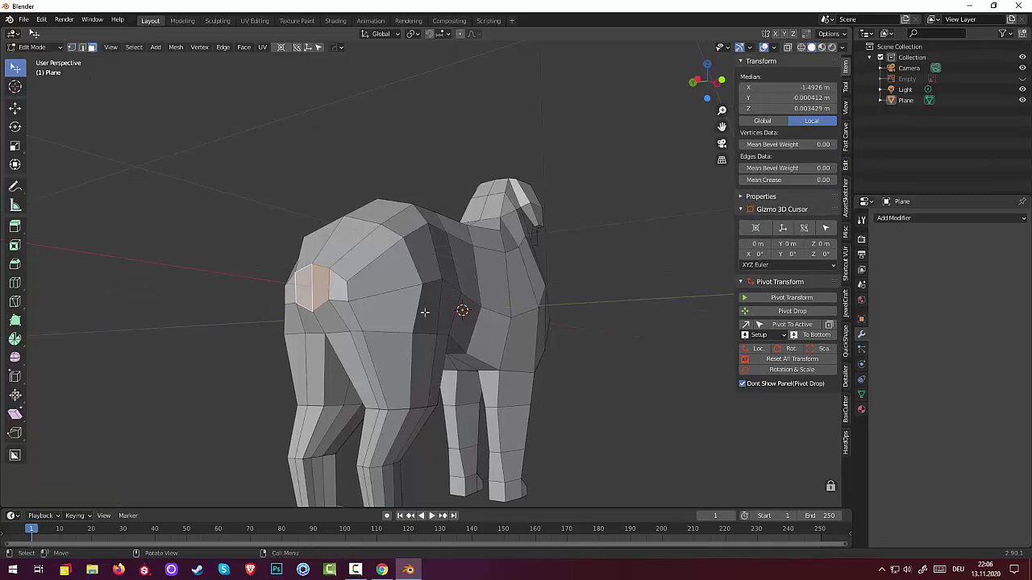
# Show the dog reference photo, compare the mesh against it, then hide it again
pyautogui.moveTo(421, 313); pyautogui.dragTo(375, 300, button='middle')
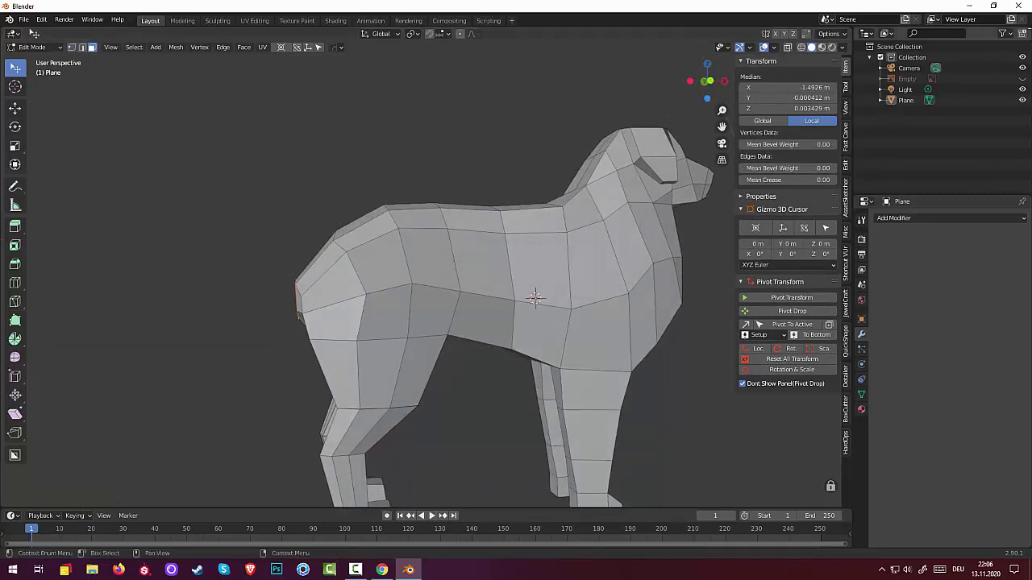
pyautogui.click(1022, 78)
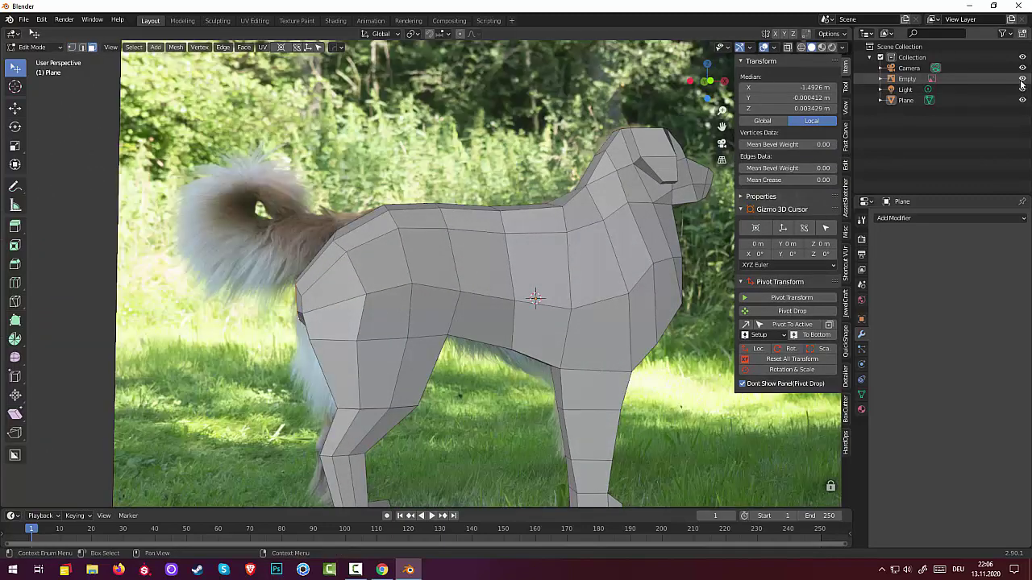
pyautogui.moveTo(425, 233)
pyautogui.mouseDown(button='middle')
pyautogui.moveTo(487, 242)
pyautogui.moveTo(457, 250)
pyautogui.moveTo(412, 228)
pyautogui.moveTo(482, 210)
pyautogui.moveTo(623, 219)
pyautogui.moveTo(623, 231)
pyautogui.moveTo(615, 228)
pyautogui.mouseUp(button='middle')
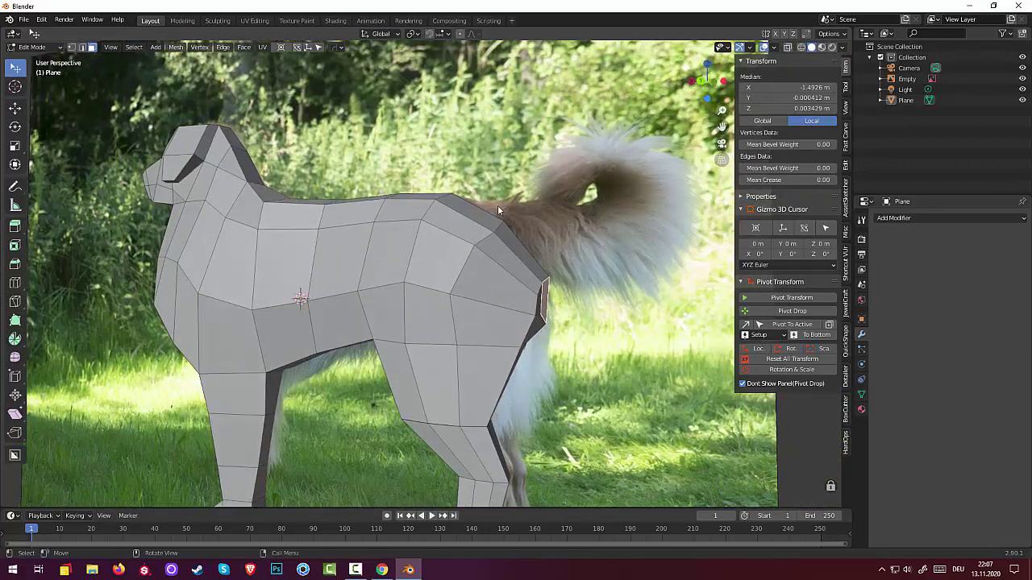
pyautogui.click(1022, 80)
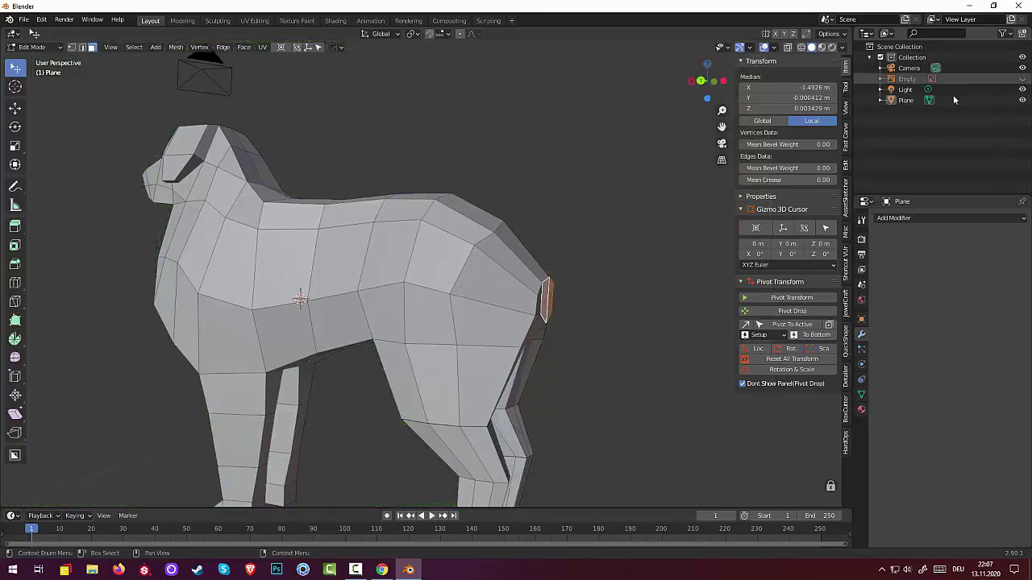
# Select two adjacent rump faces where the tail will start
pyautogui.moveTo(549, 249)
pyautogui.mouseDown(button='middle')
pyautogui.moveTo(290, 245)
pyautogui.moveTo(479, 223)
pyautogui.moveTo(530, 225)
pyautogui.moveTo(557, 244)
pyautogui.moveTo(382, 291)
pyautogui.mouseUp(button='middle')
pyautogui.click(322, 250)
pyautogui.keyDown('shift'); pyautogui.click(318, 250); pyautogui.keyUp('shift')
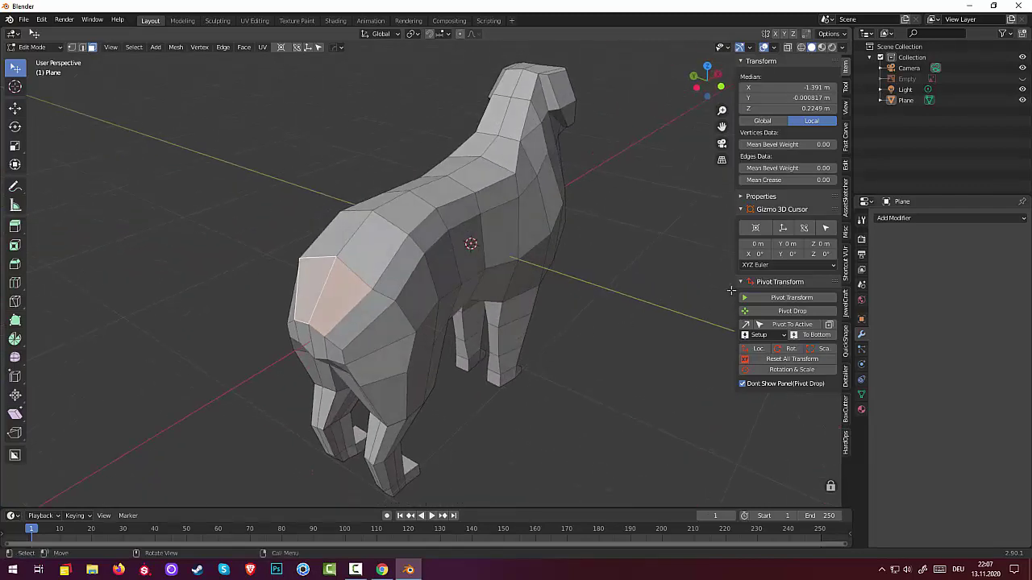
# Inset the two selected rump faces, cancelling an attempted rotation
pyautogui.press('i')
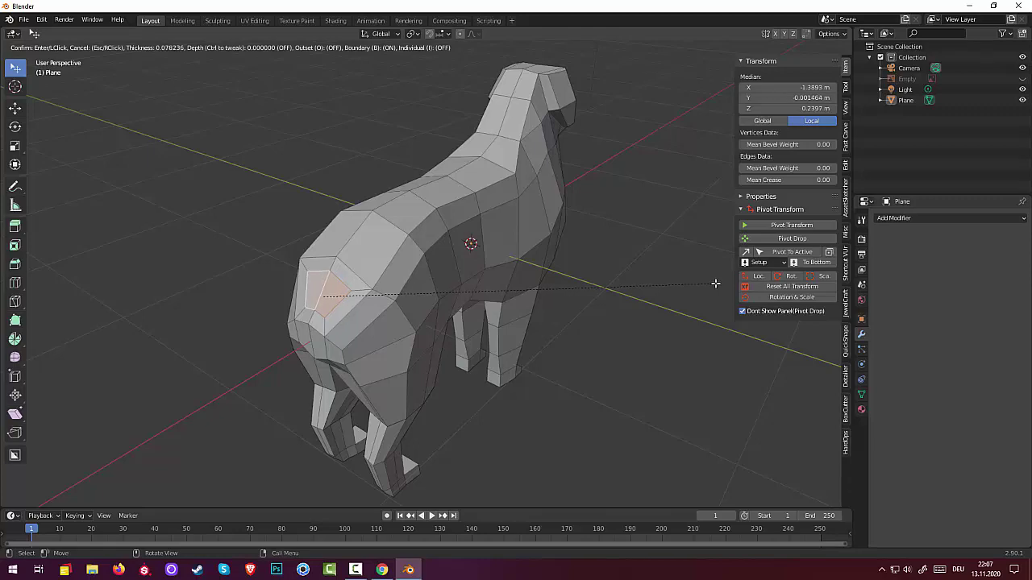
pyautogui.click(716, 285)
pyautogui.moveTo(678, 290); pyautogui.dragTo(315, 263, button='middle')
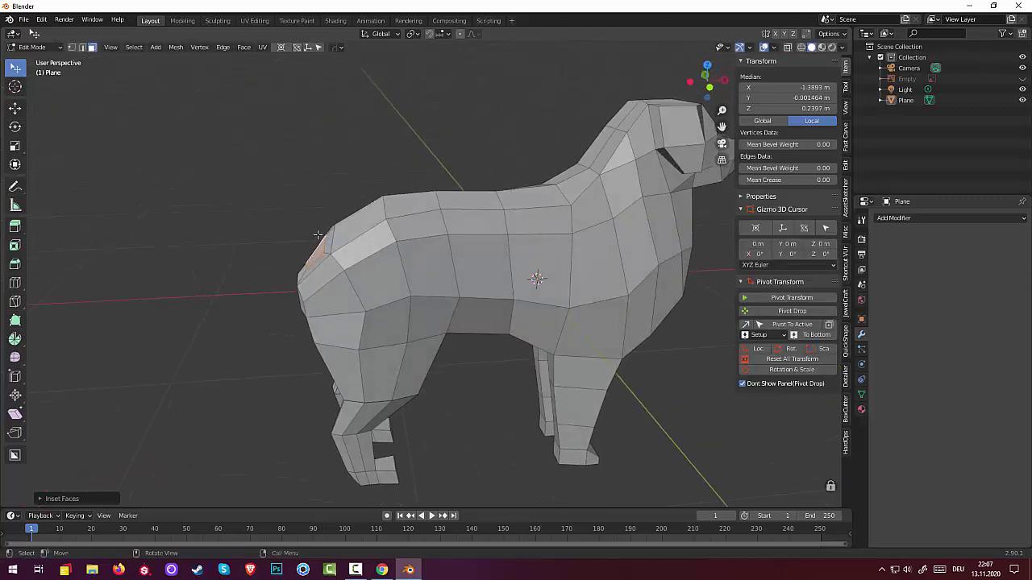
pyautogui.press('r')
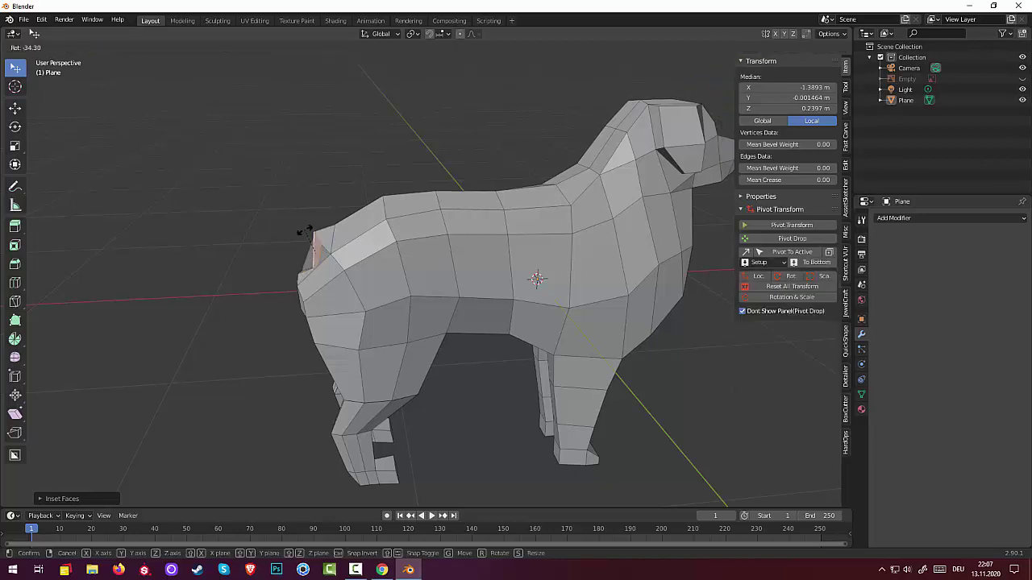
pyautogui.rightClick(305, 230)
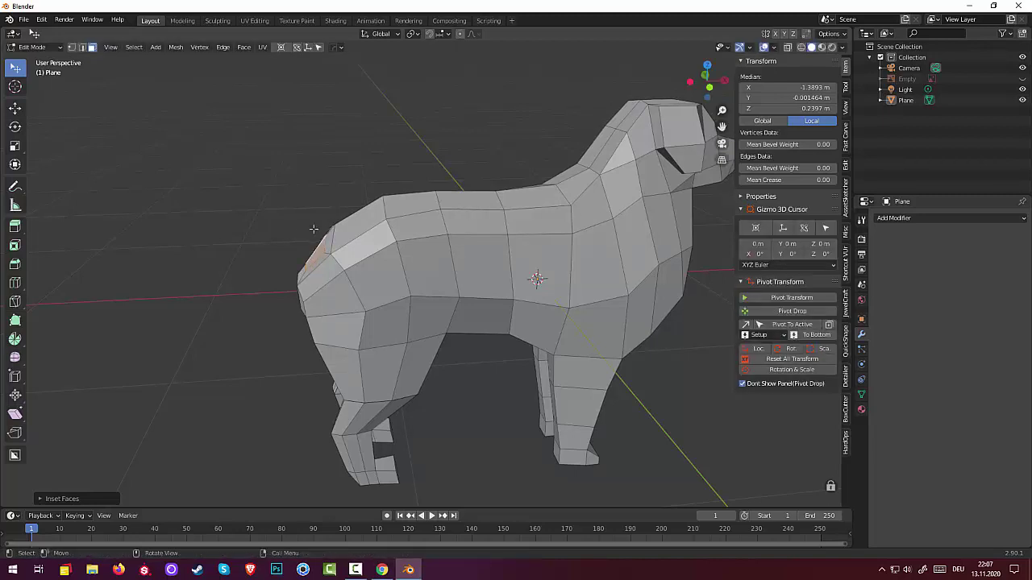
# Extrude the inset faces into a short tail stub and switch to vertex selection
pyautogui.press('e')
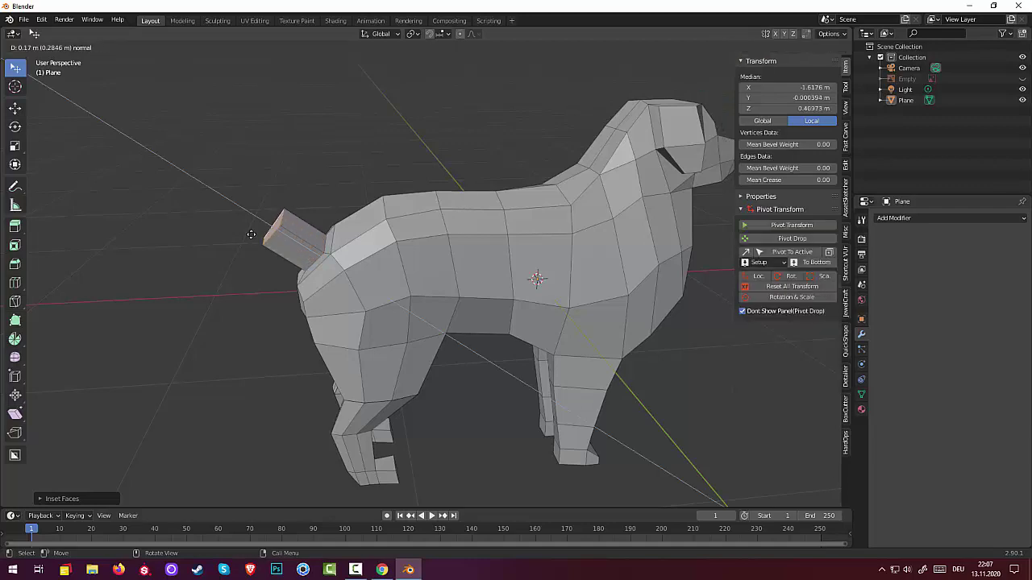
pyautogui.click(279, 238)
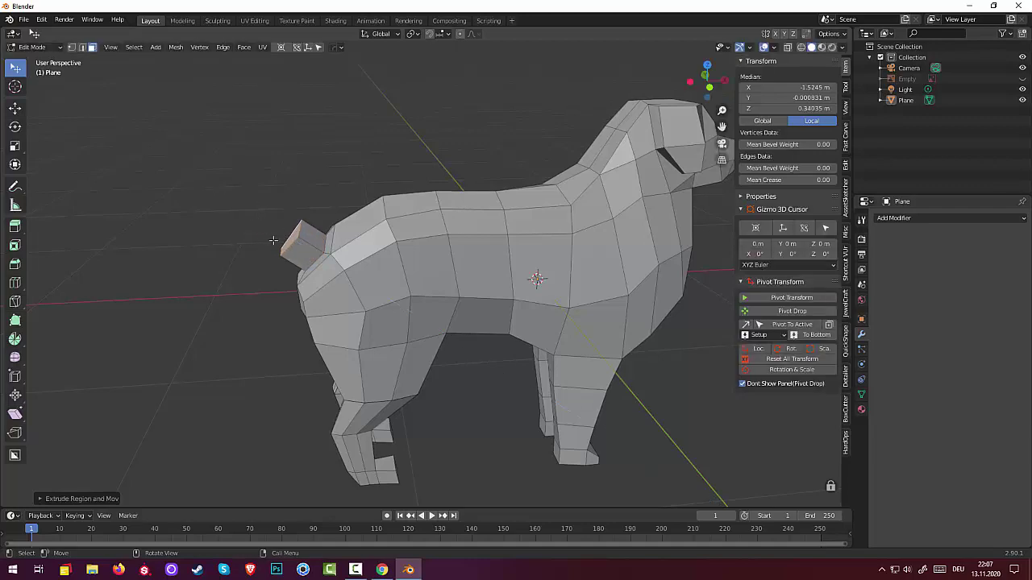
pyautogui.moveTo(329, 224)
pyautogui.mouseDown(button='middle')
pyautogui.moveTo(316, 208)
pyautogui.moveTo(443, 241)
pyautogui.moveTo(533, 239)
pyautogui.mouseUp(button='middle')
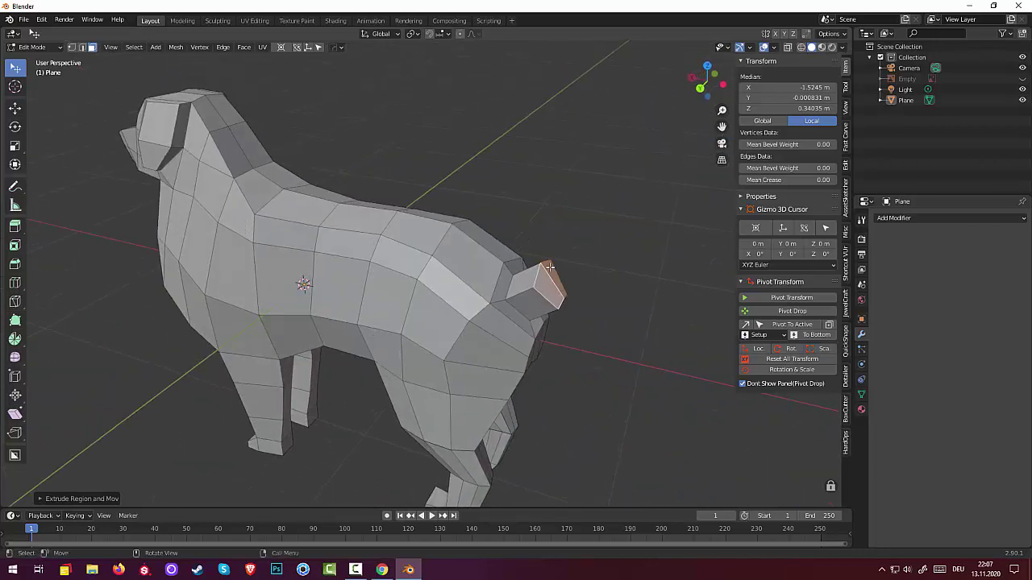
pyautogui.click(72, 47)
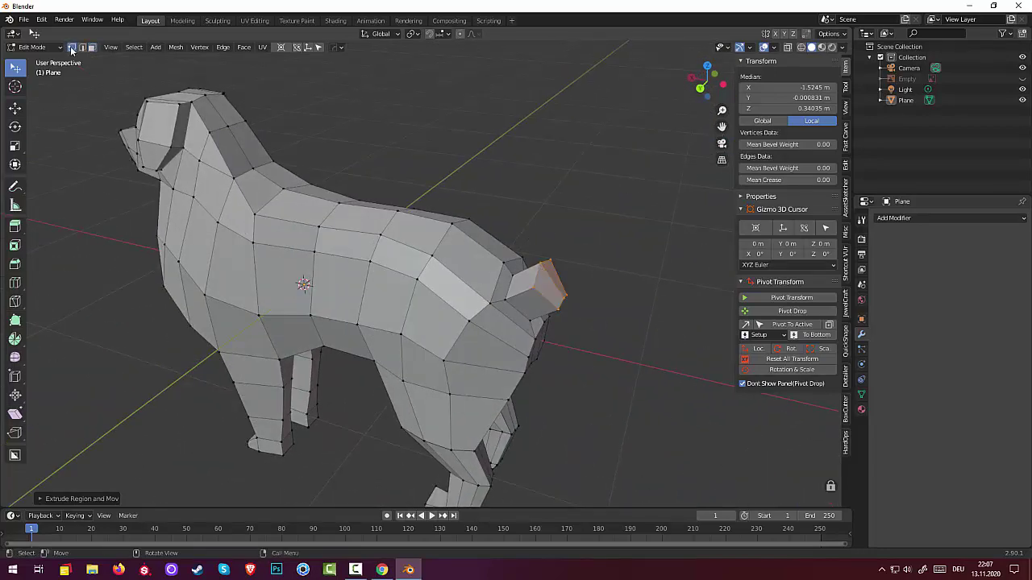
# Shift two vertices at the tail base slightly to shape the stub
pyautogui.click(512, 275)
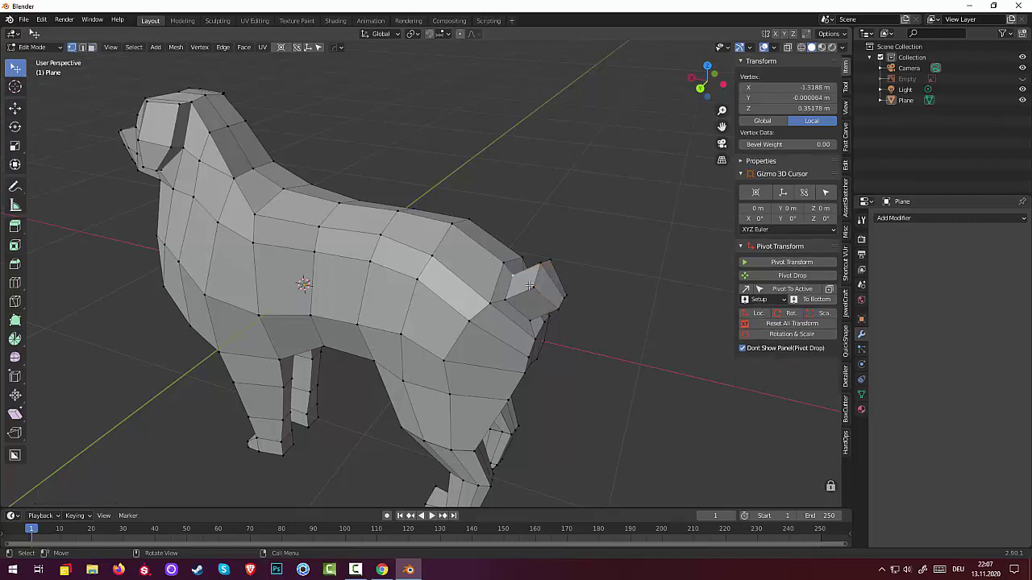
pyautogui.moveTo(547, 278); pyautogui.dragTo(536, 253, button='middle')
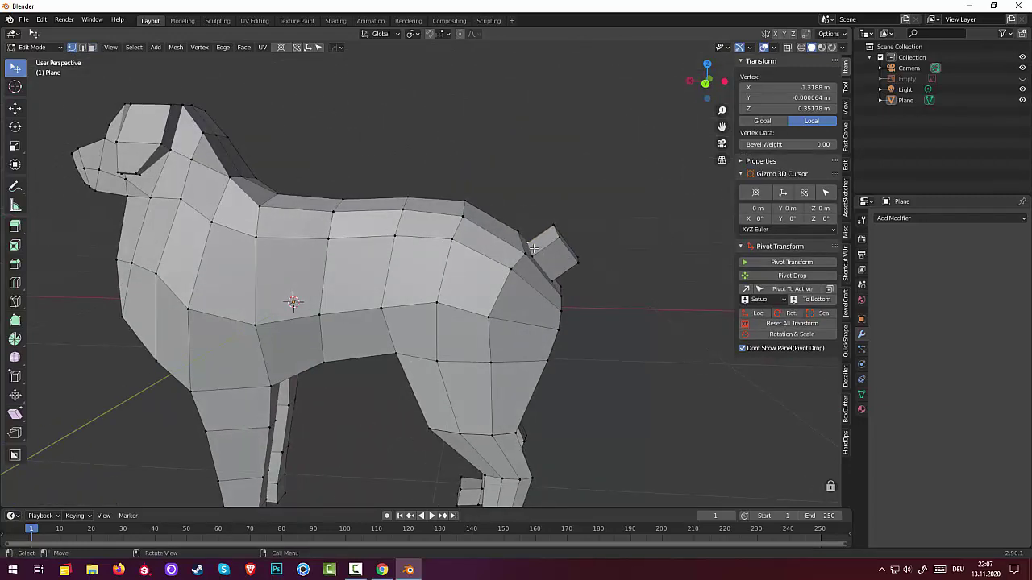
pyautogui.press('g')
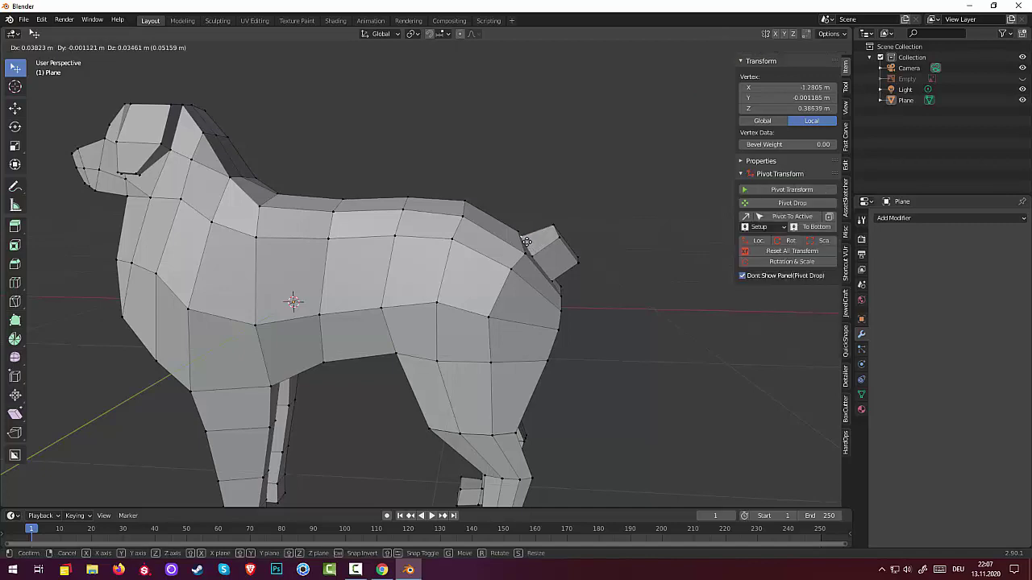
pyautogui.click(525, 238)
pyautogui.moveTo(525, 239); pyautogui.dragTo(388, 274, button='middle')
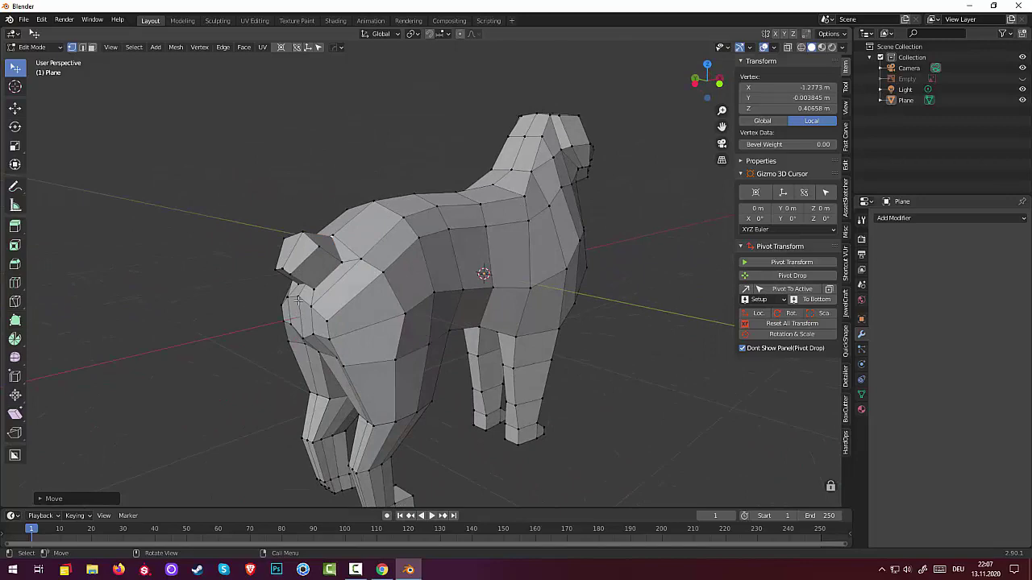
pyautogui.click(297, 300)
pyautogui.moveTo(359, 306); pyautogui.dragTo(336, 308, button='middle')
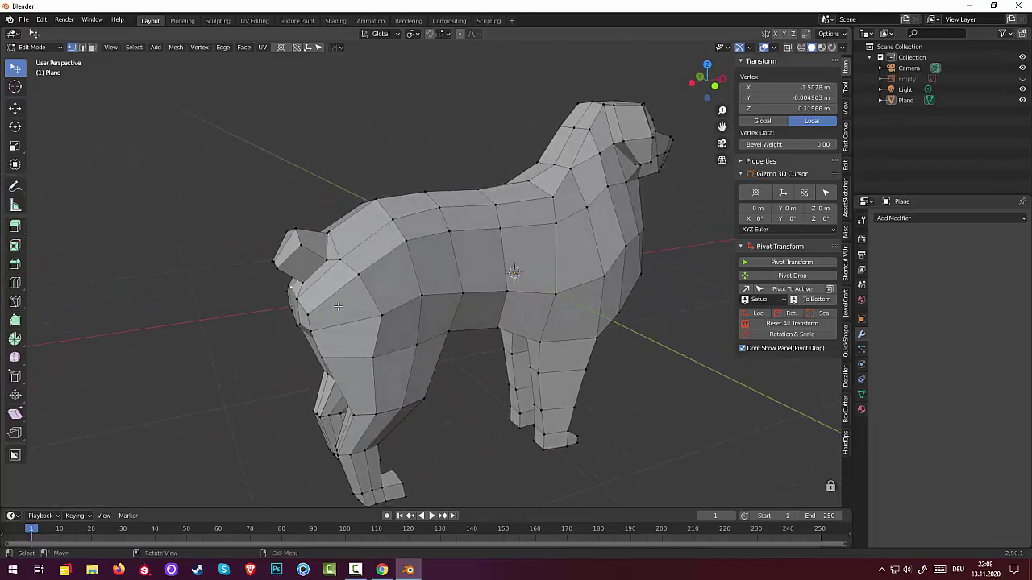
pyautogui.press('g')
pyautogui.click(346, 305)
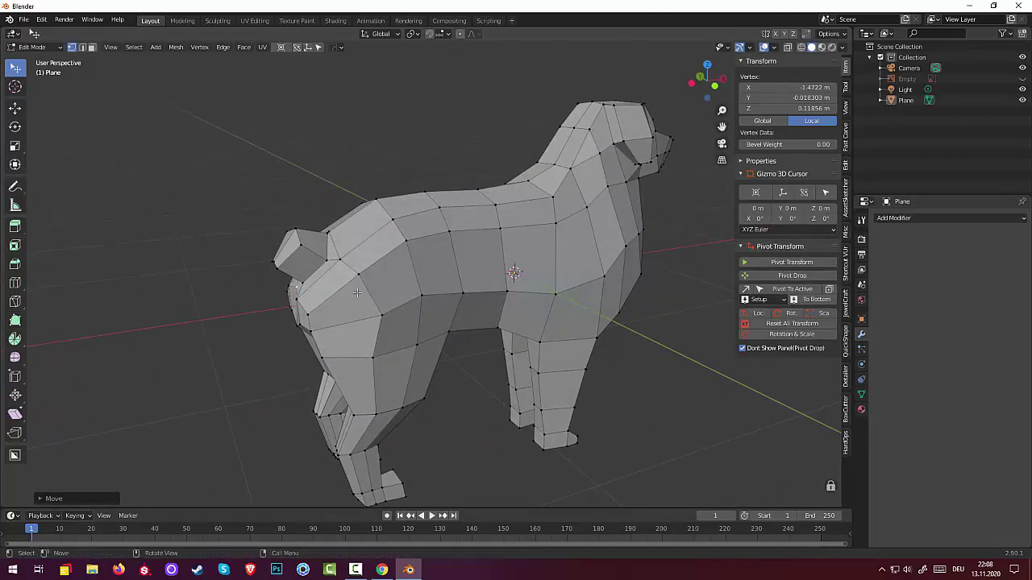
# Nudge several vertices on the dog's rear to tidy the rump around the tail
pyautogui.moveTo(346, 305); pyautogui.dragTo(451, 313, button='middle')
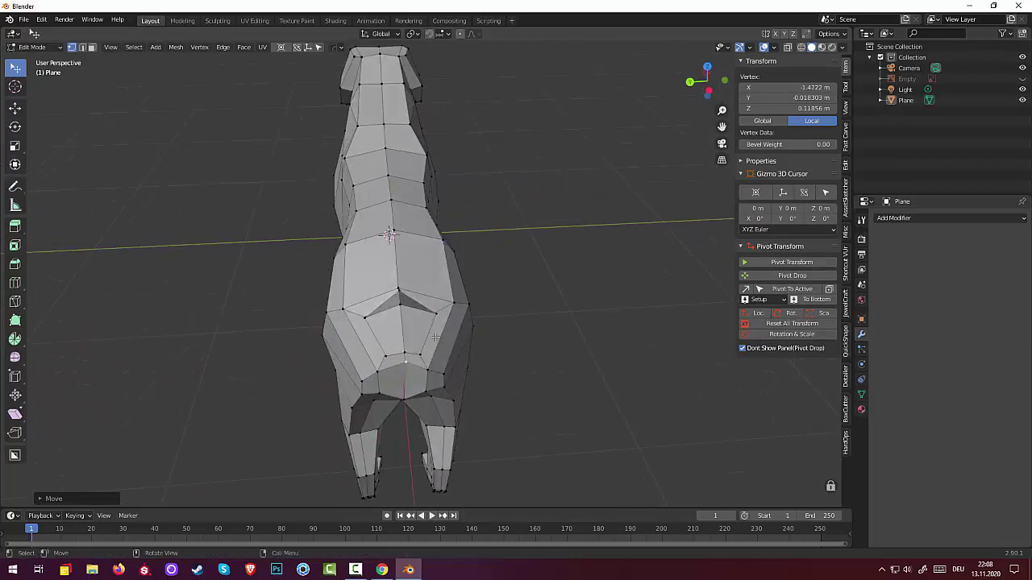
pyautogui.click(420, 356)
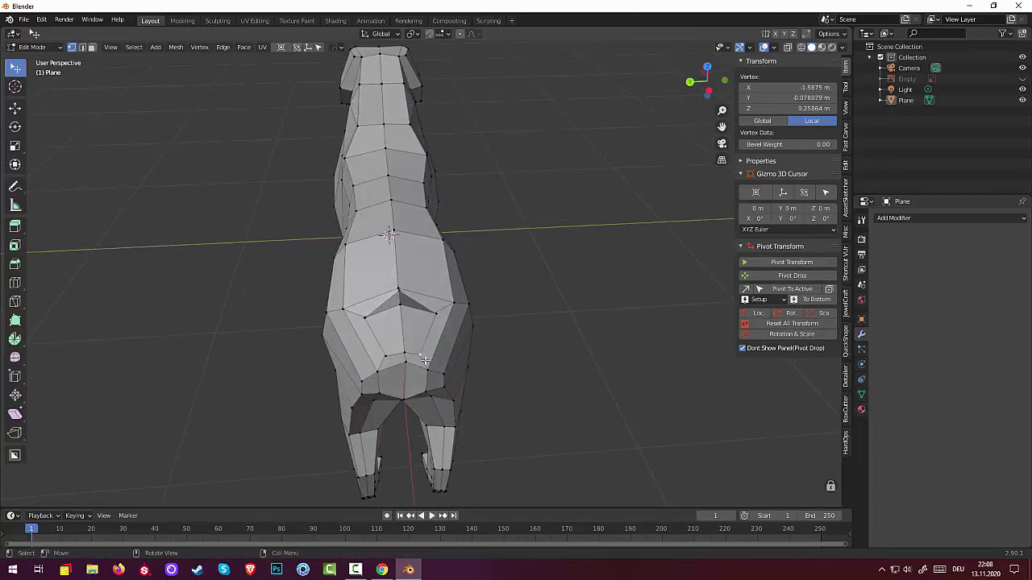
pyautogui.press('g')
pyautogui.click(432, 356)
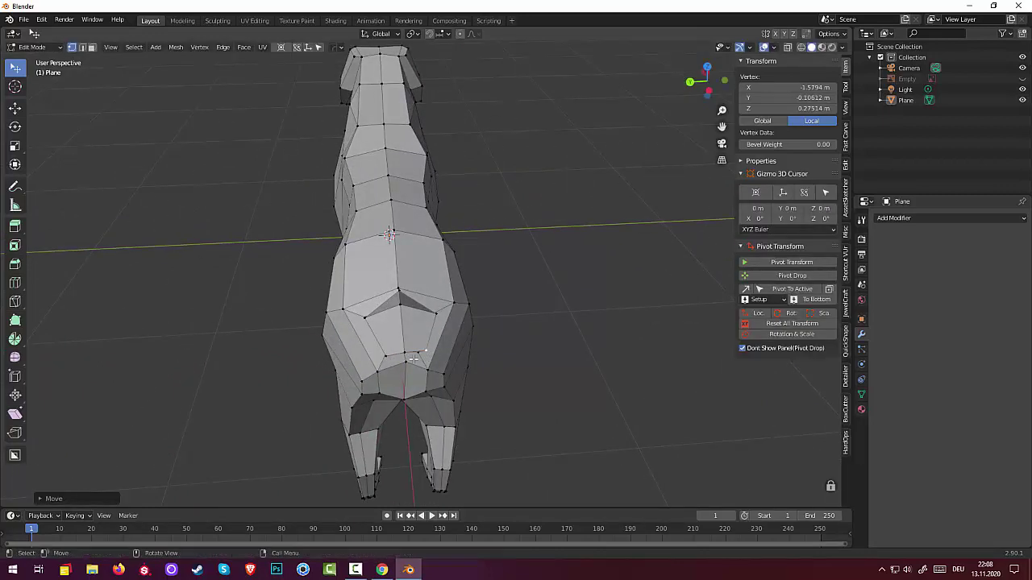
pyautogui.click(386, 356)
pyautogui.press('g')
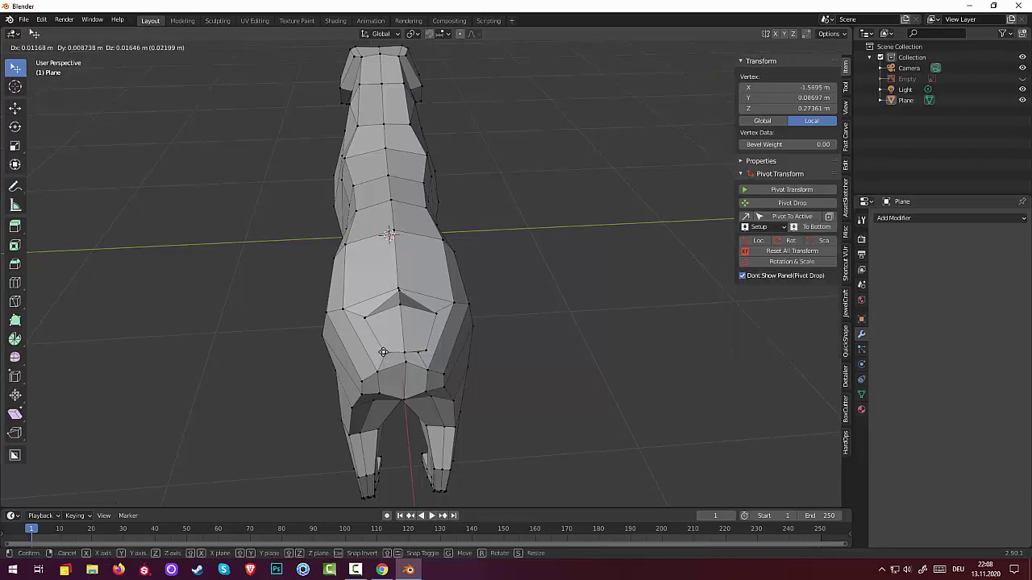
pyautogui.click(432, 317)
pyautogui.click(432, 316)
pyautogui.press('g')
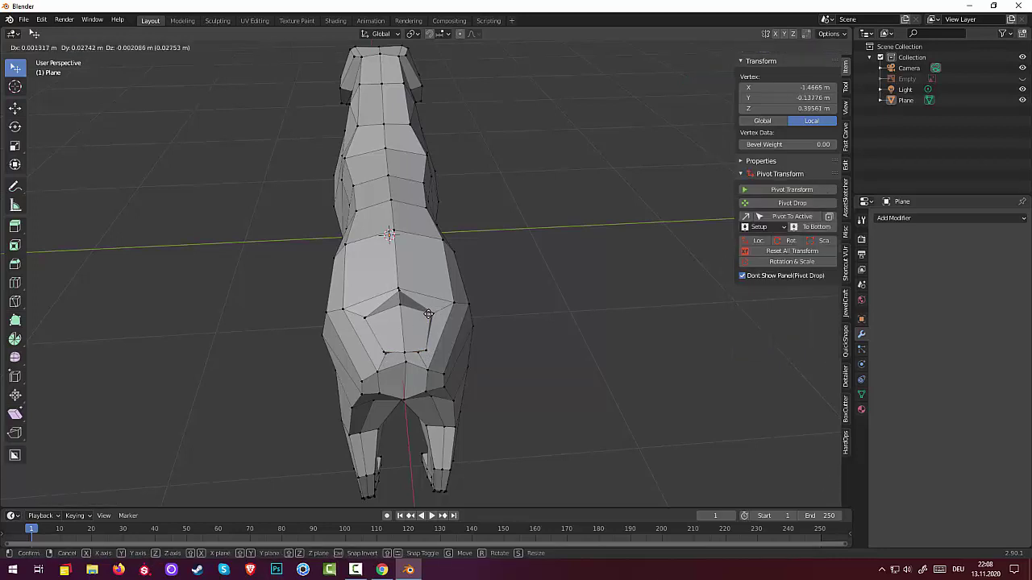
pyautogui.click(432, 315)
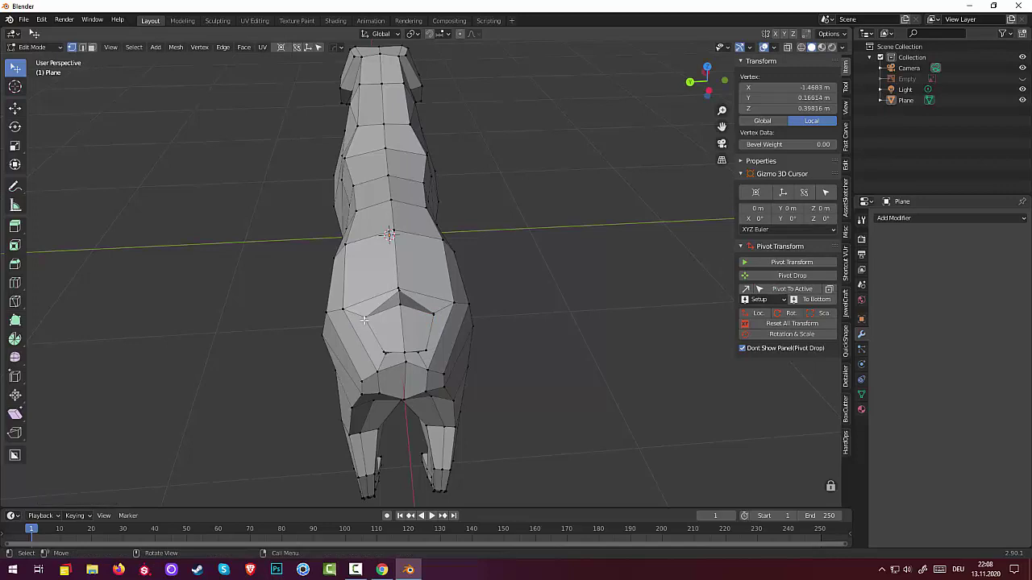
pyautogui.press('g')
pyautogui.click(366, 319)
# Move the tail's top corner vertex to taper it, then select more rear vertices and return to Face select mode
pyautogui.moveTo(473, 328)
pyautogui.mouseDown(button='middle')
pyautogui.moveTo(355, 288)
pyautogui.moveTo(306, 234)
pyautogui.mouseUp(button='middle')
pyautogui.click(305, 223)
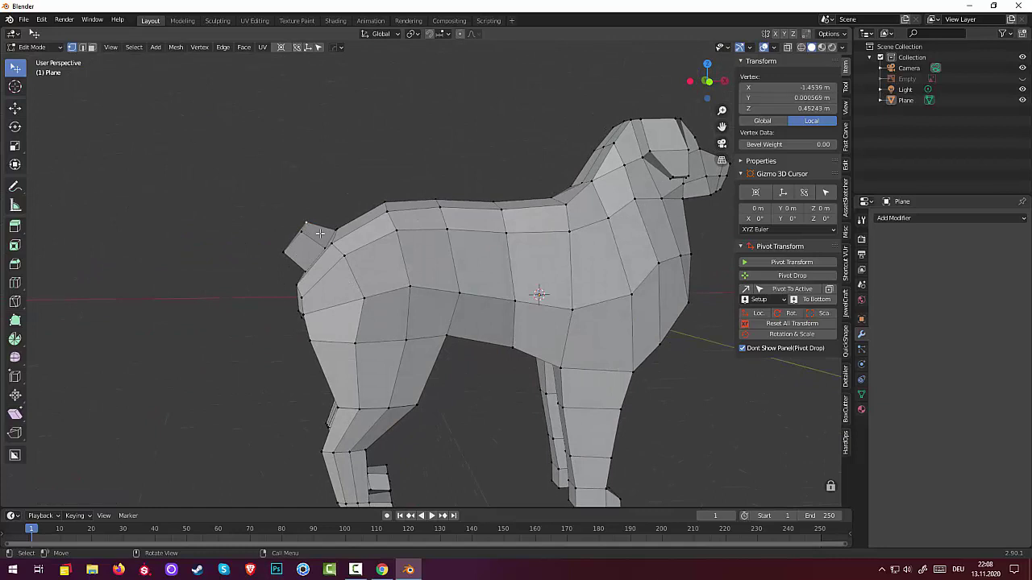
pyautogui.press('g')
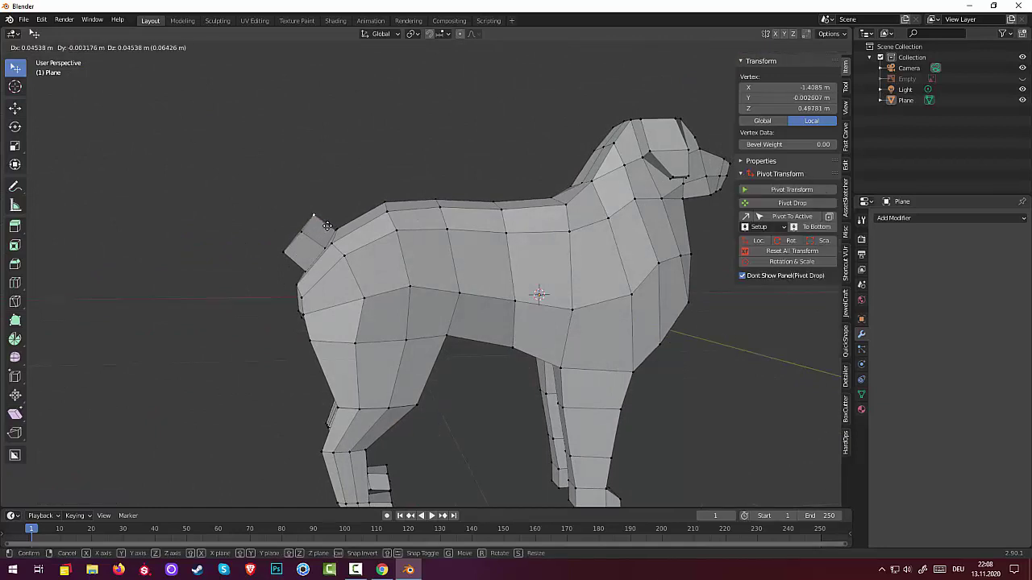
pyautogui.click(323, 228)
pyautogui.click(285, 254)
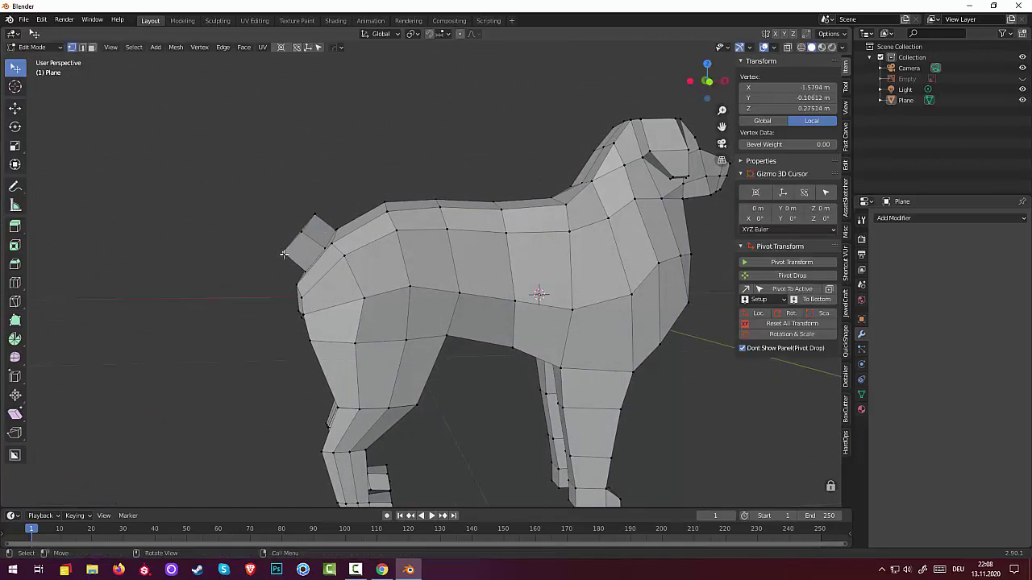
pyautogui.moveTo(294, 256); pyautogui.dragTo(345, 296, button='middle')
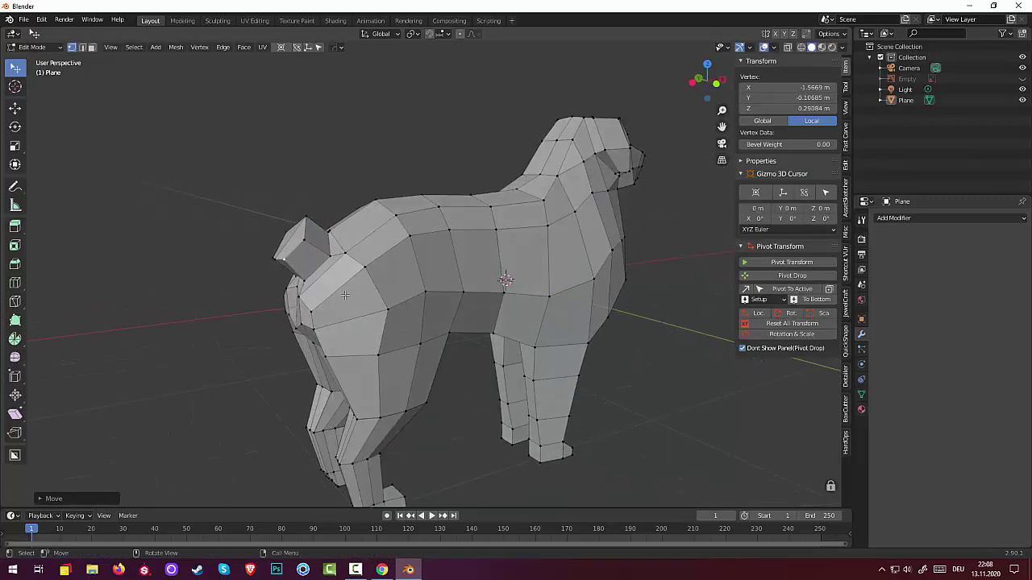
pyautogui.click(289, 291)
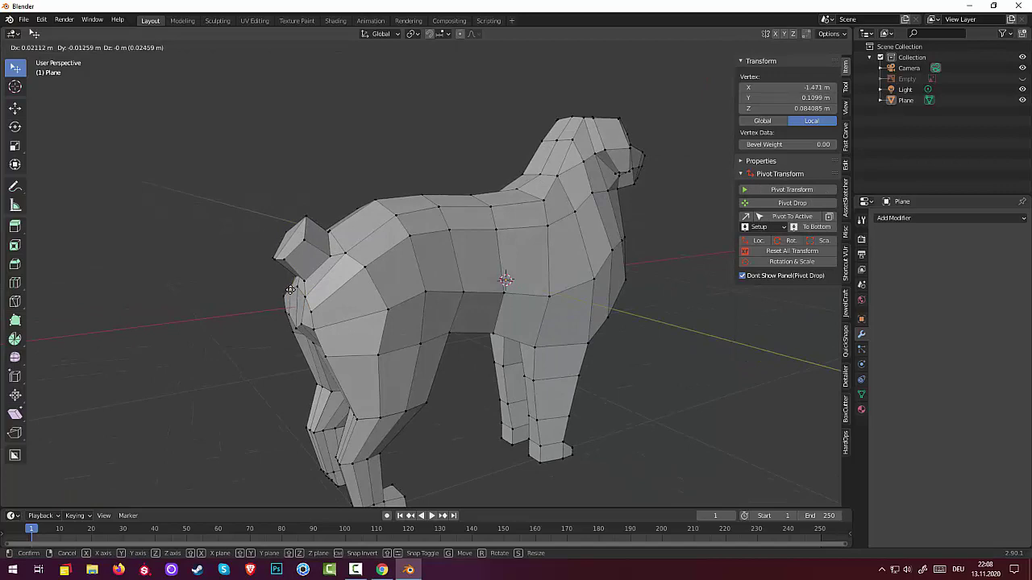
pyautogui.click(295, 246)
pyautogui.click(293, 237)
pyautogui.moveTo(324, 248); pyautogui.dragTo(356, 246, button='middle')
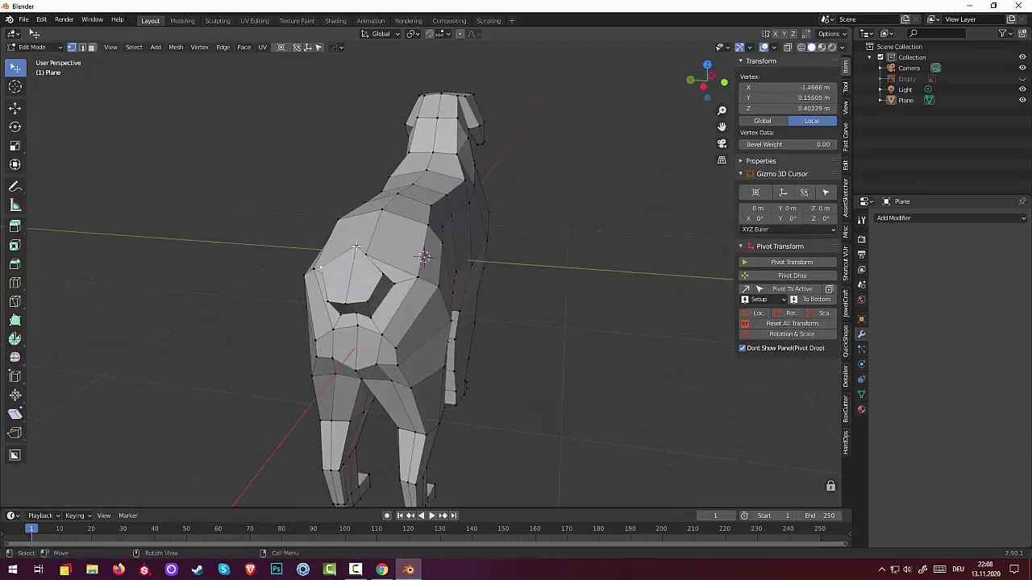
pyautogui.click(91, 46)
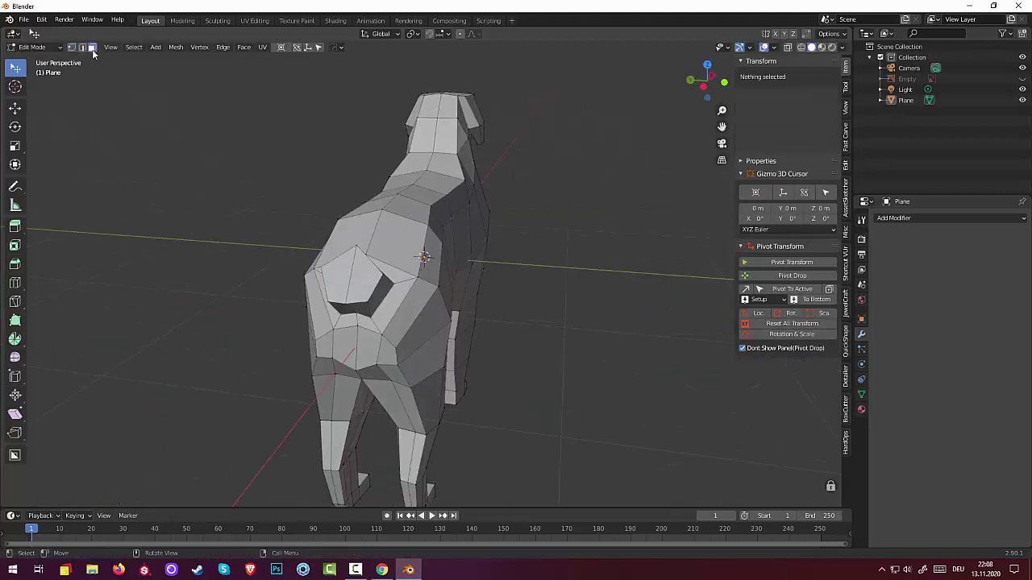
# Extrude the tail's end face into a new segment, then enlarge it, tilt it upward and reposition it
pyautogui.click(364, 281)
pyautogui.moveTo(365, 282)
pyautogui.mouseDown(button='middle')
pyautogui.moveTo(344, 291)
pyautogui.moveTo(259, 276)
pyautogui.mouseUp(button='middle')
pyautogui.press('e')
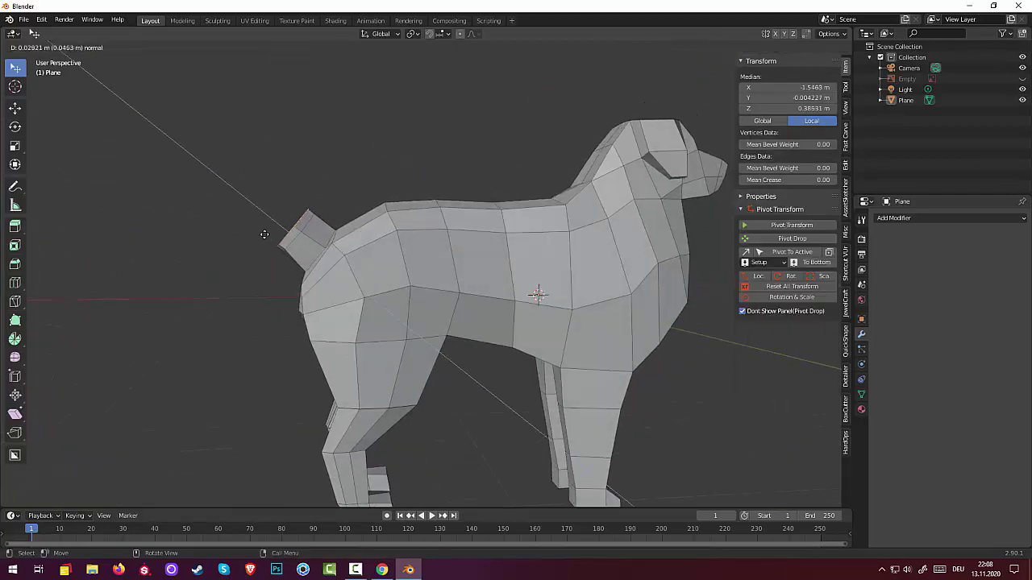
pyautogui.click(260, 214)
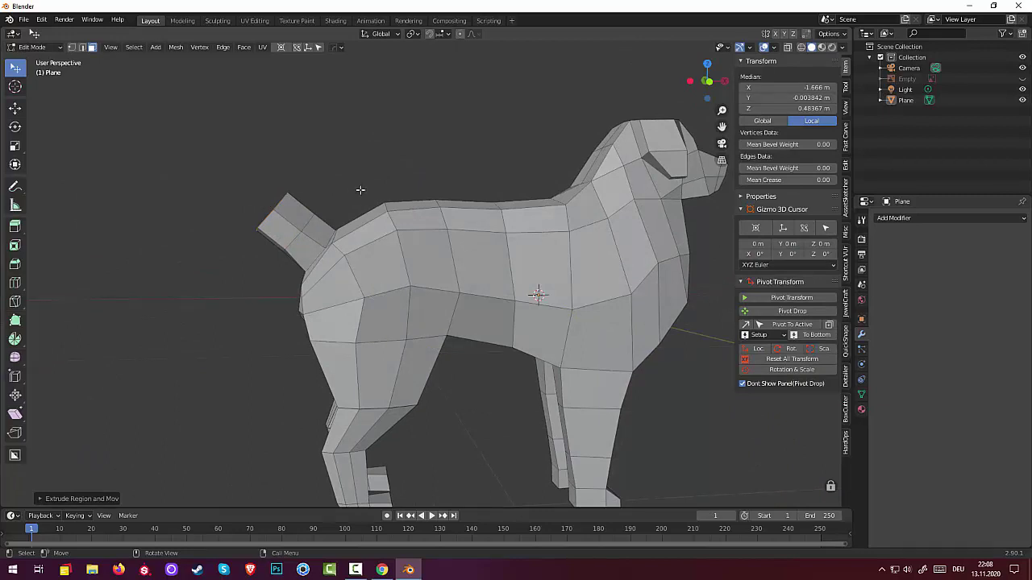
pyautogui.press('s')
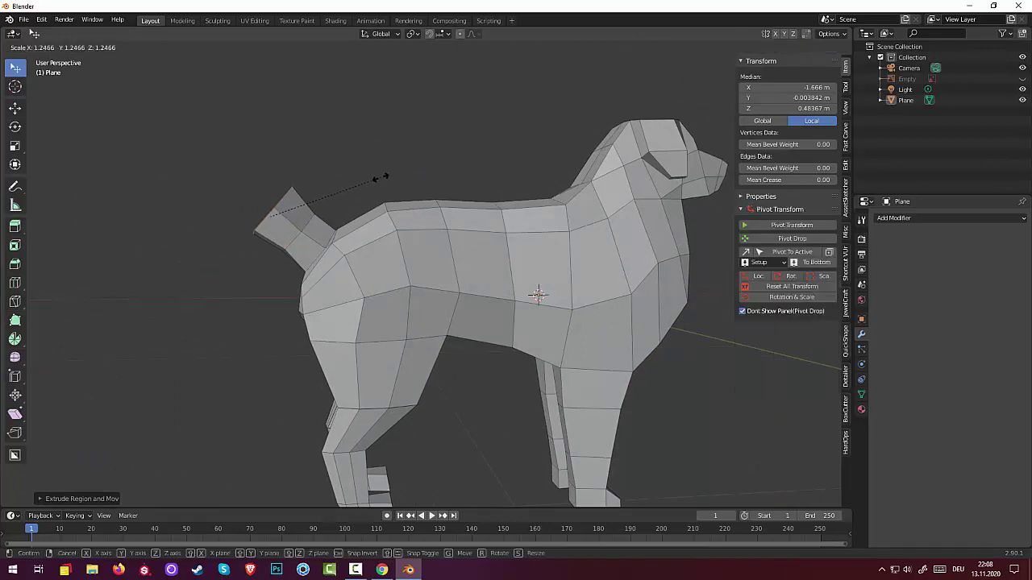
pyautogui.click(379, 178)
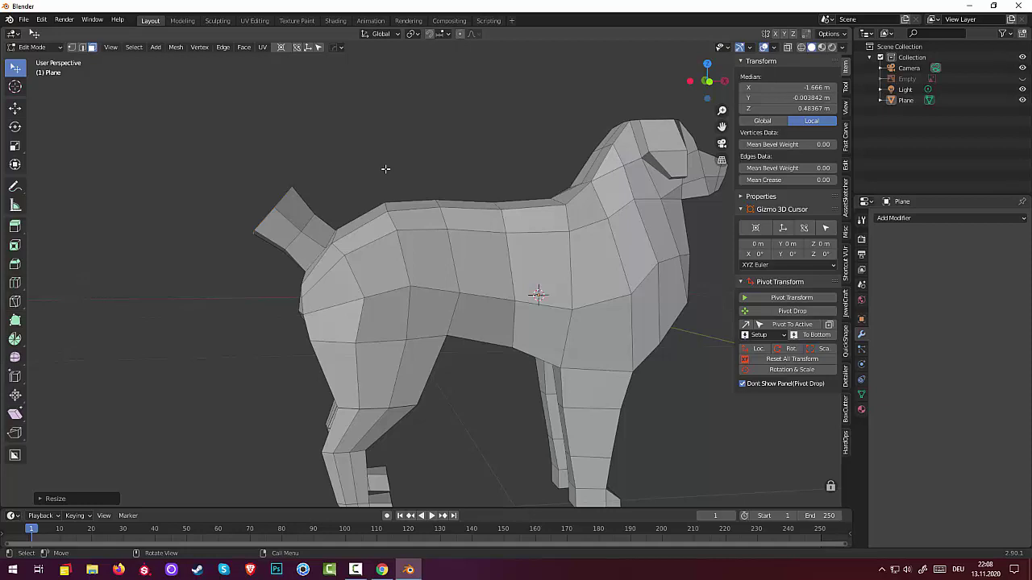
pyautogui.press('r')
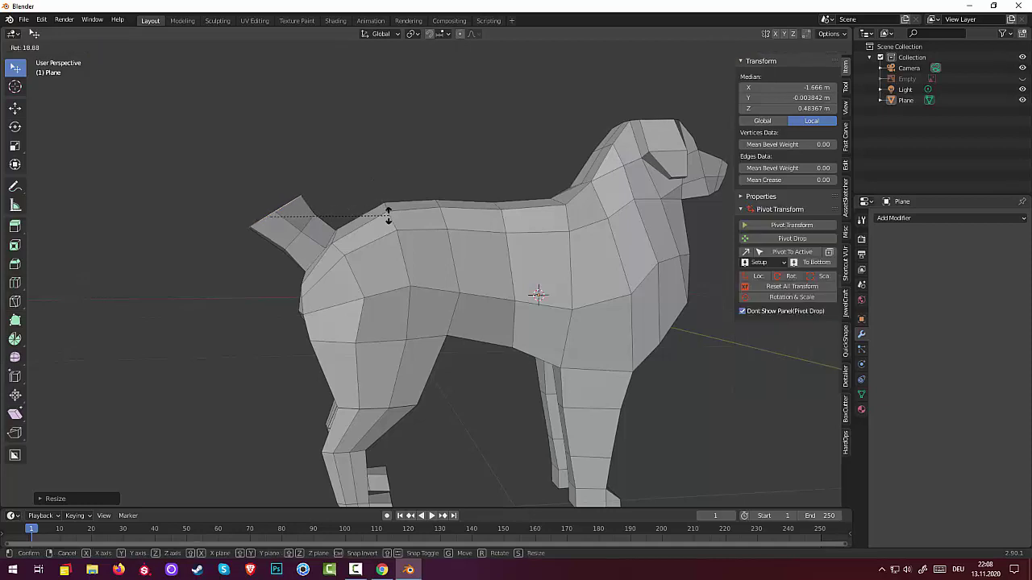
pyautogui.click(388, 216)
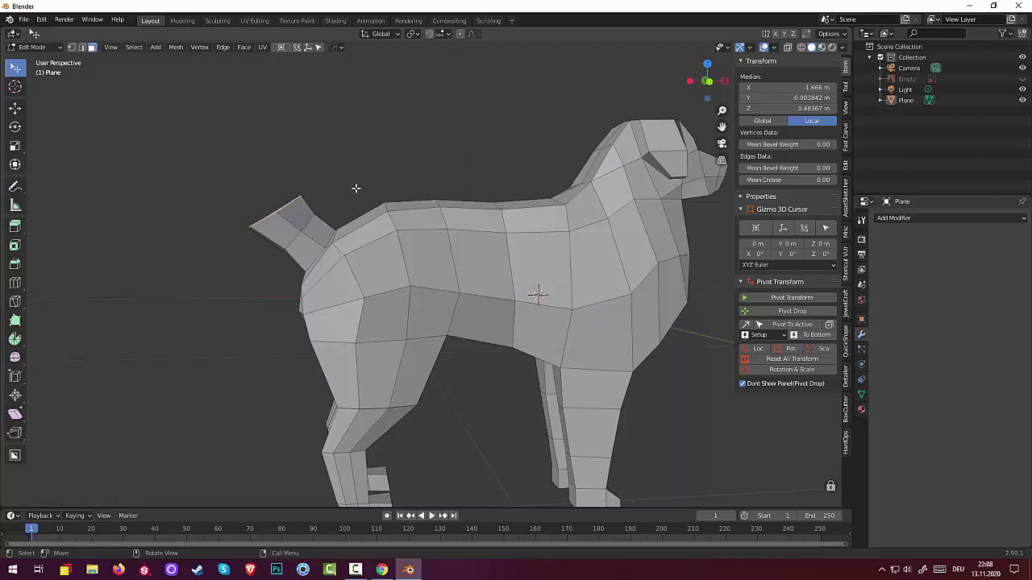
pyautogui.press('g')
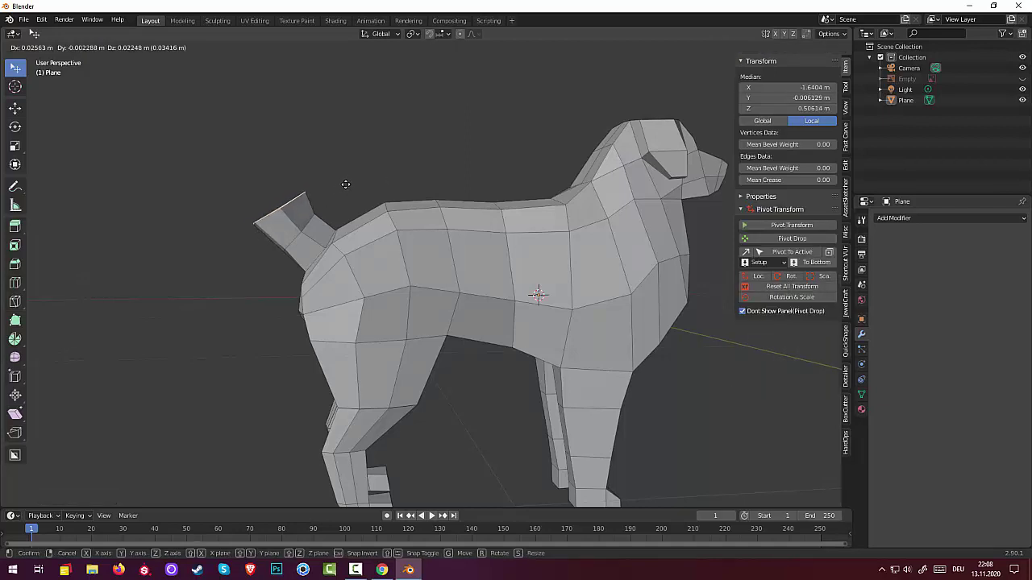
pyautogui.click(345, 184)
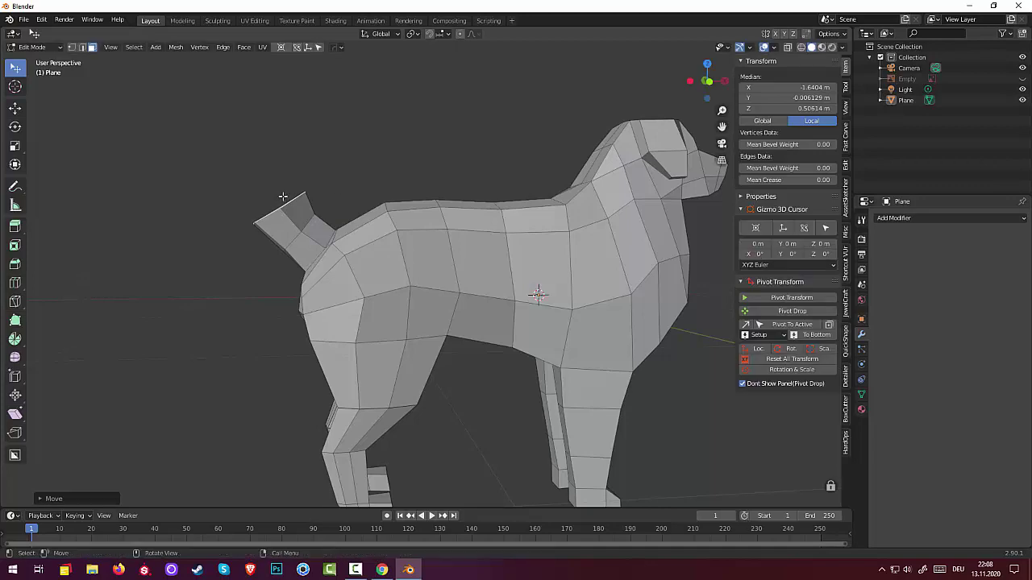
# Extrude the tail tip into another segment and switch to Front Orthographic (Numpad 1)
pyautogui.moveTo(331, 233)
pyautogui.mouseDown(button='middle')
pyautogui.moveTo(364, 273)
pyautogui.moveTo(333, 230)
pyautogui.mouseUp(button='middle')
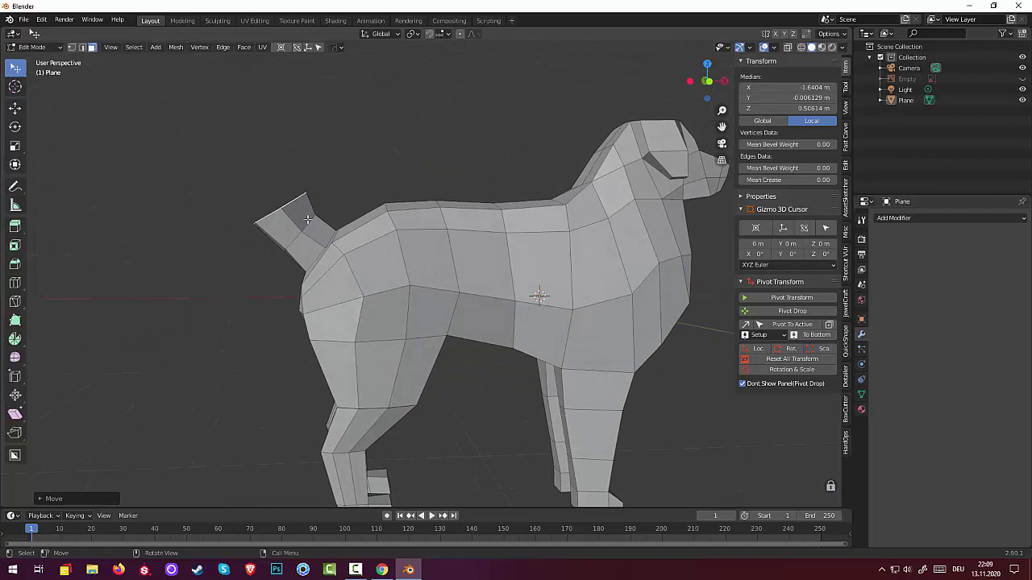
pyautogui.press('e')
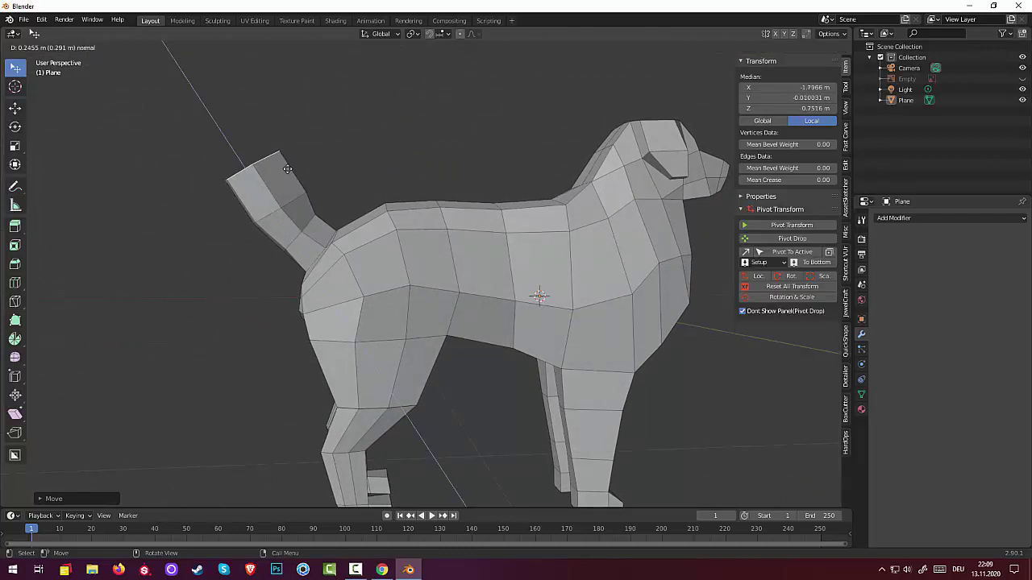
pyautogui.click(290, 163)
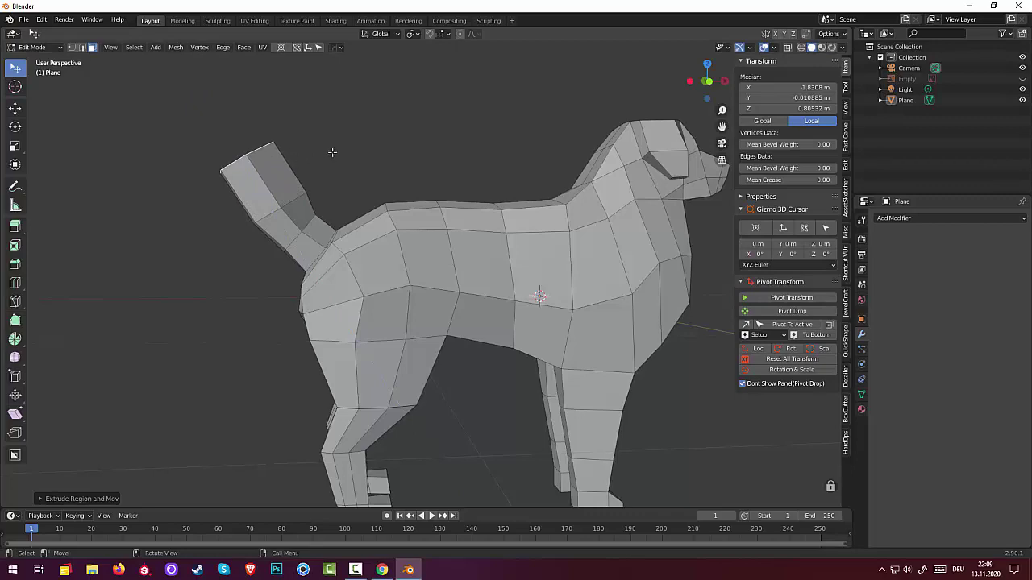
pyautogui.moveTo(332, 151); pyautogui.dragTo(332, 145, button='middle')
pyautogui.press('KP_1')
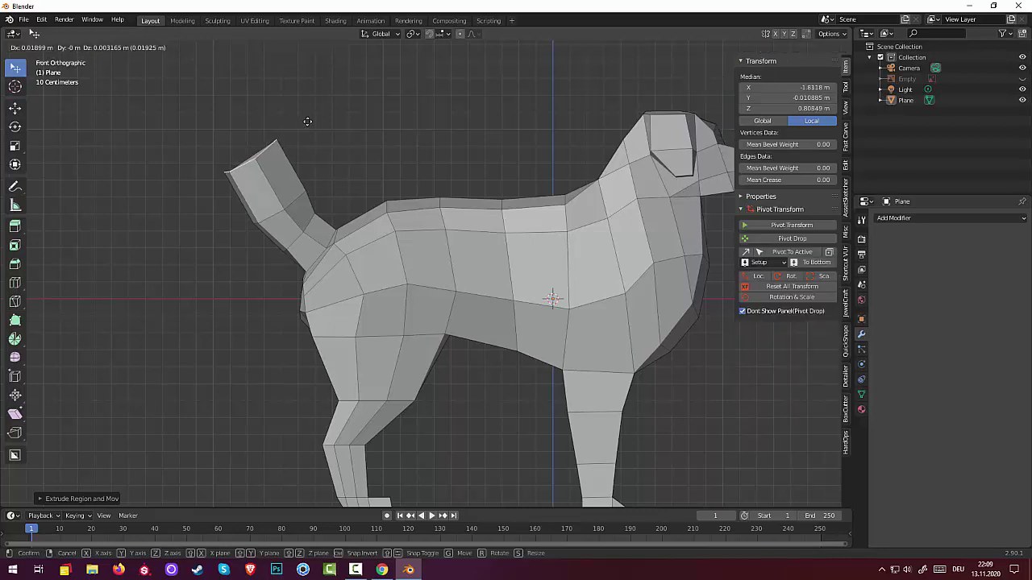
# Move the tail tip sideways and rotate it to a flatter angle
pyautogui.press('g')
pyautogui.click(325, 123)
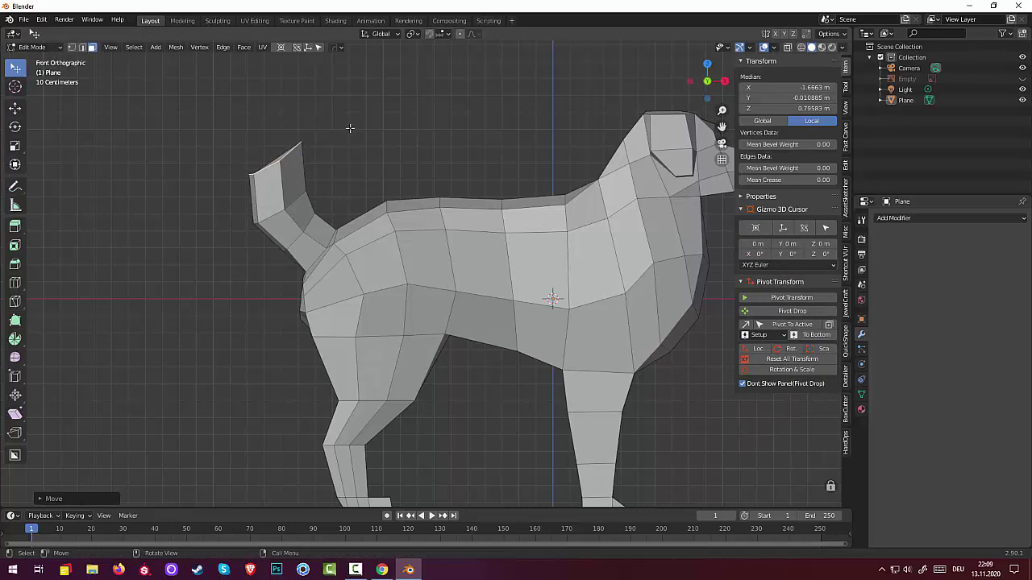
pyautogui.press('r')
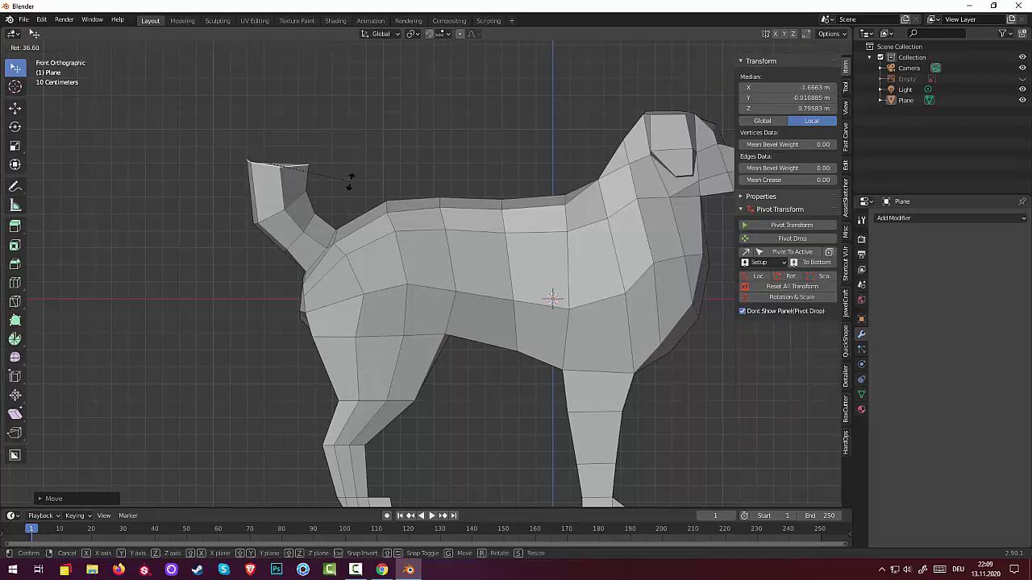
pyautogui.click(344, 189)
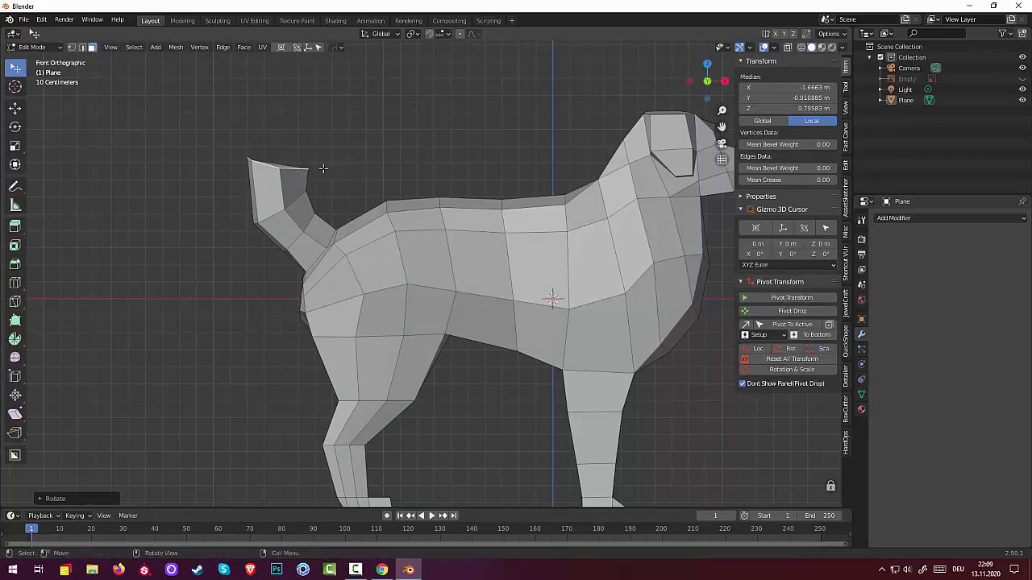
# In vertex select mode, pull the tail tip's top-left vertex up and left, then box-select the tip vertices
pyautogui.click(229, 145)
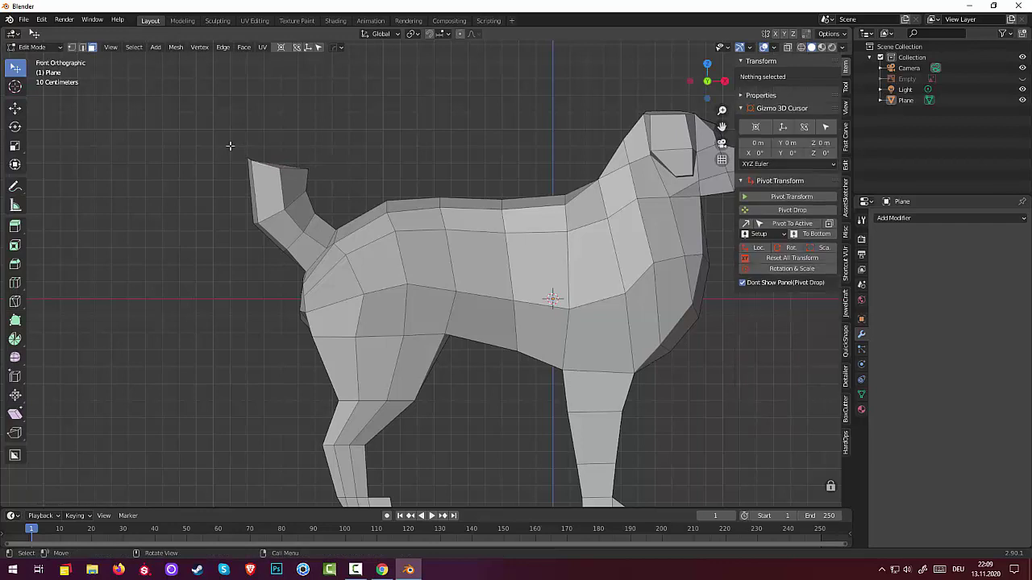
pyautogui.click(71, 48)
pyautogui.click(249, 161)
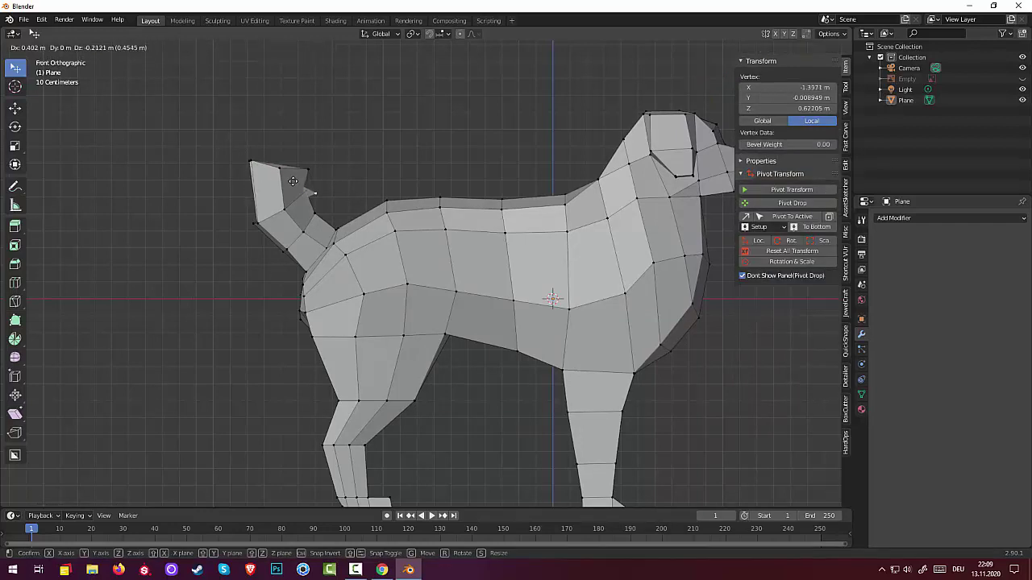
pyautogui.moveTo(292, 184); pyautogui.dragTo(252, 155)
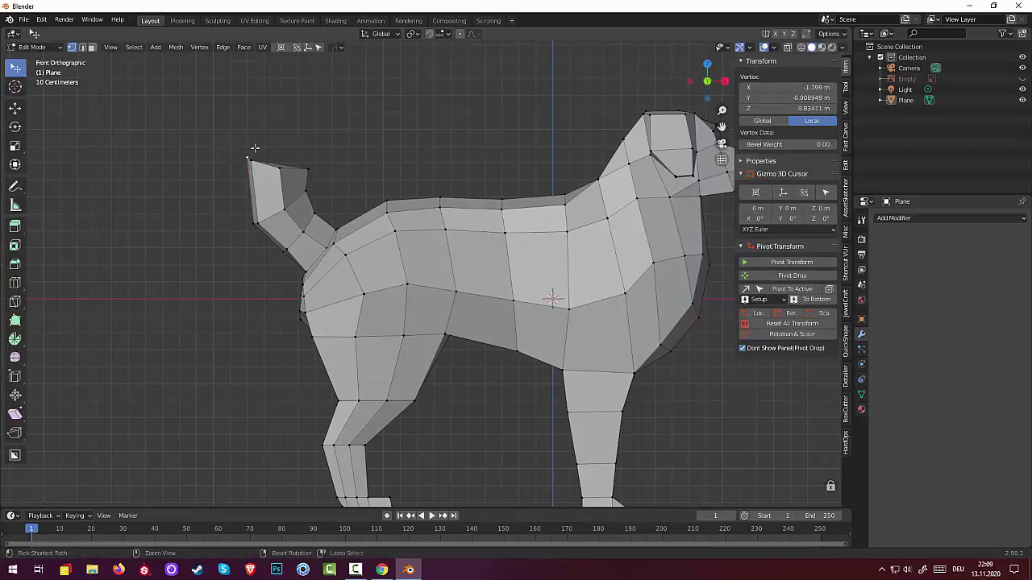
pyautogui.click(219, 136)
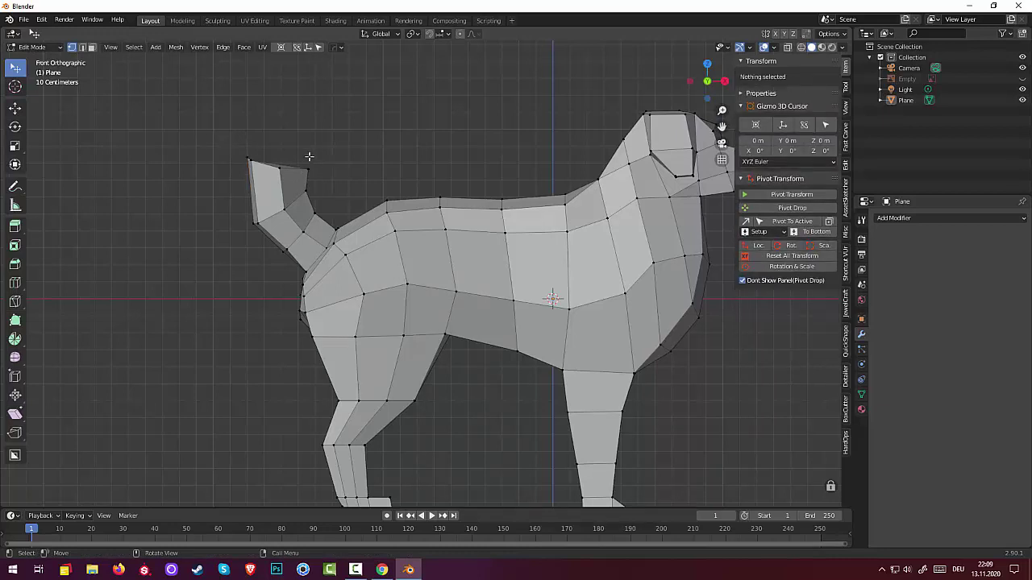
pyautogui.moveTo(231, 143); pyautogui.dragTo(344, 174)
pyautogui.moveTo(344, 174); pyautogui.dragTo(239, 156, button='middle')
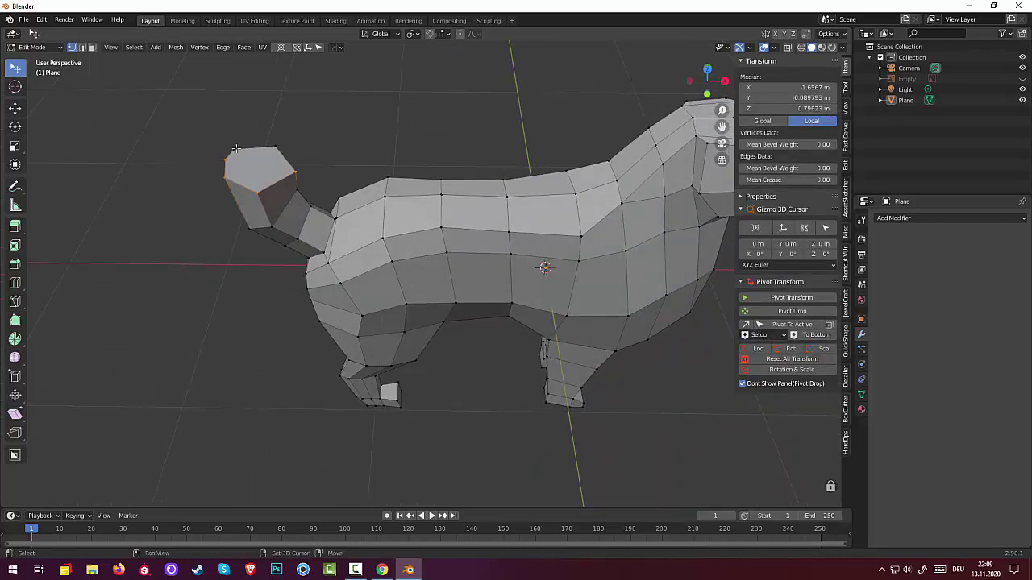
# Flatten the tail's top face by scaling it to 0 along Z, then return to the side view
pyautogui.keyDown('shift'); pyautogui.click(234, 150); pyautogui.keyUp('shift')
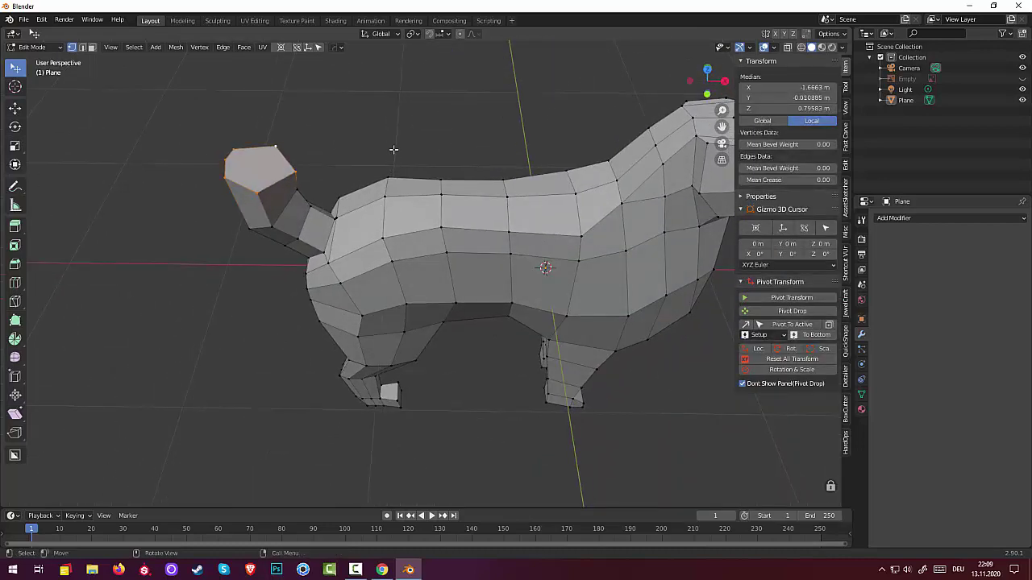
pyautogui.moveTo(276, 149); pyautogui.dragTo(299, 132, button='middle')
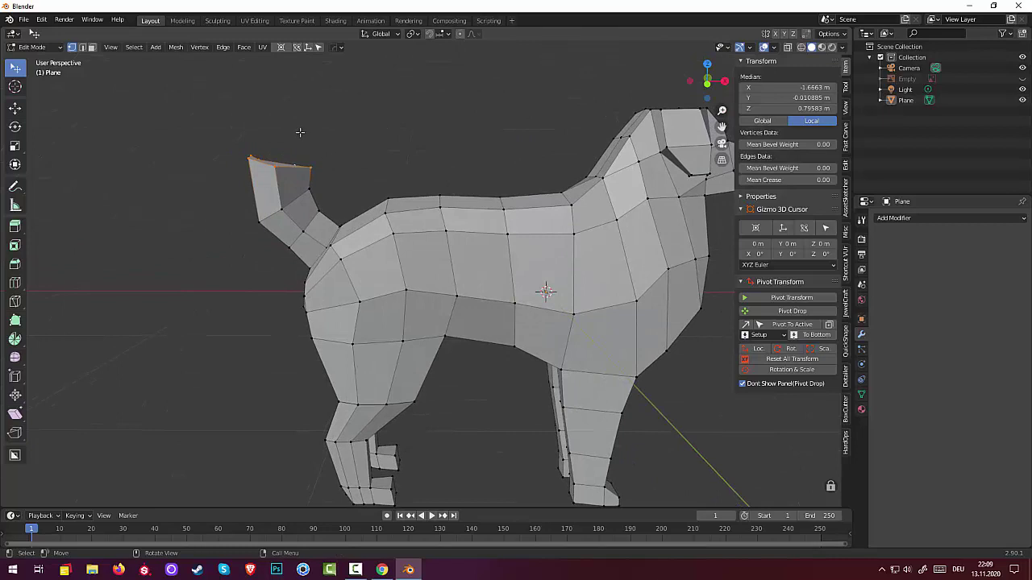
pyautogui.press('s')
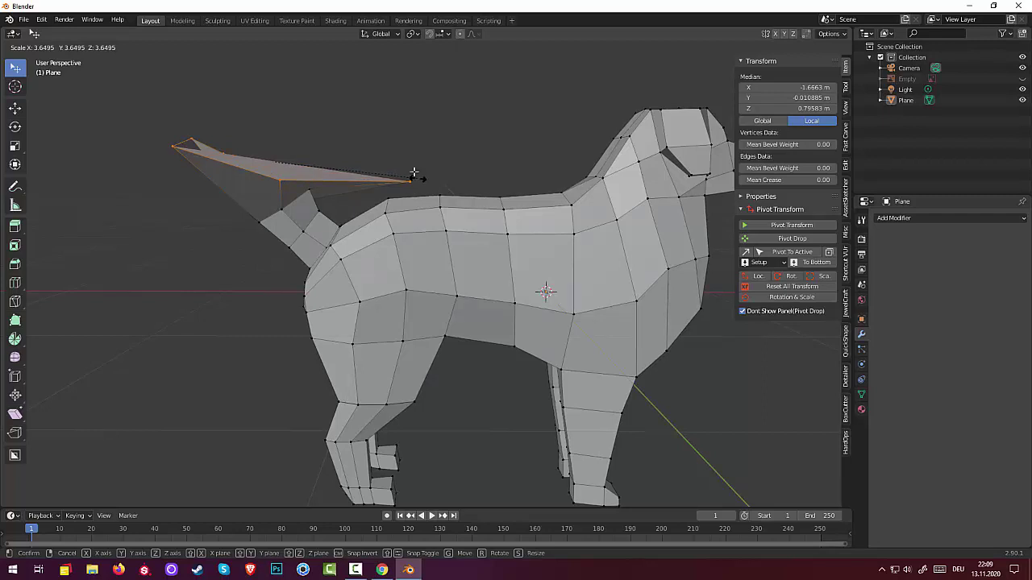
pyautogui.press('Escape')
pyautogui.press('s')
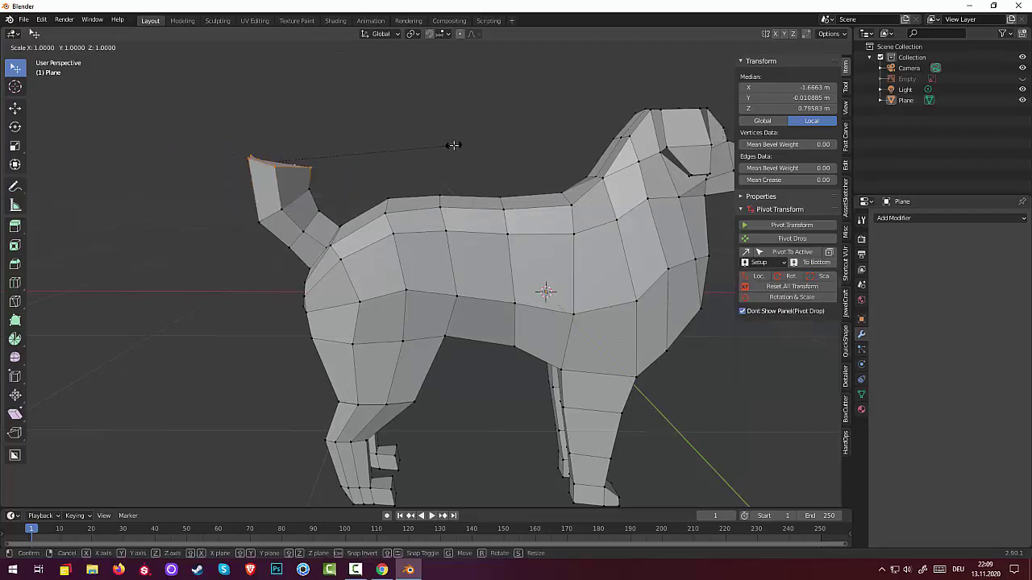
pyautogui.press('z')
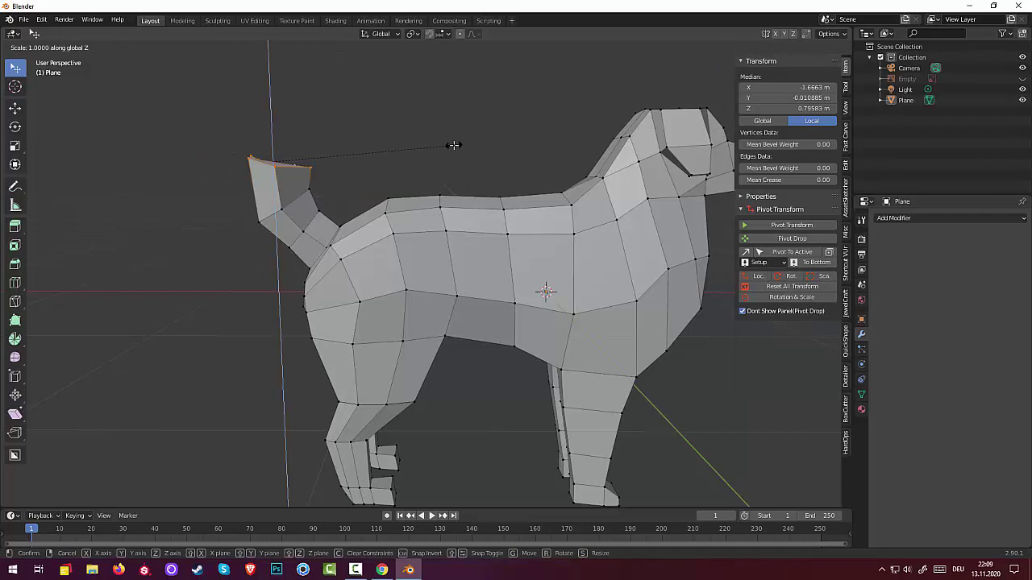
pyautogui.press('0')
pyautogui.press('Return')
pyautogui.scroll(-2, 436, 128)
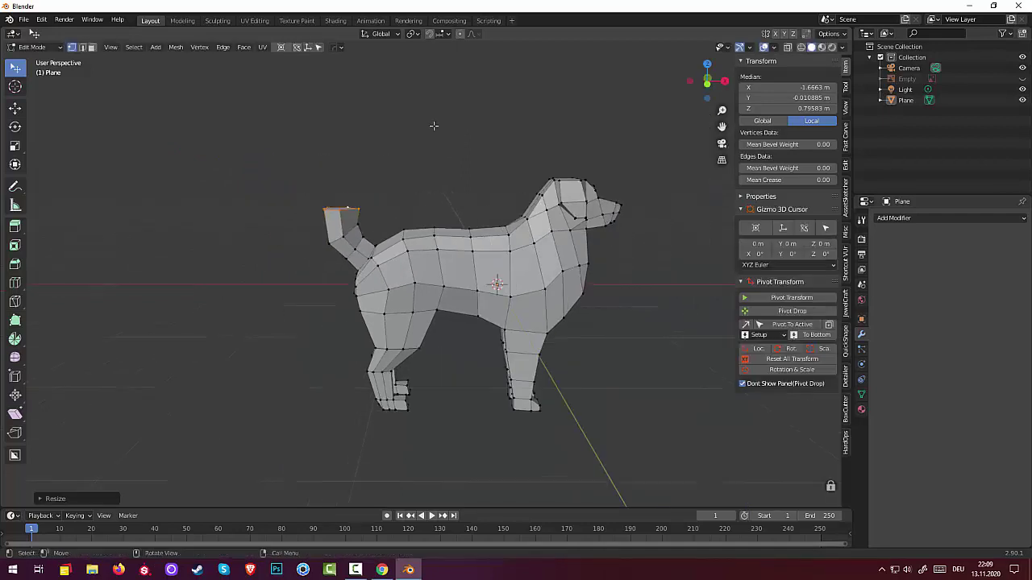
pyautogui.moveTo(434, 125)
pyautogui.mouseDown(button='middle')
pyautogui.moveTo(376, 122)
pyautogui.moveTo(489, 136)
pyautogui.moveTo(454, 116)
pyautogui.mouseUp(button='middle')
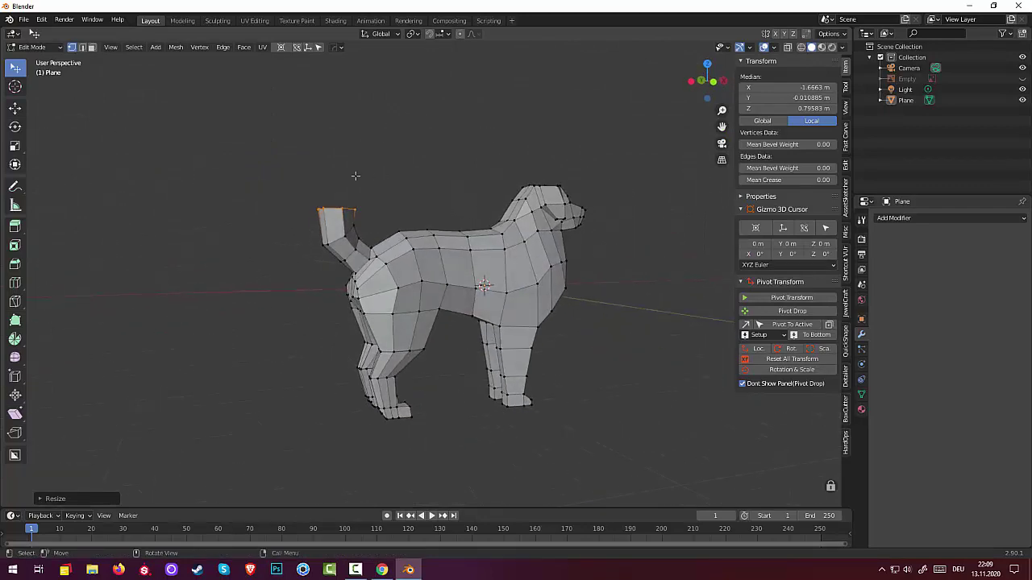
pyautogui.press('KP_3')
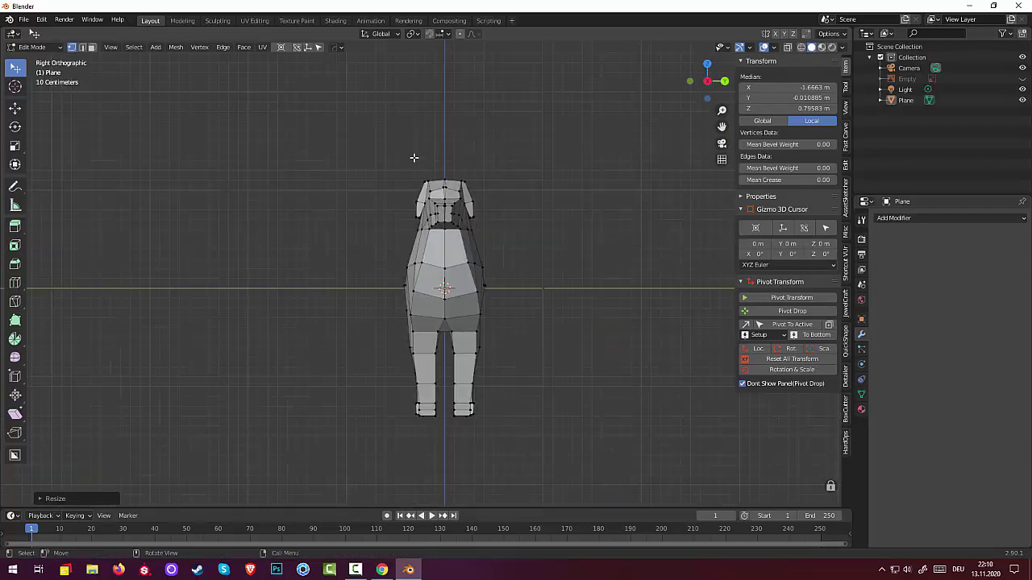
pyautogui.press('KP_1')
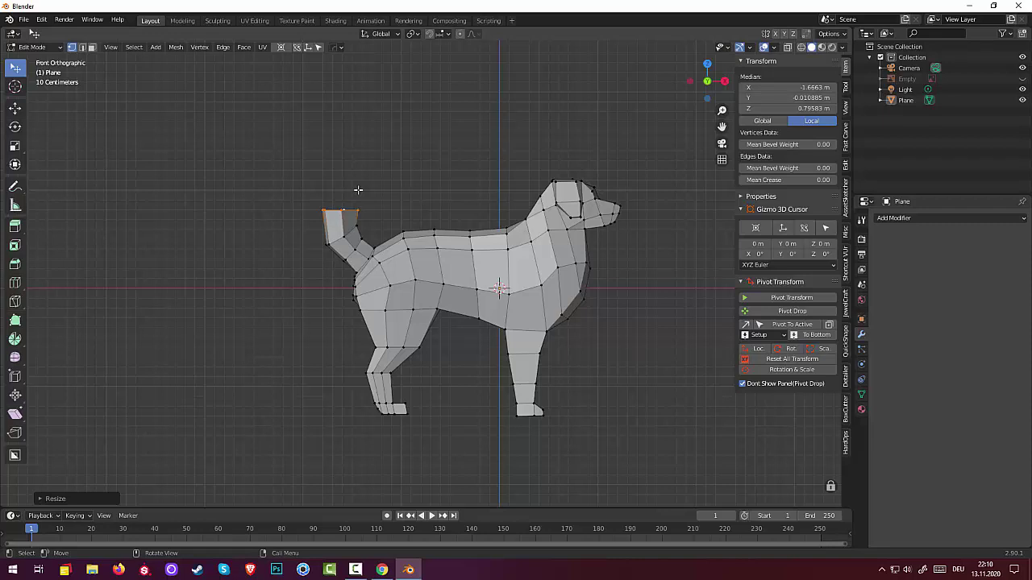
# Extrude the tail's top face upward, then widen, move and rotate the new face
pyautogui.press('e')
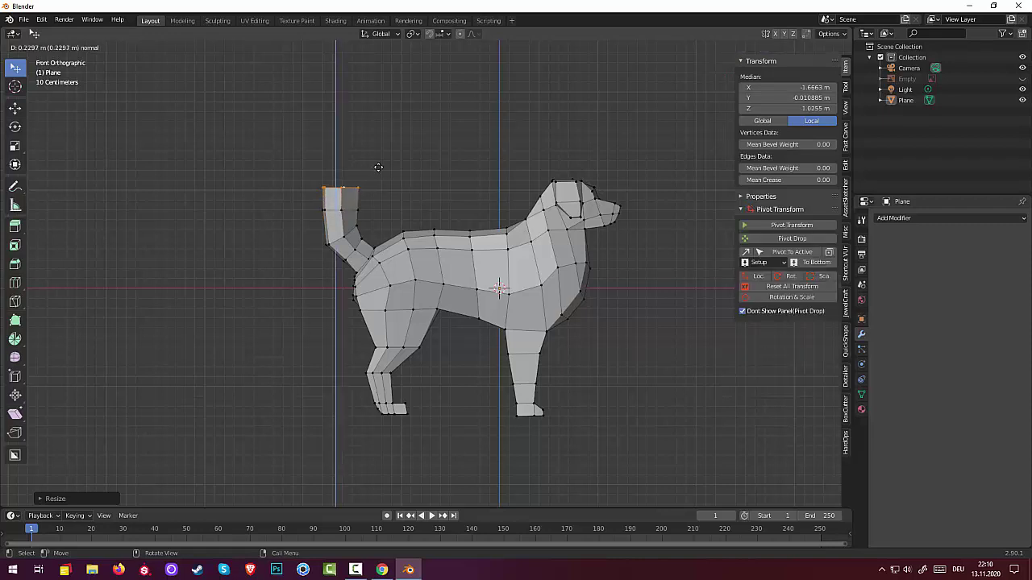
pyautogui.click(384, 160)
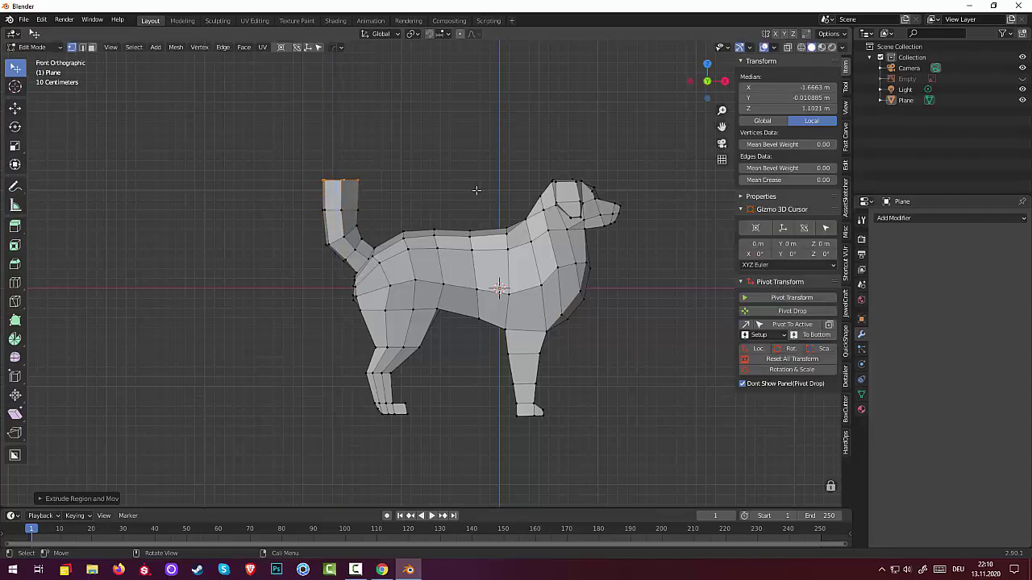
pyautogui.press('s')
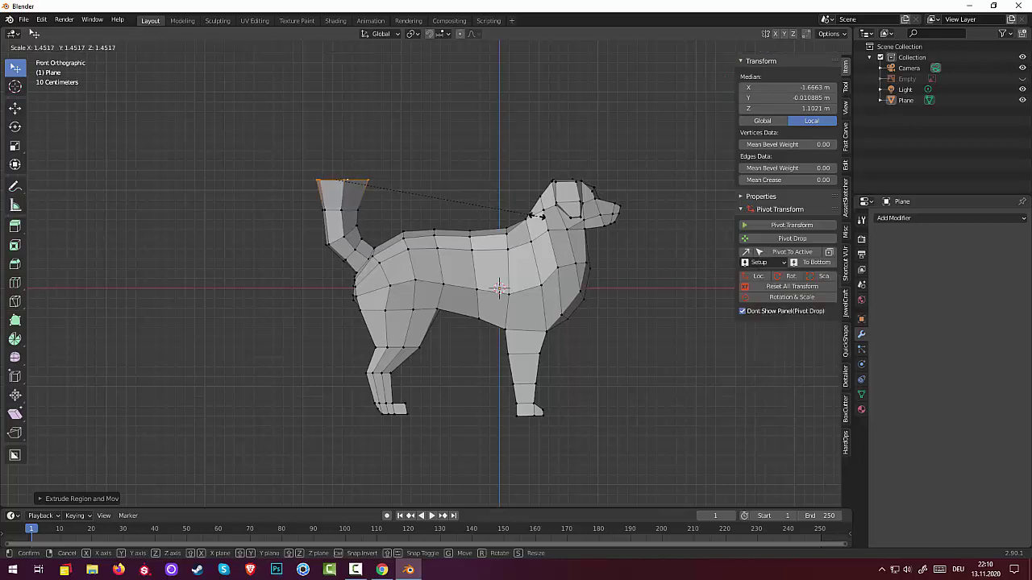
pyautogui.click(511, 212)
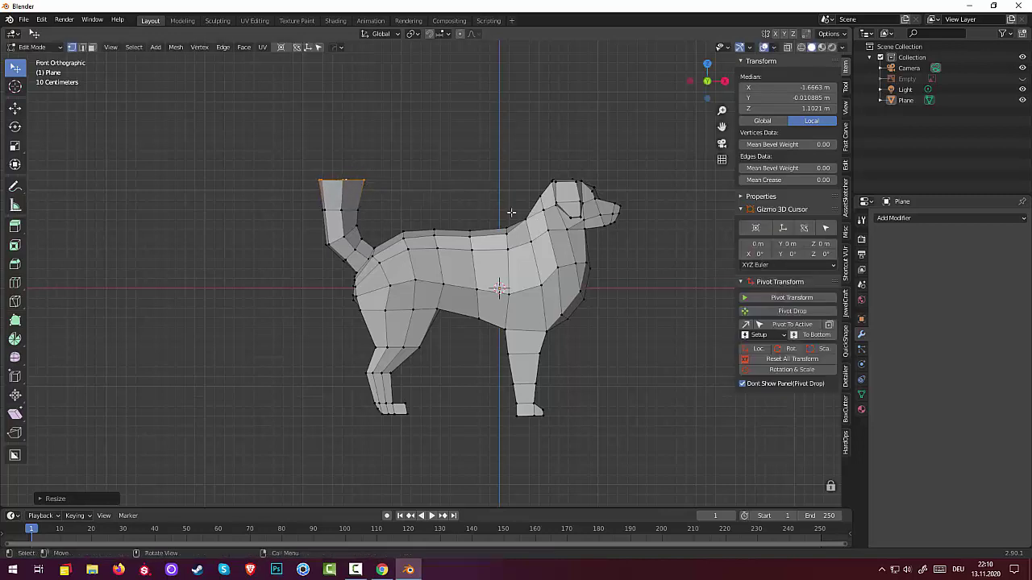
pyautogui.press('g')
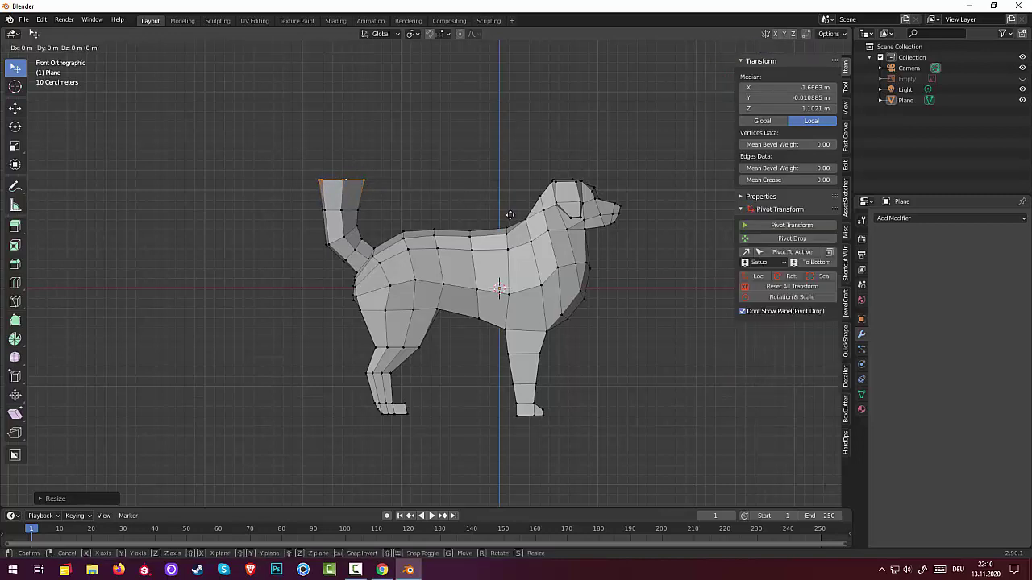
pyautogui.click(524, 220)
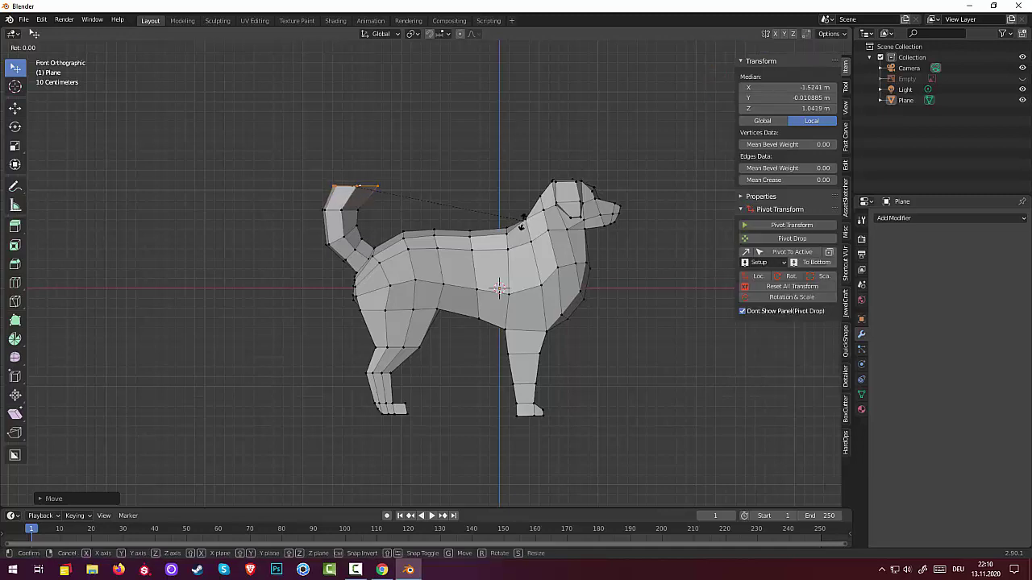
pyautogui.press('r')
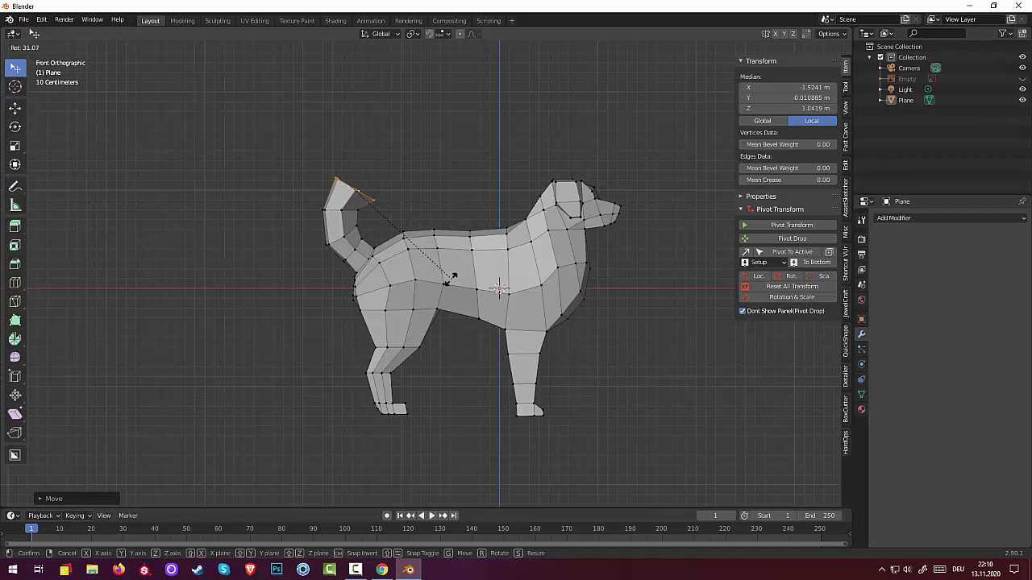
pyautogui.click(454, 279)
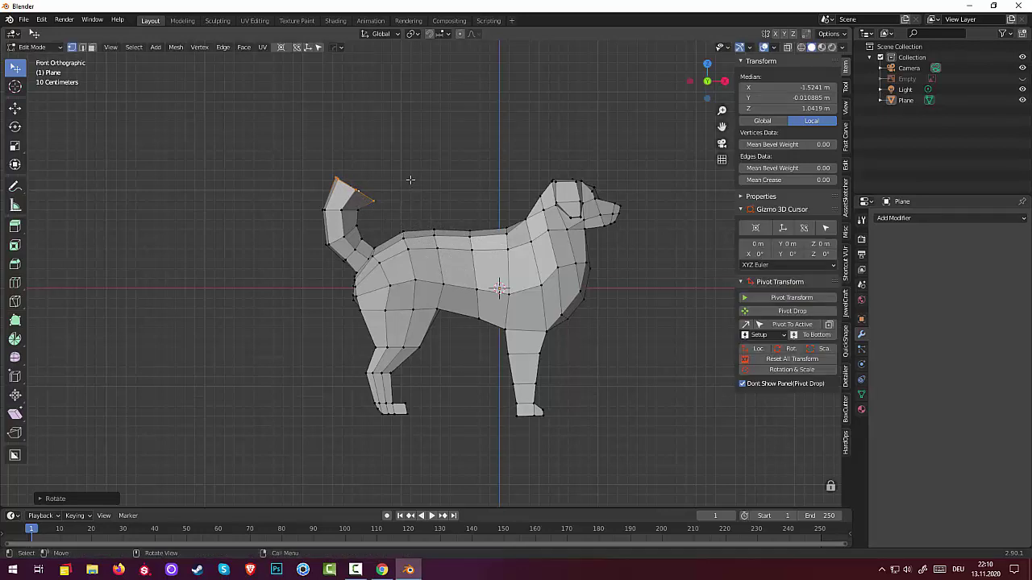
# Extrude another upward tail segment, tilt its tip slightly forward, and select a tip vertex
pyautogui.press('e')
pyautogui.click(427, 170)
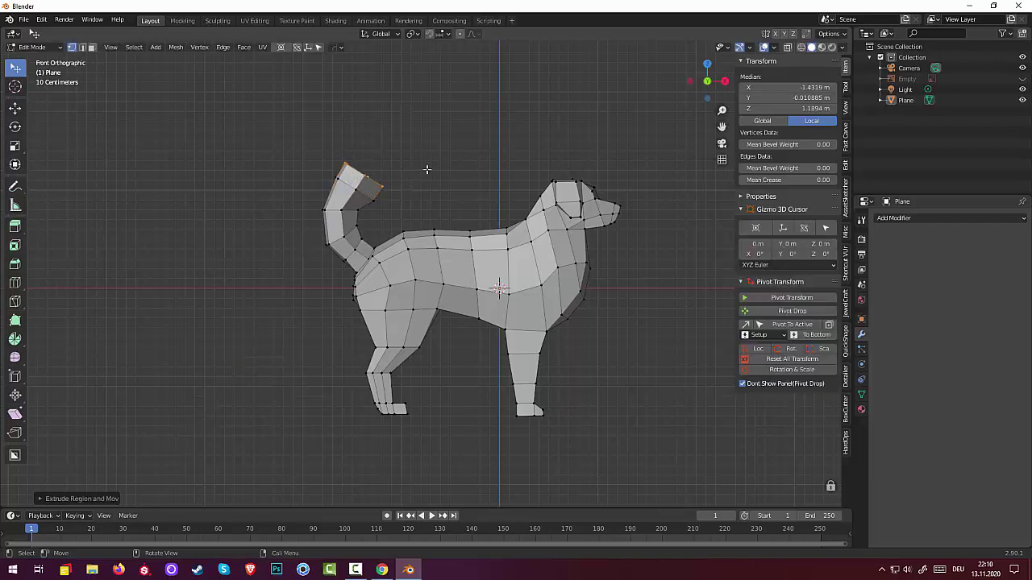
pyautogui.press('e')
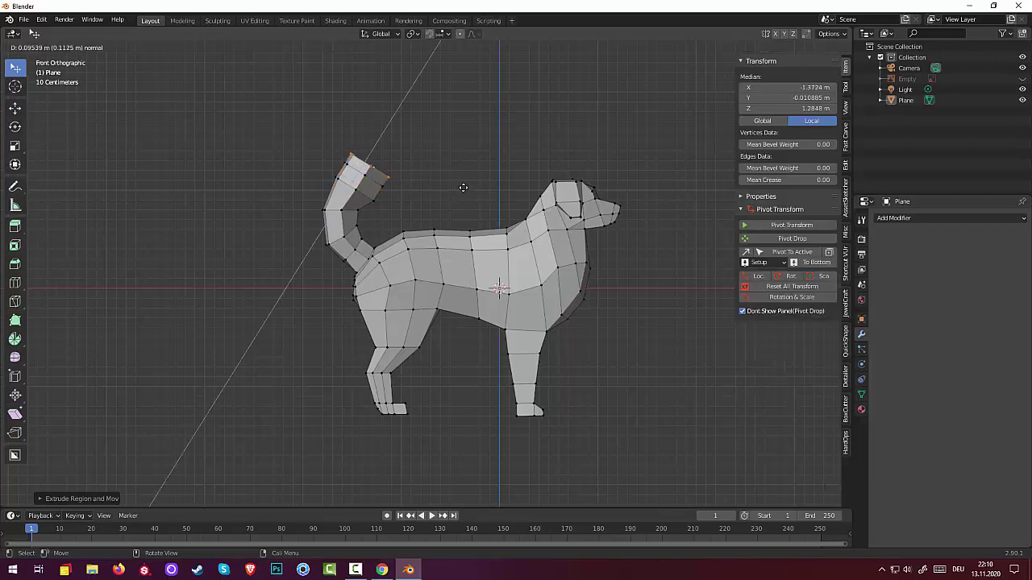
pyautogui.rightClick(468, 182)
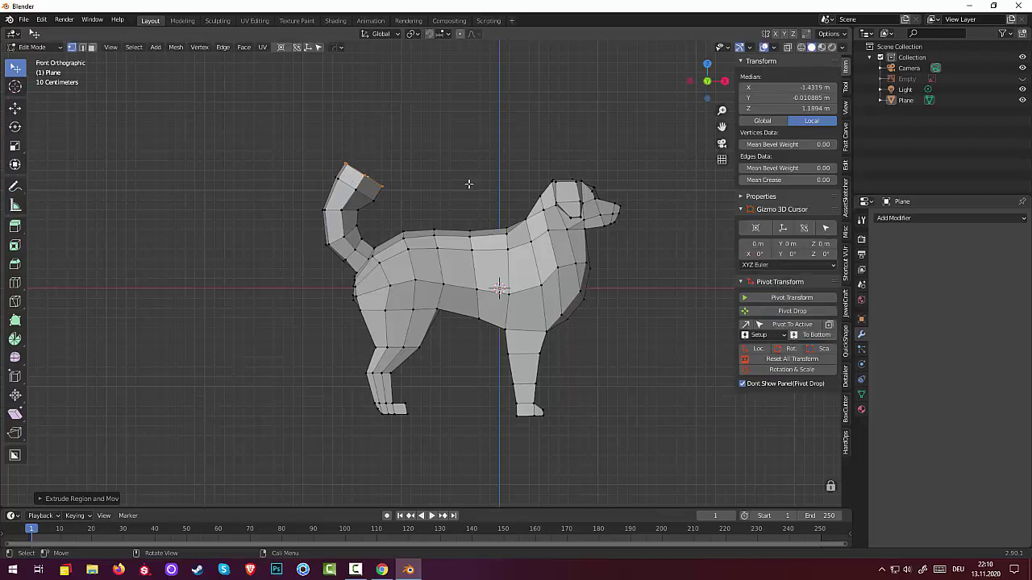
pyautogui.hotkey('ctrl', 'z')
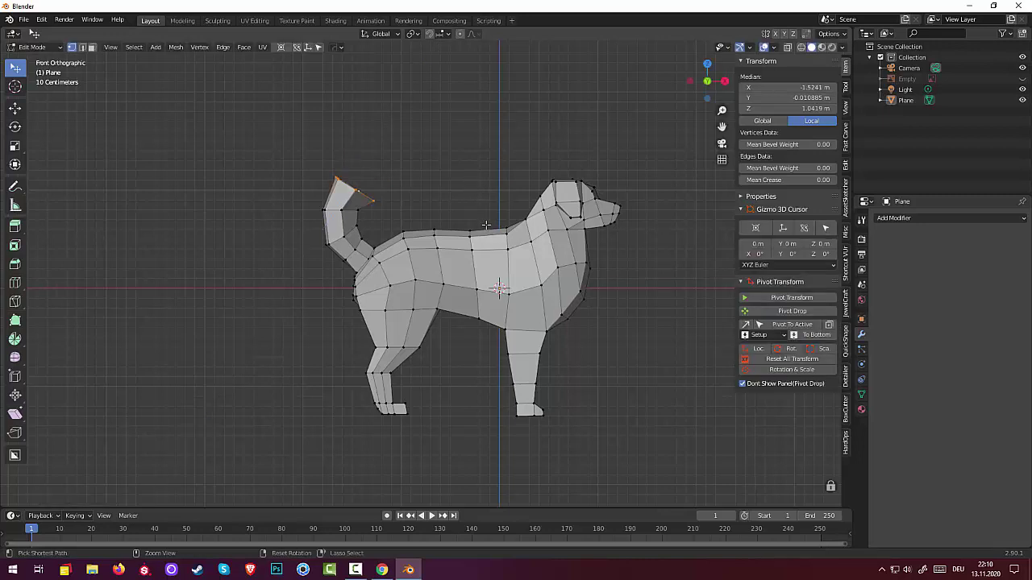
pyautogui.press('e')
pyautogui.click(442, 179)
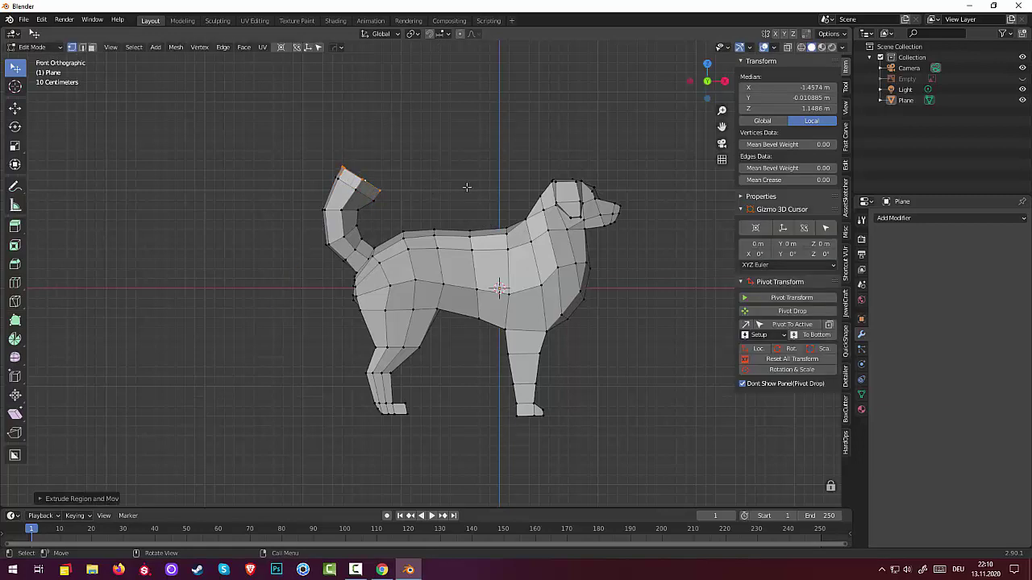
pyautogui.press('r')
pyautogui.click(462, 214)
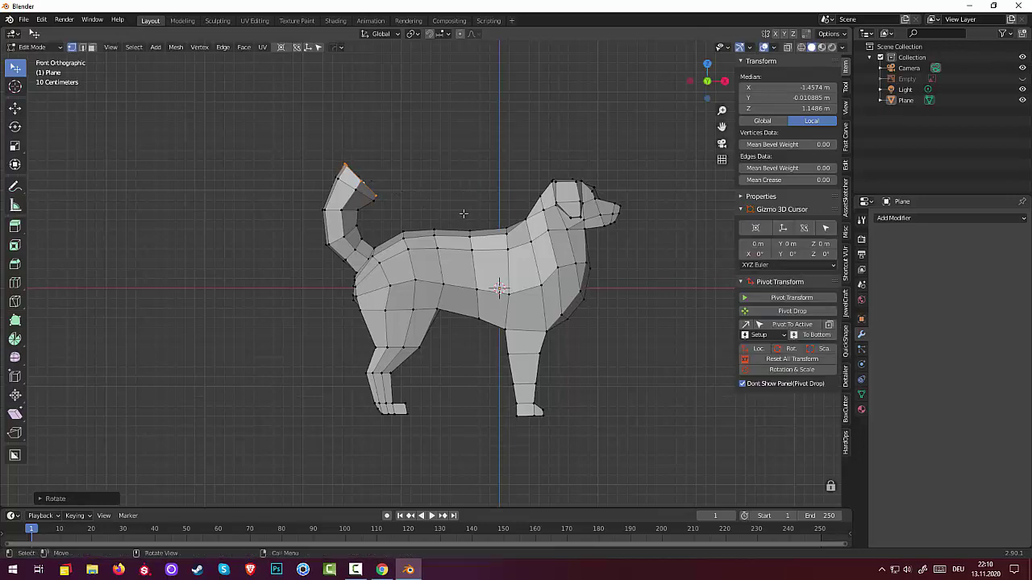
pyautogui.click(376, 208)
# In the Numpad 1 side view, move the selected tail-tip vertex; undo a later move of the top vertex
pyautogui.moveTo(425, 214)
pyautogui.mouseDown(button='middle')
pyautogui.moveTo(345, 223)
pyautogui.moveTo(454, 231)
pyautogui.mouseUp(button='middle')
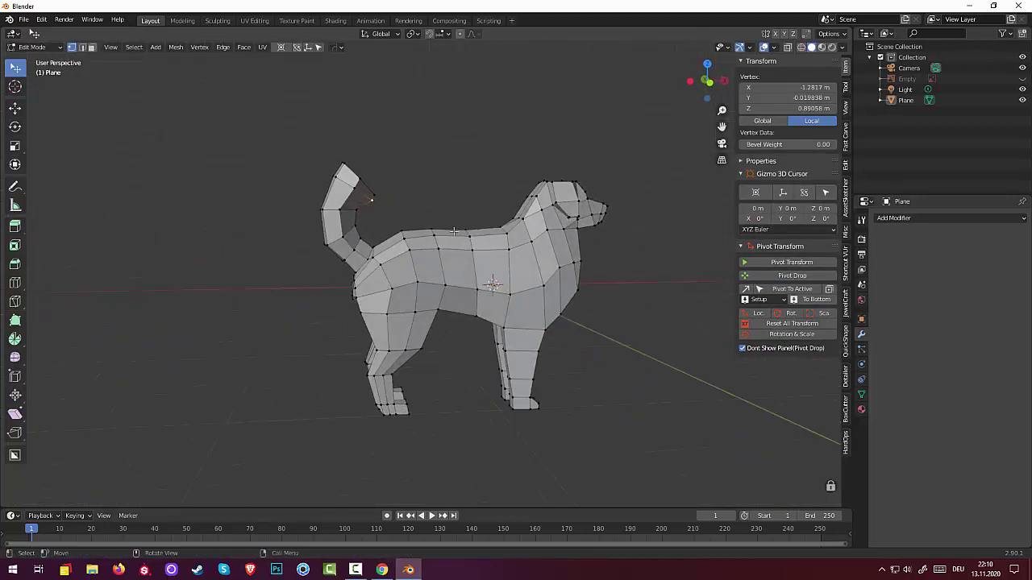
pyautogui.press('KP_1')
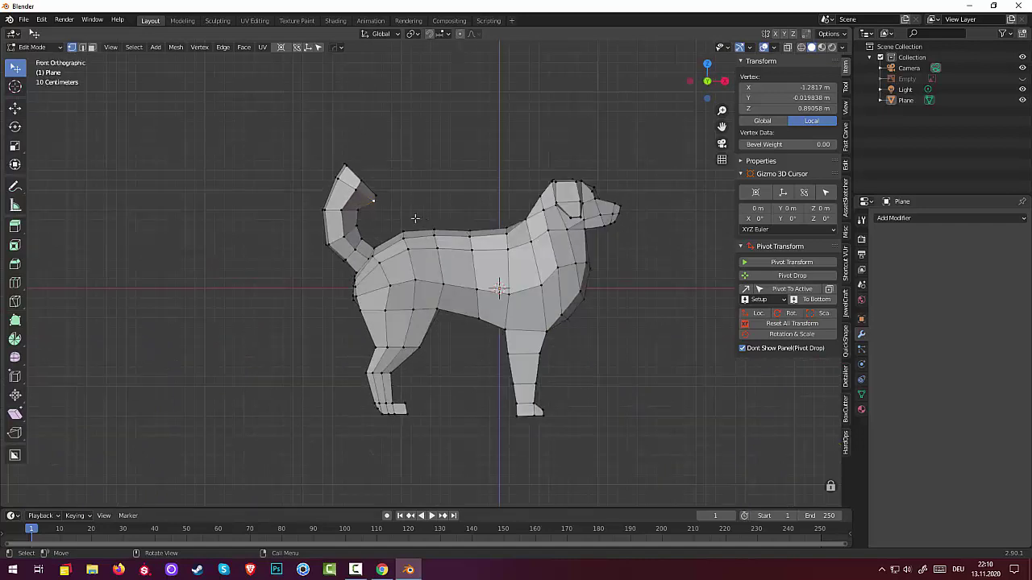
pyautogui.press('g')
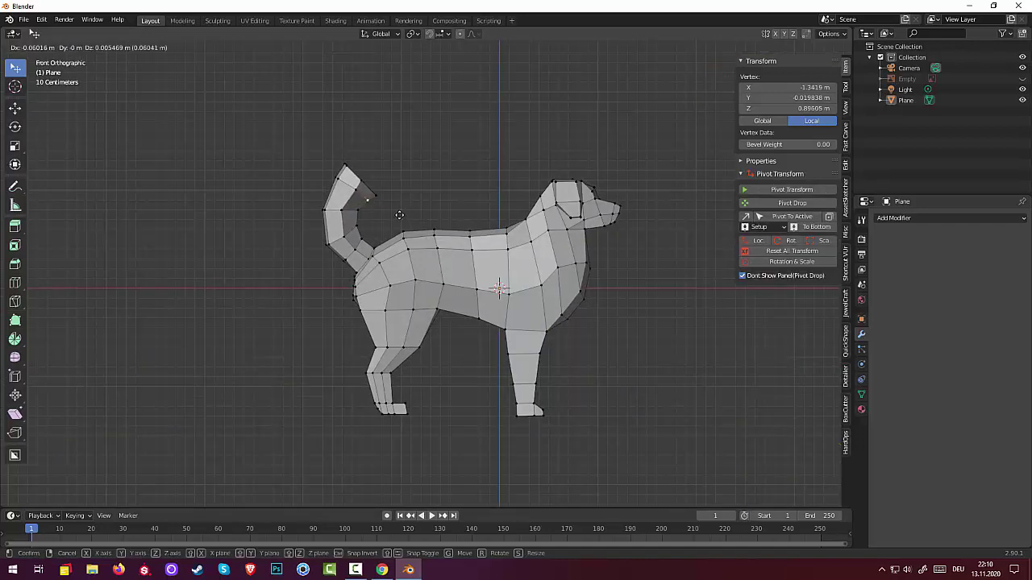
pyautogui.click(397, 216)
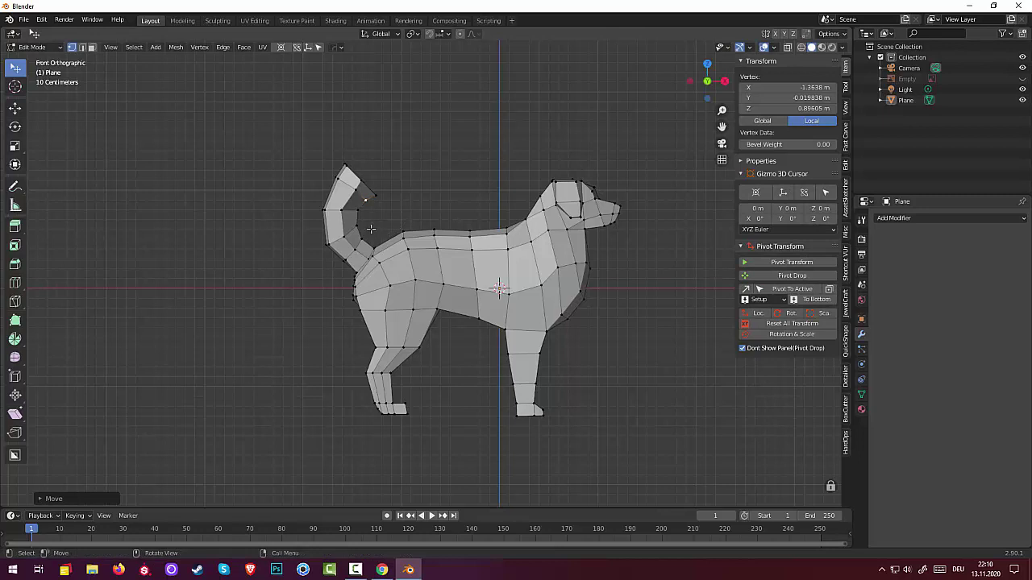
pyautogui.click(341, 166)
pyautogui.press('g')
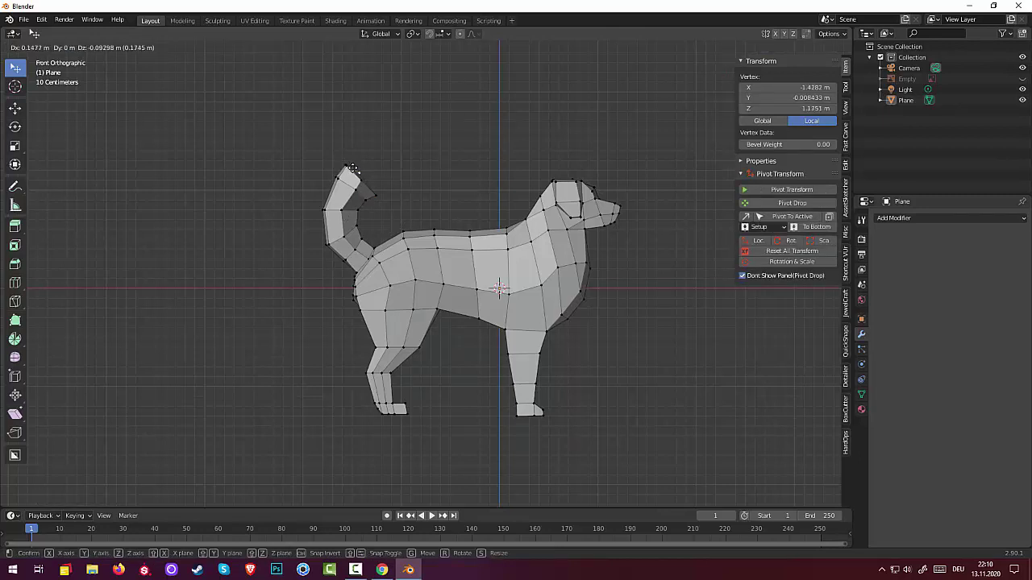
pyautogui.click(347, 158)
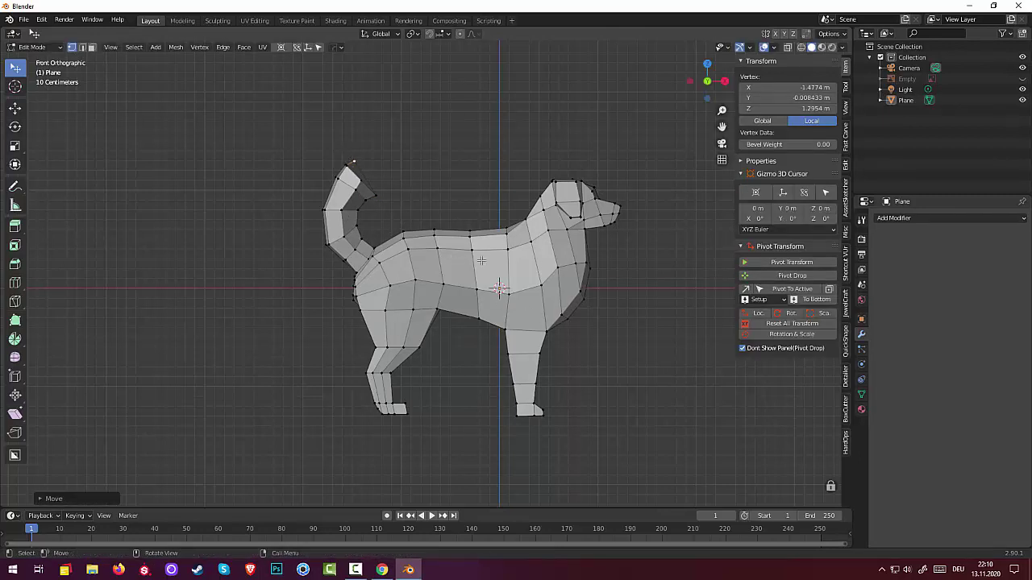
pyautogui.hotkey('ctrl', 'z')
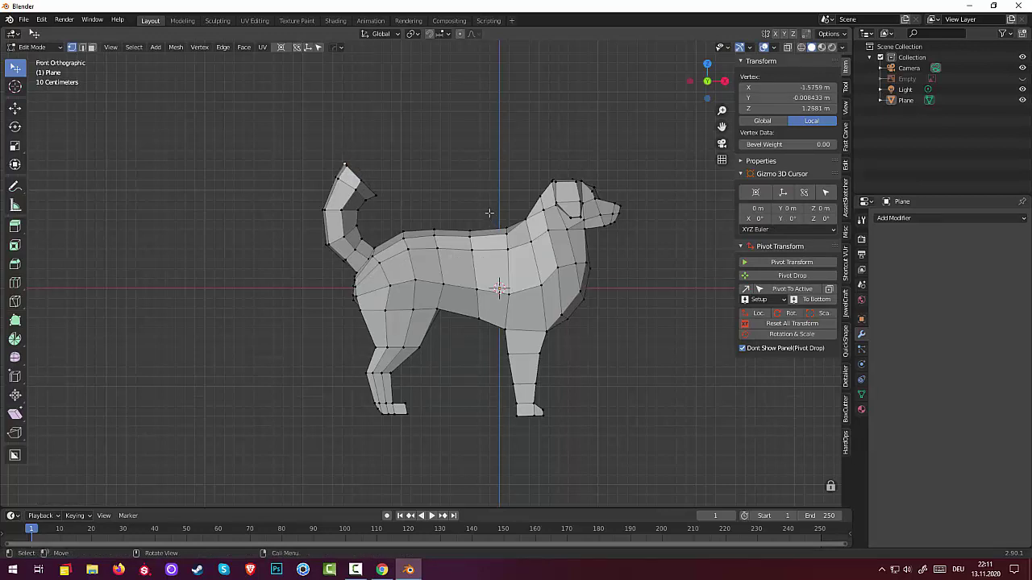
pyautogui.moveTo(414, 168)
pyautogui.mouseDown(button='middle')
pyautogui.moveTo(277, 205)
pyautogui.moveTo(162, 202)
pyautogui.moveTo(157, 224)
pyautogui.moveTo(441, 209)
pyautogui.moveTo(434, 220)
pyautogui.mouseUp(button='middle')
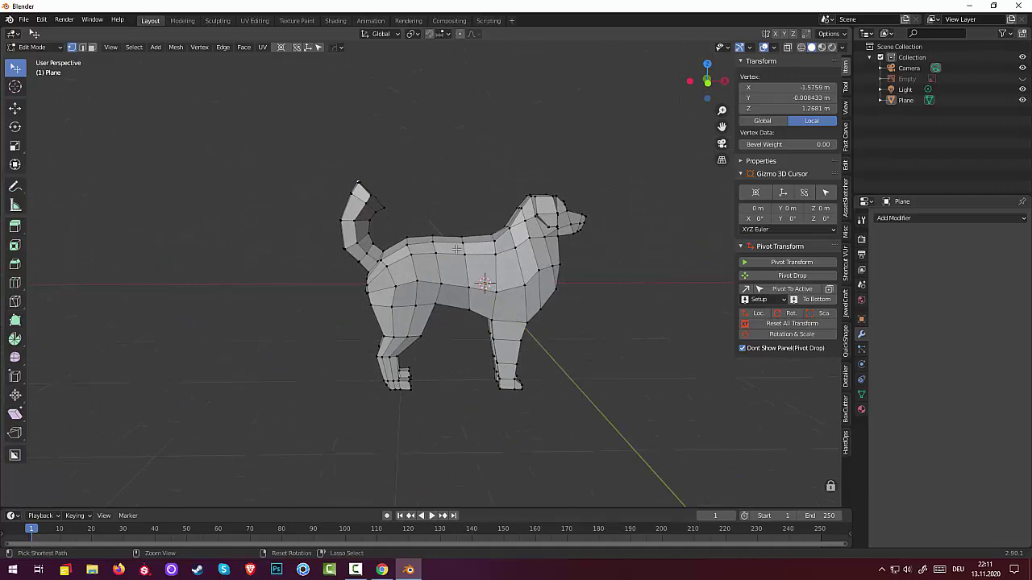
# Select the tail-end loop and undo back to the shorter tail, discarding trial extrusions
pyautogui.keyDown('alt'); pyautogui.click(372, 203); pyautogui.keyUp('alt')
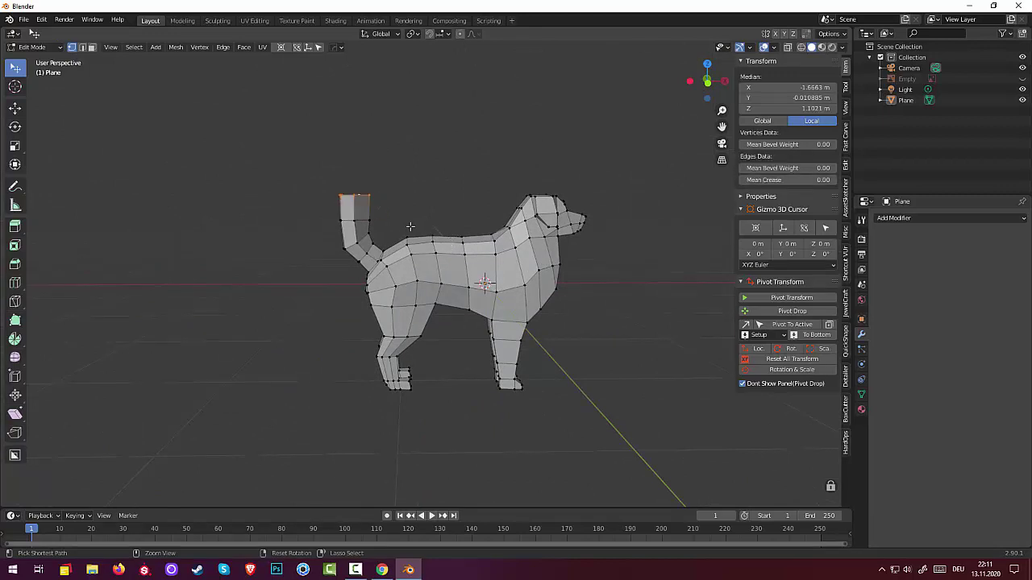
pyautogui.hotkey('ctrl', 'z')
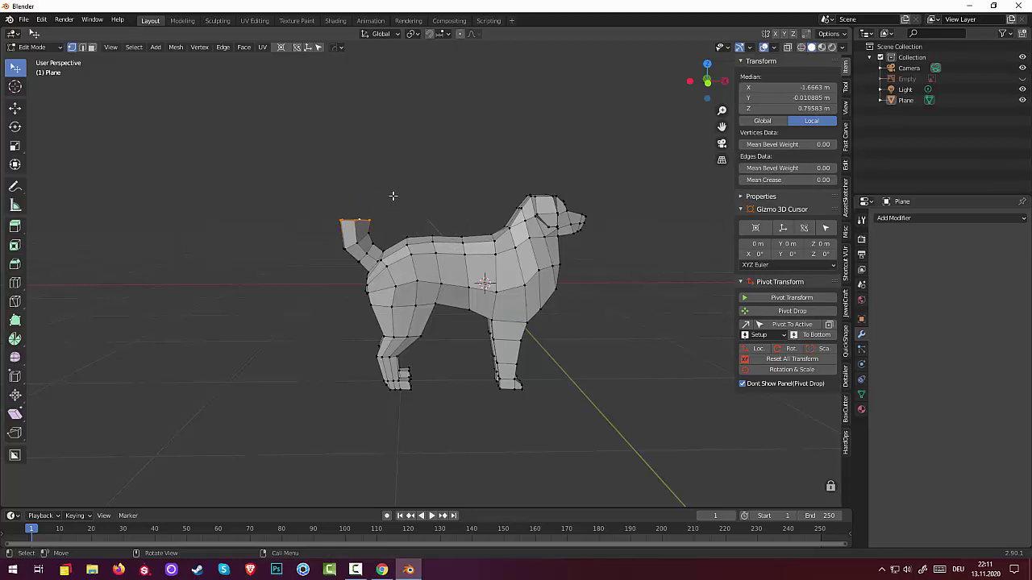
pyautogui.press('e')
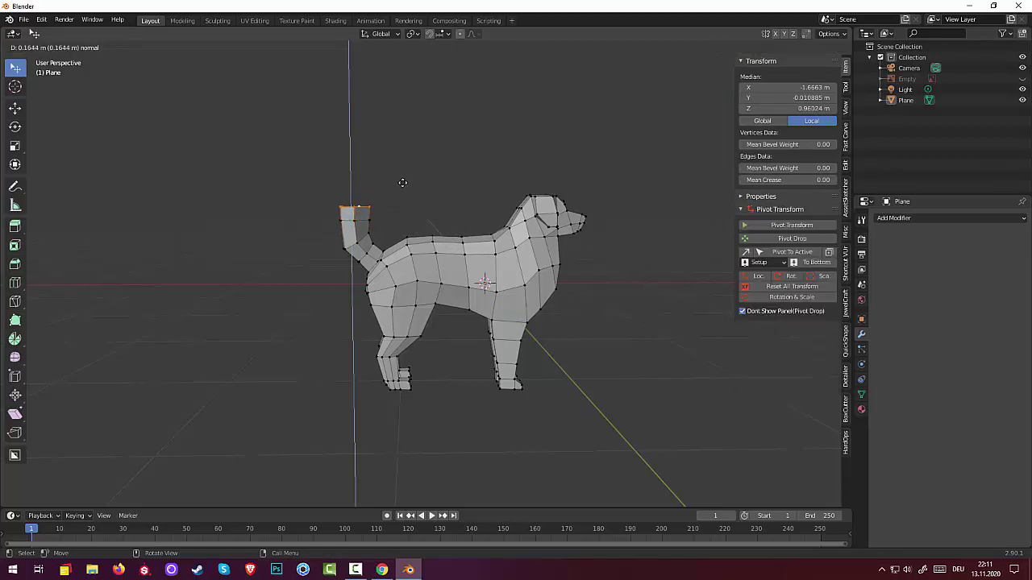
pyautogui.click(424, 188)
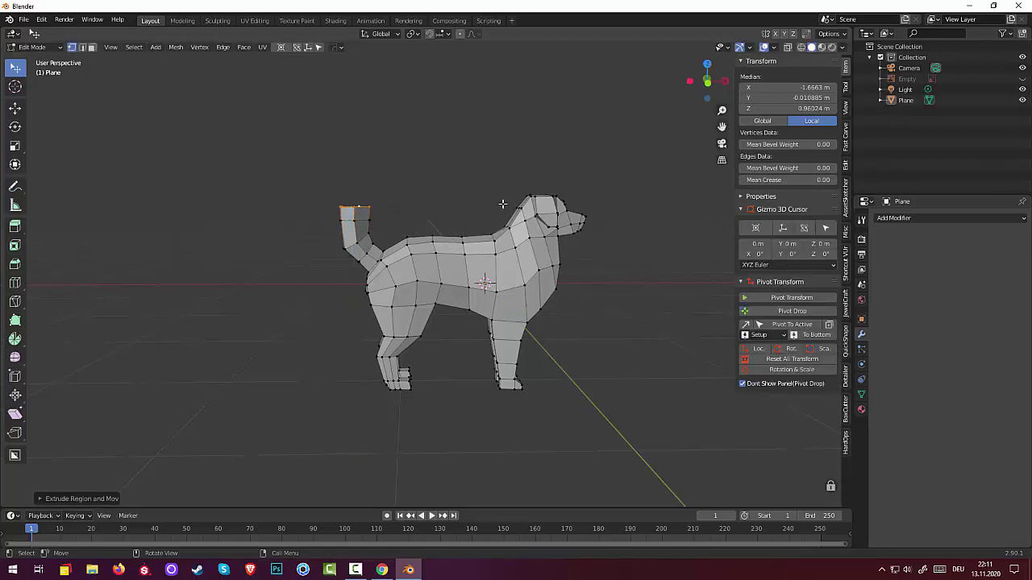
pyautogui.press('e')
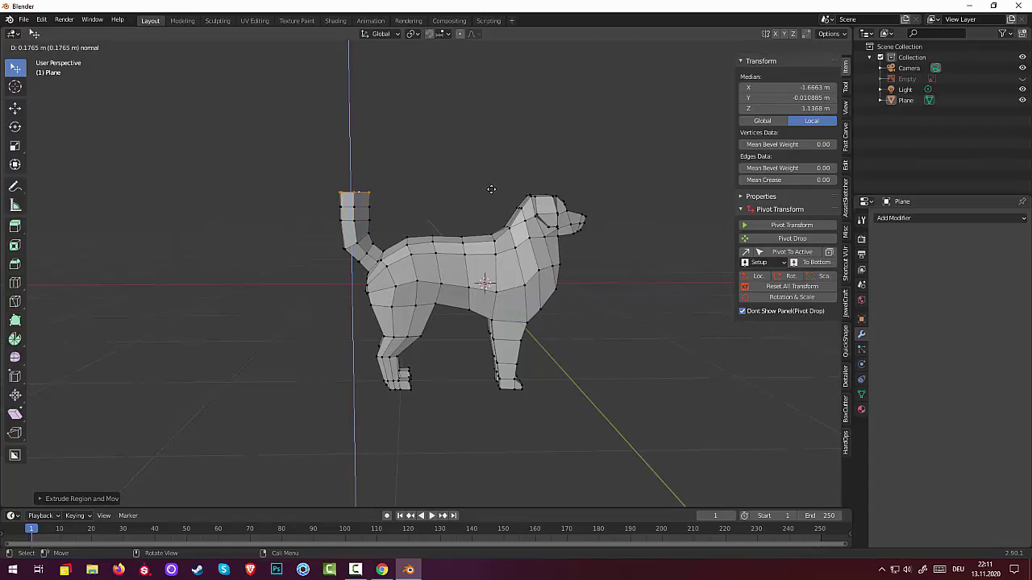
pyautogui.press('Escape')
pyautogui.hotkey('ctrl', 'z')
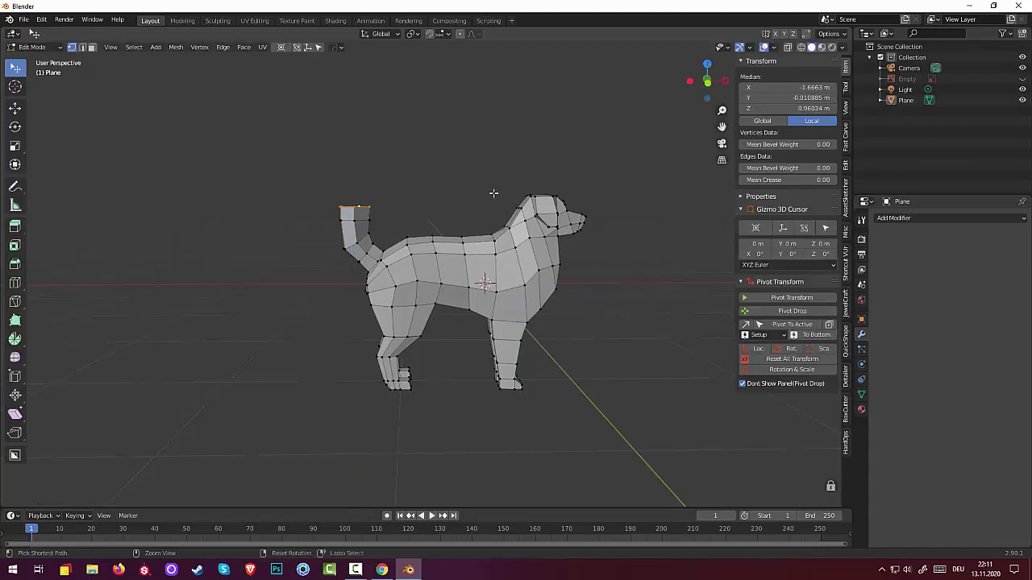
pyautogui.hotkey('ctrl', 'z')
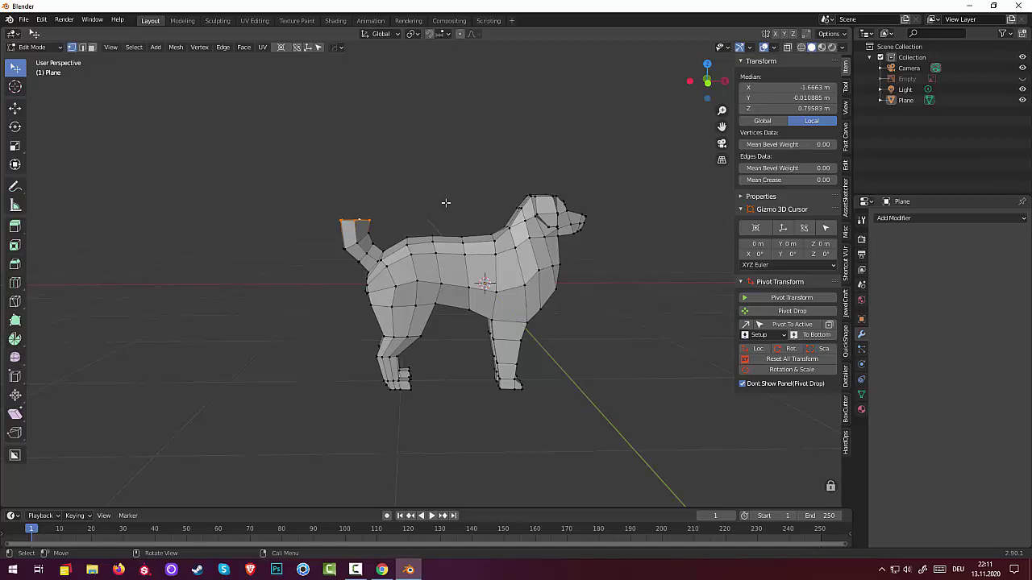
# Extrude a new tail segment, scale it to about 0.7, shift it forward and tilt it
pyautogui.press('e')
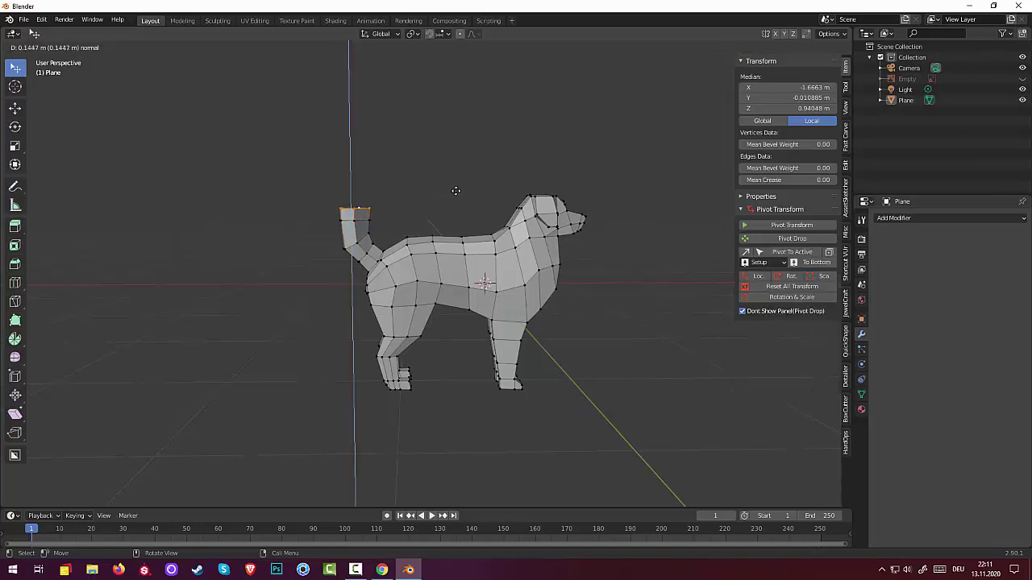
pyautogui.click(456, 190)
pyautogui.press('s')
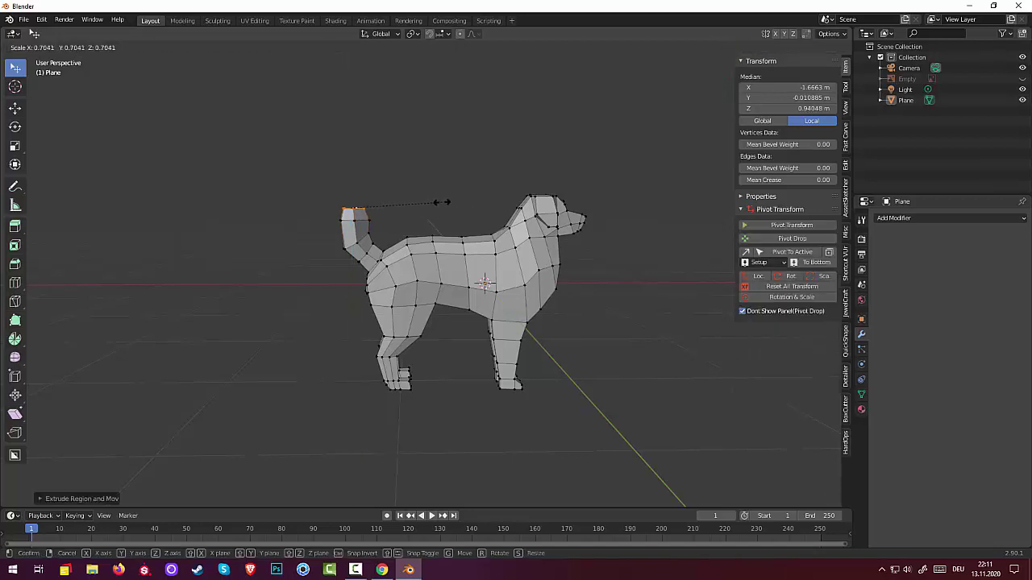
pyautogui.click(441, 202)
pyautogui.press('g')
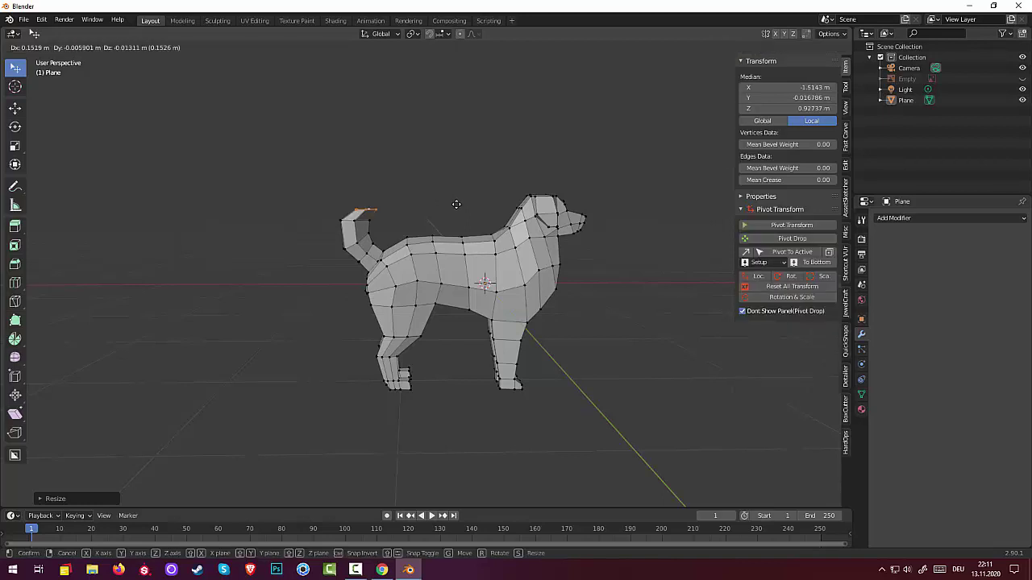
pyautogui.click(454, 204)
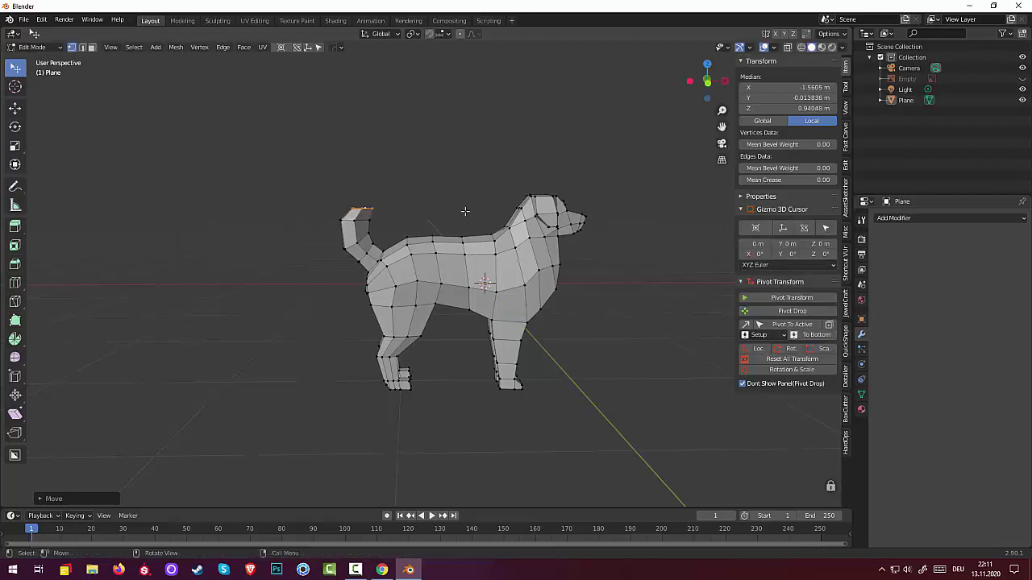
pyautogui.press('r')
pyautogui.click(445, 242)
# Extrude one more tapered tail segment and move its tip forward to finish the curl
pyautogui.press('e')
pyautogui.click(480, 169)
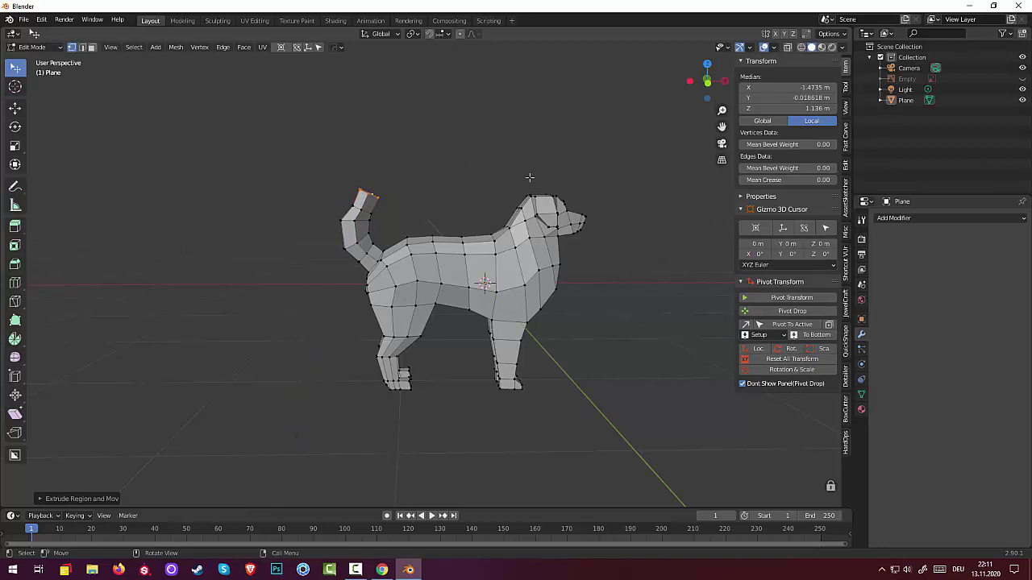
pyautogui.press('s')
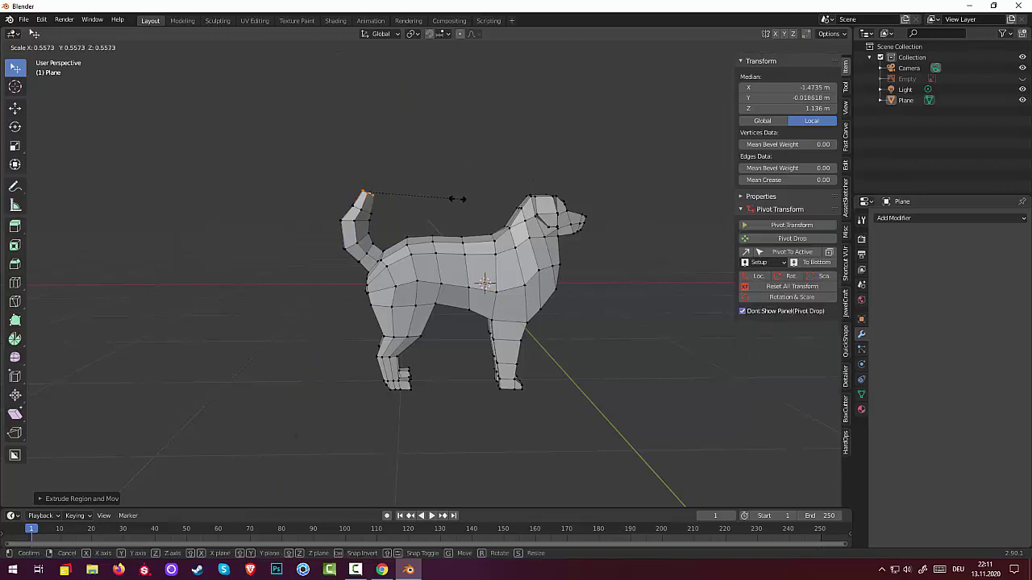
pyautogui.click(452, 198)
pyautogui.press('g')
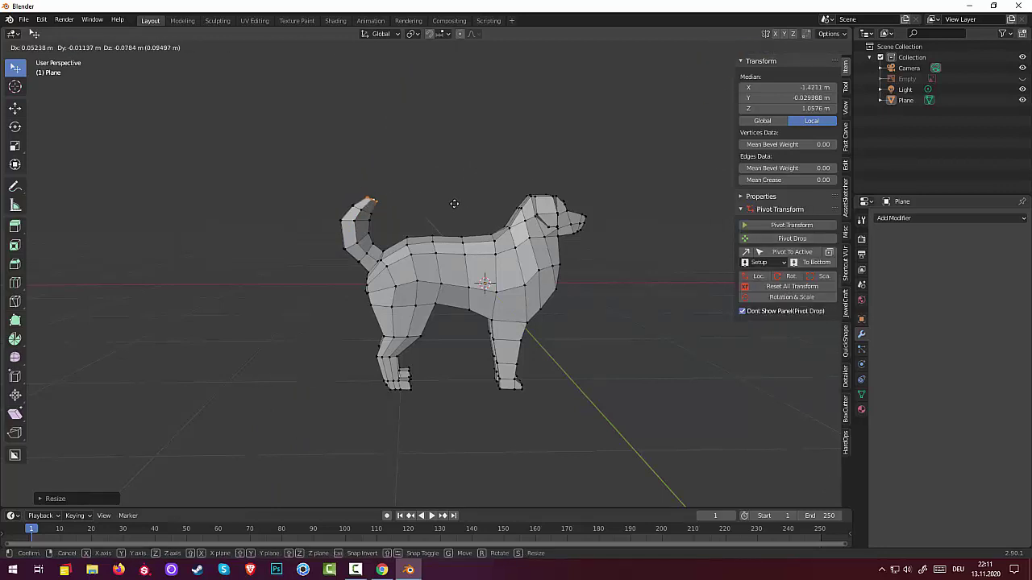
pyautogui.click(452, 205)
# Deselect everything, orbit and zoom around the dog, then turn on X-Ray in the viewport header
pyautogui.click(672, 410)
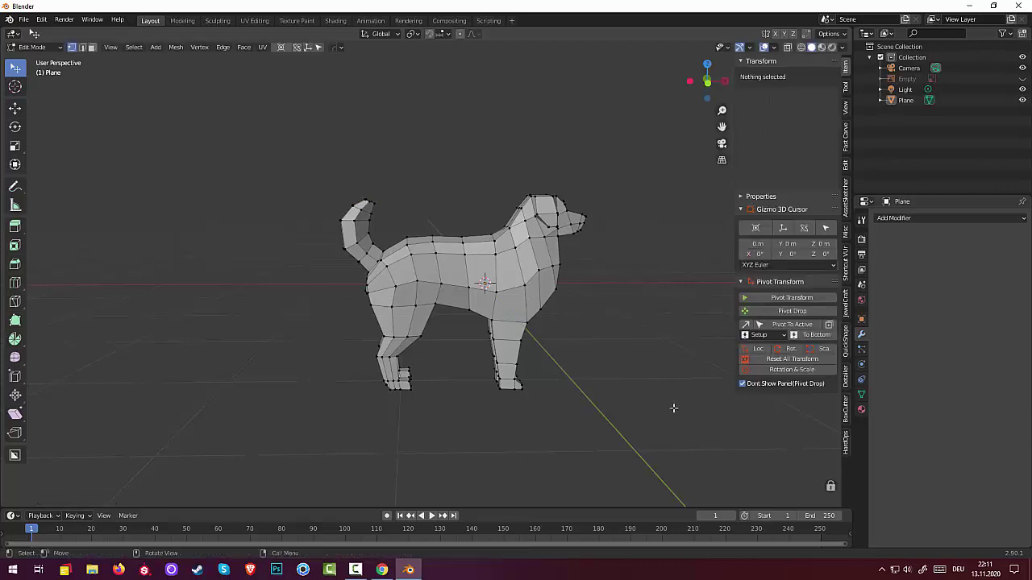
pyautogui.scroll(-3, 672, 403)
pyautogui.moveTo(666, 370)
pyautogui.mouseDown(button='middle')
pyautogui.moveTo(663, 352)
pyautogui.moveTo(736, 380)
pyautogui.moveTo(28, 367)
pyautogui.moveTo(104, 369)
pyautogui.moveTo(168, 406)
pyautogui.moveTo(354, 335)
pyautogui.moveTo(290, 371)
pyautogui.mouseUp(button='middle')
pyautogui.scroll(1, 380, 311)
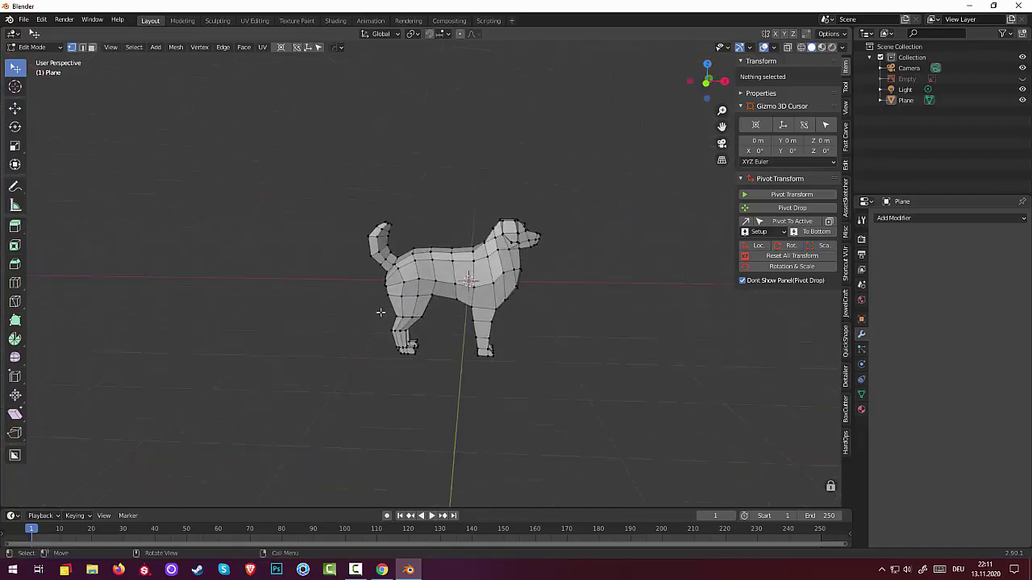
pyautogui.scroll(2, 358, 285)
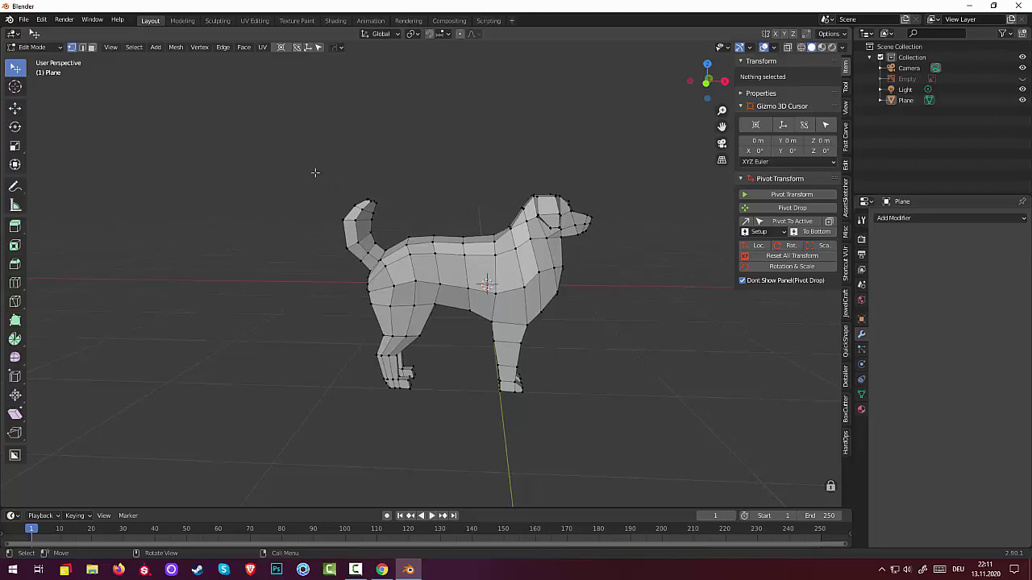
pyautogui.click(788, 47)
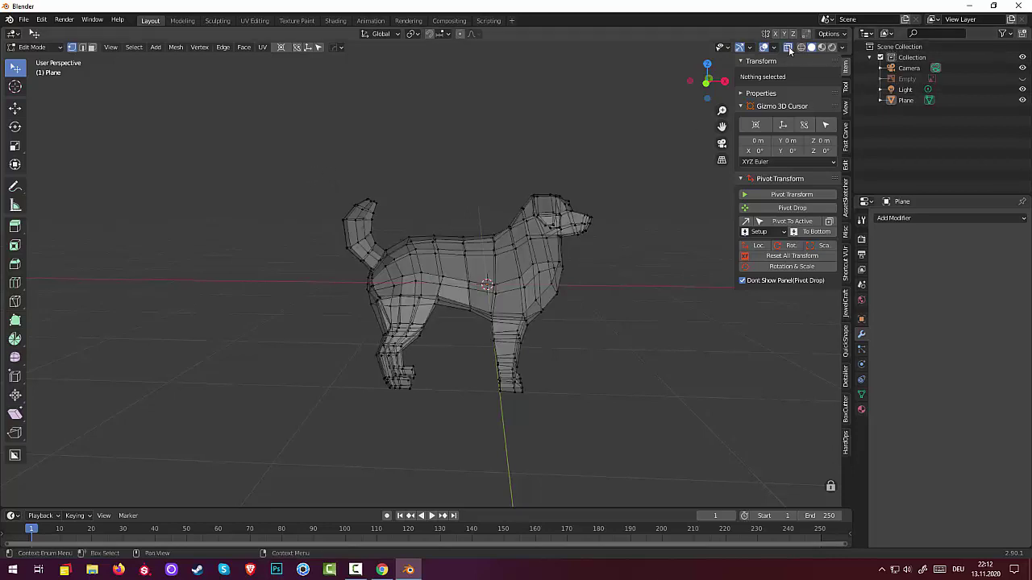
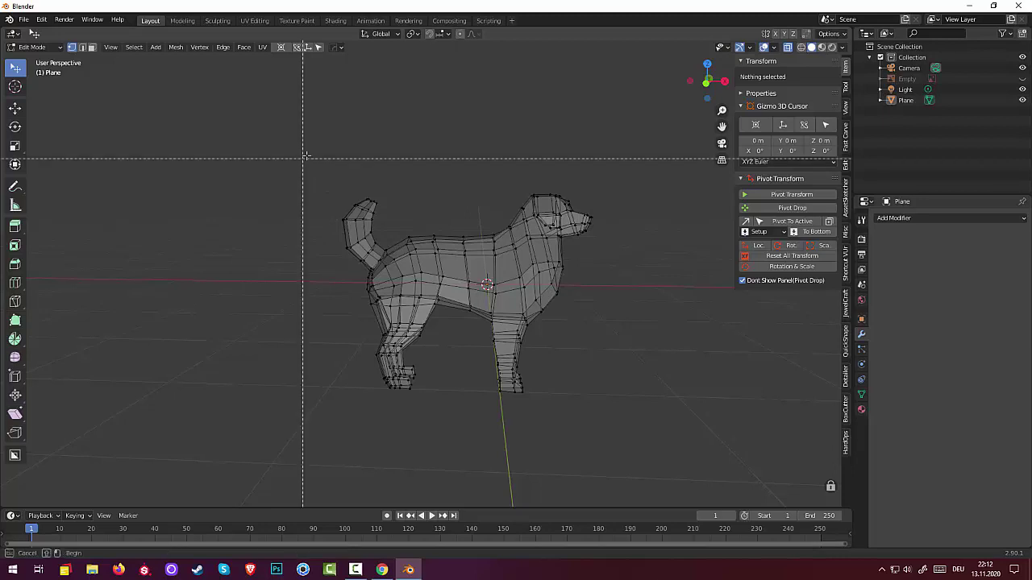
# Select the tail-tip vertices, scale them up slightly and raise them along Z
pyautogui.moveTo(329, 161); pyautogui.dragTo(373, 217)
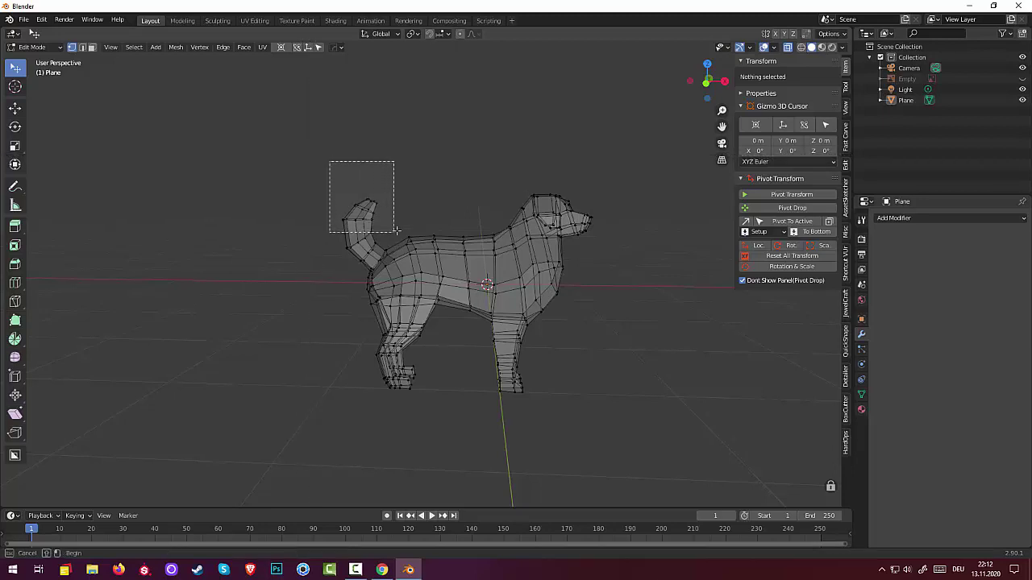
pyautogui.moveTo(387, 229); pyautogui.dragTo(397, 232)
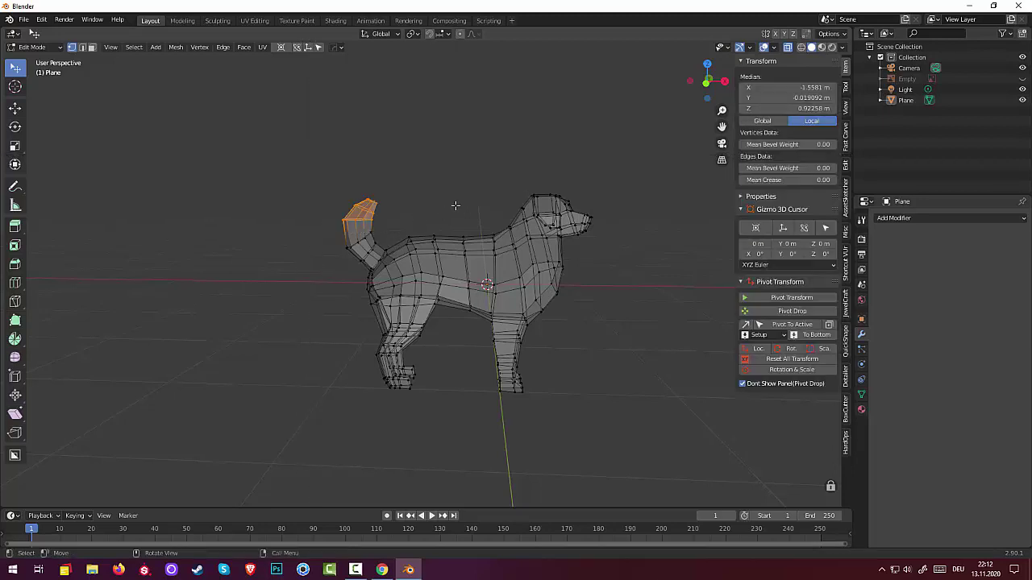
pyautogui.press('s')
pyautogui.click(482, 201)
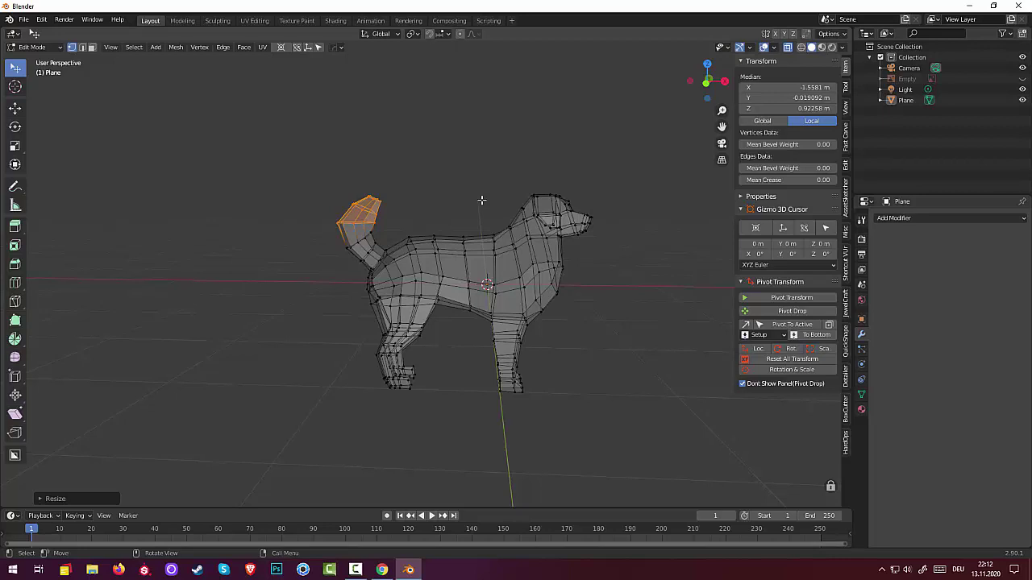
pyautogui.press('g')
pyautogui.press('z')
pyautogui.click(481, 194)
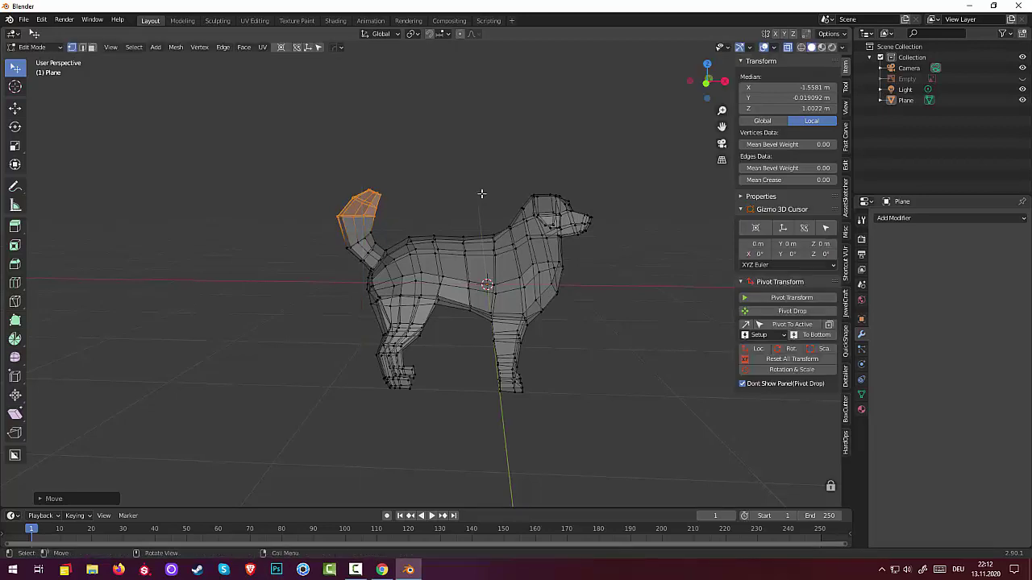
# Extrude a new tail section straight upward, tilt it a little, then deselect
pyautogui.press('g')
pyautogui.press('z')
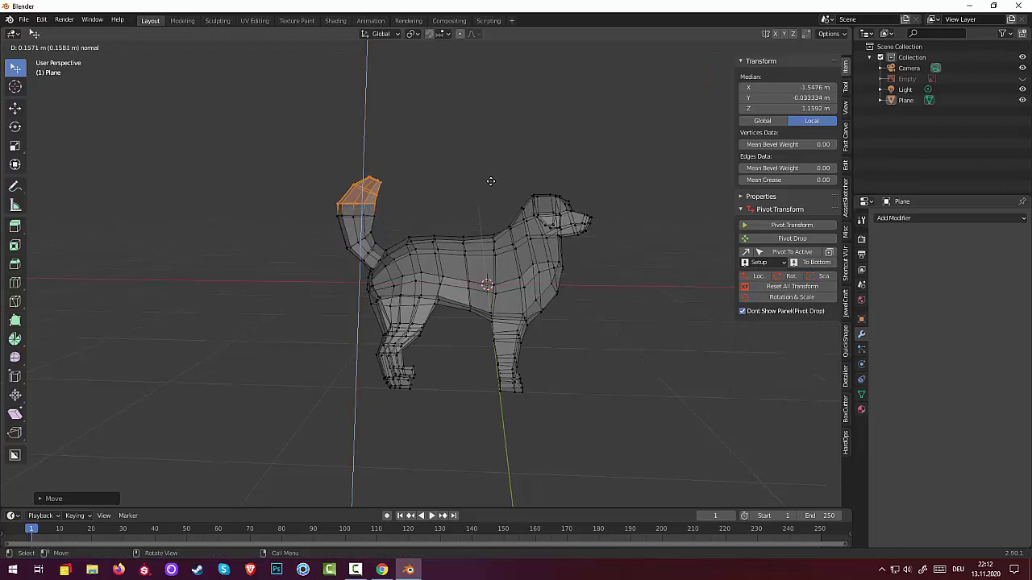
pyautogui.click(489, 180)
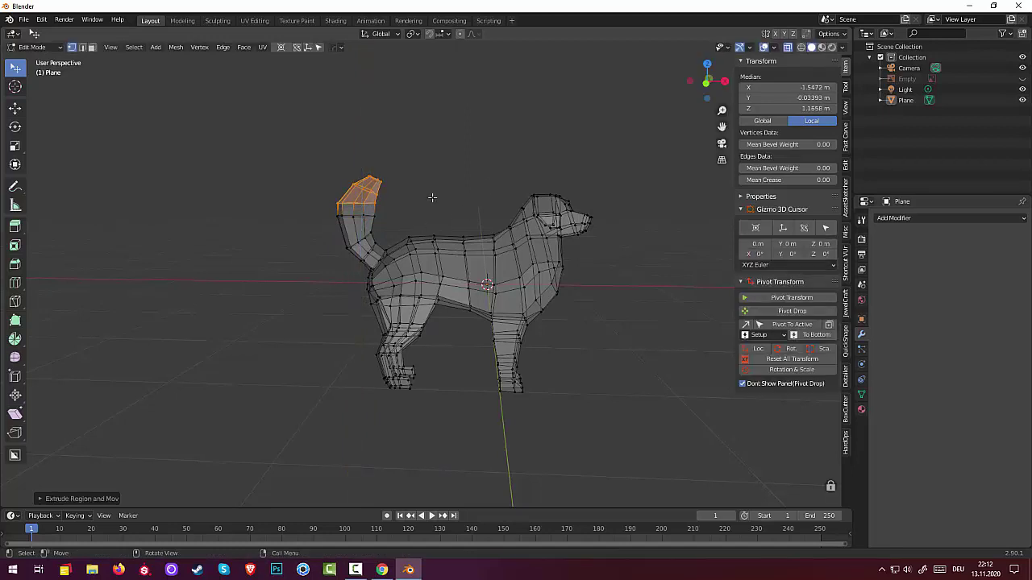
pyautogui.press('r')
pyautogui.click(434, 210)
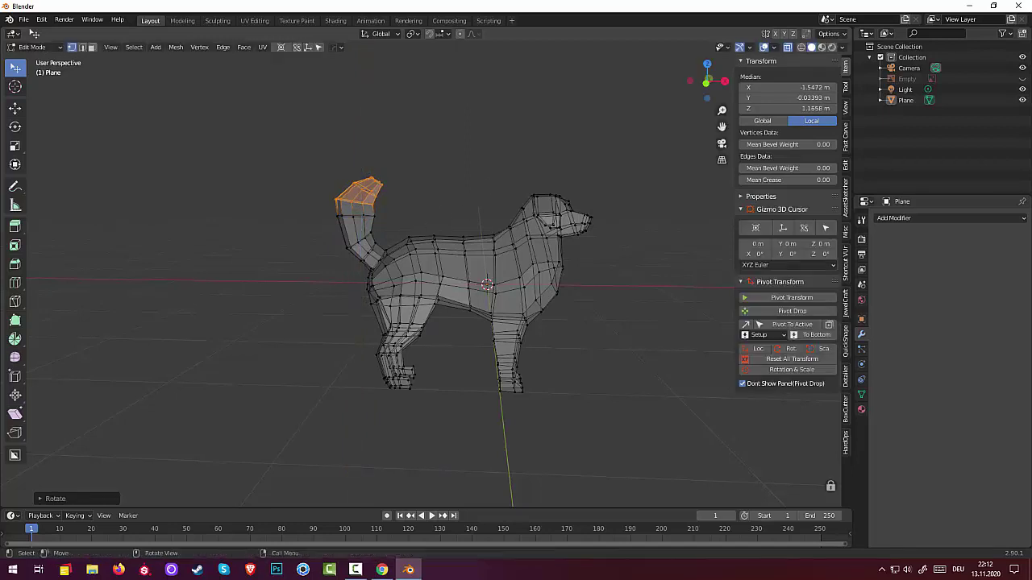
pyautogui.click(246, 322)
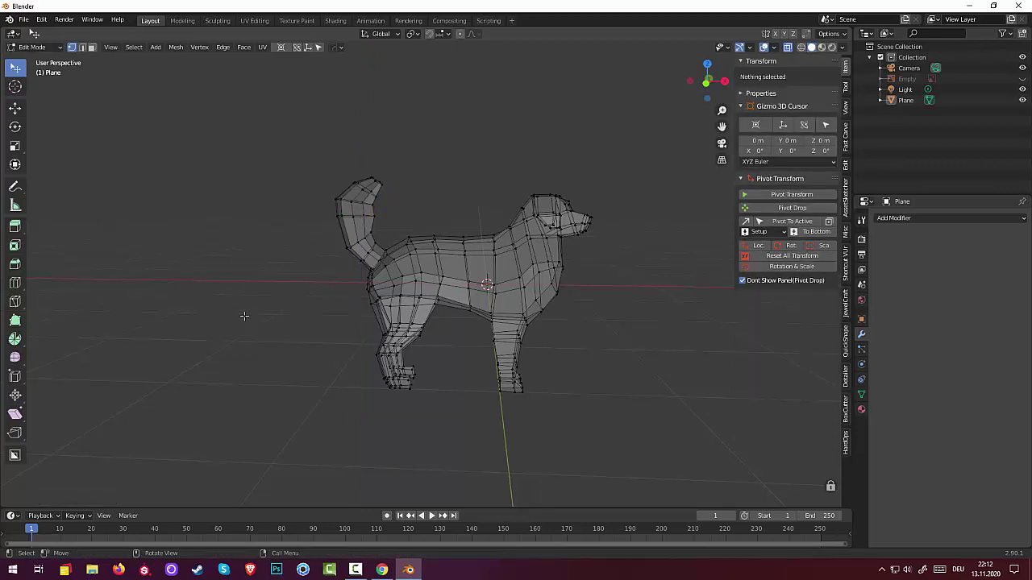
# Nudge two tail vertices, including the tail tip, into smoother positions
pyautogui.moveTo(322, 301); pyautogui.dragTo(352, 263, button='middle')
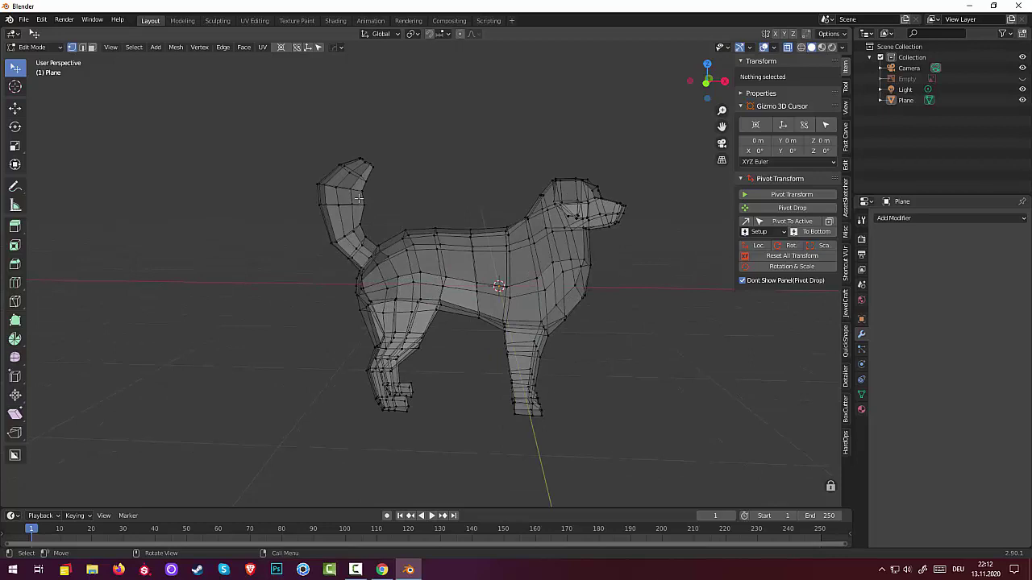
pyautogui.click(365, 206)
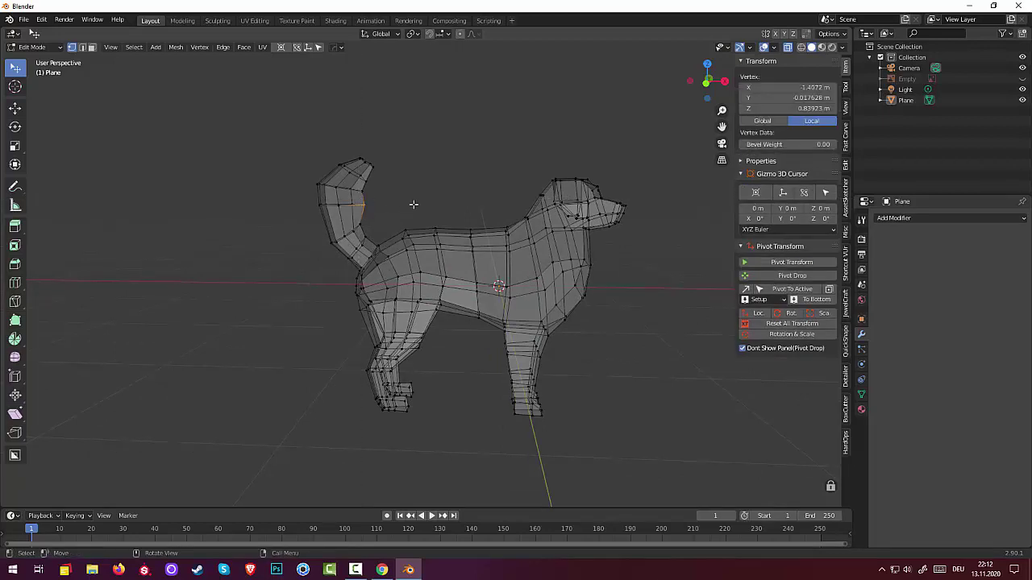
pyautogui.press('g')
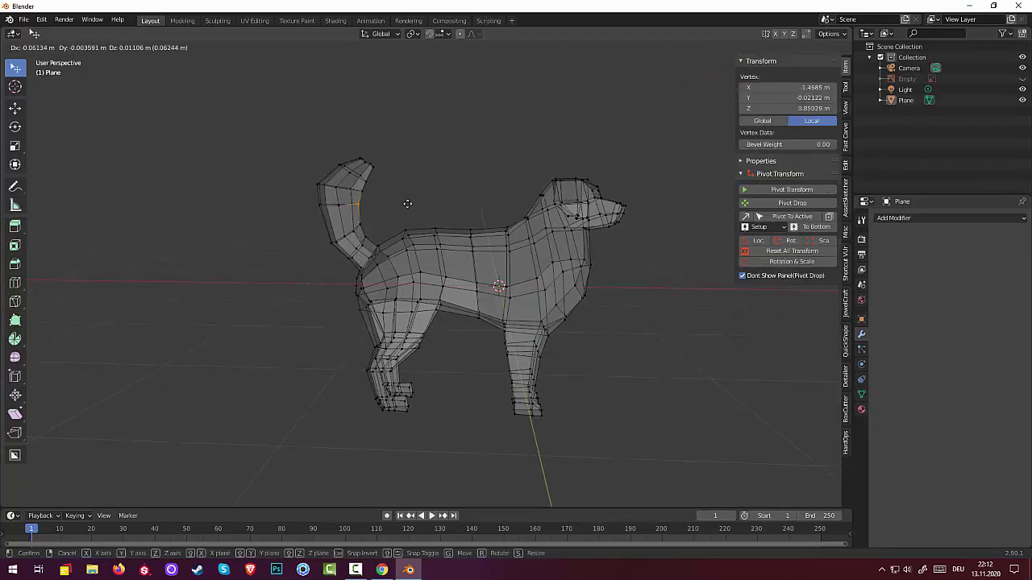
pyautogui.click(407, 203)
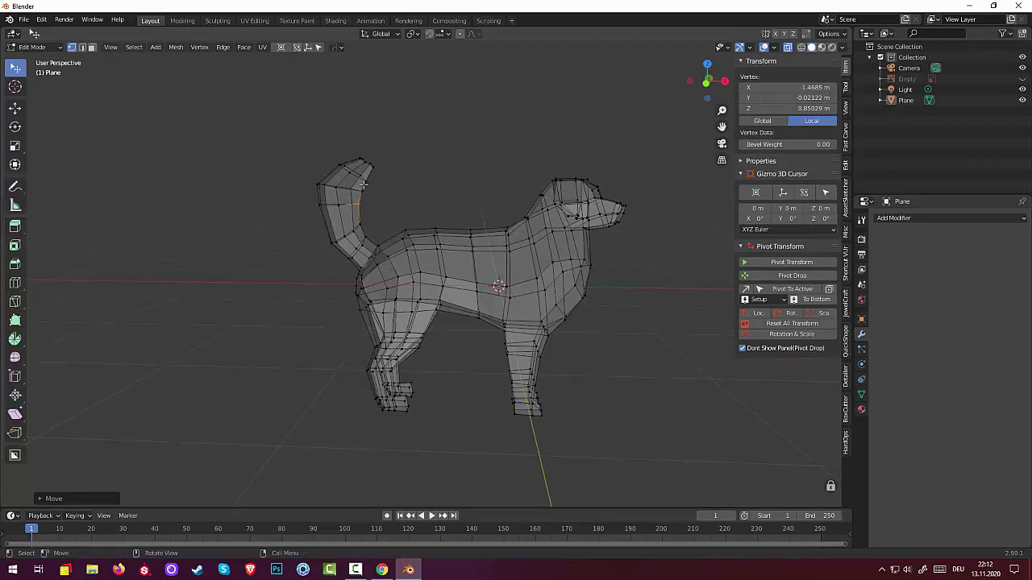
pyautogui.click(310, 178)
pyautogui.press('g')
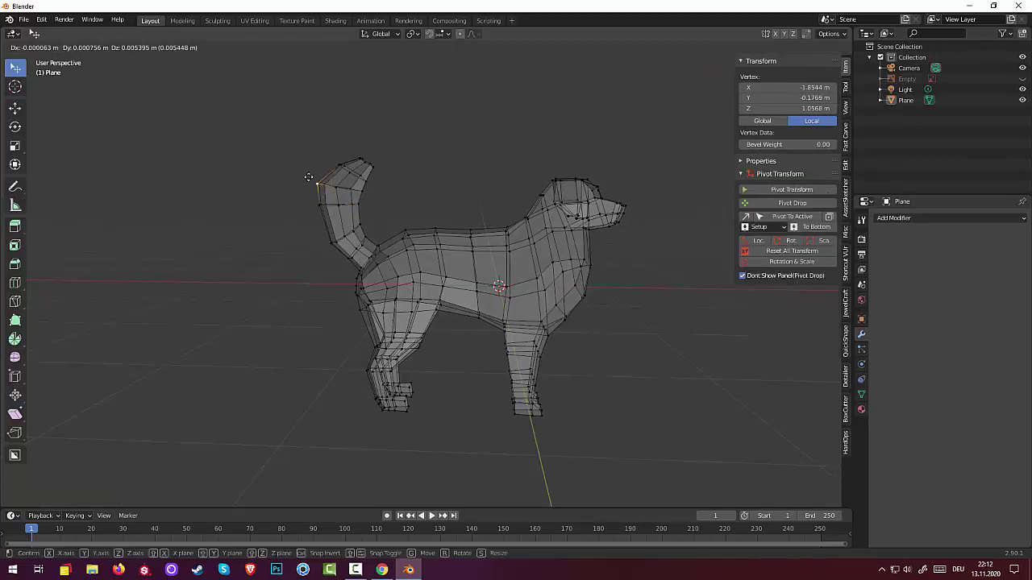
pyautogui.click(313, 178)
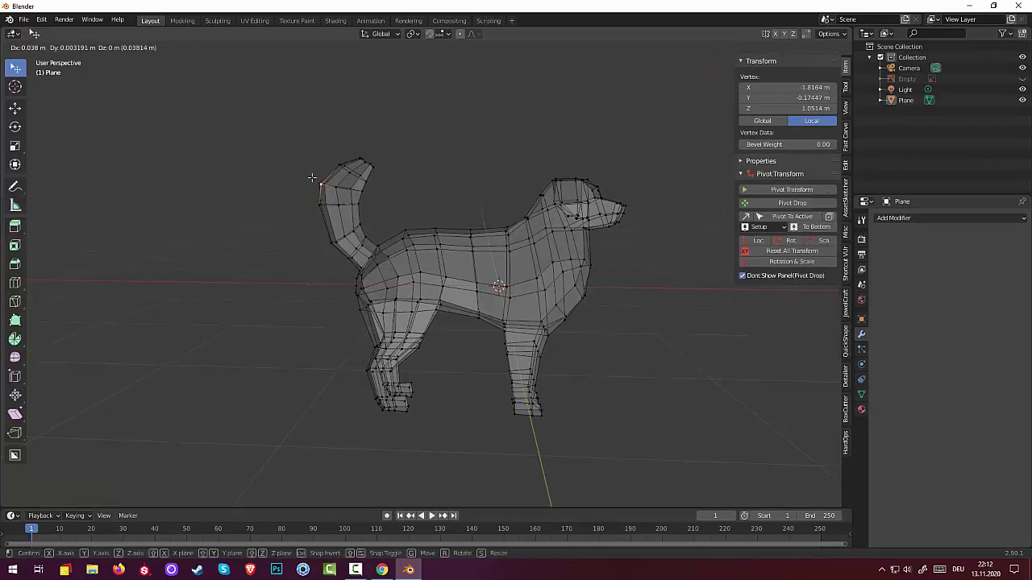
pyautogui.press('g')
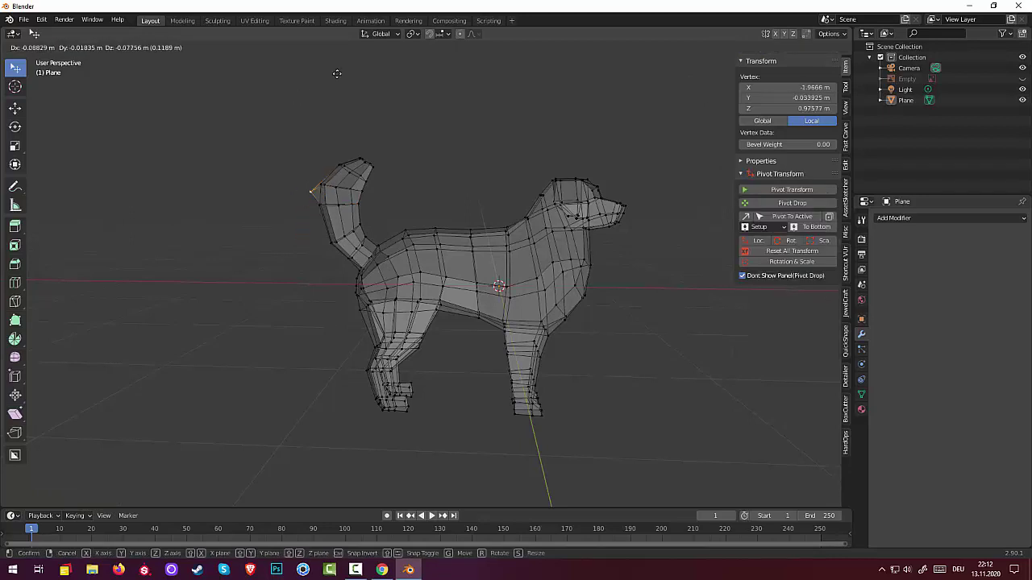
pyautogui.rightClick(345, 79)
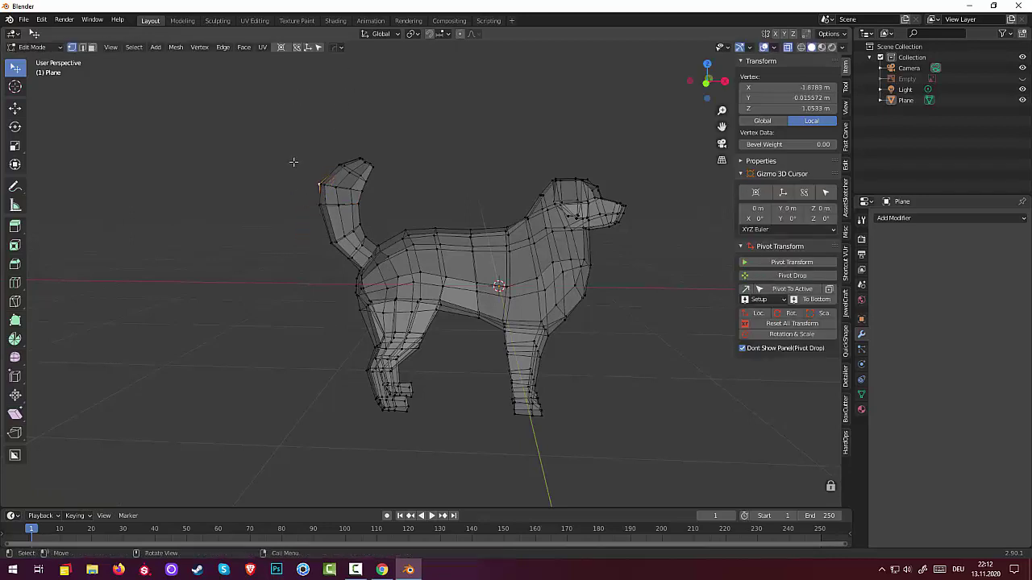
# Box-select the tail-tip vertices, raise one tail vertex slightly, then deselect
pyautogui.press('b')
pyautogui.moveTo(293, 162); pyautogui.dragTo(335, 197)
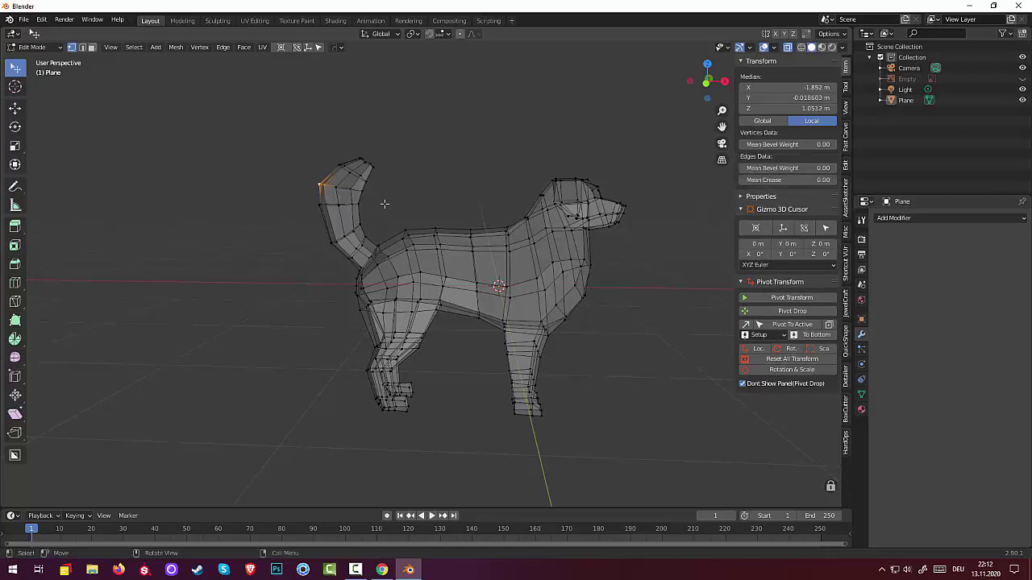
pyautogui.click(385, 196)
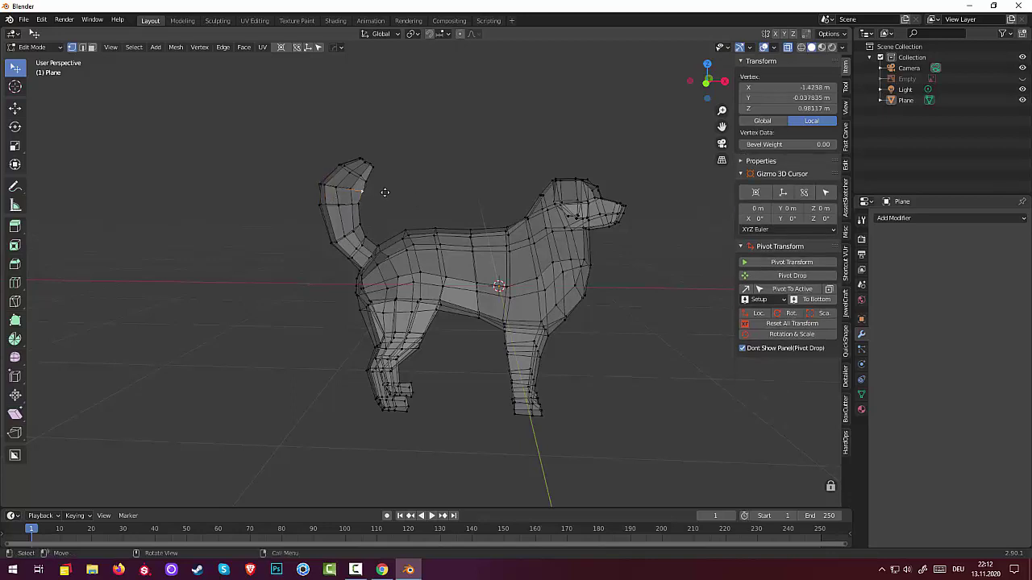
pyautogui.press('g')
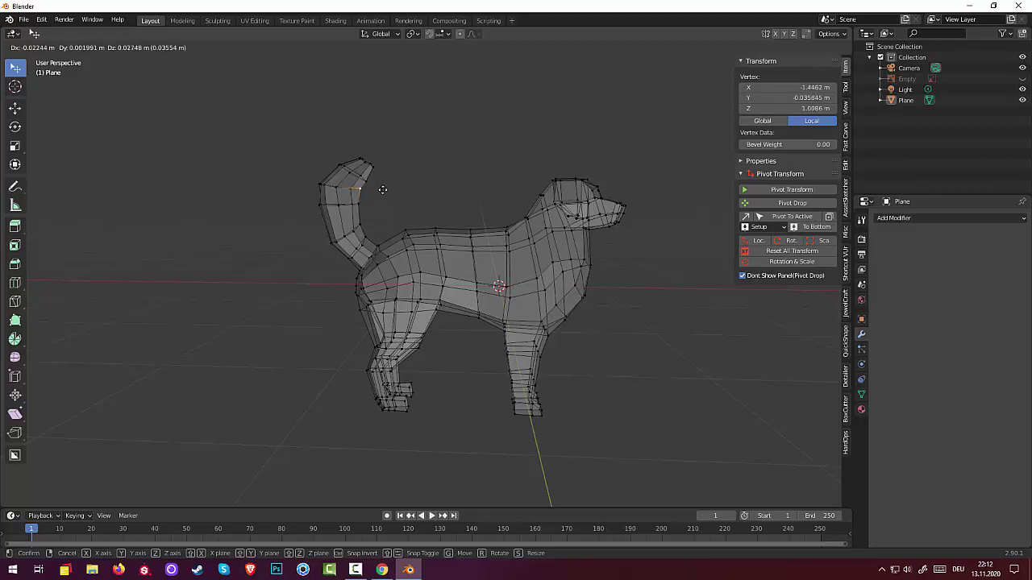
pyautogui.click(383, 190)
pyautogui.click(268, 327)
pyautogui.moveTo(267, 327)
pyautogui.mouseDown(button='middle')
pyautogui.moveTo(592, 241)
pyautogui.moveTo(619, 254)
pyautogui.moveTo(717, 145)
pyautogui.mouseUp(button='middle')
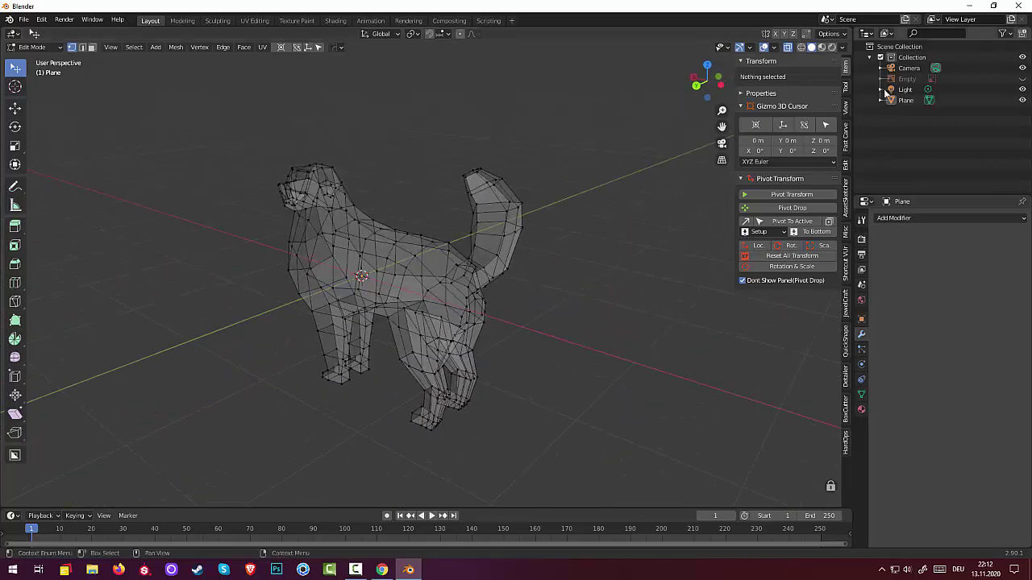
# Switch to solid shading and scale the tail-base vertices down to about 0.72
pyautogui.click(811, 47)
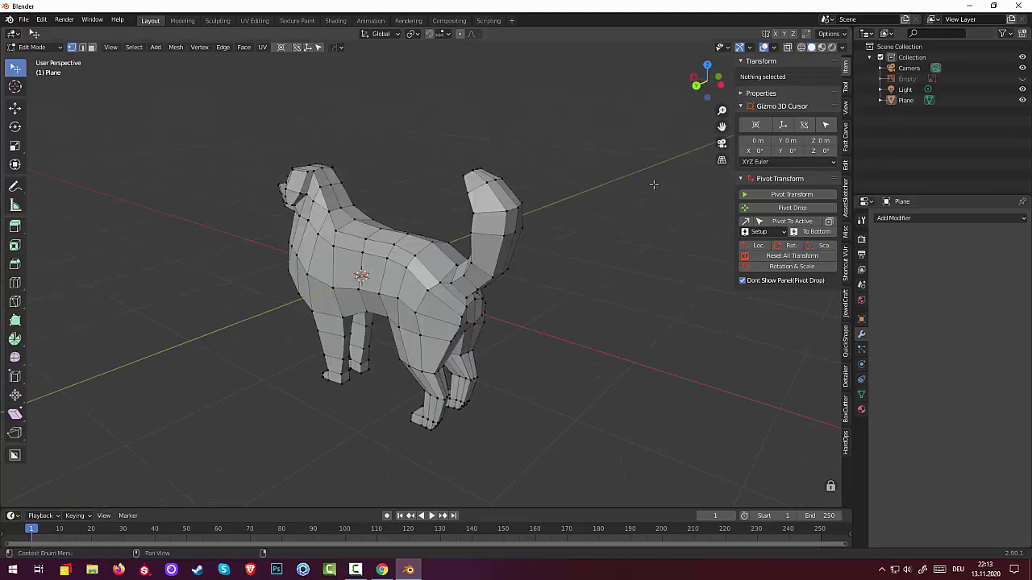
pyautogui.moveTo(656, 180)
pyautogui.mouseDown(button='middle')
pyautogui.moveTo(532, 228)
pyautogui.moveTo(463, 232)
pyautogui.moveTo(441, 251)
pyautogui.mouseUp(button='middle')
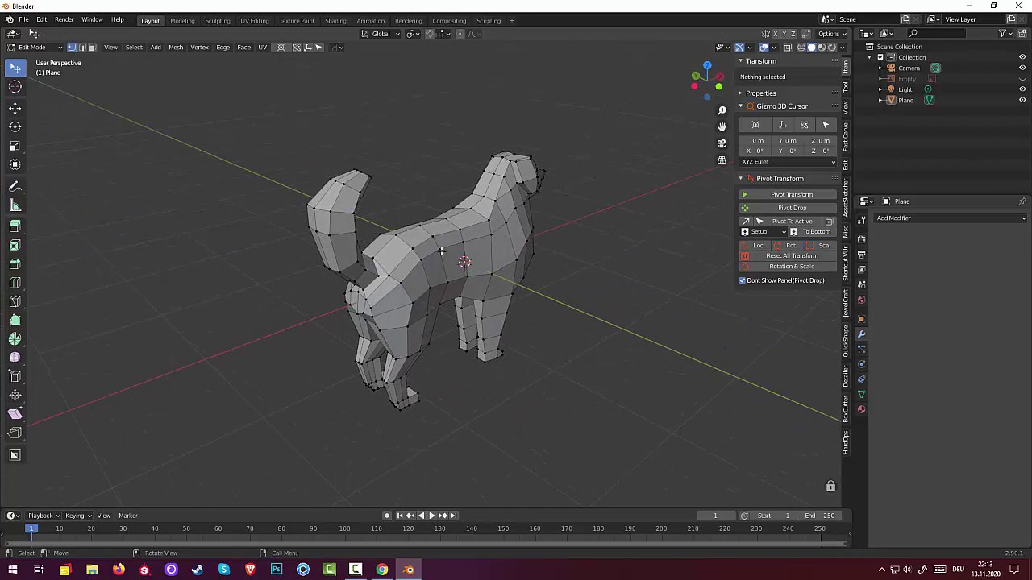
pyautogui.click(375, 274)
pyautogui.keyDown('shift'); pyautogui.click(359, 293); pyautogui.keyUp('shift')
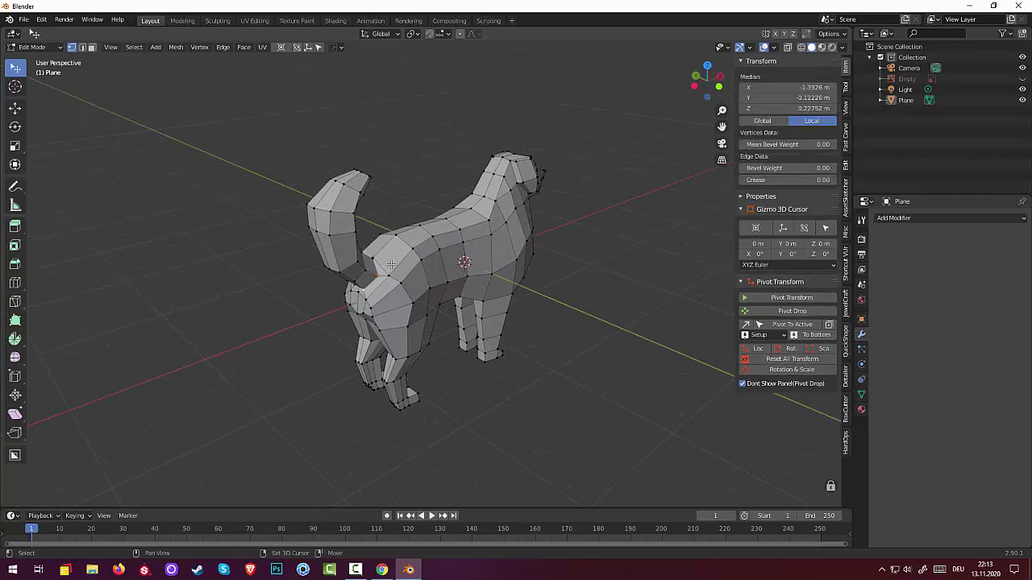
pyautogui.moveTo(359, 292)
pyautogui.mouseDown(button='middle')
pyautogui.moveTo(520, 223)
pyautogui.moveTo(448, 275)
pyautogui.mouseUp(button='middle')
pyautogui.keyDown('shift'); pyautogui.click(453, 271); pyautogui.keyUp('shift')
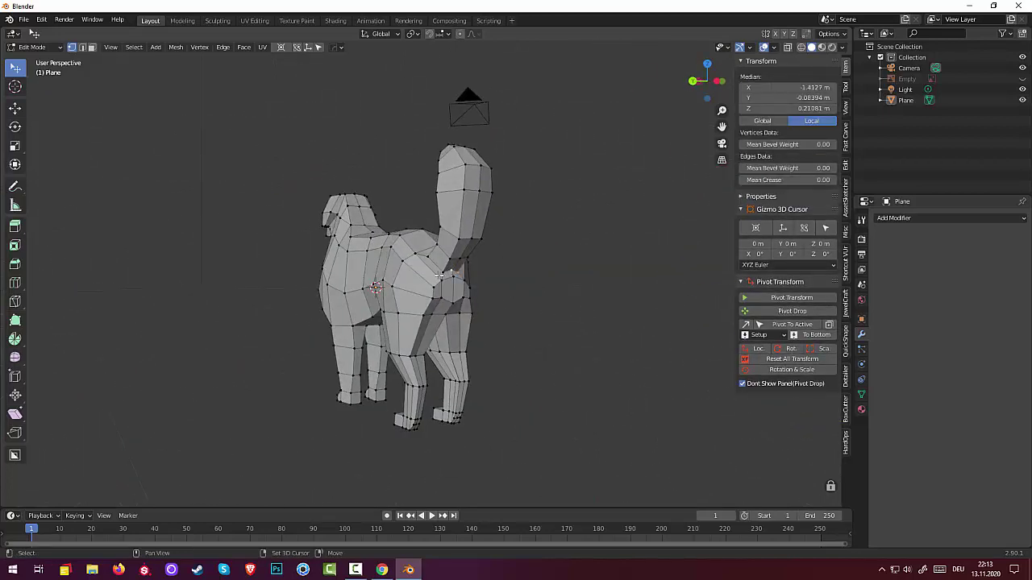
pyautogui.moveTo(430, 256)
pyautogui.mouseDown(button='middle')
pyautogui.moveTo(495, 301)
pyautogui.moveTo(480, 280)
pyautogui.mouseUp(button='middle')
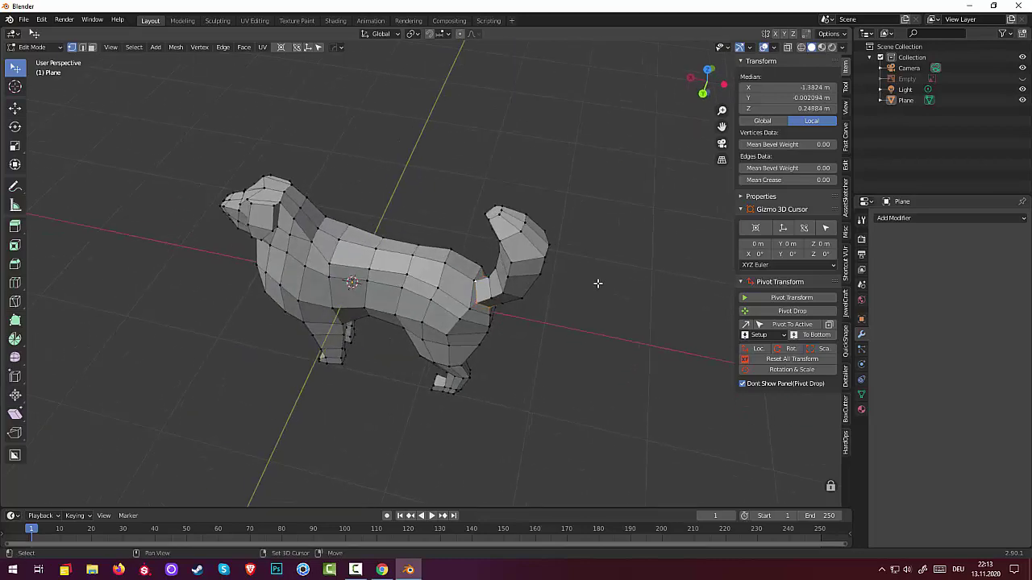
pyautogui.press('s')
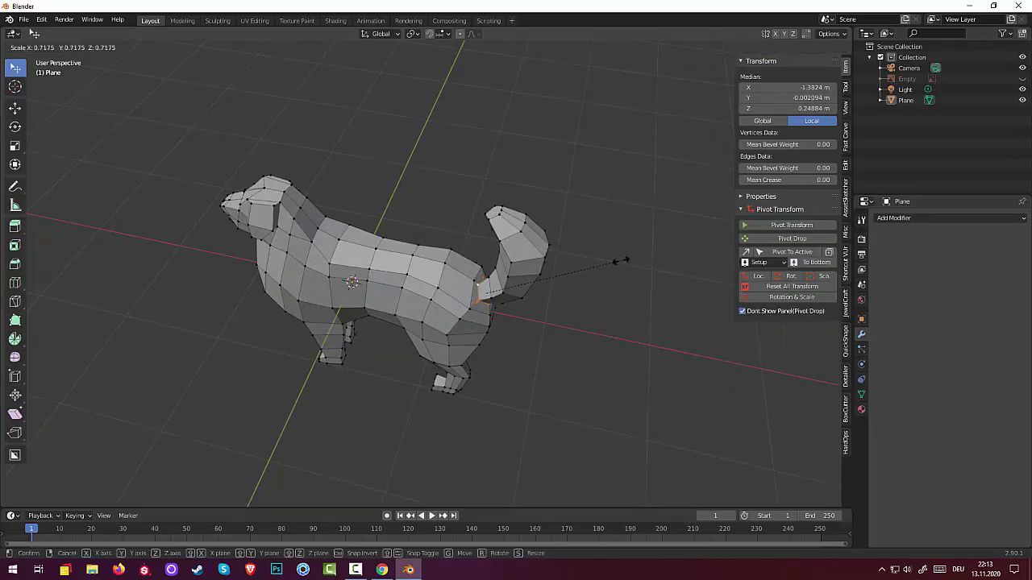
pyautogui.click(625, 255)
pyautogui.click(601, 266)
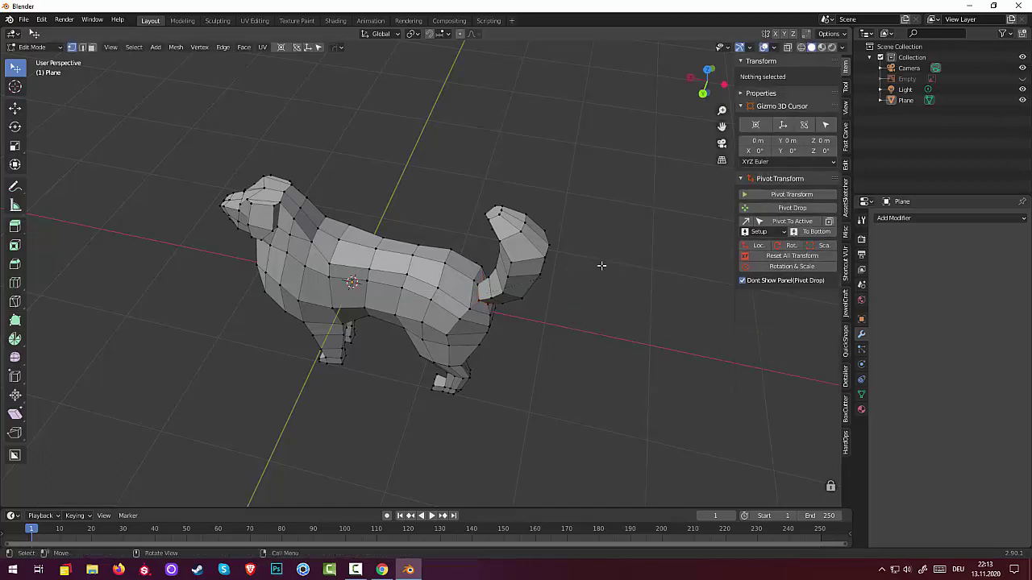
pyautogui.moveTo(601, 266)
pyautogui.mouseDown(button='middle')
pyautogui.moveTo(524, 189)
pyautogui.moveTo(329, 229)
pyautogui.moveTo(205, 231)
pyautogui.moveTo(260, 230)
pyautogui.moveTo(419, 280)
pyautogui.moveTo(416, 223)
pyautogui.mouseUp(button='middle')
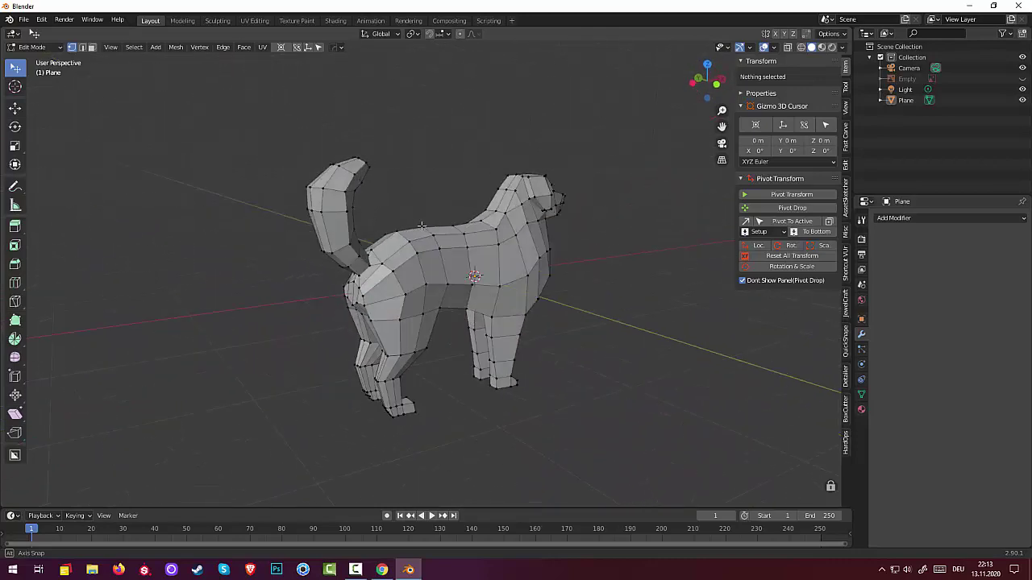
# Nudge a pair of tail edges slightly
pyautogui.click(370, 188)
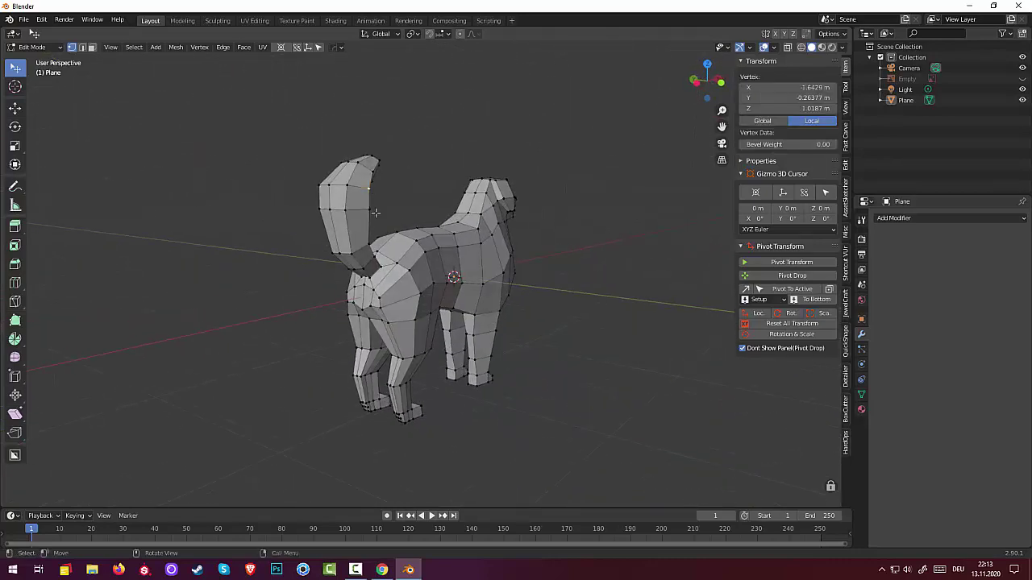
pyautogui.keyDown('shift'); pyautogui.click(369, 211); pyautogui.keyUp('shift')
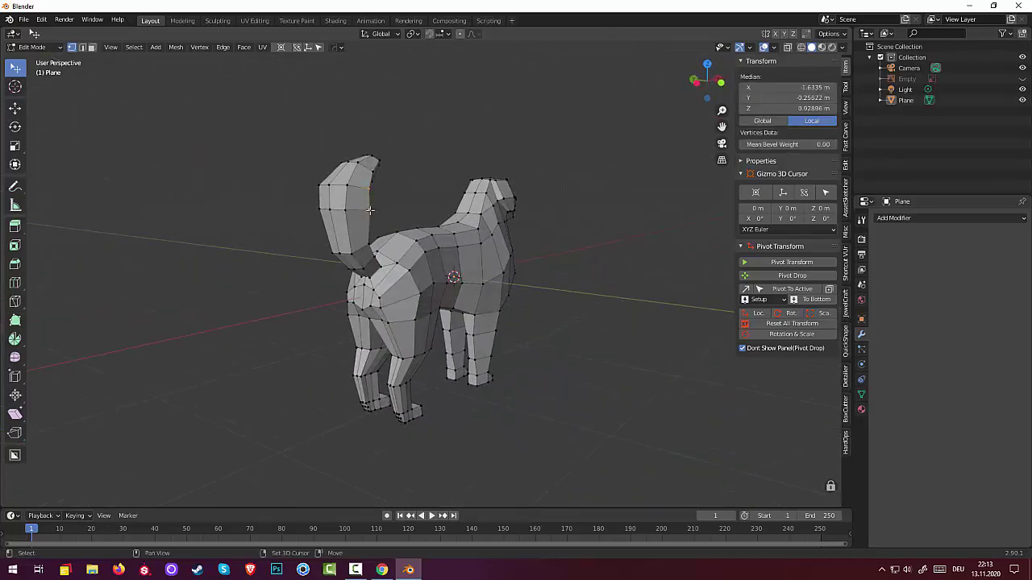
pyautogui.press('g')
pyautogui.click(606, 315)
pyautogui.moveTo(606, 314)
pyautogui.mouseDown(button='middle')
pyautogui.moveTo(669, 294)
pyautogui.moveTo(677, 302)
pyautogui.mouseUp(button='middle')
# Try moving two head edges, then undo the move
pyautogui.click(386, 200)
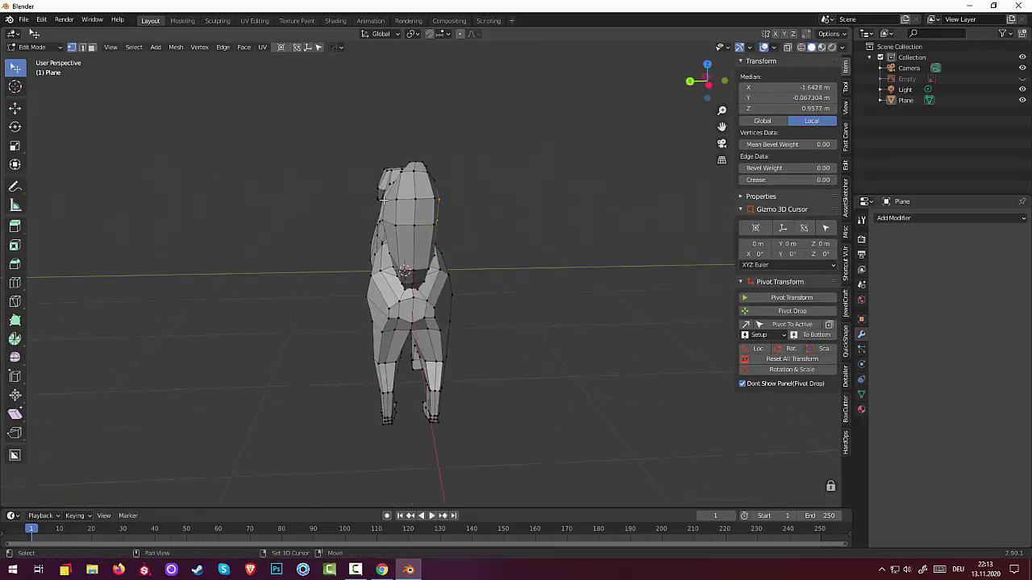
pyautogui.keyDown('shift'); pyautogui.click(384, 212); pyautogui.keyUp('shift')
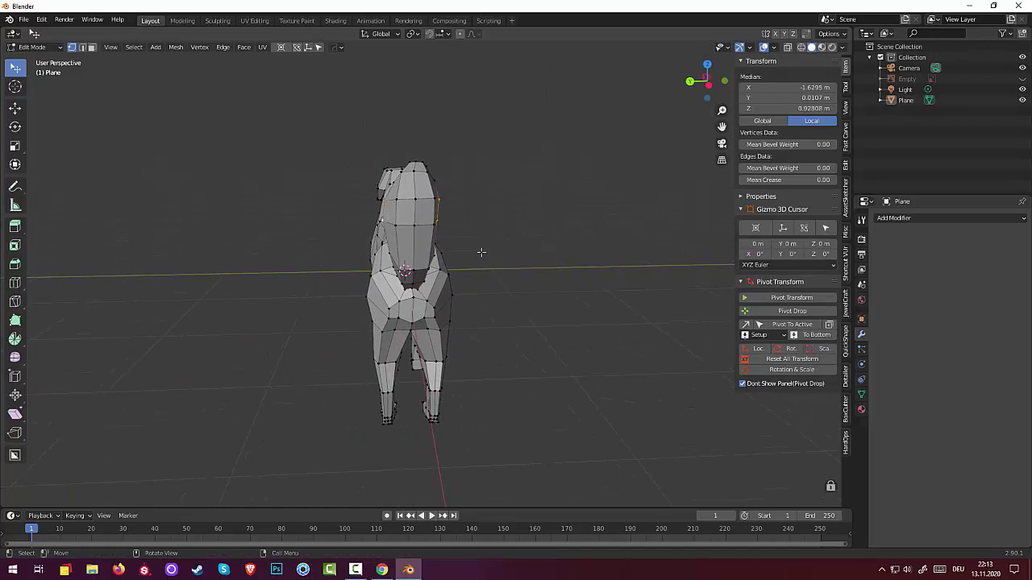
pyautogui.press('g')
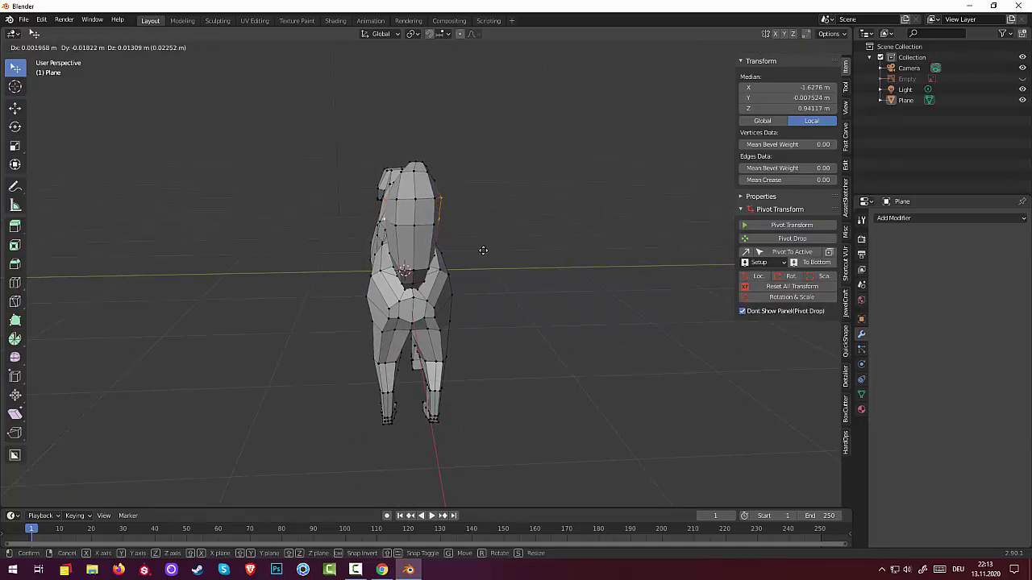
pyautogui.click(483, 250)
pyautogui.hotkey('ctrl', 'z')
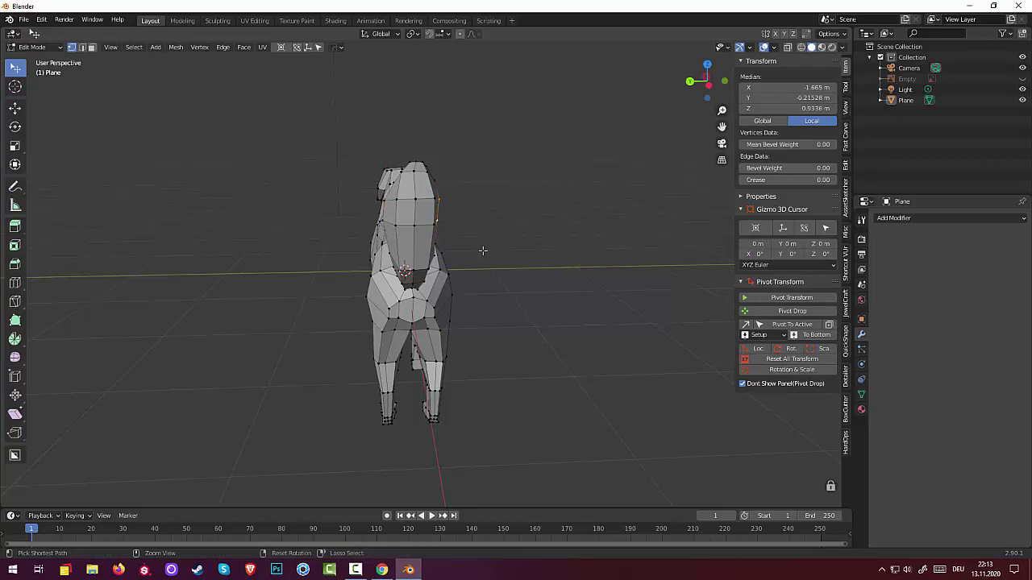
pyautogui.hotkey('ctrl', 'z')
# Shrink the head edge loops from behind, first pair to about 0.91, then a second loop
pyautogui.keyDown('shift'); pyautogui.click(382, 196); pyautogui.keyUp('shift')
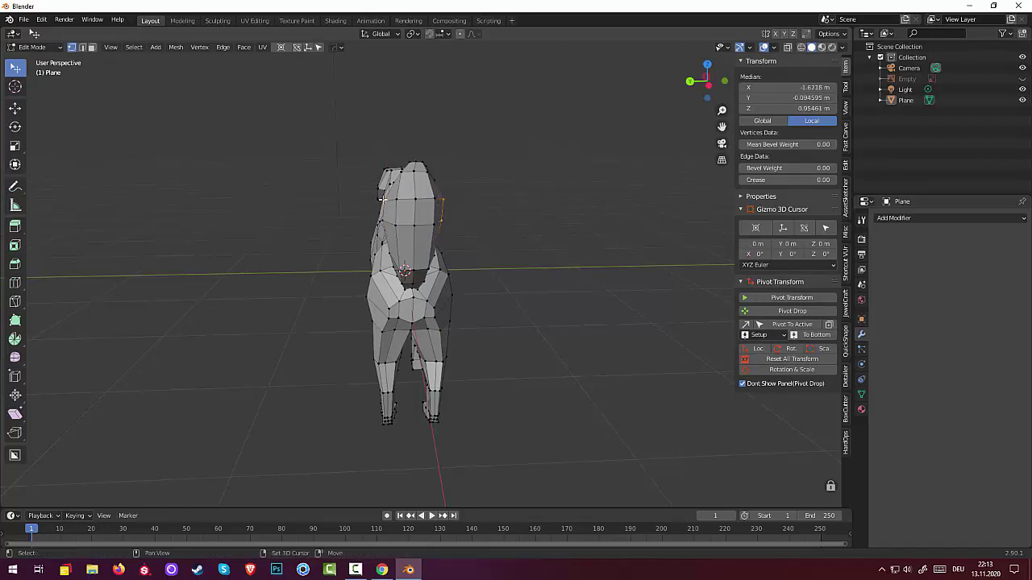
pyautogui.keyDown('shift'); pyautogui.click(385, 218); pyautogui.keyUp('shift')
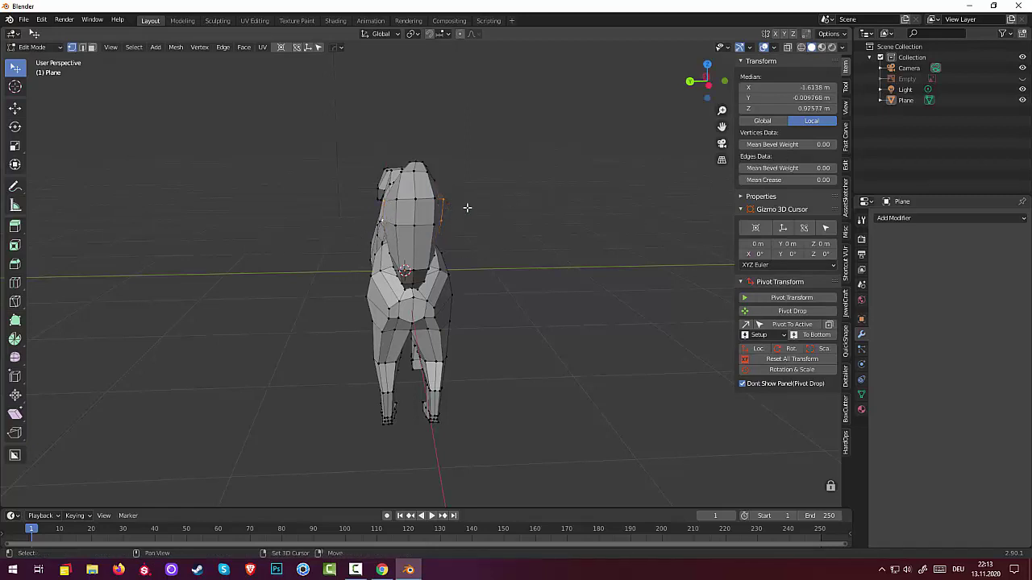
pyautogui.press('s')
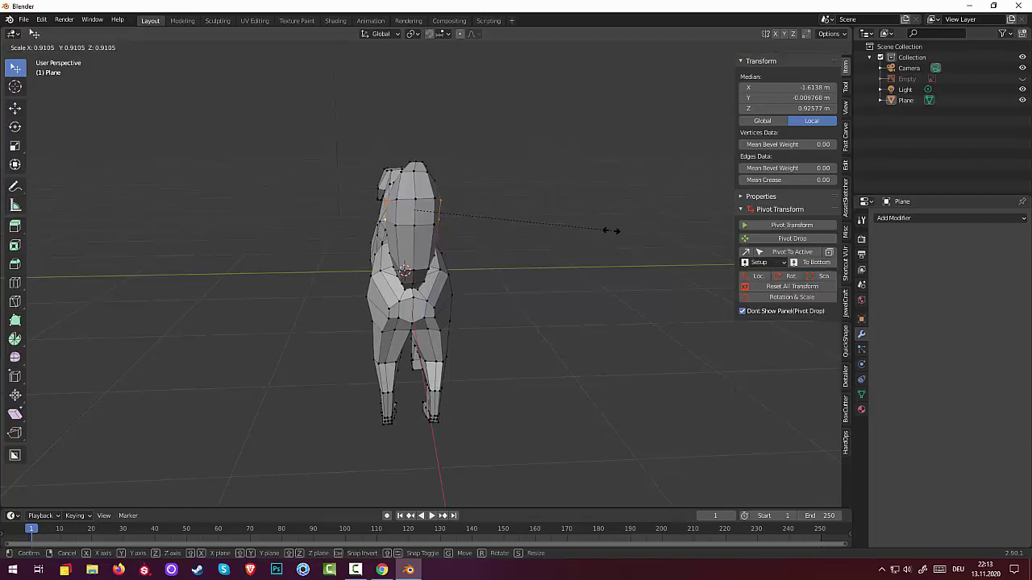
pyautogui.click(593, 236)
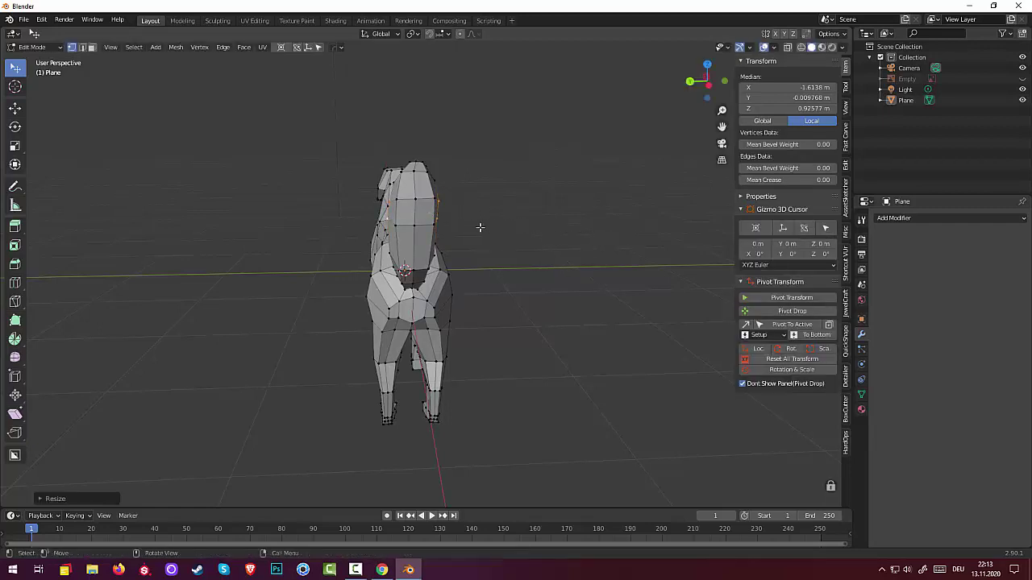
pyautogui.click(430, 199)
pyautogui.keyDown('shift'); pyautogui.click(398, 219); pyautogui.keyUp('shift')
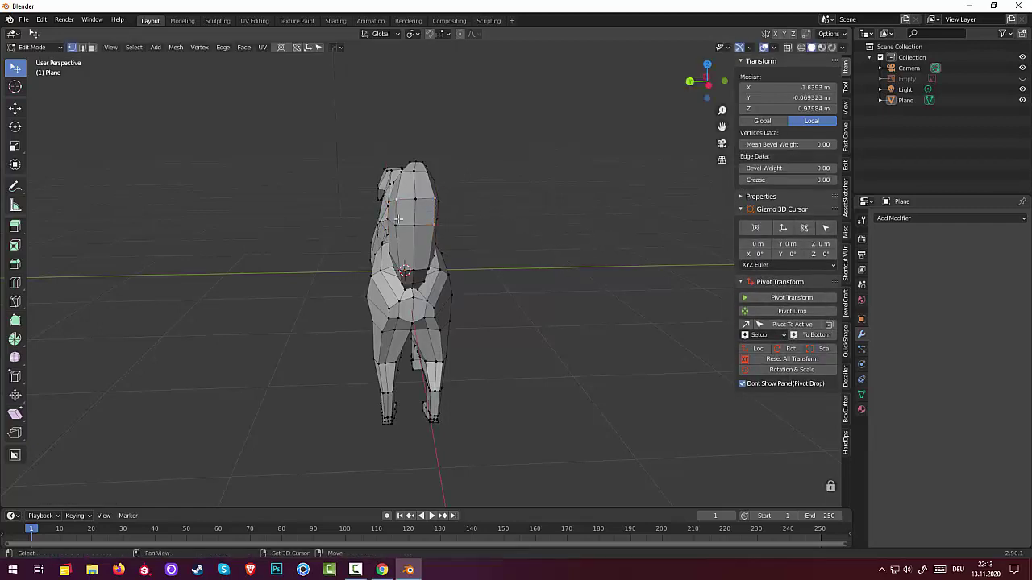
pyautogui.keyDown('shift'); pyautogui.click(398, 220); pyautogui.keyUp('shift')
pyautogui.press('s')
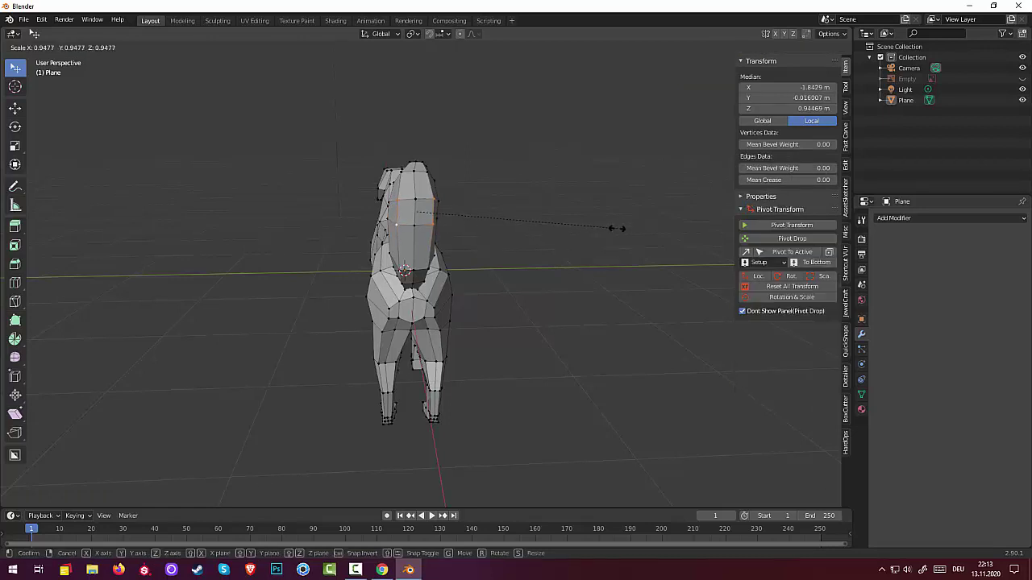
pyautogui.click(587, 228)
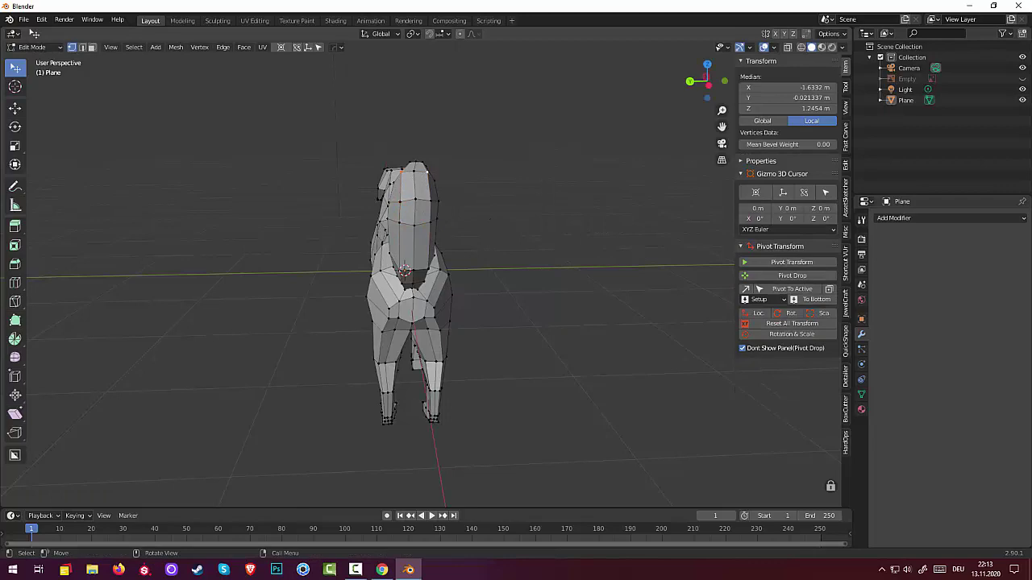
pyautogui.press('s')
pyautogui.click(505, 187)
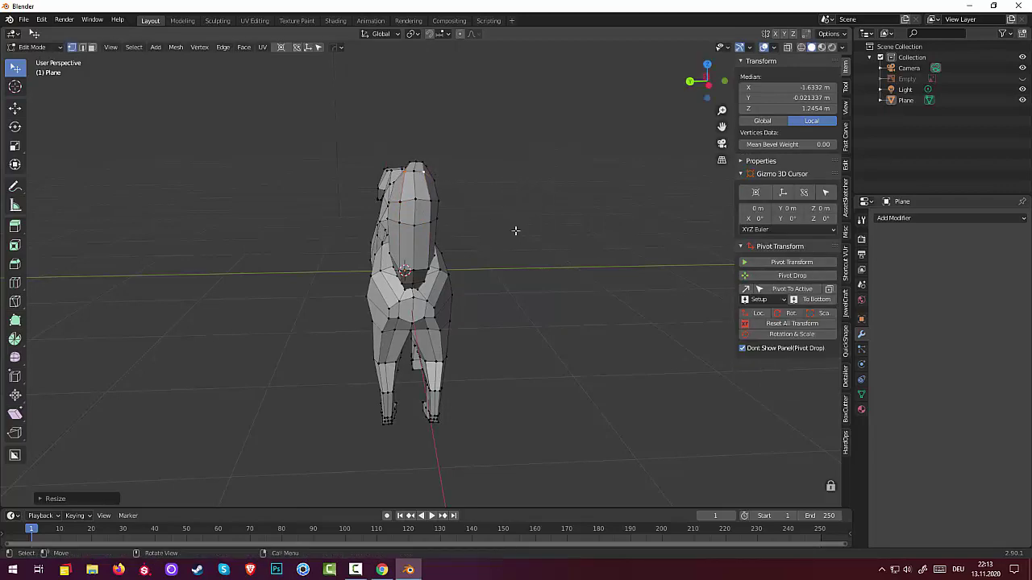
pyautogui.moveTo(515, 231)
pyautogui.mouseDown(button='middle')
pyautogui.moveTo(640, 223)
pyautogui.moveTo(536, 209)
pyautogui.mouseUp(button='middle')
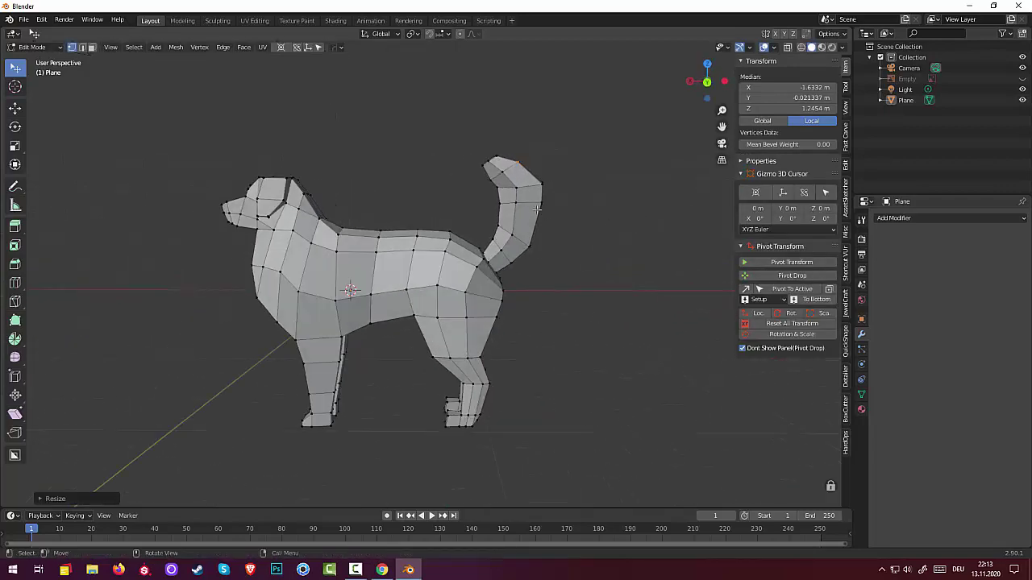
# In Front Orthographic view, box-select the tail-tip vertices and move them
pyautogui.click(497, 190)
pyautogui.press('KP_3')
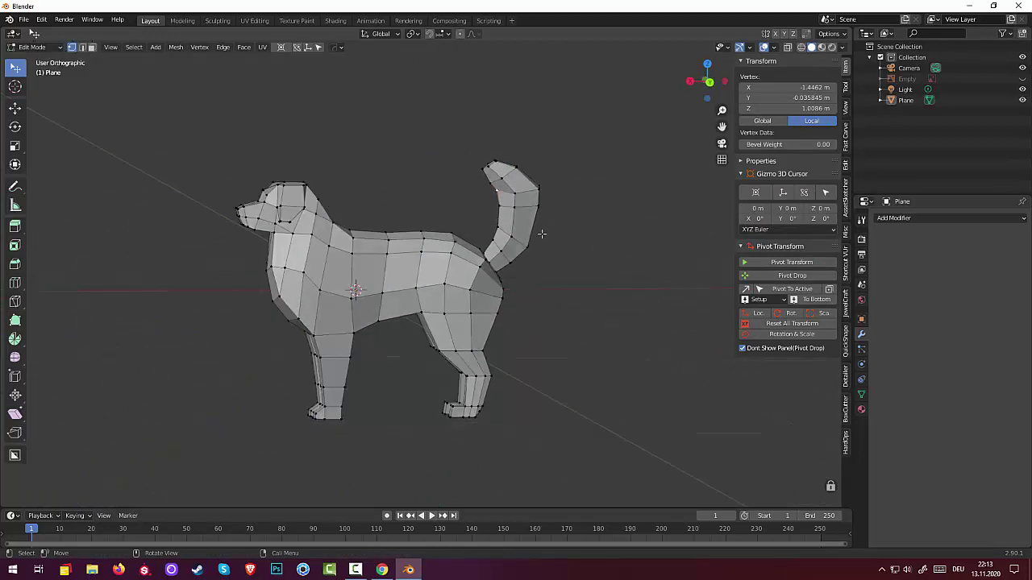
pyautogui.press('KP_1')
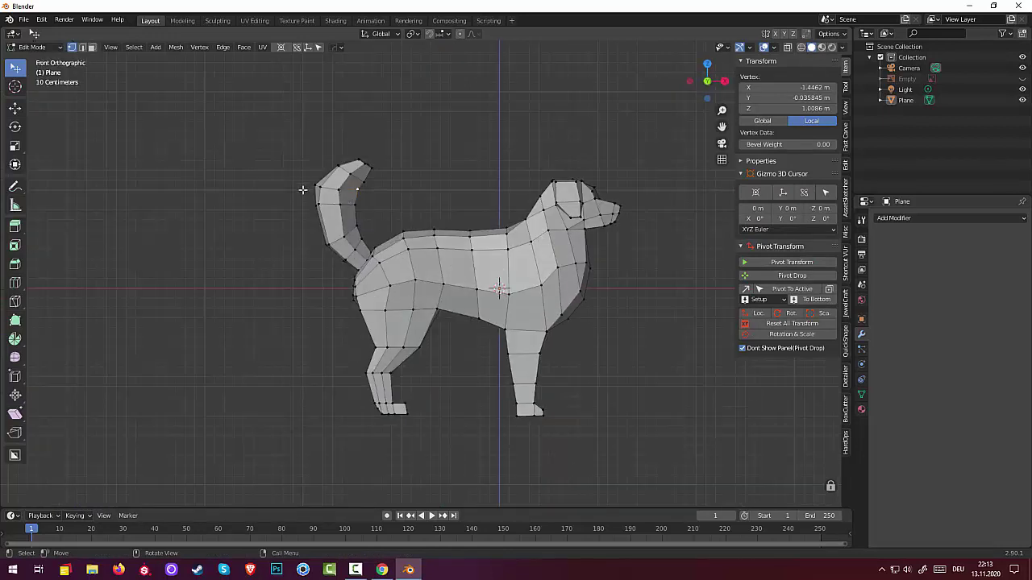
pyautogui.click(302, 189)
pyautogui.press('b')
pyautogui.moveTo(294, 164); pyautogui.dragTo(323, 198)
pyautogui.press('g')
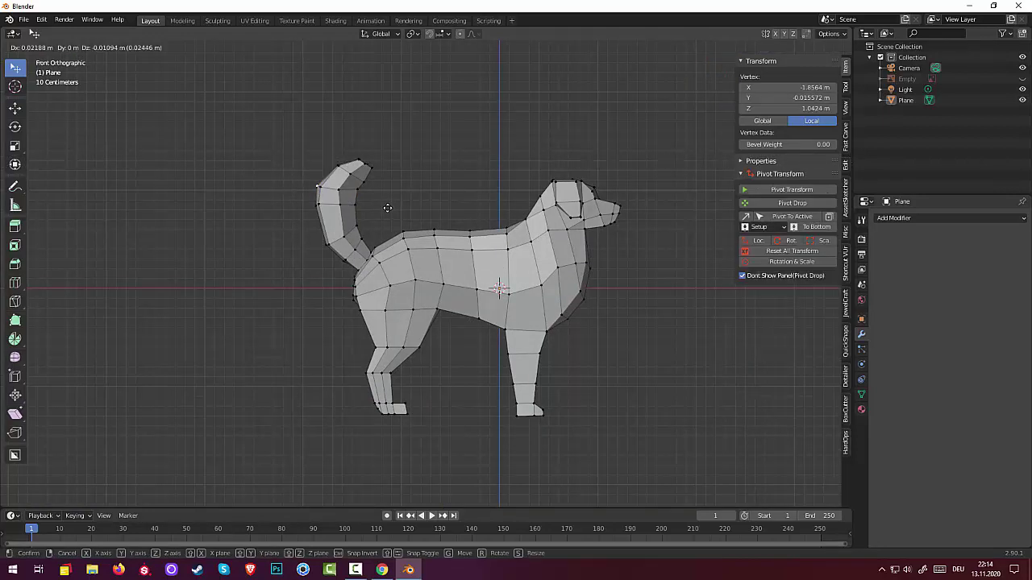
pyautogui.click(388, 207)
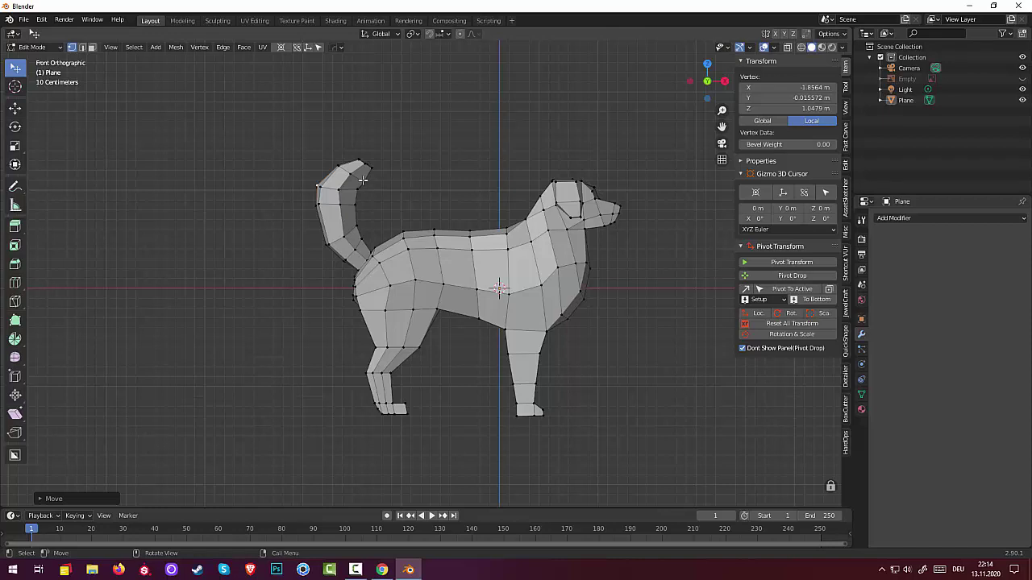
# With X-ray on, raise the tail-tip vertex to about Z 1.11 m
pyautogui.click(788, 46)
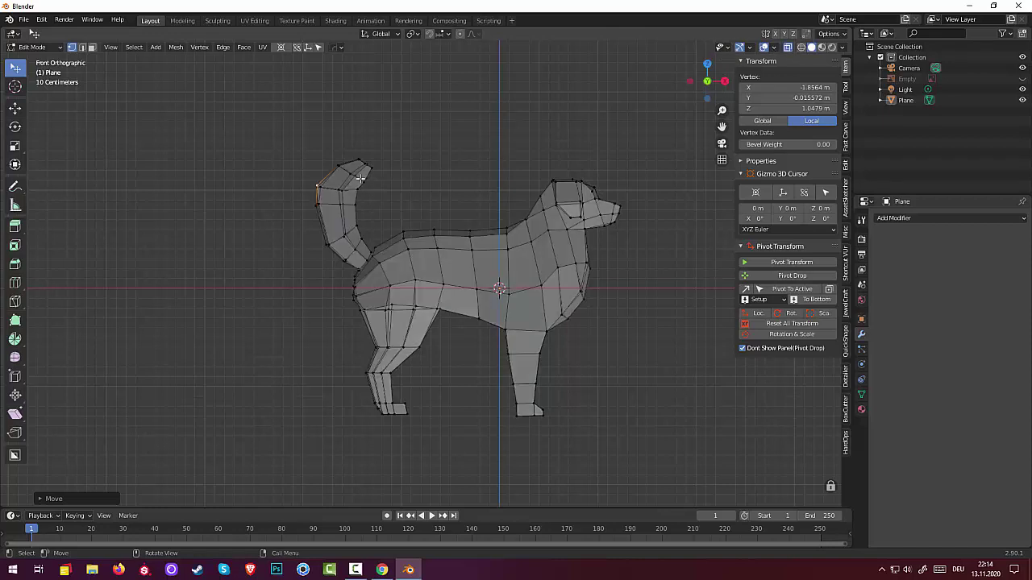
pyautogui.press('b')
pyautogui.moveTo(360, 178); pyautogui.dragTo(374, 194)
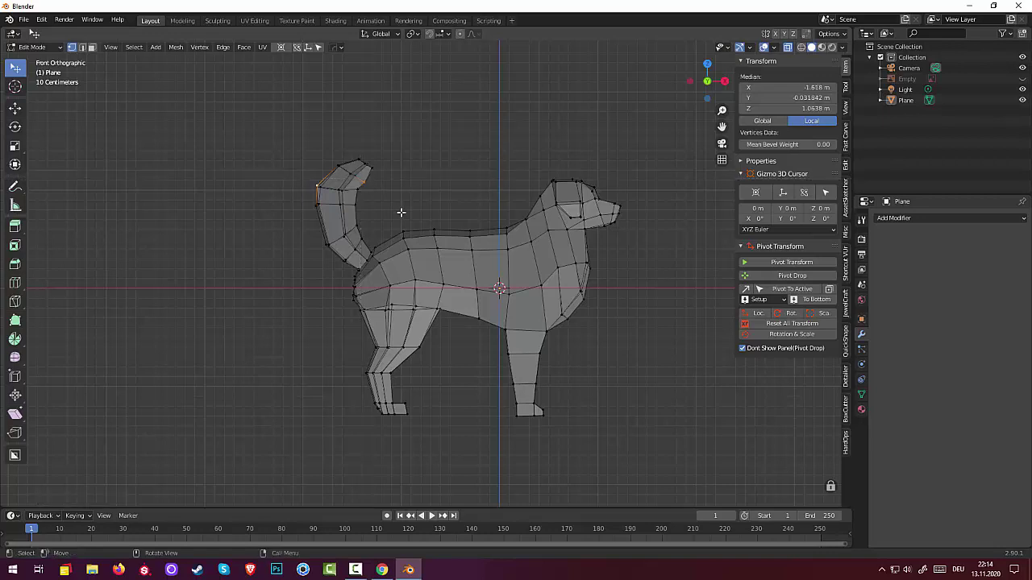
pyautogui.press('g')
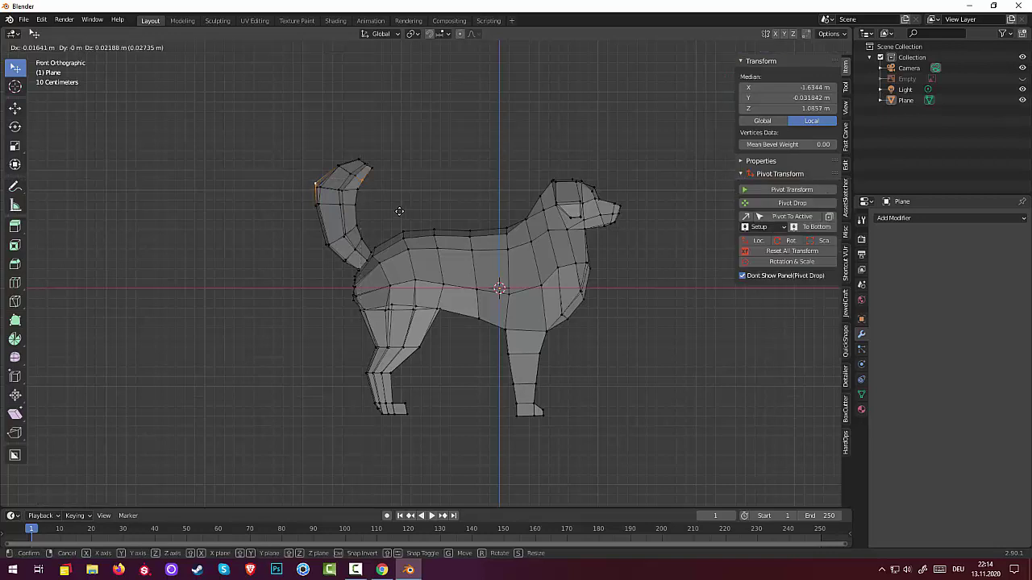
pyautogui.rightClick(401, 214)
pyautogui.click(401, 214)
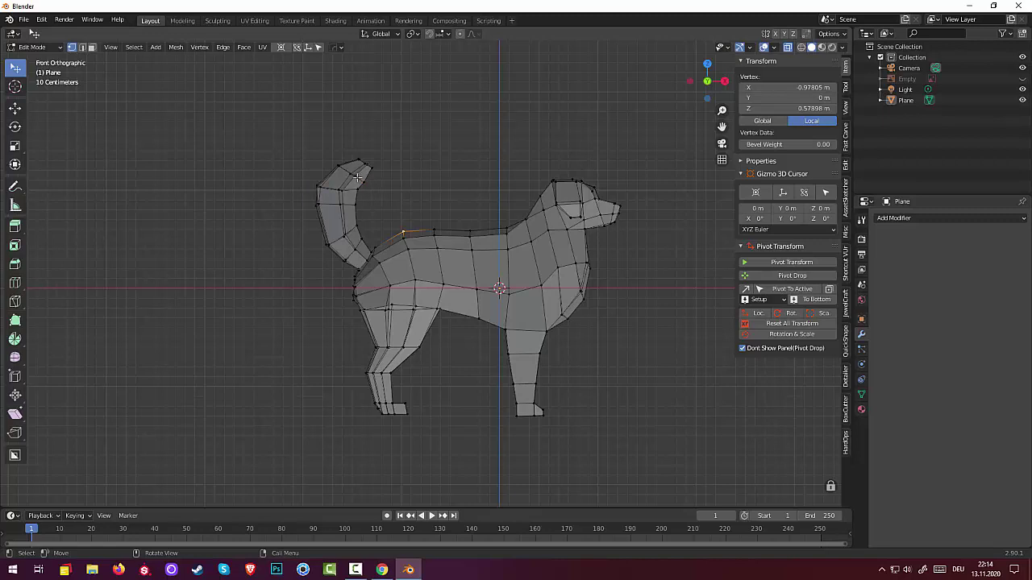
pyautogui.press('b')
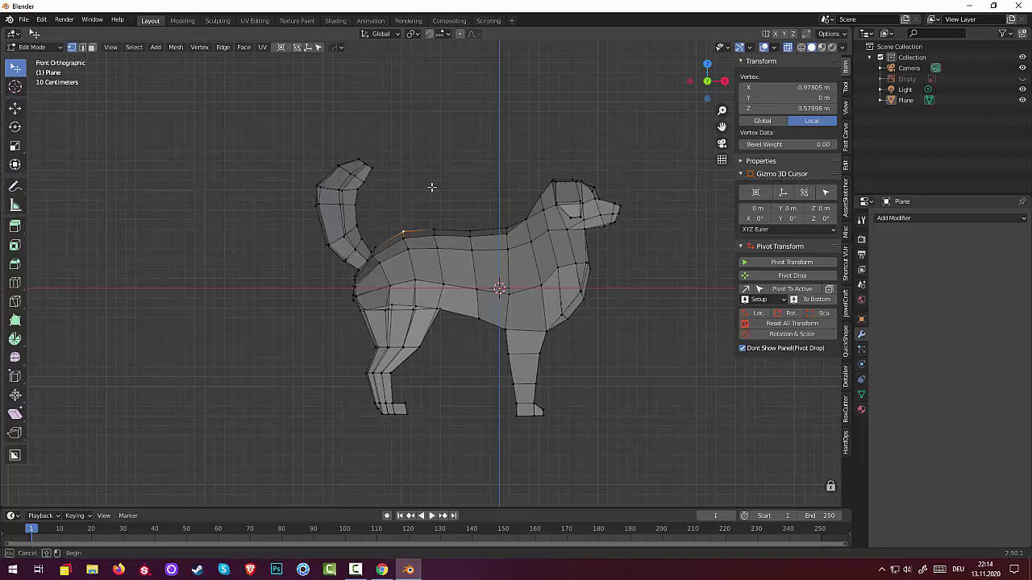
pyautogui.rightClick(431, 187)
pyautogui.click(364, 182)
pyautogui.press('b')
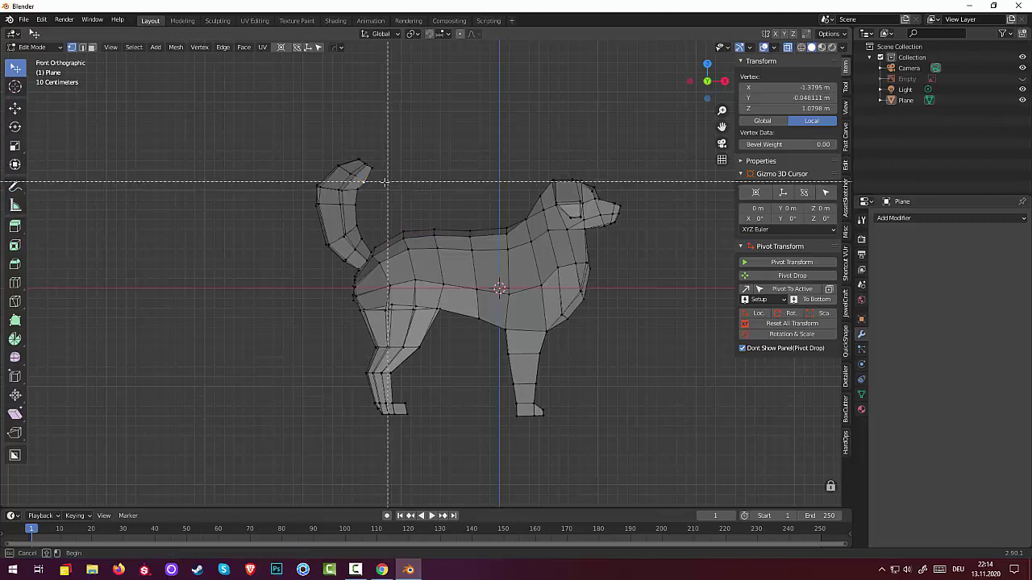
pyautogui.rightClick(360, 184)
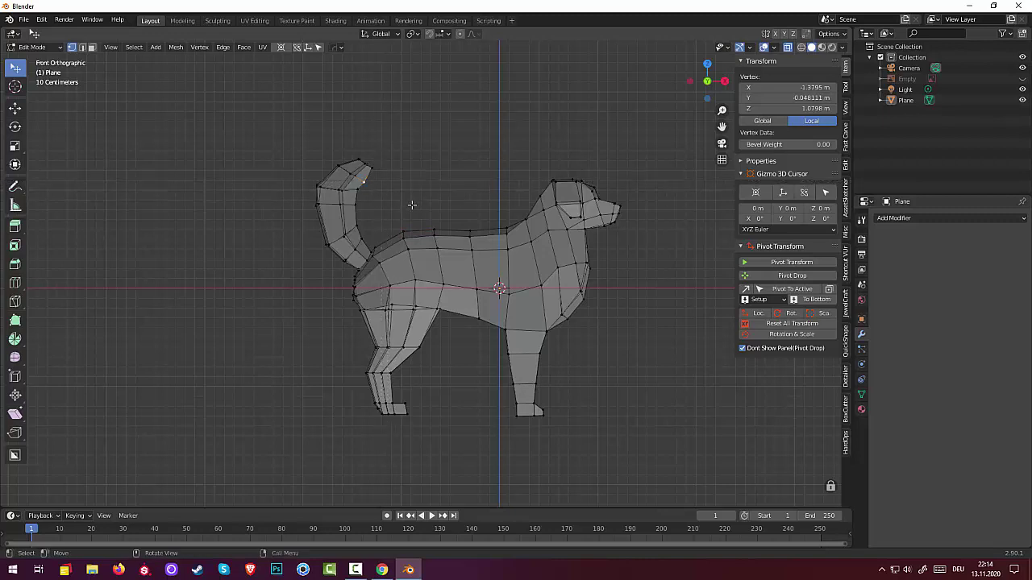
pyautogui.press('g')
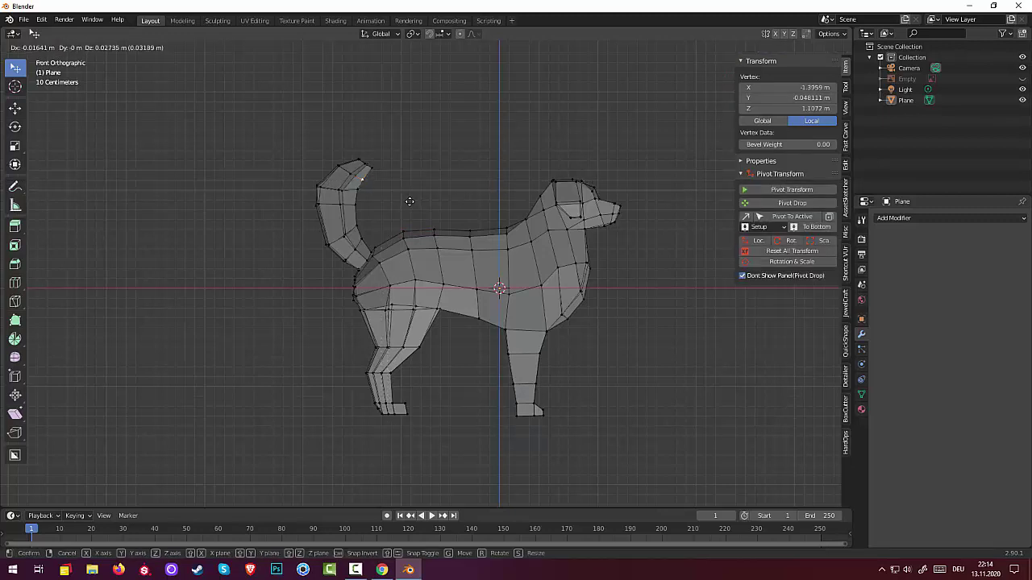
pyautogui.click(409, 201)
pyautogui.moveTo(420, 192)
pyautogui.mouseDown(button='middle')
pyautogui.moveTo(454, 219)
pyautogui.moveTo(333, 265)
pyautogui.mouseUp(button='middle')
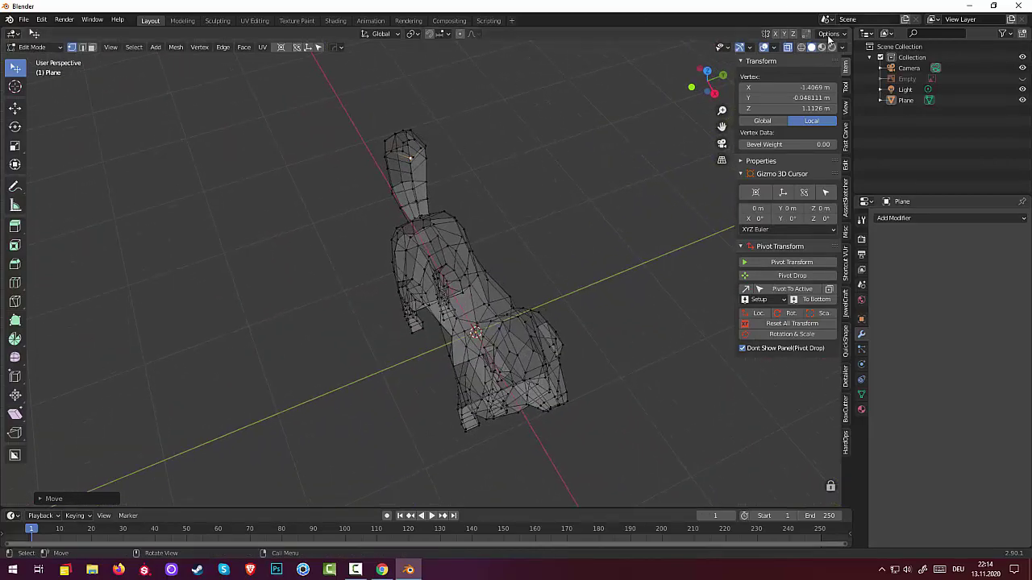
# Turn X-ray off, select the head-tip vertices and merge them with Collapse
pyautogui.click(789, 47)
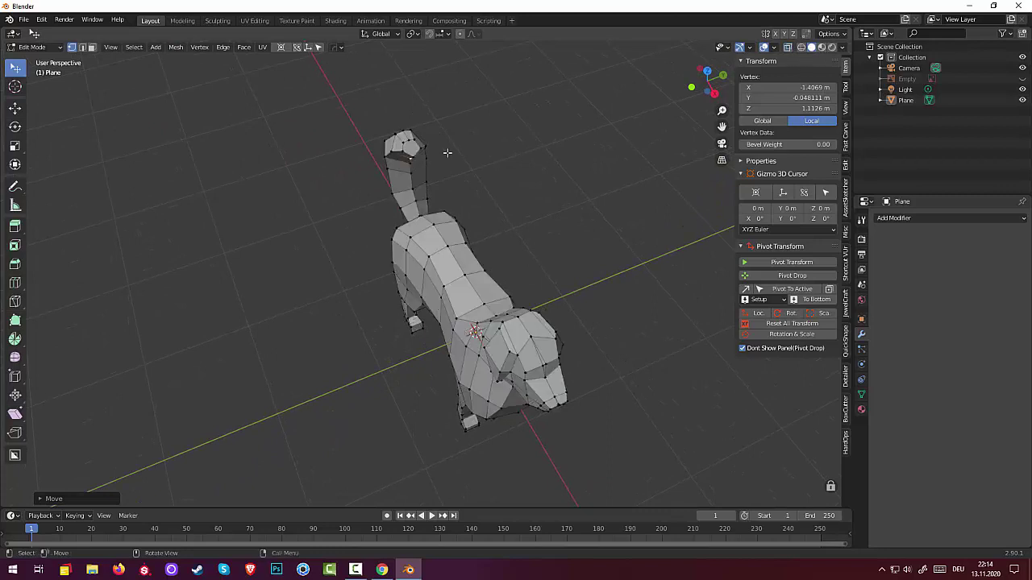
pyautogui.scroll(3, 436, 137)
pyautogui.scroll(2, 446, 116)
pyautogui.moveTo(445, 116)
pyautogui.mouseDown(button='middle')
pyautogui.moveTo(459, 126)
pyautogui.moveTo(360, 111)
pyautogui.mouseUp(button='middle')
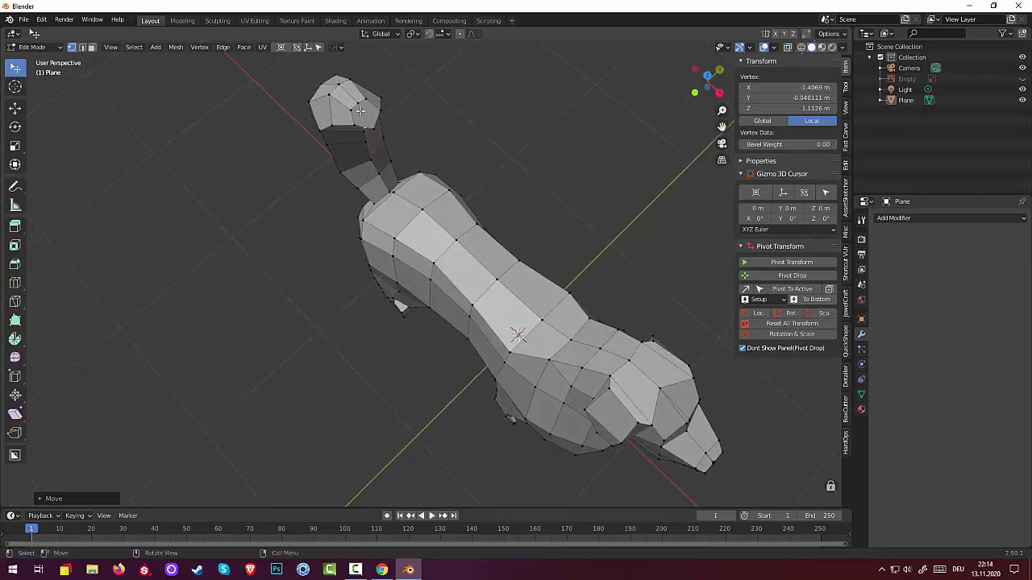
pyautogui.keyDown('shift'); pyautogui.click(353, 111); pyautogui.keyUp('shift')
pyautogui.keyDown('shift'); pyautogui.click(371, 126); pyautogui.keyUp('shift')
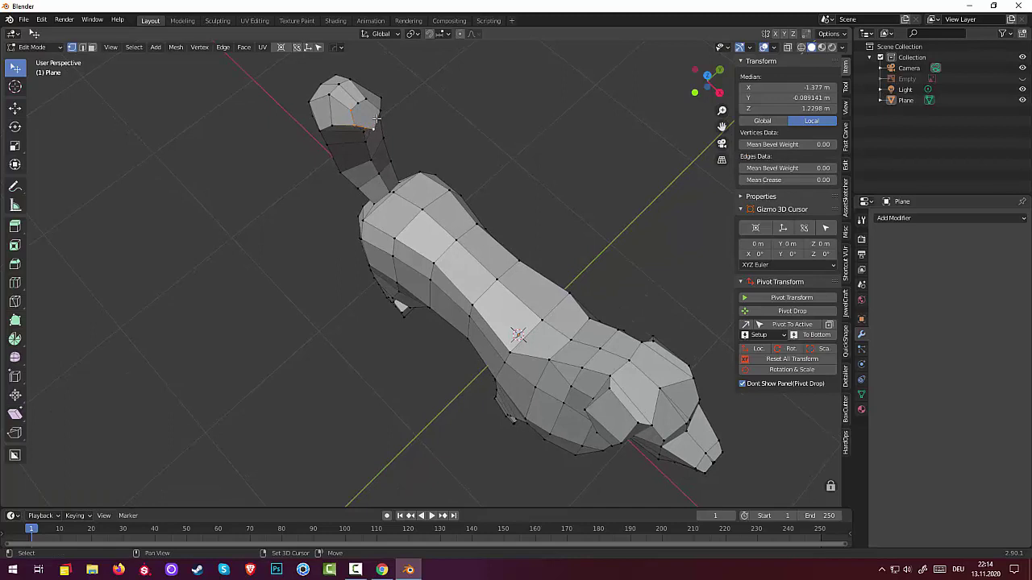
pyautogui.keyDown('shift'); pyautogui.click(359, 103); pyautogui.keyUp('shift')
pyautogui.rightClick(555, 153)
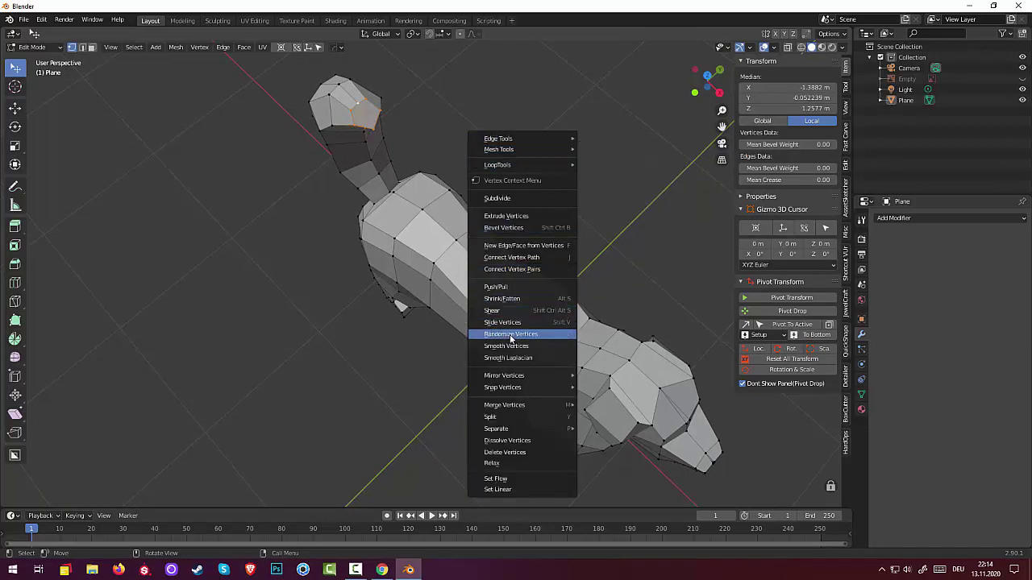
pyautogui.press('m')
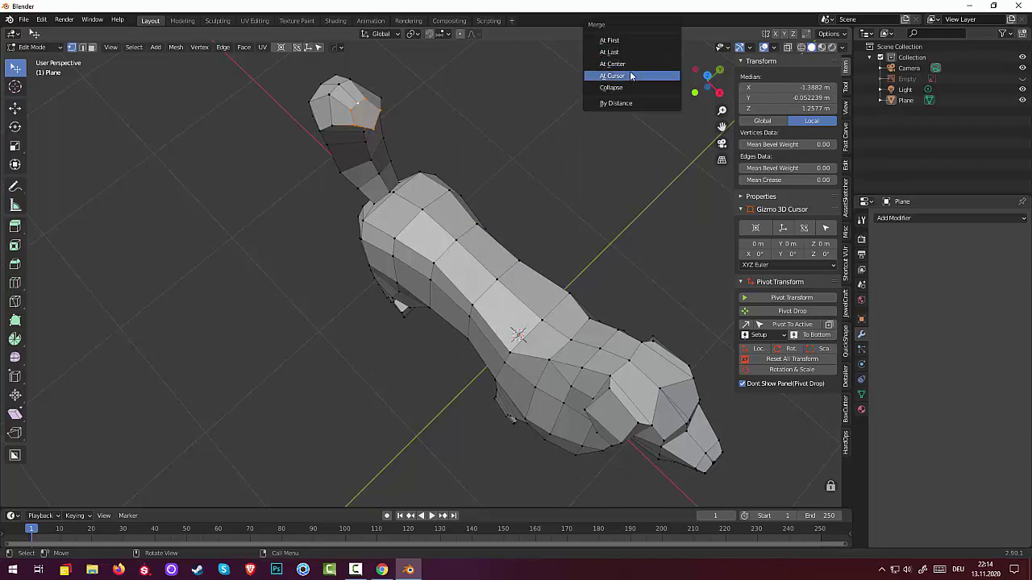
pyautogui.click(626, 87)
pyautogui.moveTo(567, 67)
pyautogui.mouseDown(button='middle')
pyautogui.moveTo(612, 470)
pyautogui.moveTo(471, 59)
pyautogui.moveTo(513, 501)
pyautogui.moveTo(611, 503)
pyautogui.moveTo(691, 460)
pyautogui.moveTo(744, 451)
pyautogui.moveTo(822, 475)
pyautogui.moveTo(66, 483)
pyautogui.mouseUp(button='middle')
# Select the tail-tip vertex and nudge it slightly
pyautogui.scroll(2, 607, 72)
pyautogui.scroll(2, 565, 61)
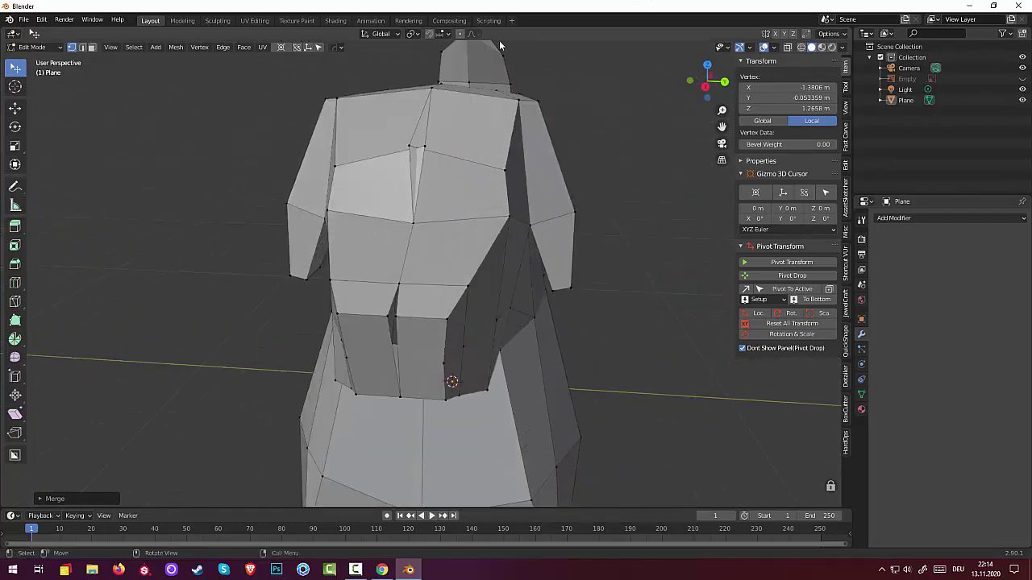
pyautogui.click(501, 54)
pyautogui.keyDown('shift'); pyautogui.click(439, 53); pyautogui.keyUp('shift')
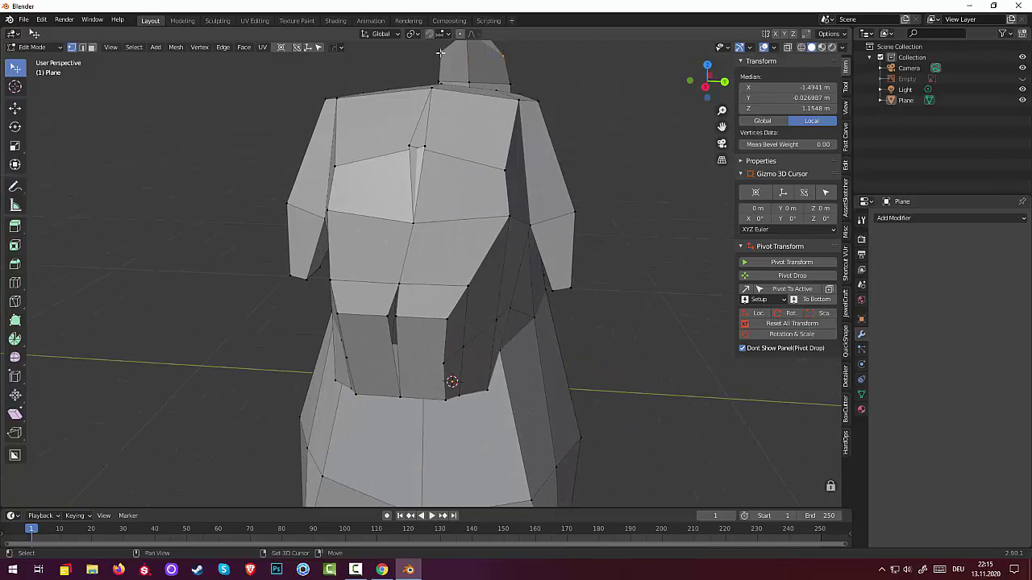
pyautogui.click(513, 91)
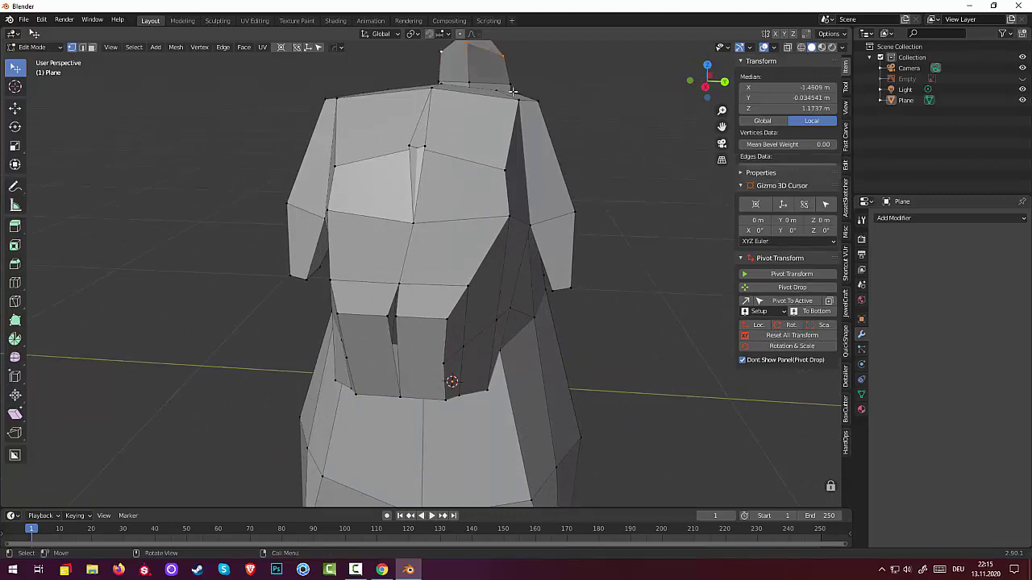
pyautogui.moveTo(513, 91)
pyautogui.mouseDown(button='middle')
pyautogui.moveTo(539, 84)
pyautogui.moveTo(489, 99)
pyautogui.moveTo(530, 106)
pyautogui.mouseUp(button='middle')
pyautogui.scroll(-5, 489, 98)
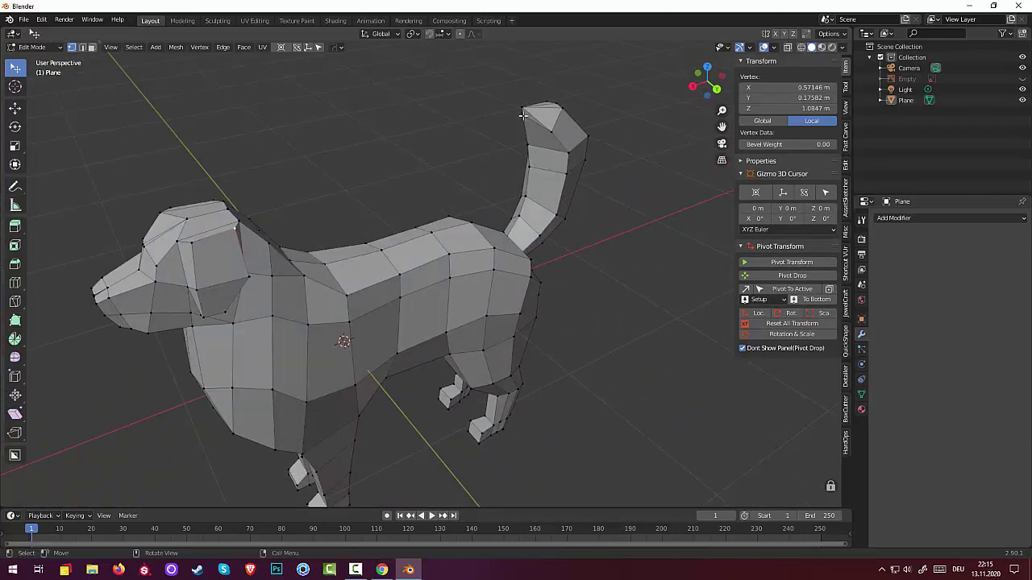
pyautogui.click(522, 119)
pyautogui.moveTo(524, 123); pyautogui.dragTo(526, 134)
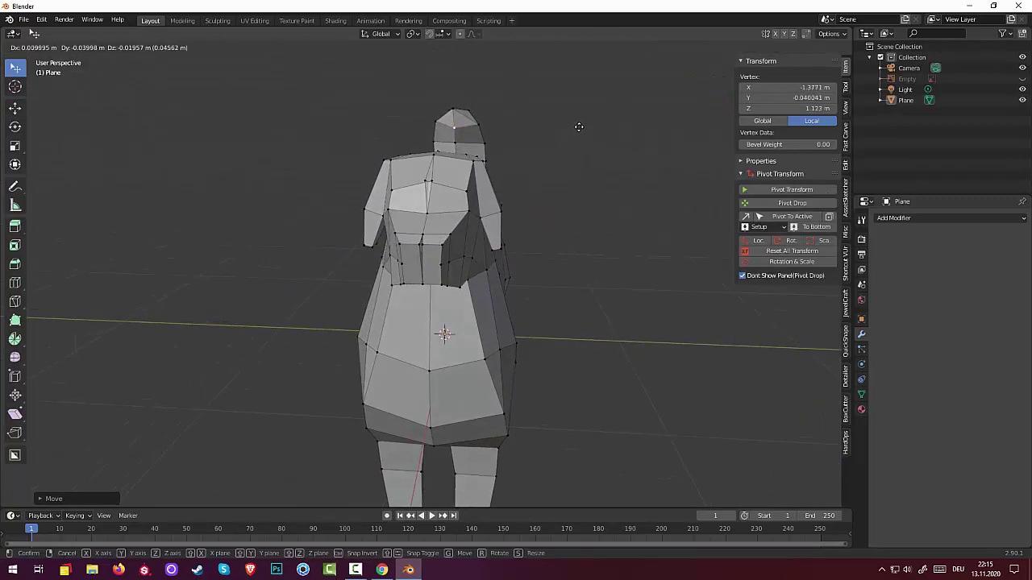
pyautogui.click(579, 126)
pyautogui.moveTo(580, 133); pyautogui.dragTo(561, 180, button='middle')
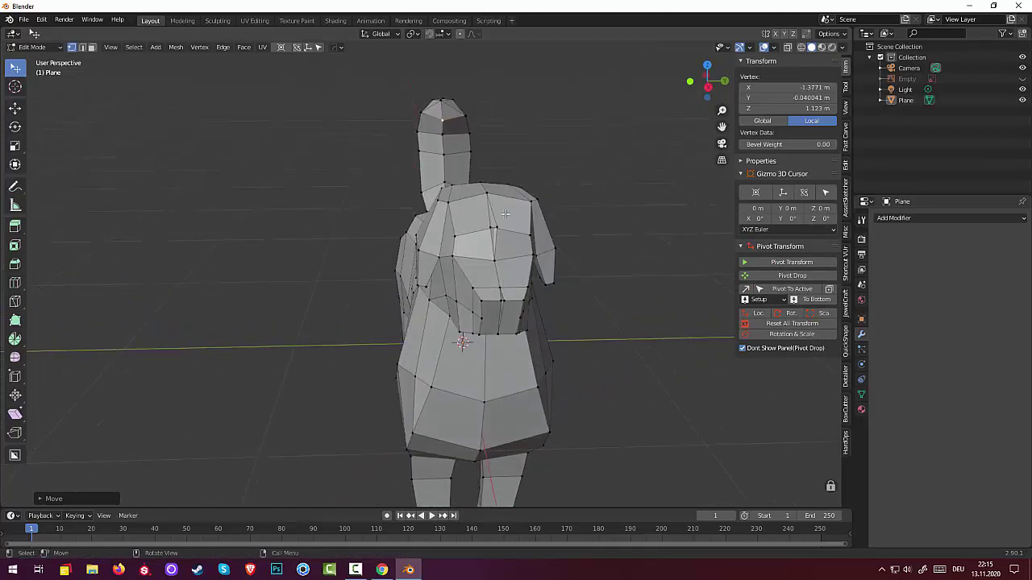
# Merge a pair of chest vertices into one, then select the next pair to merge
pyautogui.click(497, 227)
pyautogui.keyDown('shift'); pyautogui.click(492, 229); pyautogui.keyUp('shift')
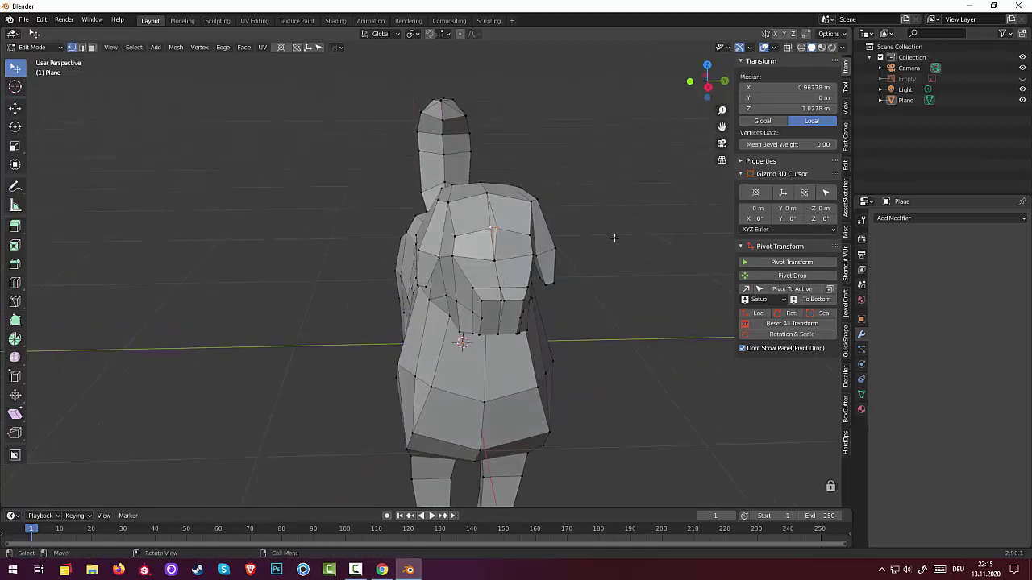
pyautogui.press('m')
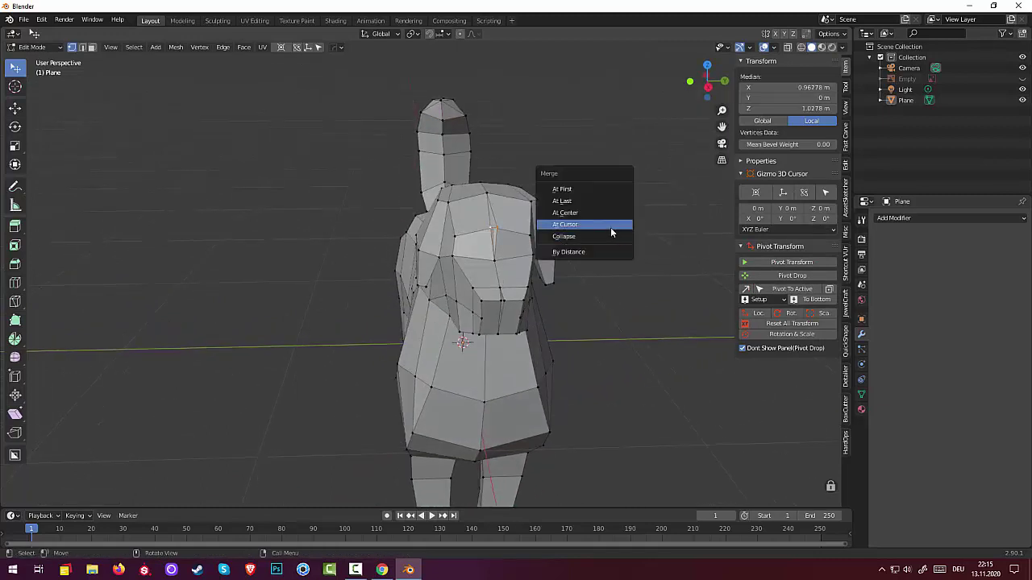
pyautogui.click(603, 213)
pyautogui.moveTo(600, 214)
pyautogui.mouseDown(button='middle')
pyautogui.moveTo(593, 225)
pyautogui.moveTo(592, 201)
pyautogui.mouseUp(button='middle')
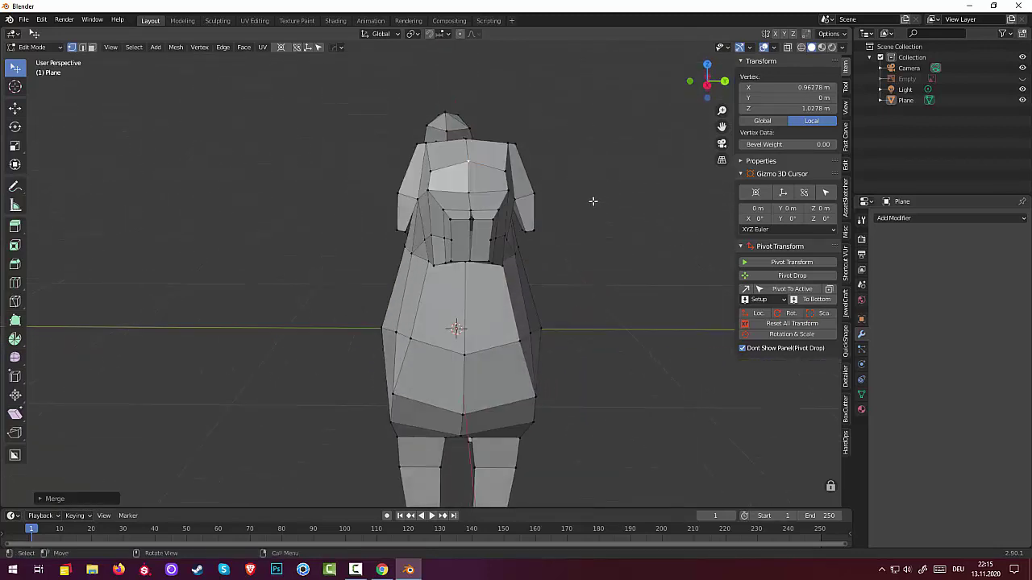
pyautogui.click(470, 219)
pyautogui.keyDown('shift'); pyautogui.click(468, 219); pyautogui.keyUp('shift')
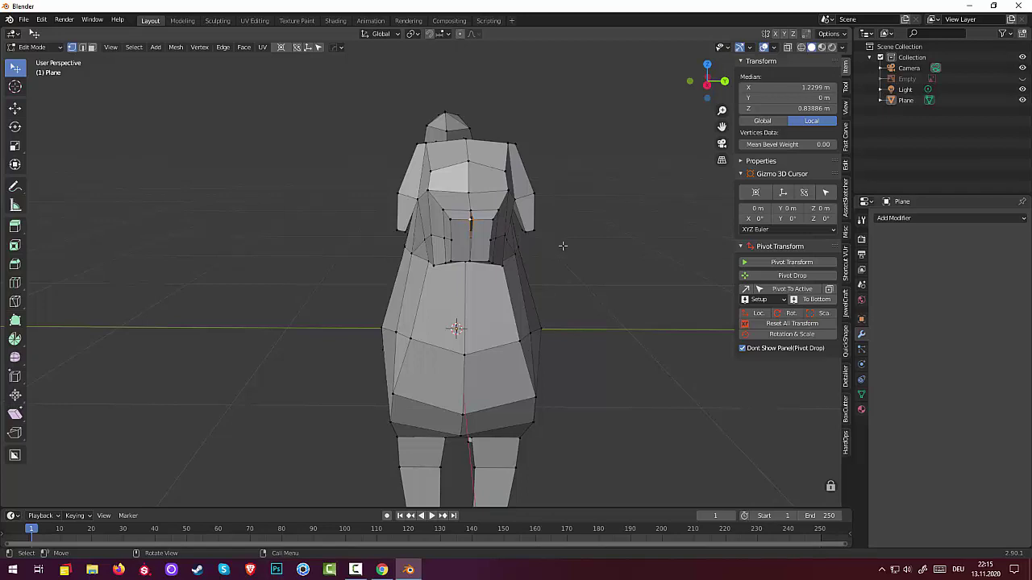
# Merge the selected chest vertices at their center
pyautogui.press('m')
pyautogui.click(563, 247)
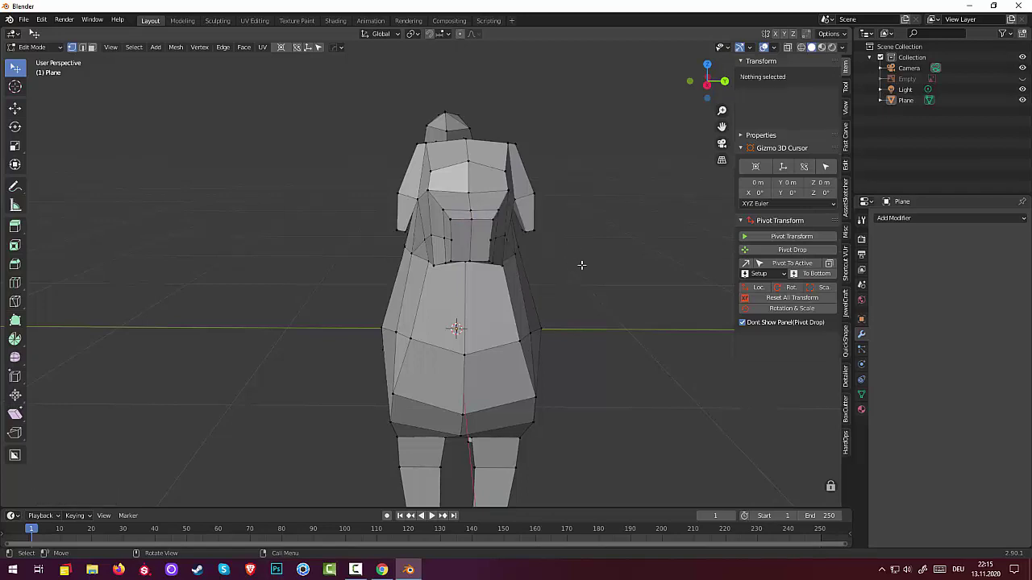
pyautogui.moveTo(580, 267)
pyautogui.mouseDown(button='middle')
pyautogui.moveTo(621, 262)
pyautogui.moveTo(610, 280)
pyautogui.mouseUp(button='middle')
pyautogui.click(607, 288)
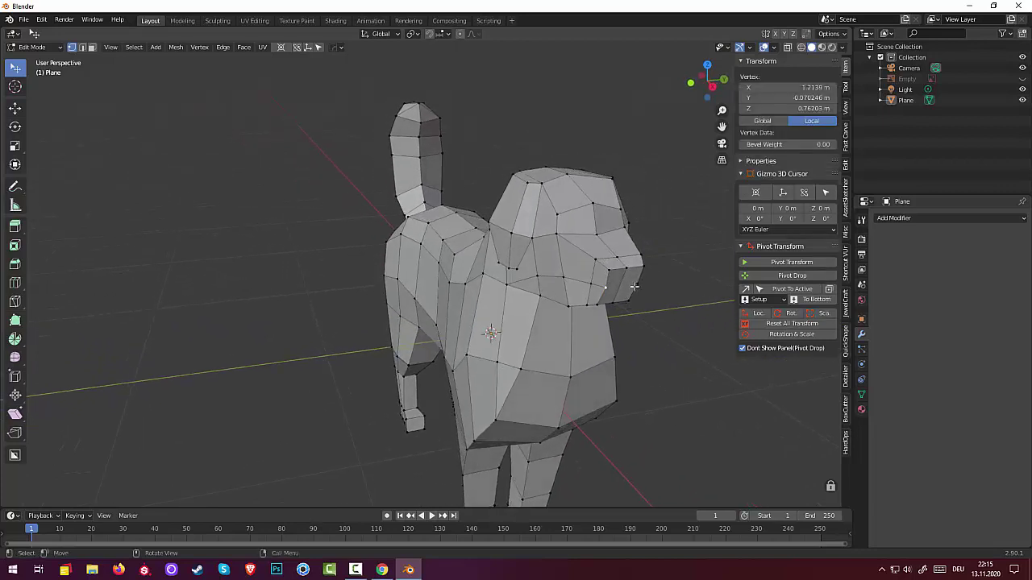
pyautogui.click(691, 296)
pyautogui.moveTo(691, 294)
pyautogui.mouseDown(button='middle')
pyautogui.moveTo(658, 281)
pyautogui.moveTo(688, 296)
pyautogui.mouseUp(button='middle')
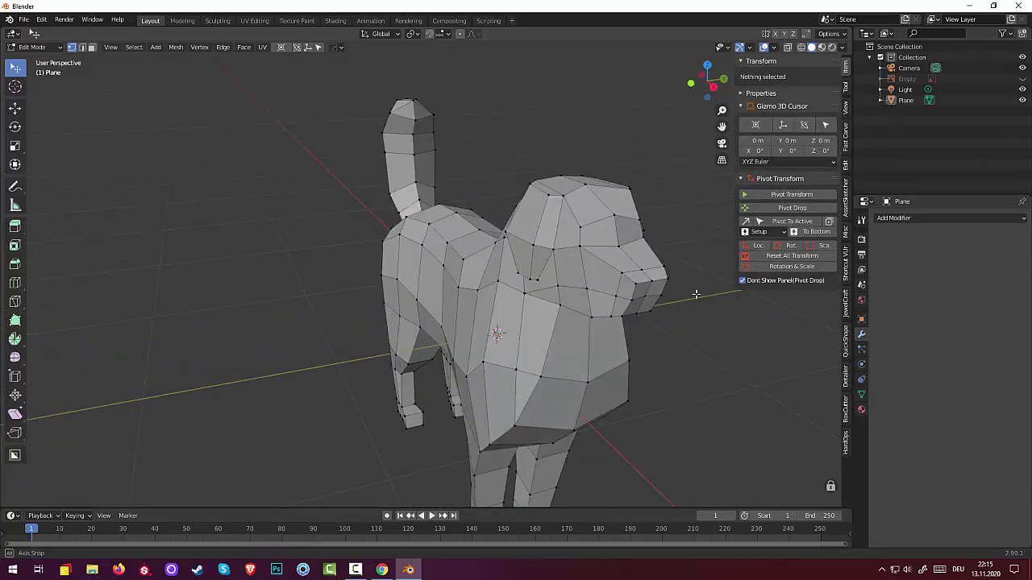
# In edge select mode, shift a muzzle edge slightly downward
pyautogui.click(648, 292)
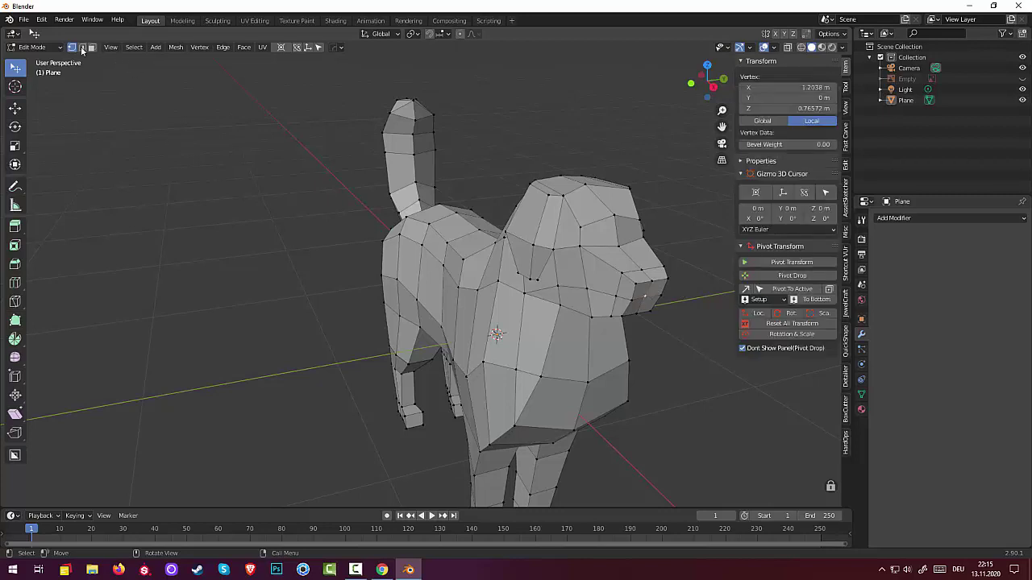
pyautogui.click(82, 48)
pyautogui.click(647, 285)
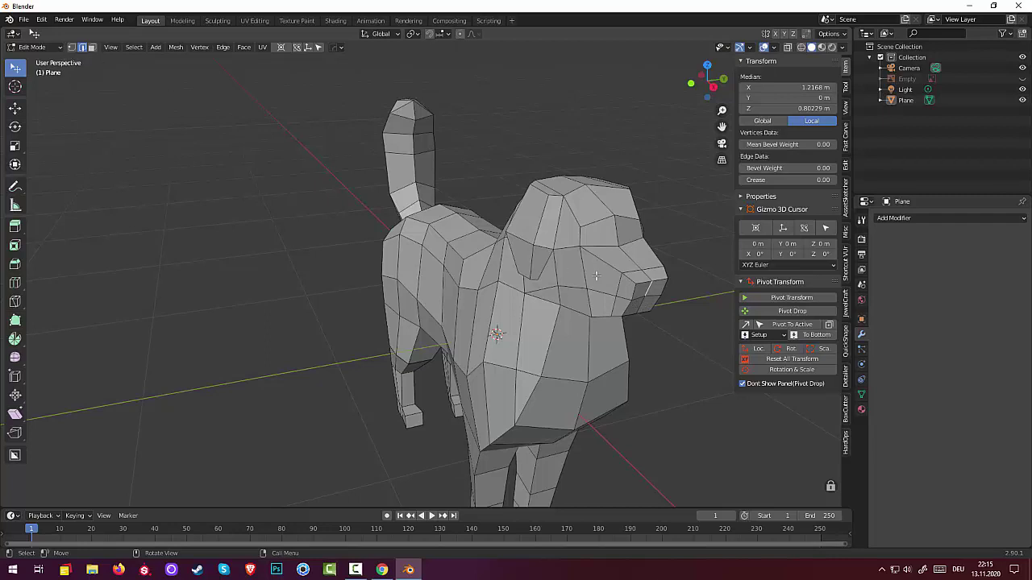
pyautogui.press('g')
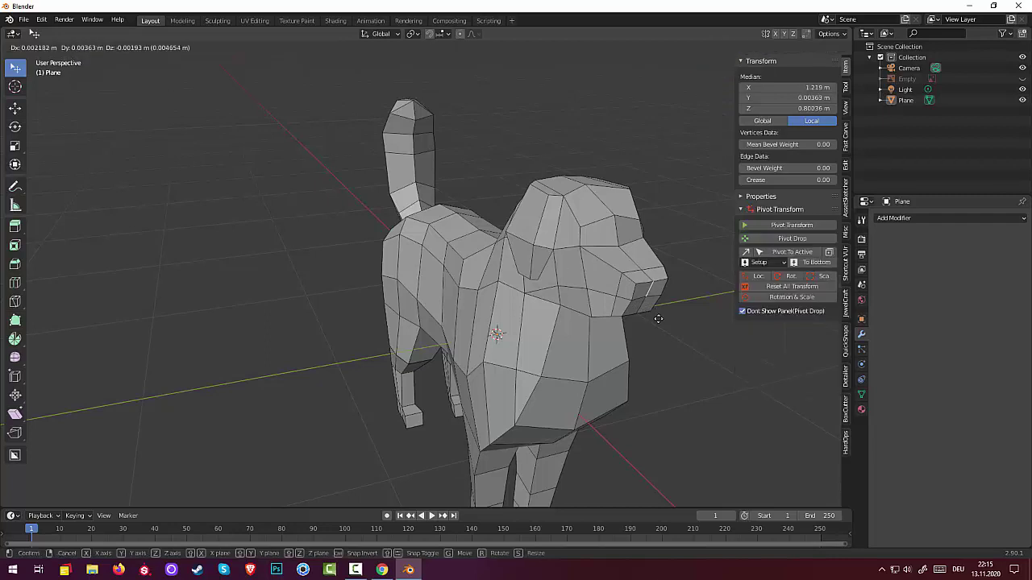
pyautogui.click(657, 318)
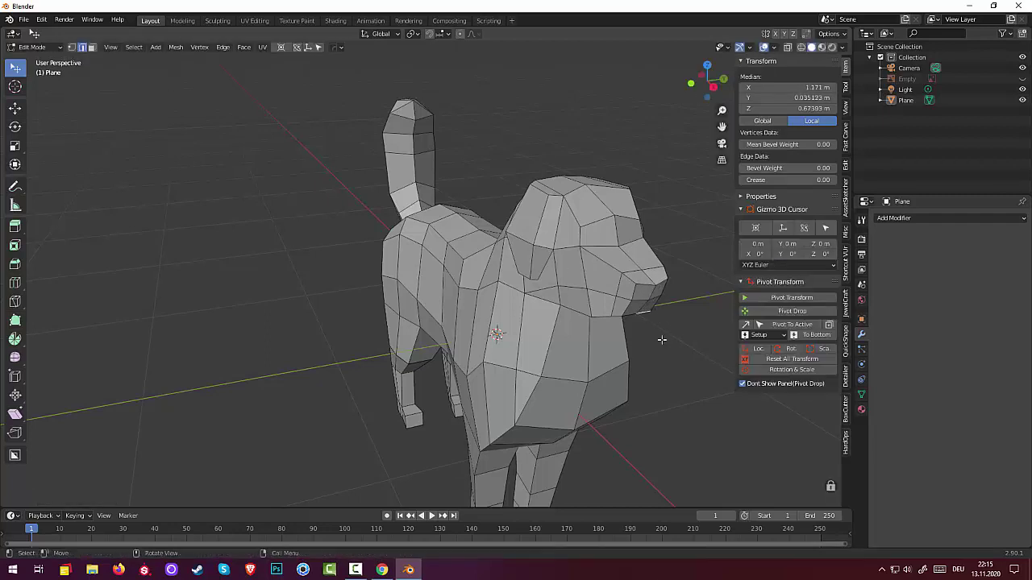
pyautogui.moveTo(661, 339)
pyautogui.mouseDown(button='middle')
pyautogui.moveTo(695, 332)
pyautogui.moveTo(637, 326)
pyautogui.mouseUp(button='middle')
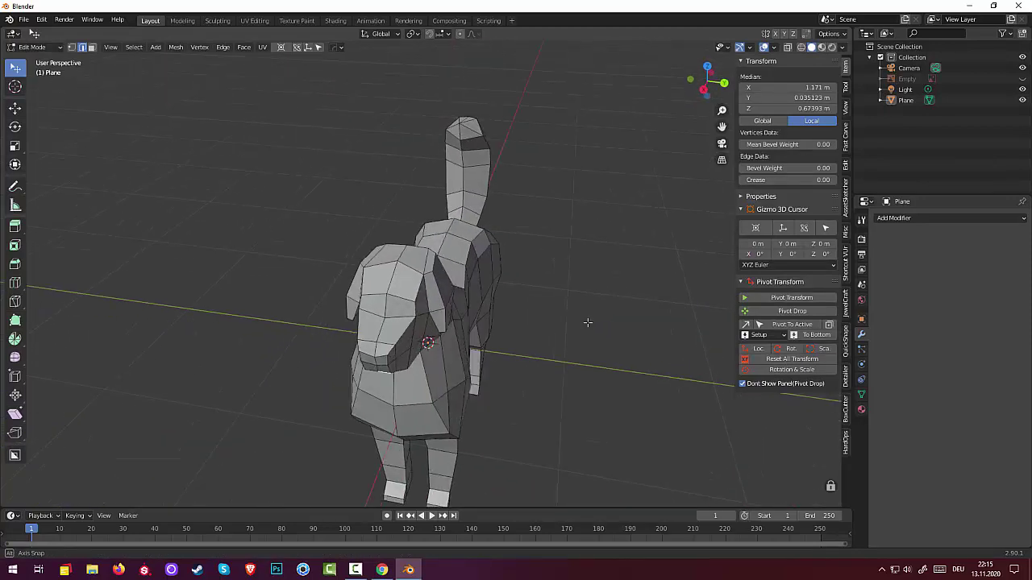
pyautogui.moveTo(636, 326); pyautogui.dragTo(412, 308, button='middle')
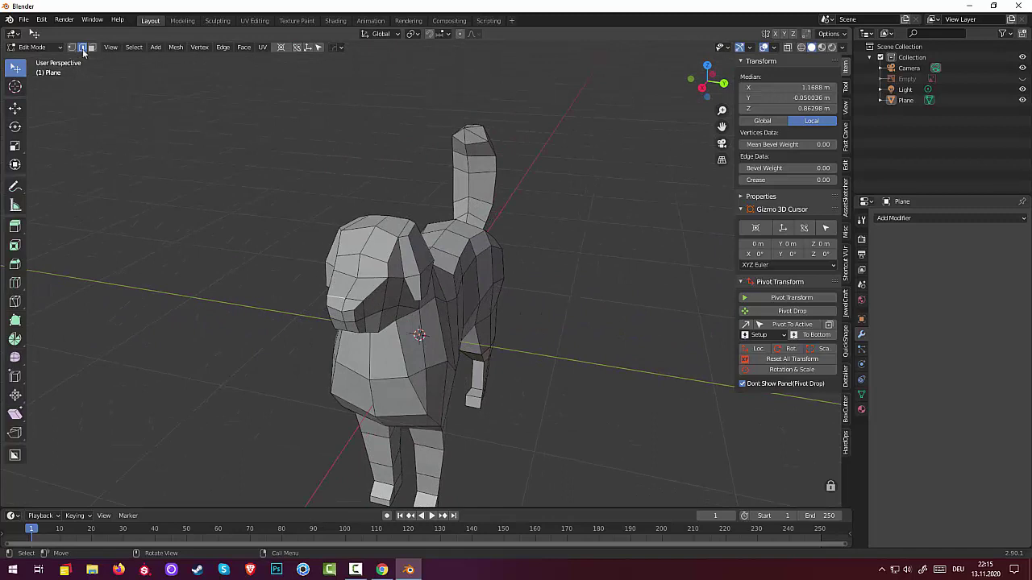
# In vertex select mode, move a front head vertex to about X 1.16 m, Z 0.88 m
pyautogui.click(72, 47)
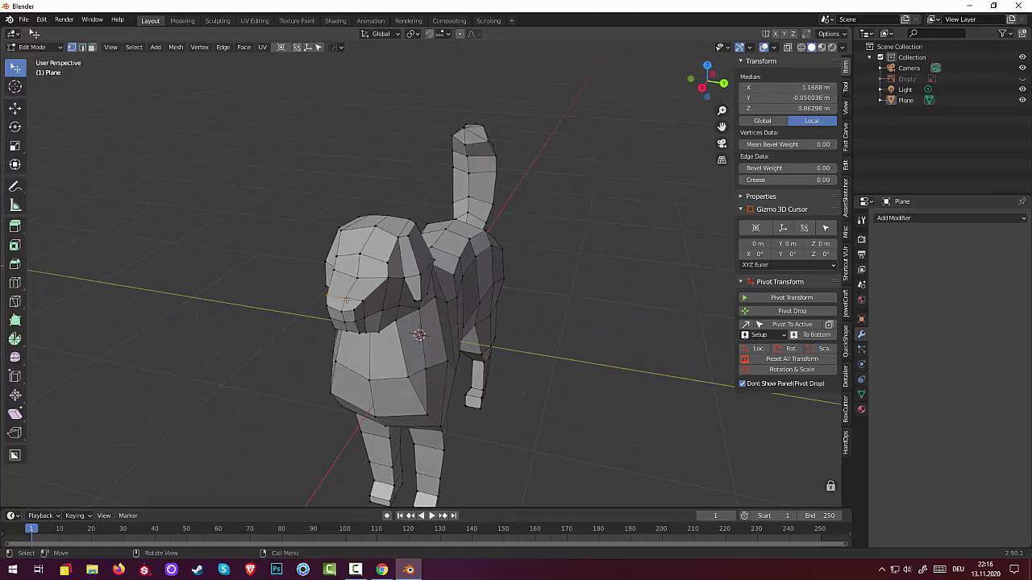
pyautogui.moveTo(345, 296); pyautogui.dragTo(353, 311)
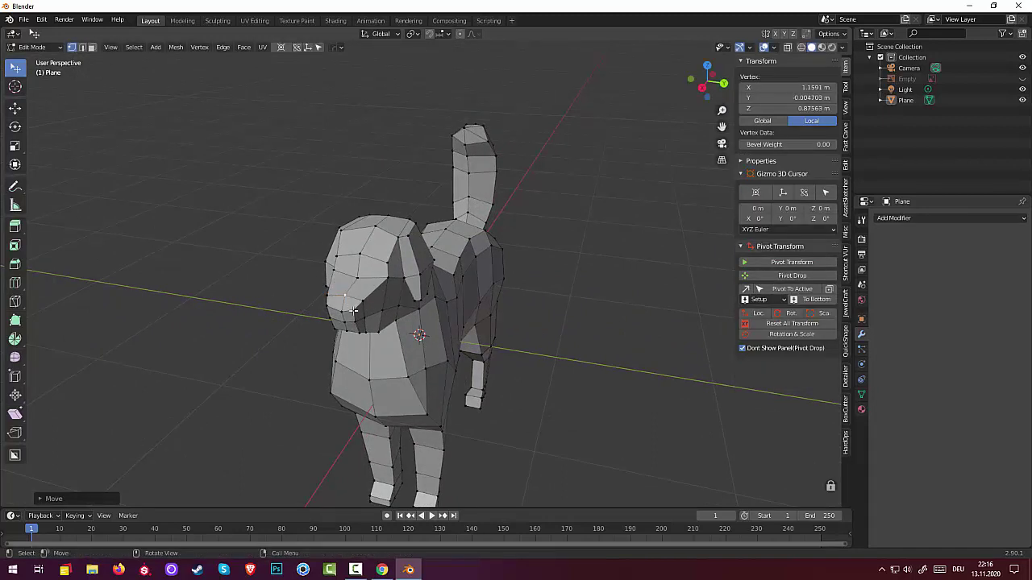
pyautogui.press('g')
pyautogui.click(353, 315)
pyautogui.press('g')
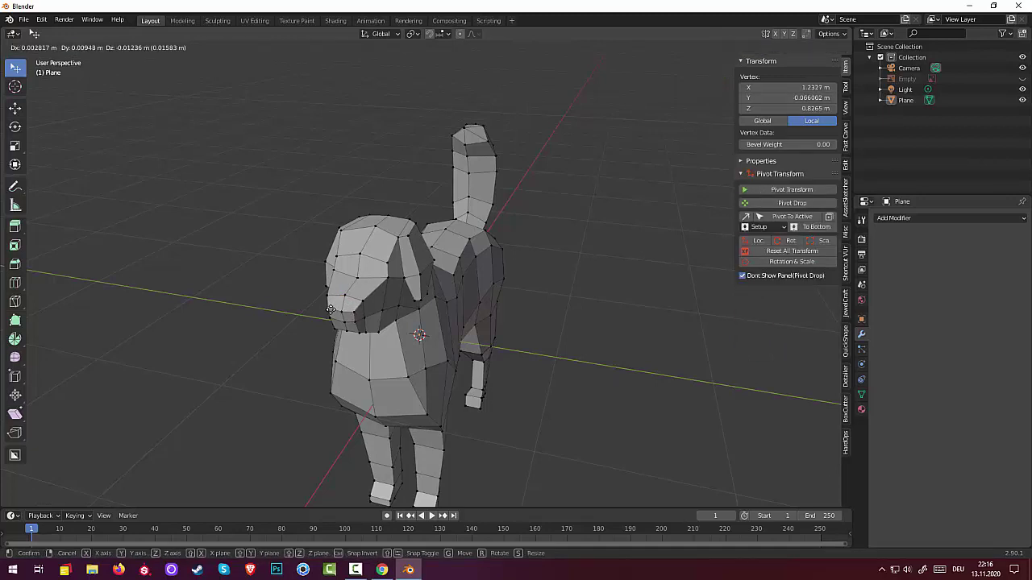
pyautogui.click(330, 309)
# Raise a chest vertex slightly, then zoom out to a three-quarter view
pyautogui.moveTo(514, 313)
pyautogui.mouseDown(button='middle')
pyautogui.moveTo(551, 284)
pyautogui.moveTo(516, 266)
pyautogui.mouseUp(button='middle')
pyautogui.click(427, 197)
pyautogui.press('g')
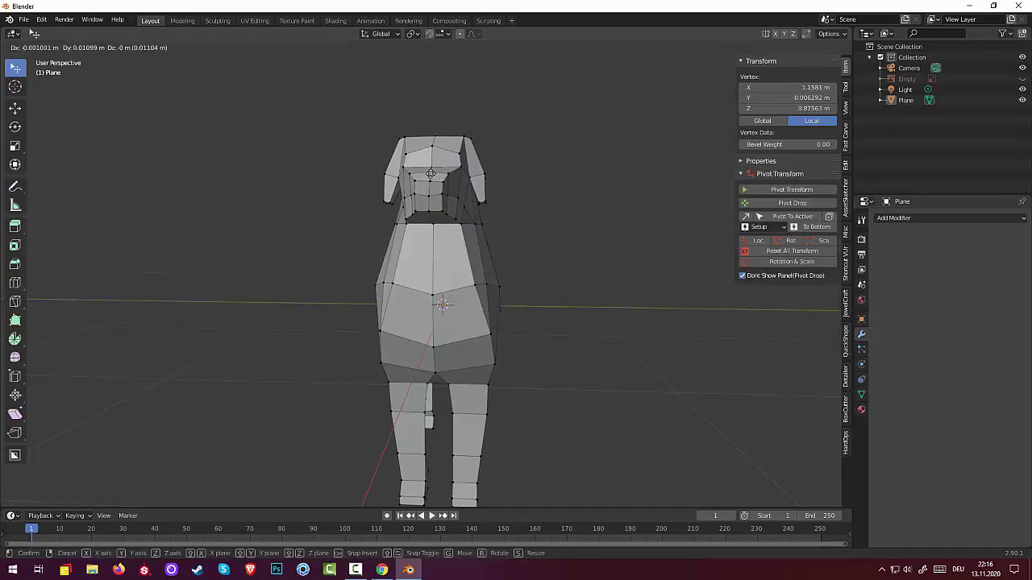
pyautogui.click(431, 174)
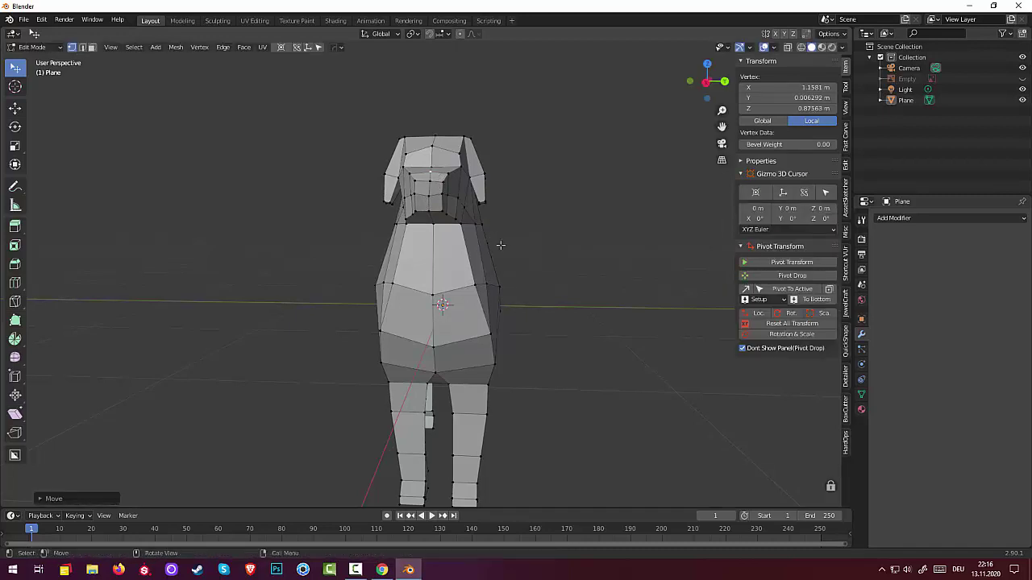
pyautogui.scroll(-3, 501, 244)
pyautogui.moveTo(511, 247)
pyautogui.mouseDown(button='middle')
pyautogui.moveTo(575, 244)
pyautogui.moveTo(617, 282)
pyautogui.moveTo(636, 253)
pyautogui.moveTo(621, 279)
pyautogui.moveTo(318, 200)
pyautogui.mouseUp(button='middle')
pyautogui.scroll(-2, 589, 260)
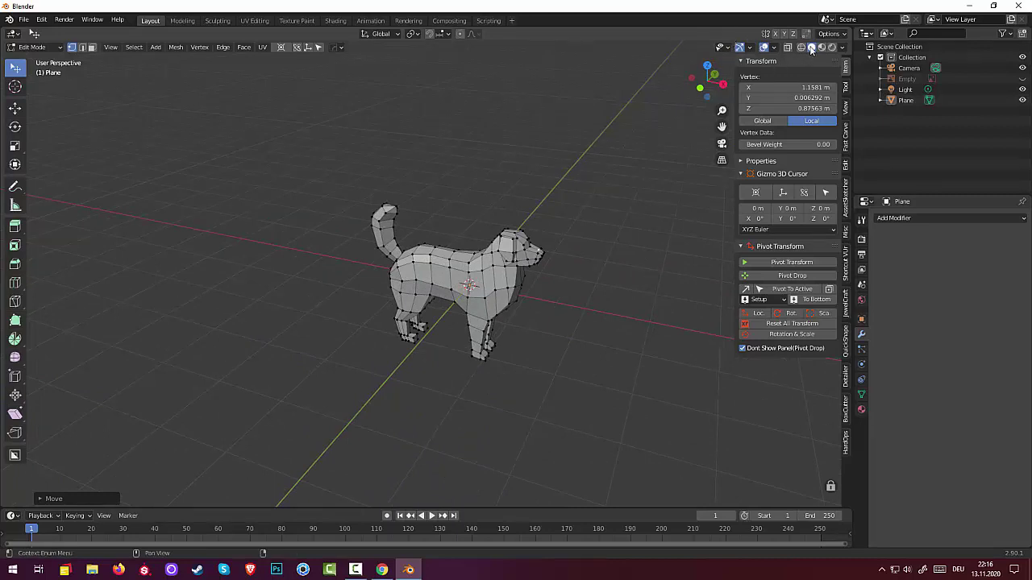
# Switch back to Object Mode and orbit around the completed low-poly dog
pyautogui.click(23, 46)
pyautogui.click(28, 56)
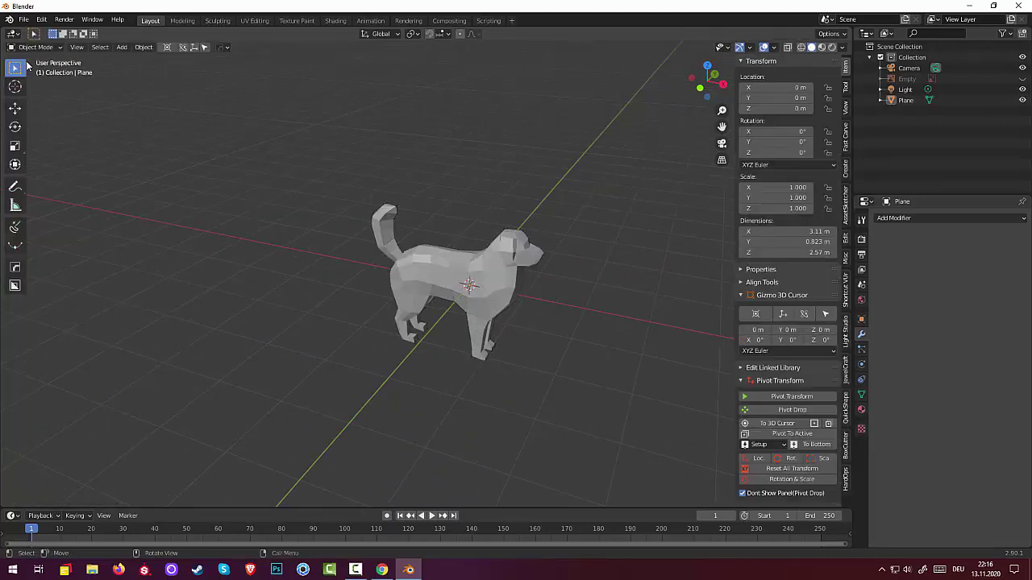
pyautogui.scroll(3, 384, 319)
pyautogui.moveTo(246, 248)
pyautogui.mouseDown(button='middle')
pyautogui.moveTo(384, 320)
pyautogui.moveTo(666, 283)
pyautogui.moveTo(633, 301)
pyautogui.moveTo(552, 306)
pyautogui.moveTo(371, 292)
pyautogui.moveTo(264, 300)
pyautogui.moveTo(480, 259)
pyautogui.moveTo(494, 274)
pyautogui.moveTo(437, 239)
pyautogui.moveTo(288, 302)
pyautogui.moveTo(170, 270)
pyautogui.moveTo(149, 282)
pyautogui.moveTo(326, 254)
pyautogui.moveTo(508, 300)
pyautogui.moveTo(482, 278)
pyautogui.moveTo(387, 308)
pyautogui.moveTo(511, 307)
pyautogui.mouseUp(button='middle')
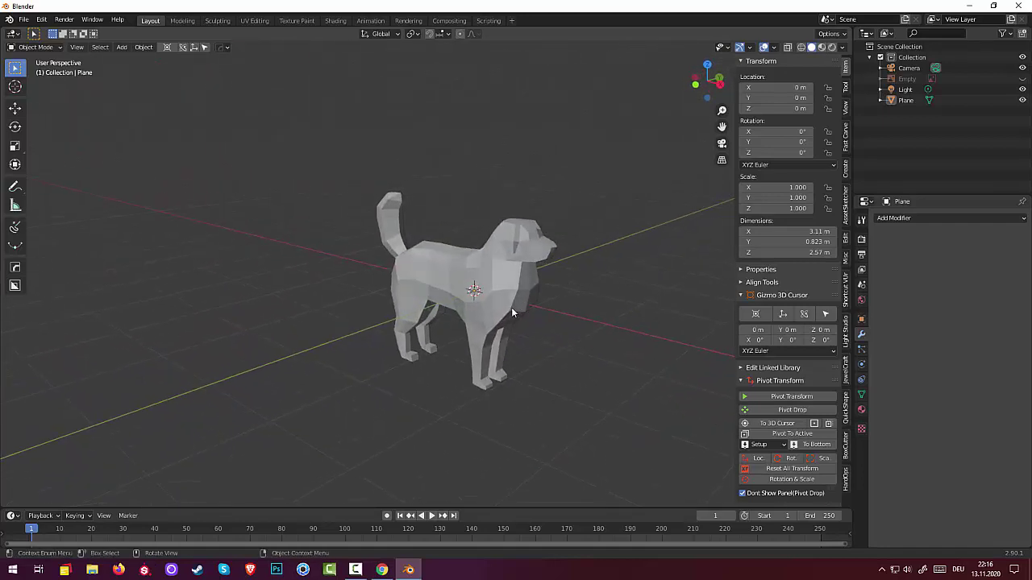